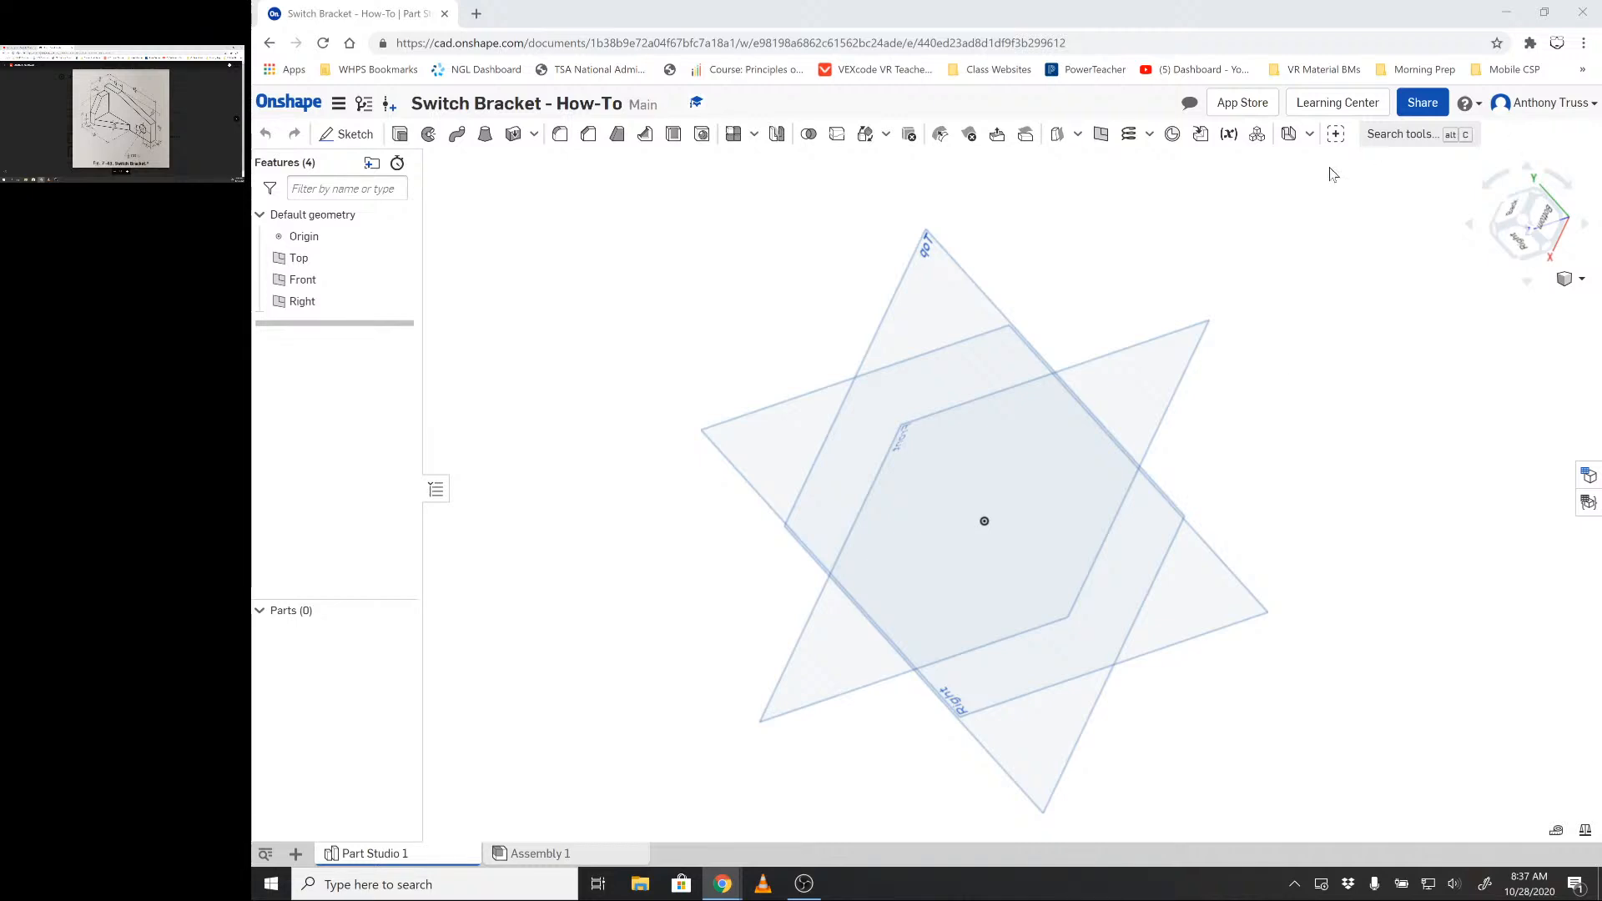
- Orbit around the default planes and orient the view to show the Front, Top and Right sides
{"action": "mouse_move", "coordinate": [1285, 377]}
{"action": "right_mouse_down"}
{"action": "mouse_move", "coordinate": [1219, 329]}
{"action": "mouse_move", "coordinate": [1059, 293]}
{"action": "mouse_move", "coordinate": [821, 337]}
{"action": "mouse_move", "coordinate": [840, 397]}
{"action": "mouse_move", "coordinate": [991, 433]}
{"action": "mouse_move", "coordinate": [1148, 326]}
{"action": "mouse_move", "coordinate": [1286, 357]}
{"action": "right_mouse_up"}
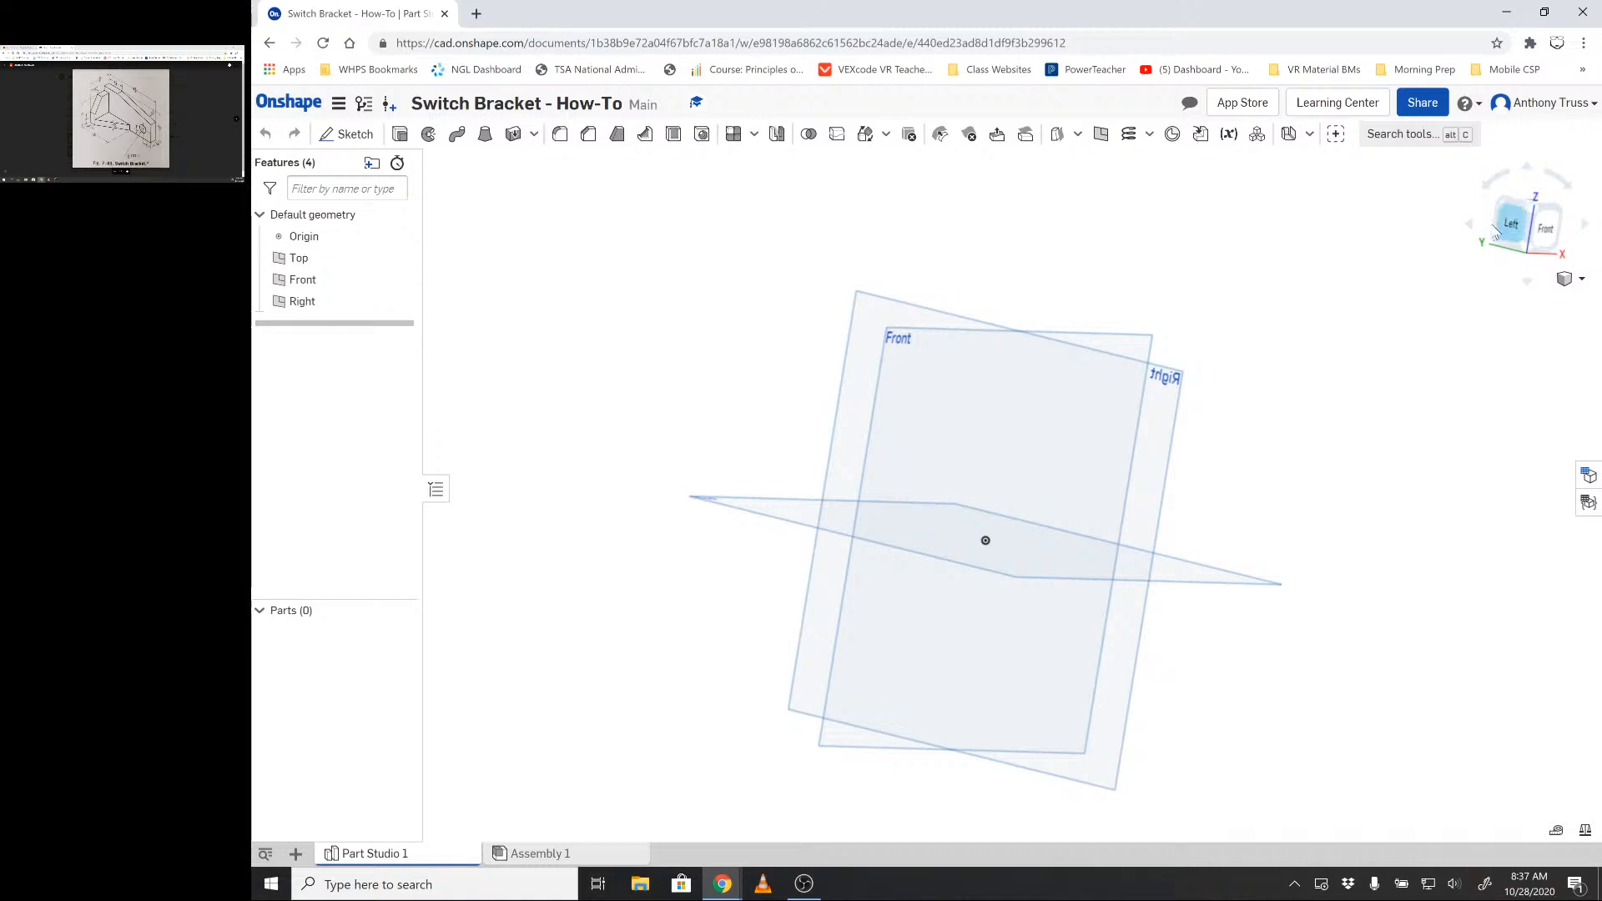
{"action": "right_click_drag", "start_coordinate": [1418, 274], "coordinate": [1189, 437]}
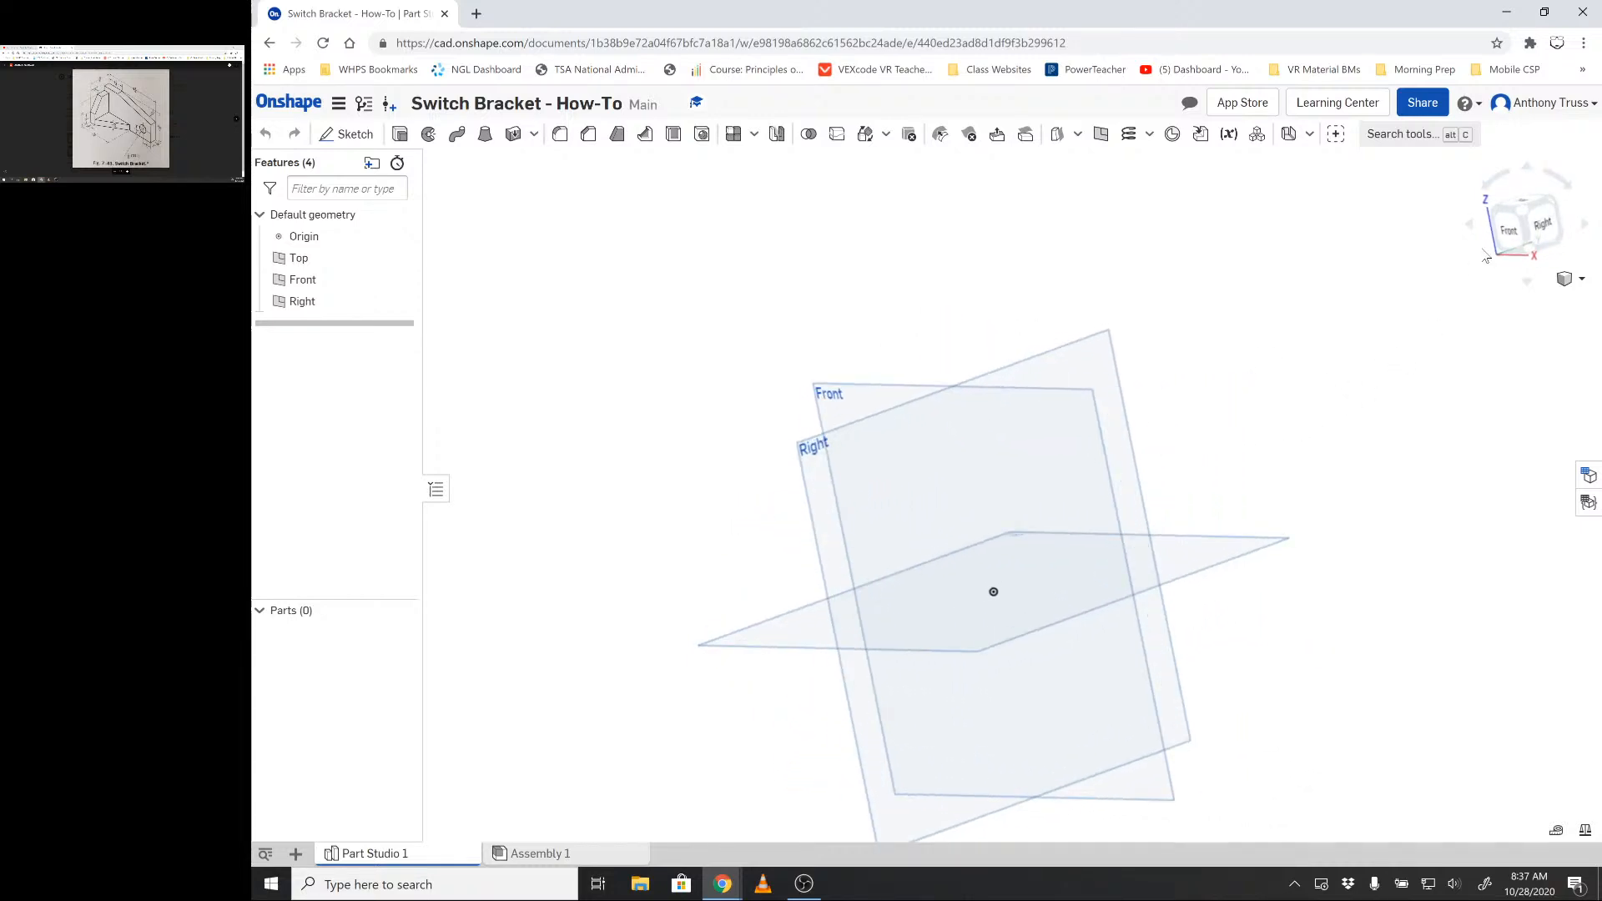
{"action": "left_click", "coordinate": [1524, 215]}
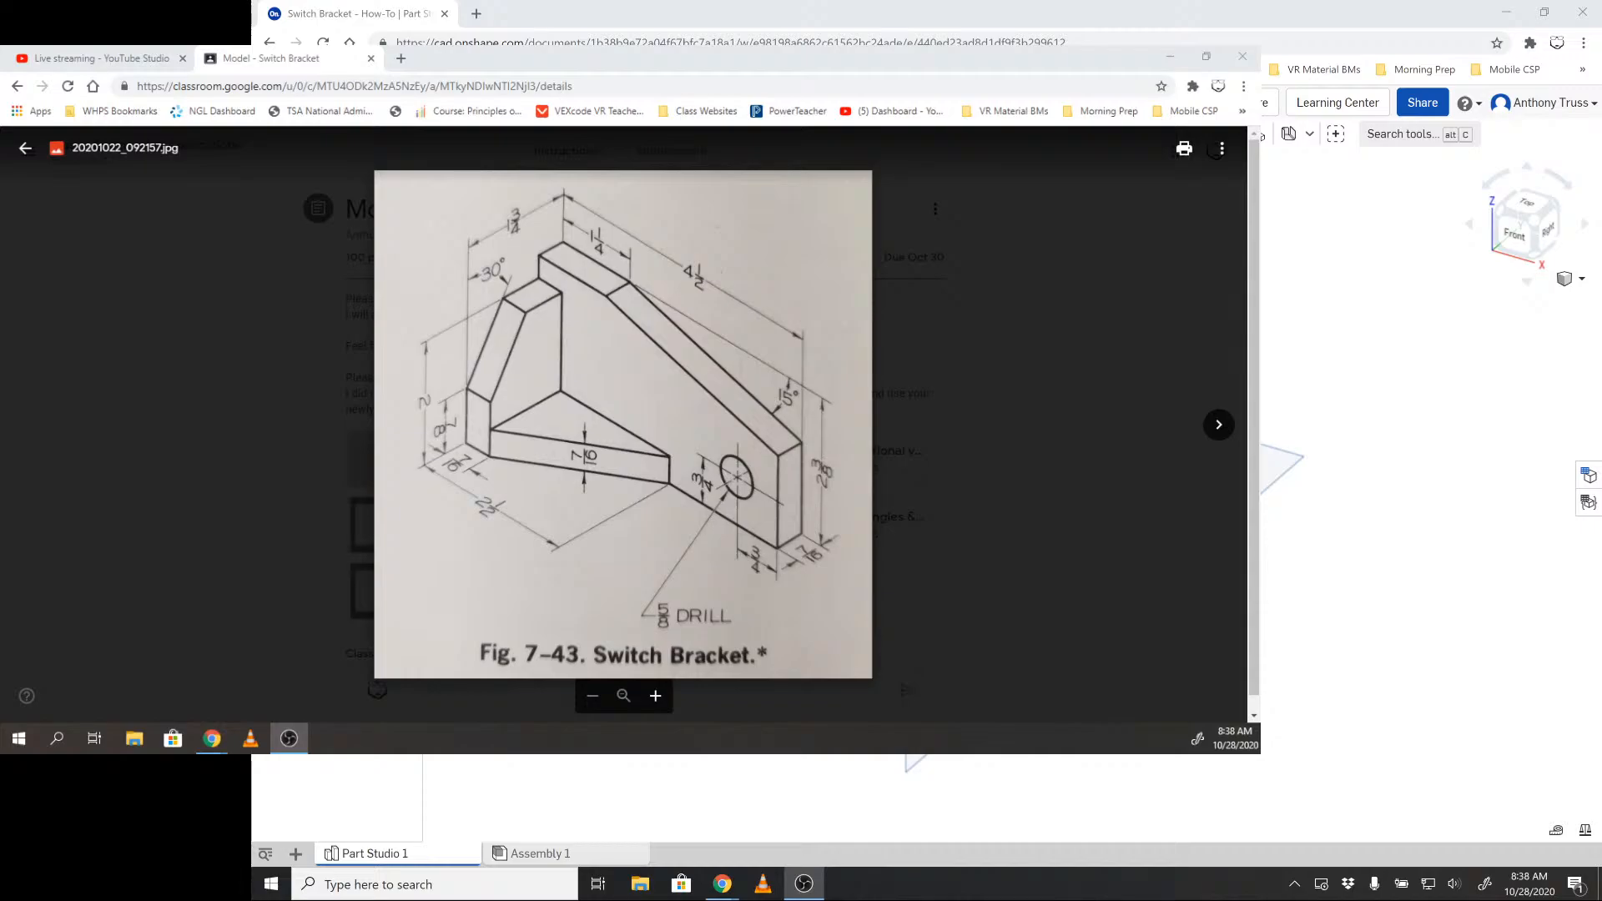
- Capture the Switch Bracket drawing for markup, try an arrow across it, and undo the arrow
{"action": "key", "text": "Print"}
{"action": "left_click_drag", "start_coordinate": [313, 133], "coordinate": [1001, 736]}
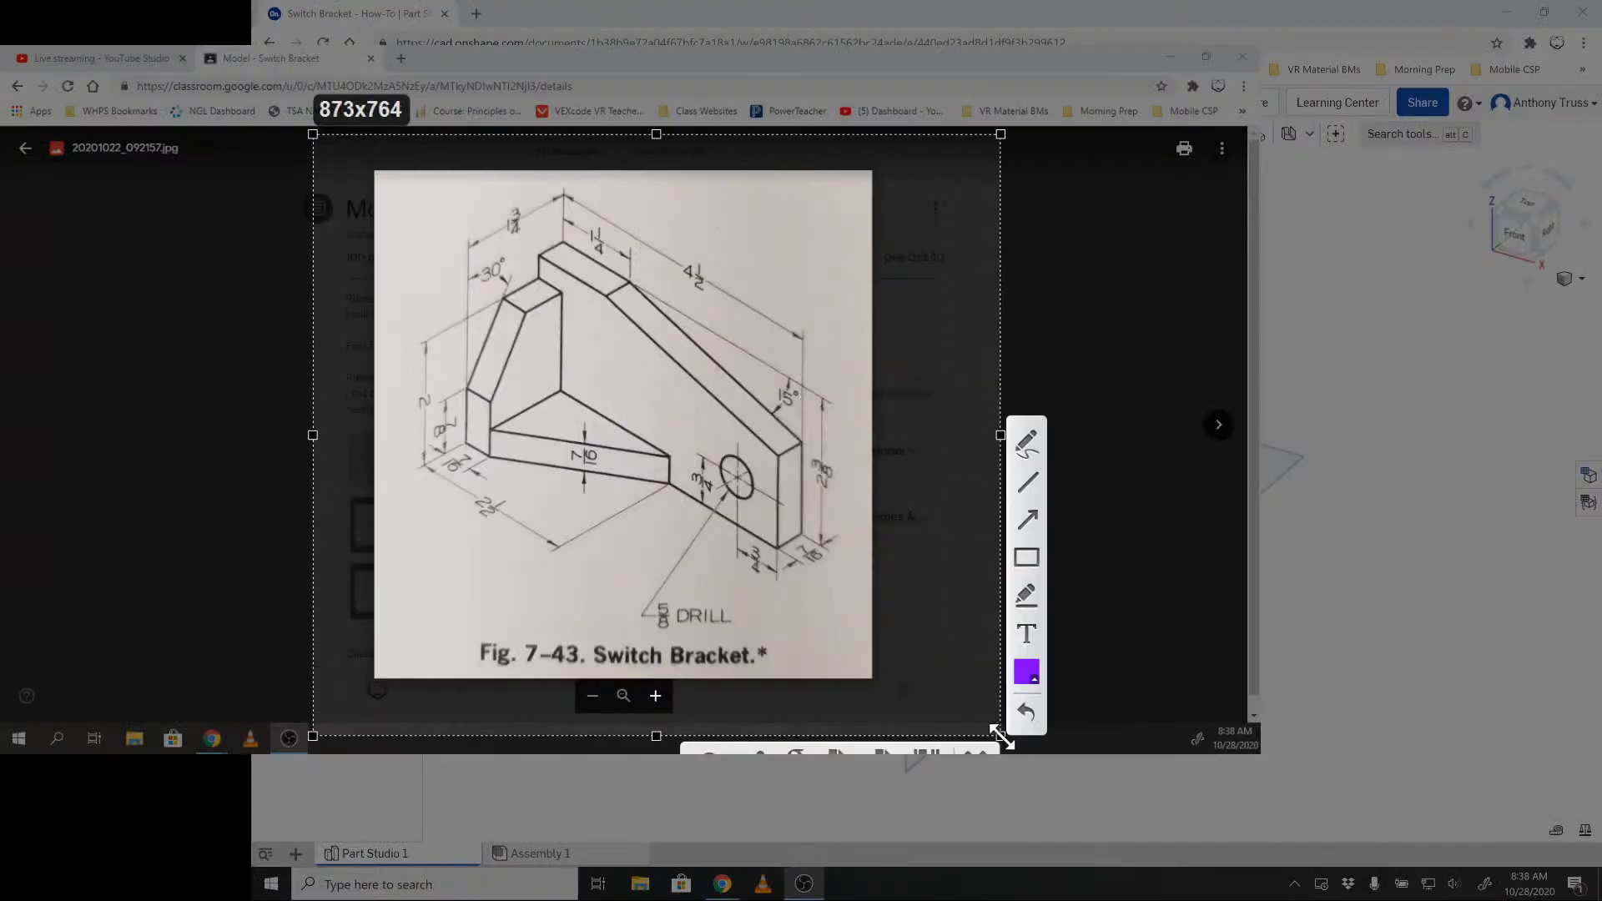
{"action": "left_click", "coordinate": [1034, 520]}
{"action": "left_click_drag", "start_coordinate": [528, 466], "coordinate": [632, 377]}
{"action": "key", "text": "ctrl+z"}
- Draw boxes around the 4 1/2, 2 3/8 and 1 1/4 dimensions on the captured Switch Bracket drawing
{"action": "left_click", "coordinate": [1026, 442]}
{"action": "left_click", "coordinate": [1027, 493]}
{"action": "left_click", "coordinate": [1026, 556]}
{"action": "left_click_drag", "start_coordinate": [674, 243], "coordinate": [723, 306]}
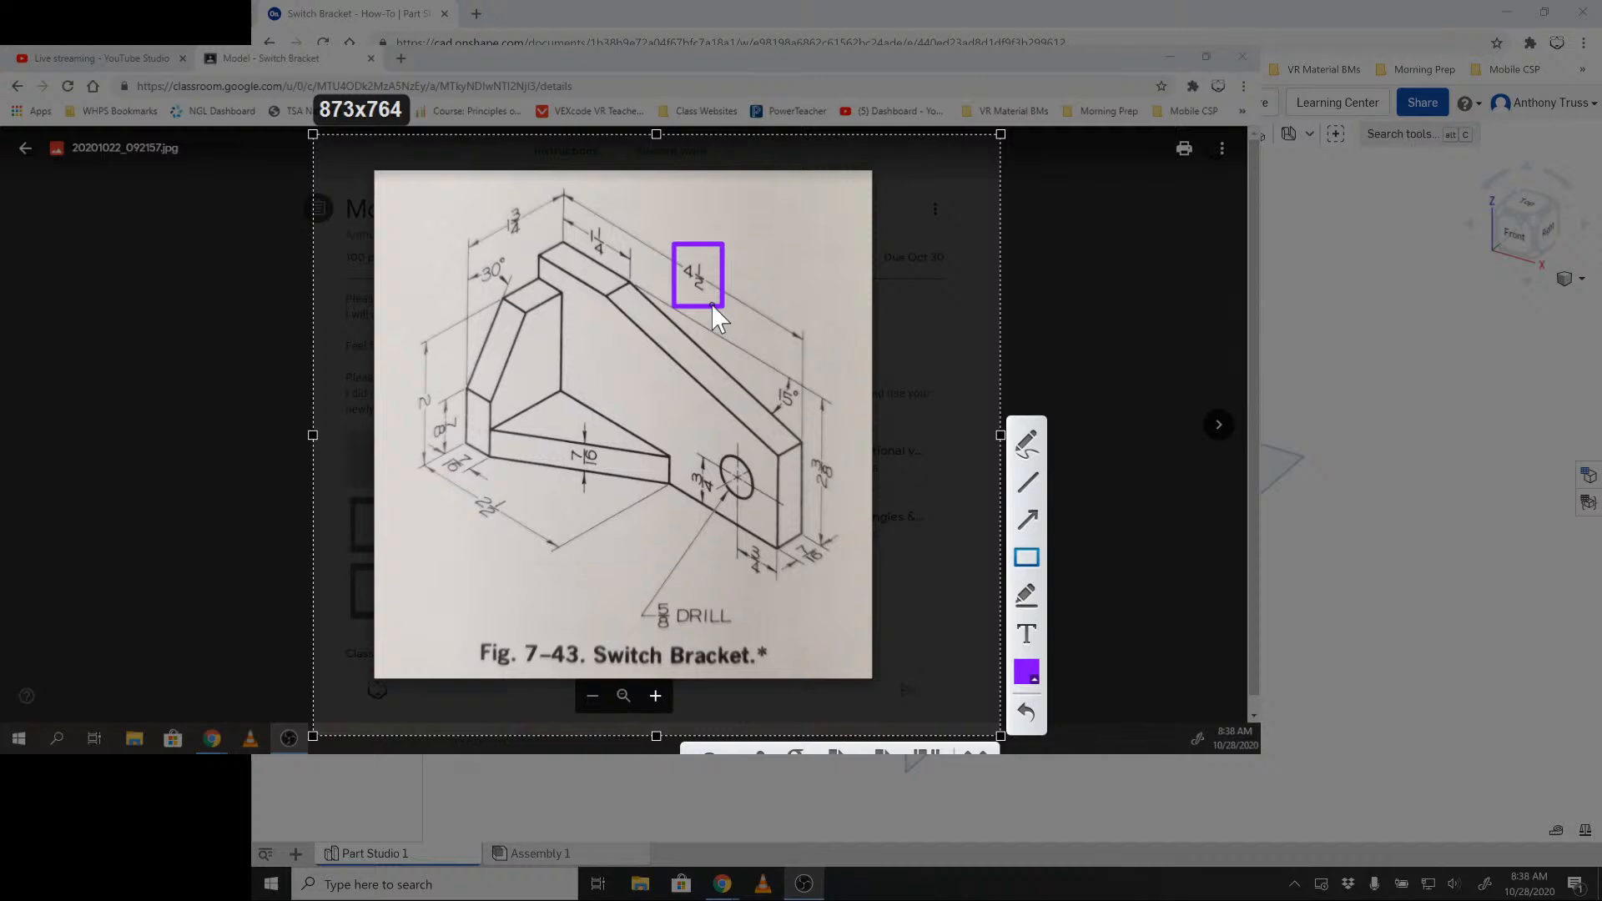
{"action": "left_click_drag", "start_coordinate": [853, 441], "coordinate": [808, 497]}
{"action": "left_click_drag", "start_coordinate": [572, 213], "coordinate": [625, 263]}
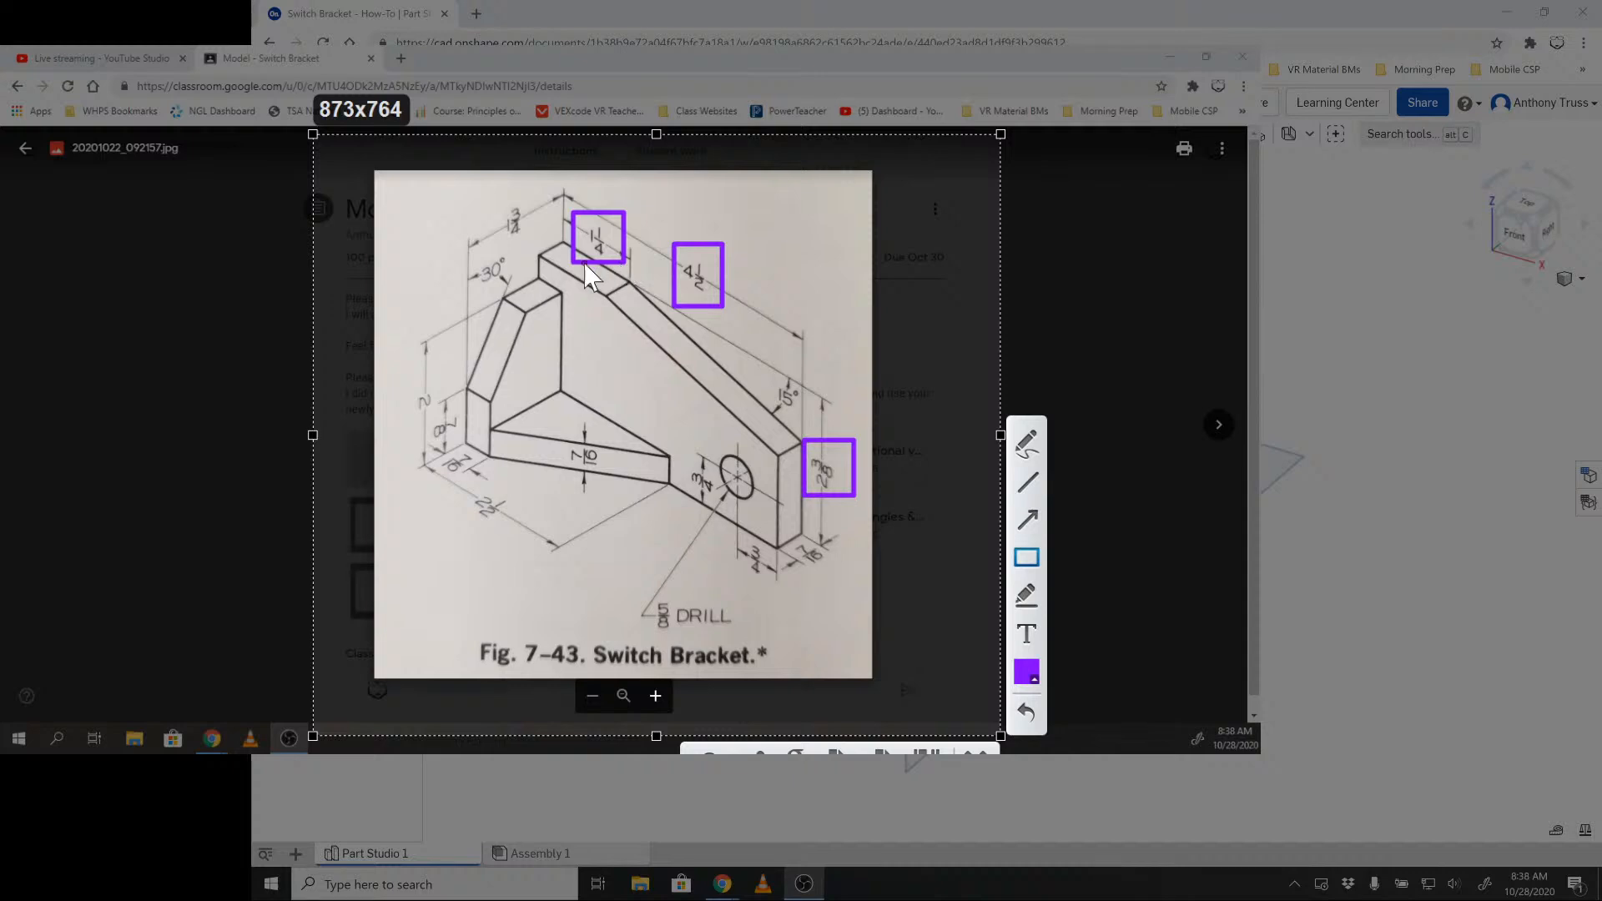
- Mark the back plate's sloped edge with an arrow and box the angle callout beside it
{"action": "left_click", "coordinate": [1027, 519]}
{"action": "left_click_drag", "start_coordinate": [625, 299], "coordinate": [766, 424]}
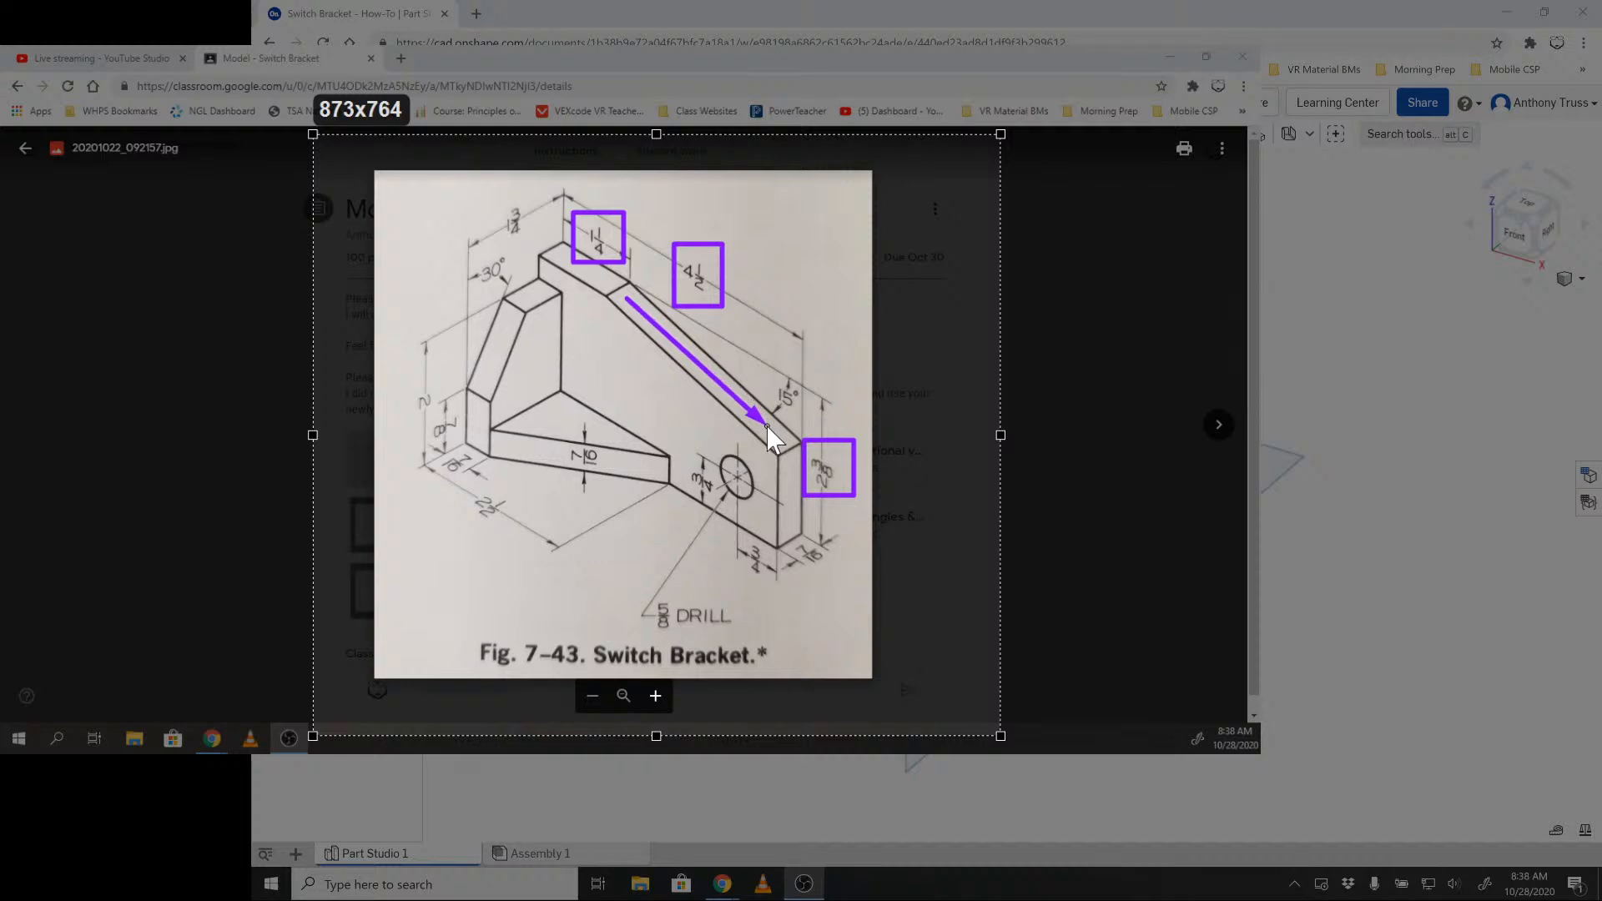
{"action": "left_click", "coordinate": [1027, 556]}
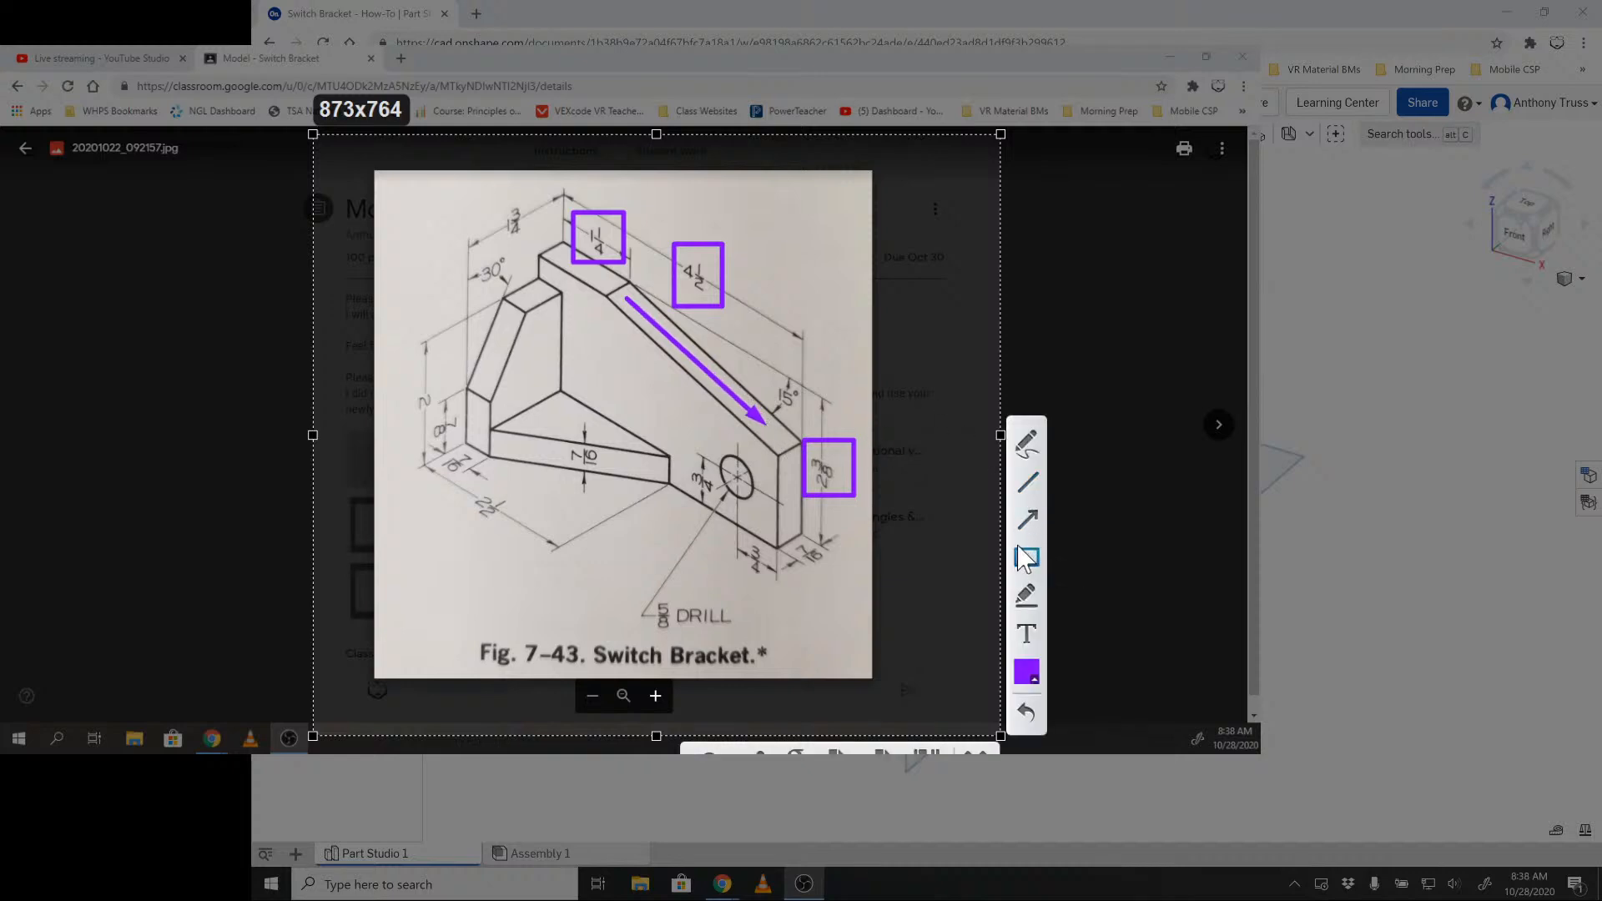
{"action": "left_click_drag", "start_coordinate": [742, 365], "coordinate": [800, 415]}
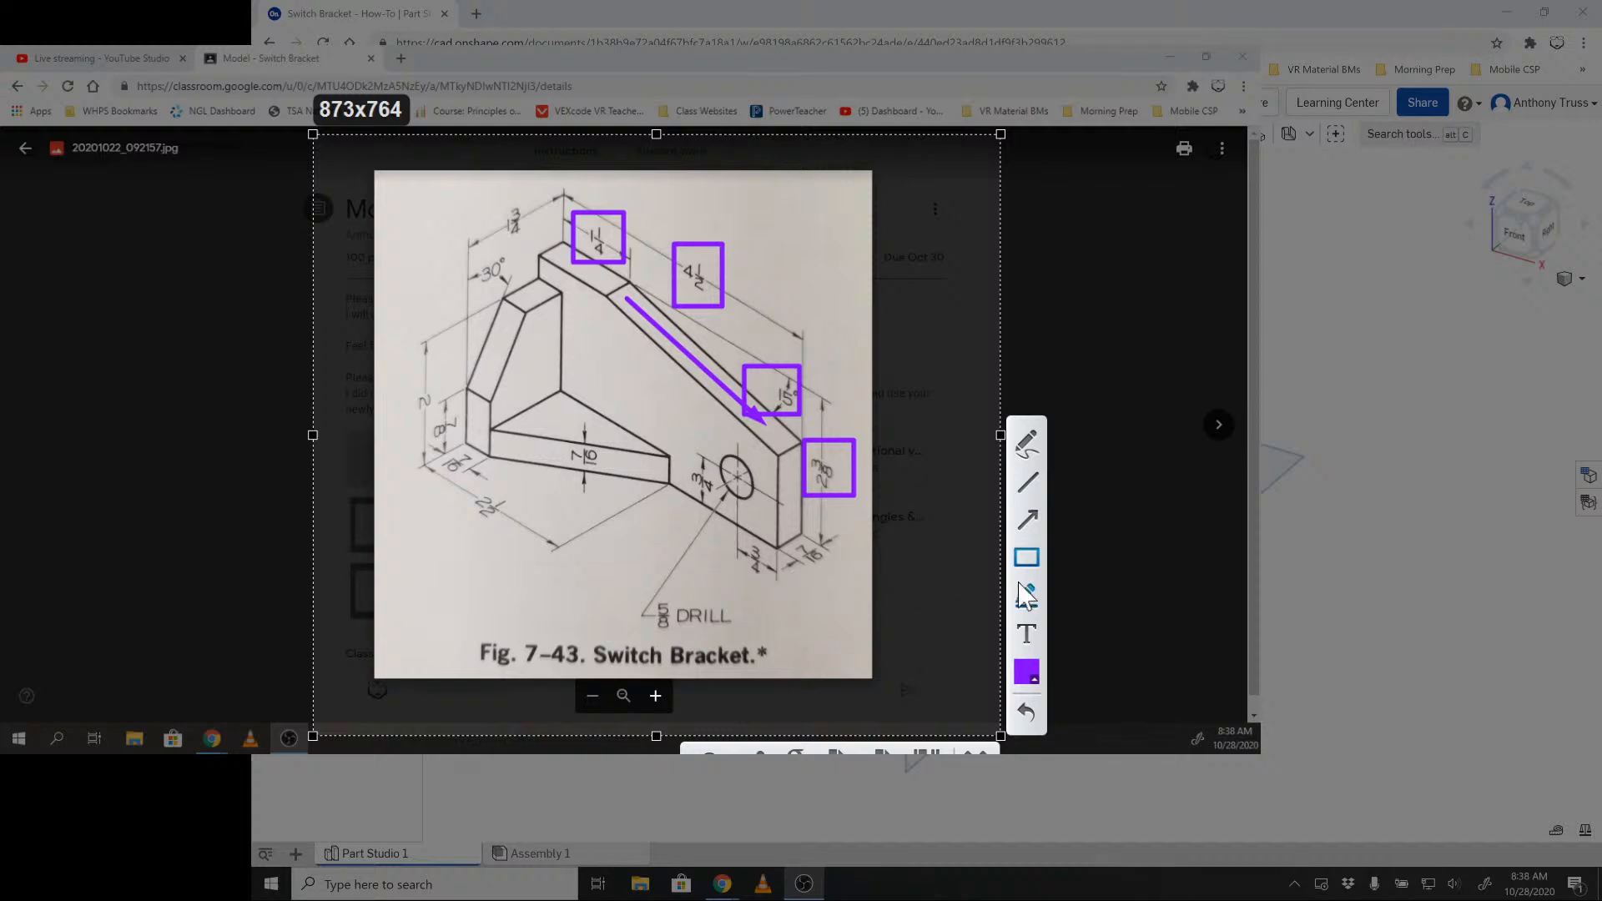
- Point arrows at the hole's two 3/4 location dimensions and box the 5/8 drill note
{"action": "left_click", "coordinate": [1039, 524]}
{"action": "left_click_drag", "start_coordinate": [759, 627], "coordinate": [756, 571]}
{"action": "left_click_drag", "start_coordinate": [682, 411], "coordinate": [691, 466]}
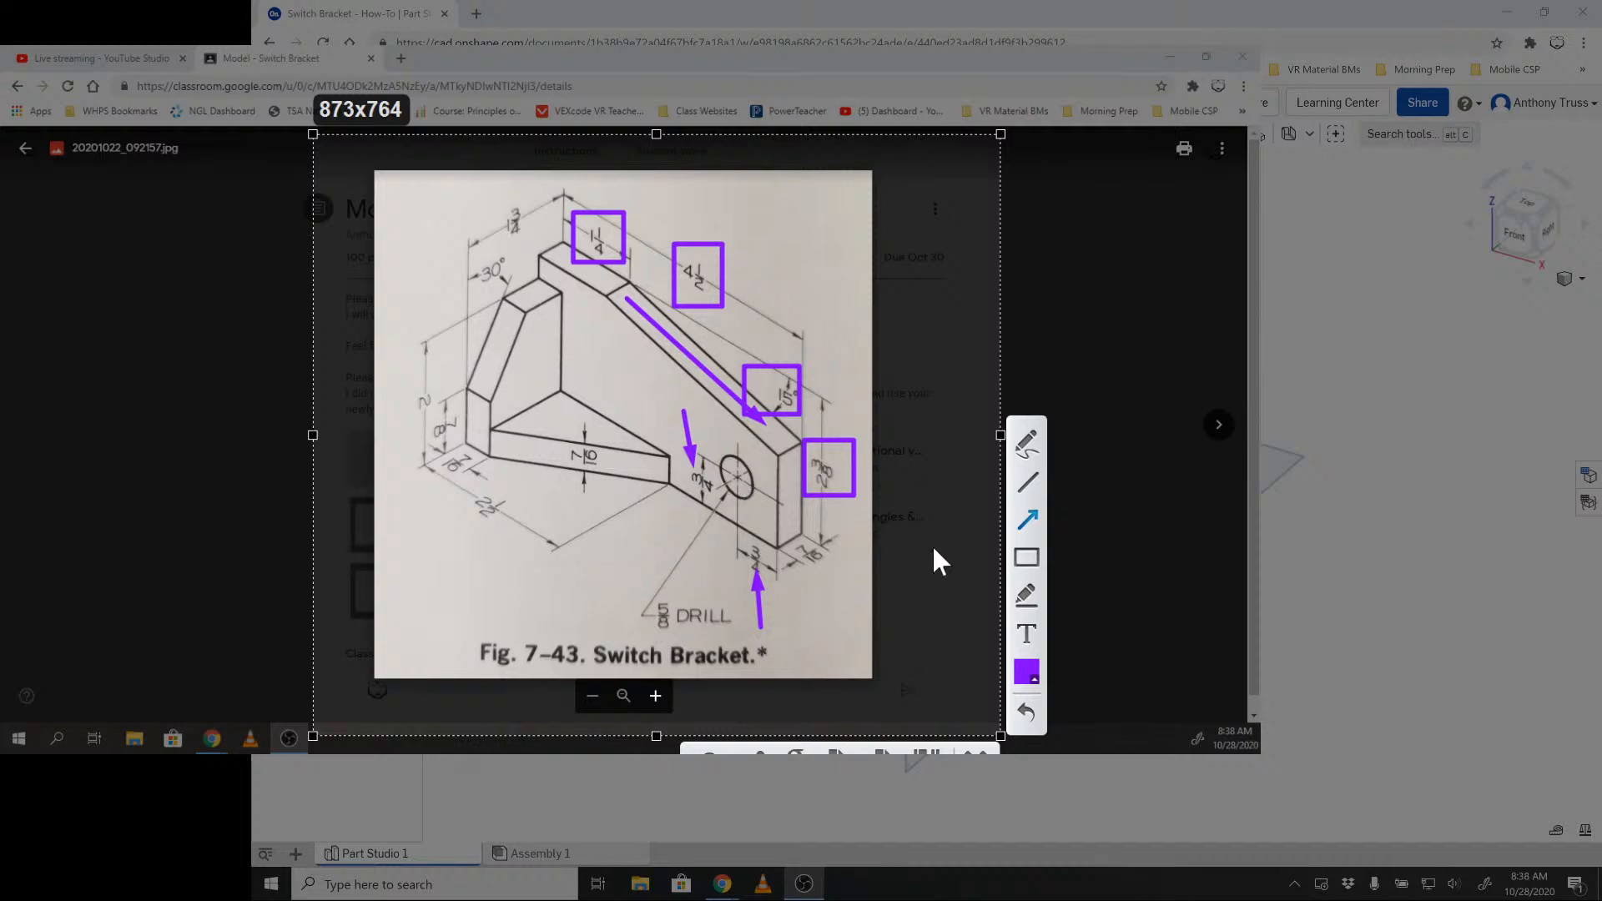
{"action": "left_click", "coordinate": [1025, 557]}
{"action": "left_click_drag", "start_coordinate": [729, 599], "coordinate": [633, 632]}
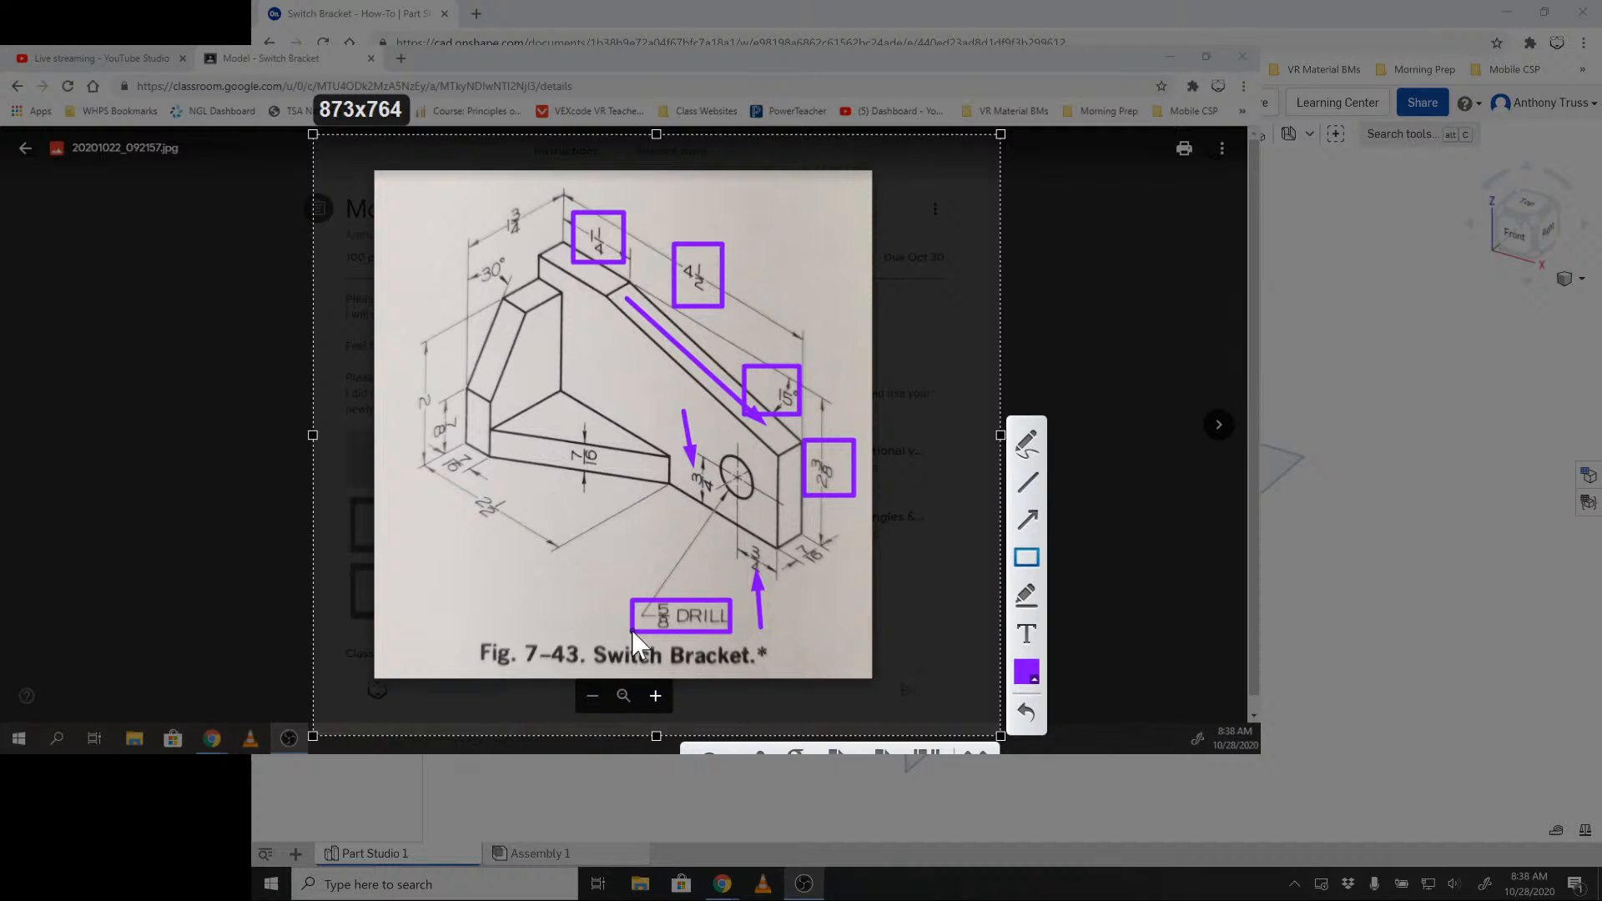
- Undo the markup annotations on the captured drawing
{"action": "key", "text": "ctrl+z"}
{"action": "key", "text": "ctrl+z"}
{"action": "key", "text": "ctrl+z"}
{"action": "key", "text": "ctrl+z"}
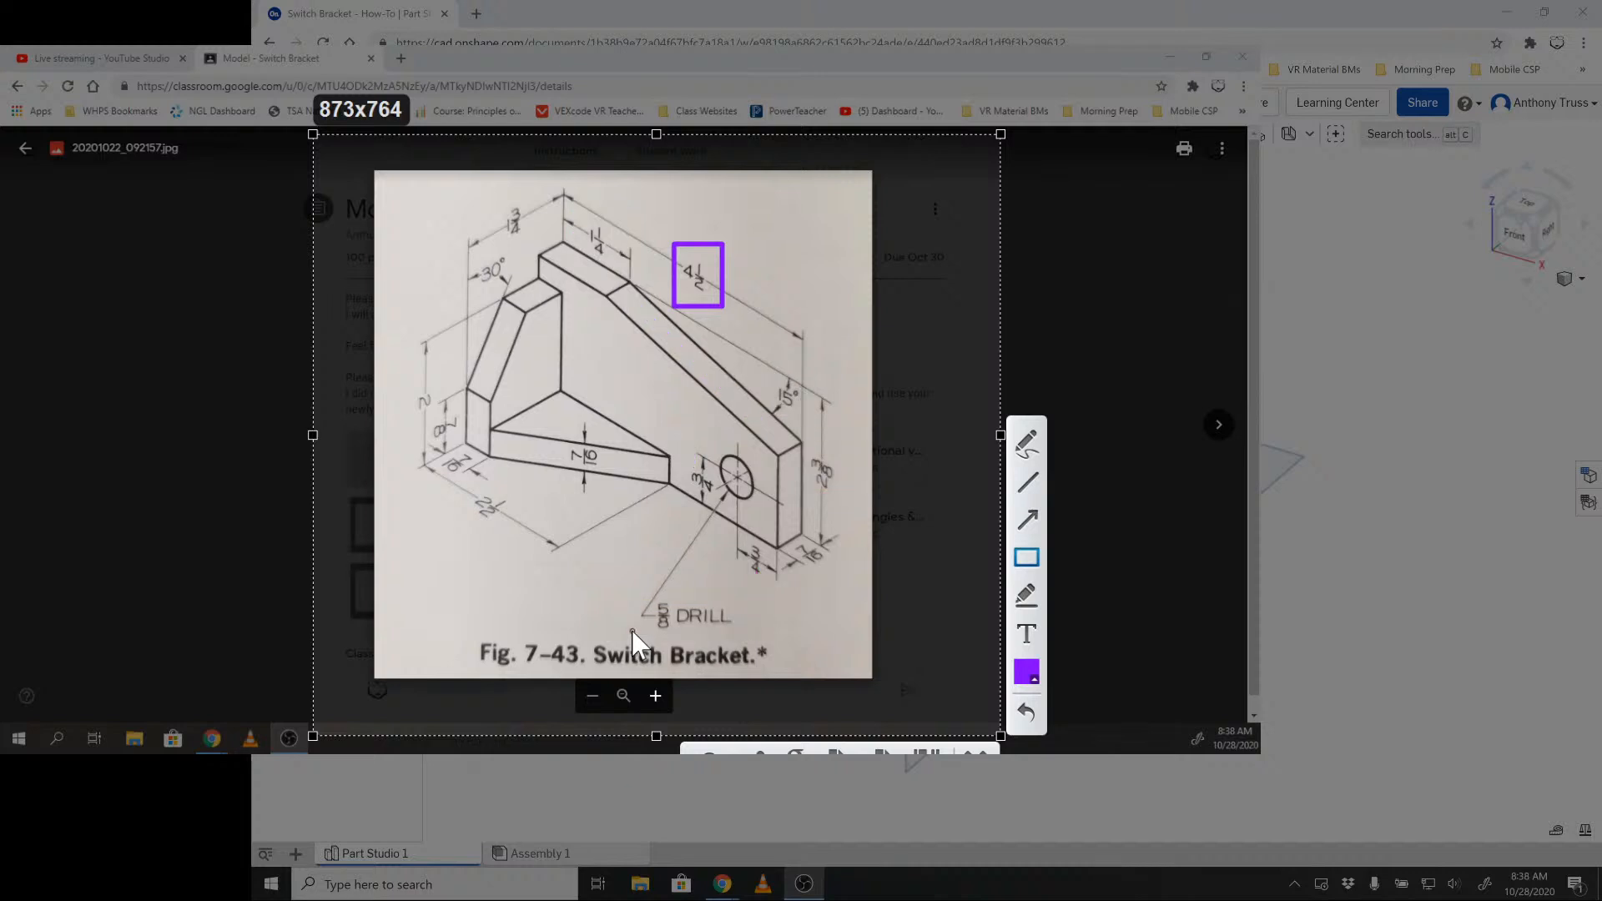
- Box the 4 1/2 length and 2 3/8 height dimensions on the drawing, and close the markup capture
{"action": "left_click", "coordinate": [1027, 557]}
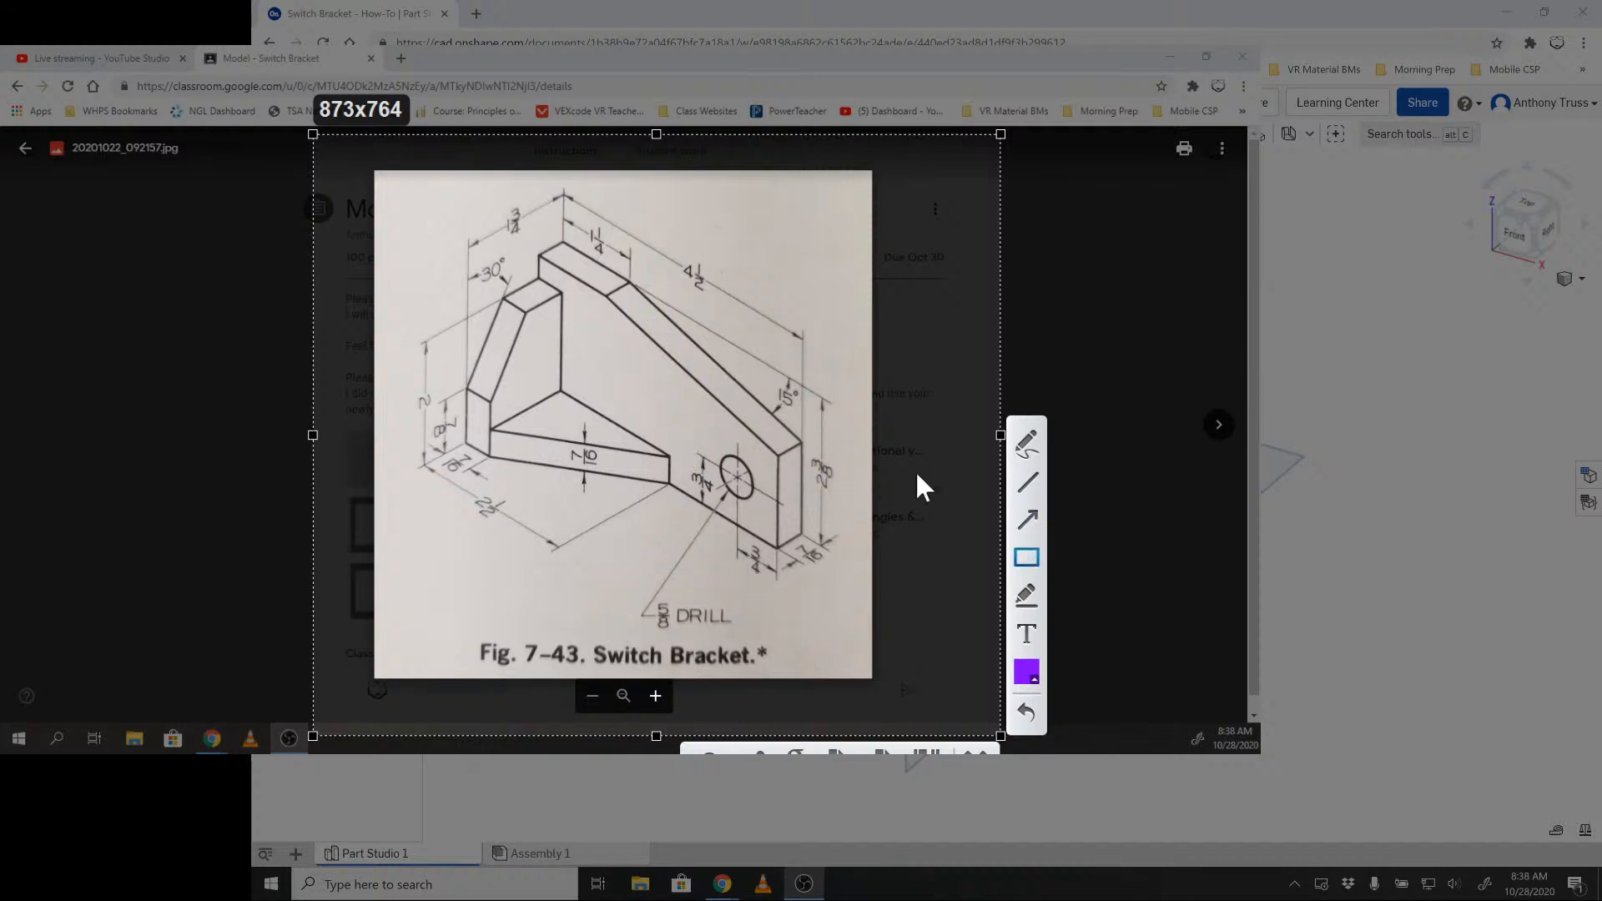
{"action": "left_click_drag", "start_coordinate": [661, 248], "coordinate": [732, 297]}
{"action": "left_click_drag", "start_coordinate": [848, 447], "coordinate": [806, 497]}
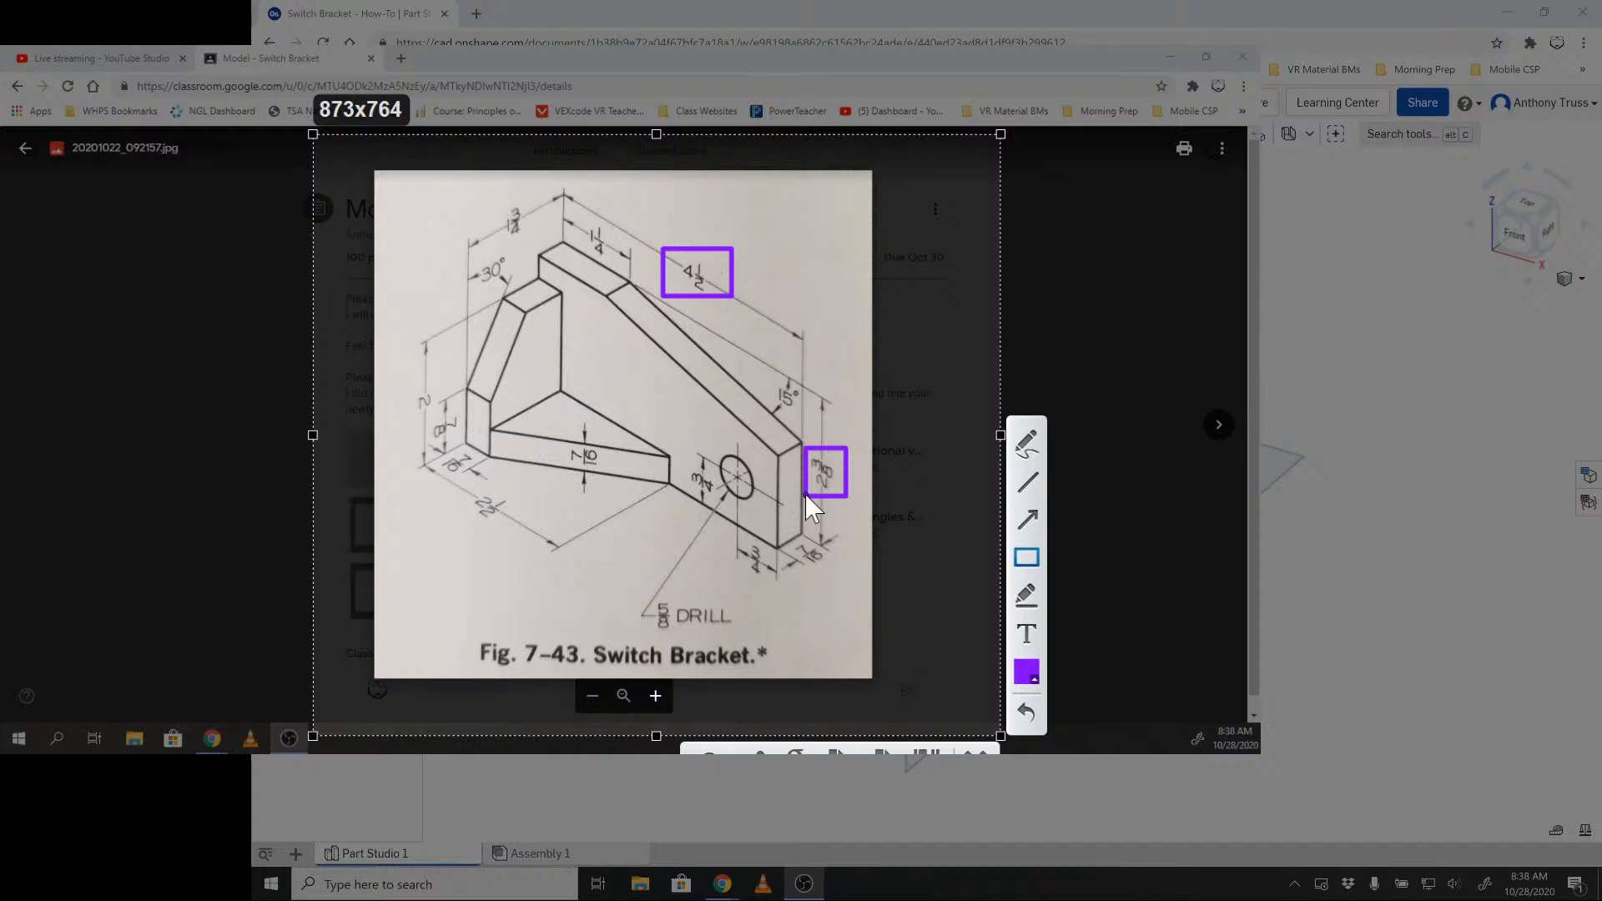
{"action": "key", "text": "Escape"}
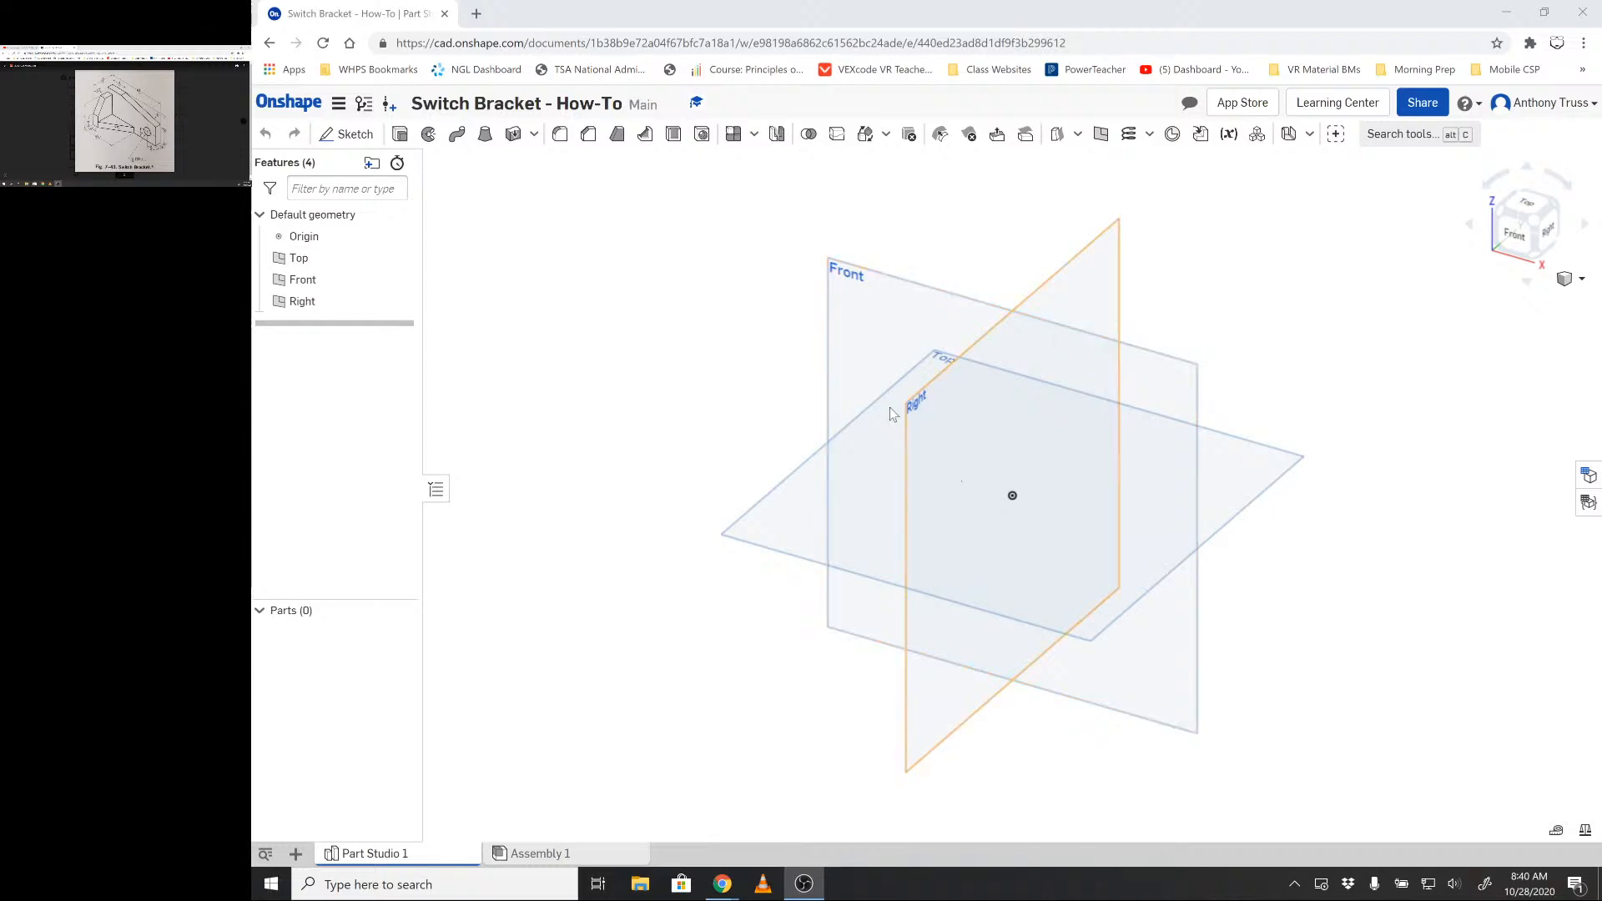
- Start a sketch on the Front plane and draw a corner rectangle from the origin, about 9.13 by 4.2 in
{"action": "mouse_move", "coordinate": [740, 422]}
{"action": "right_mouse_down"}
{"action": "mouse_move", "coordinate": [797, 402]}
{"action": "mouse_move", "coordinate": [721, 417]}
{"action": "right_mouse_up"}
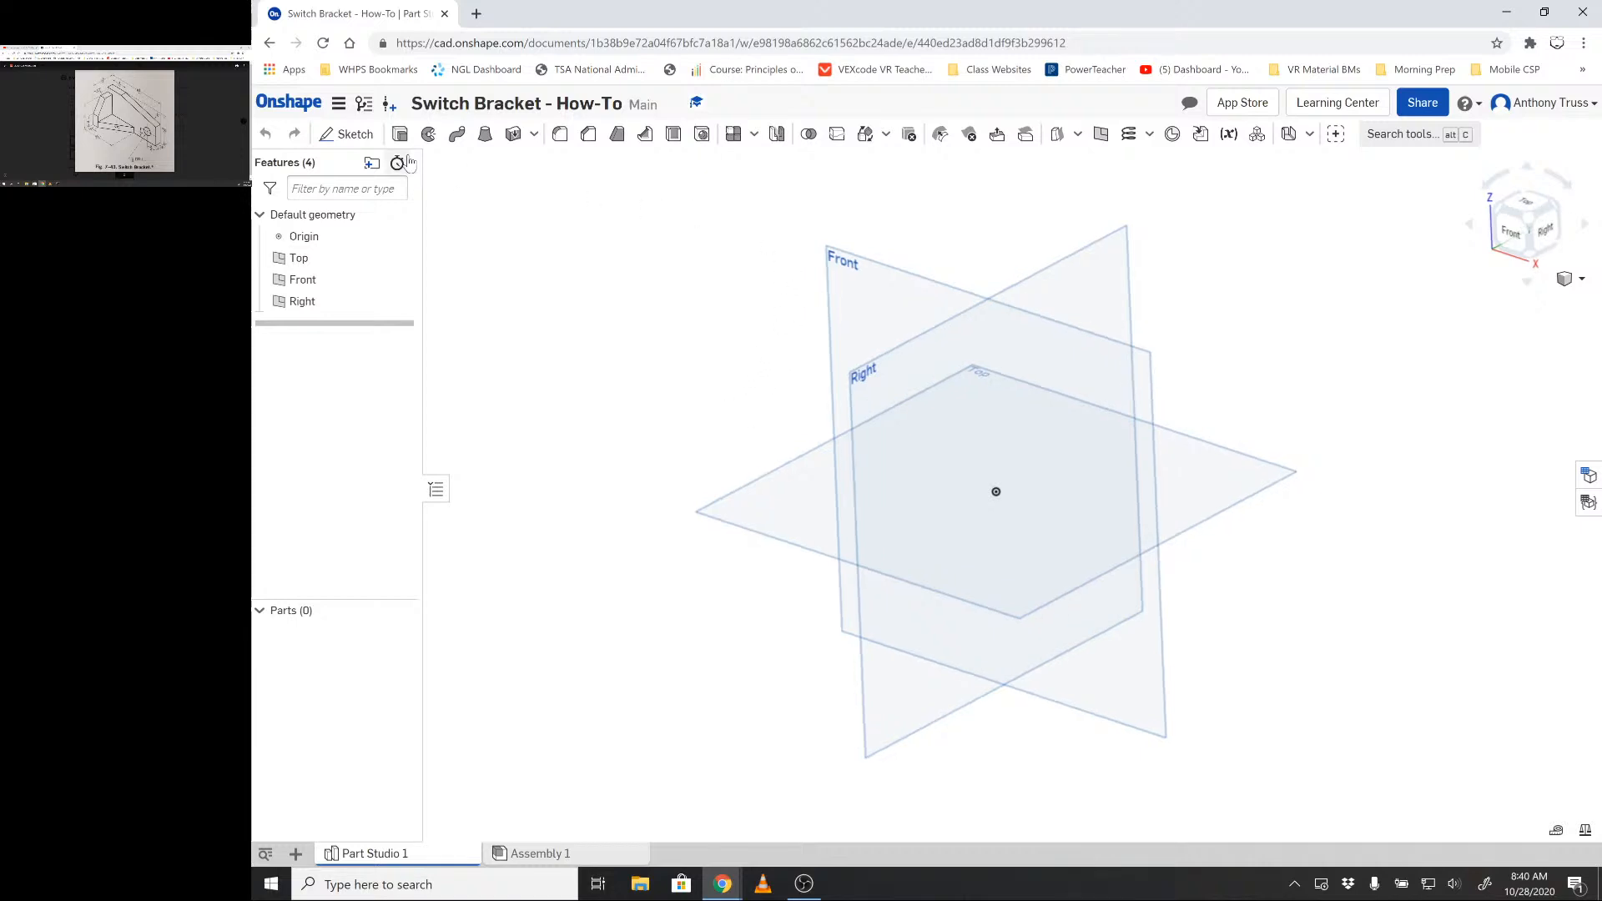
{"action": "left_click", "coordinate": [349, 135]}
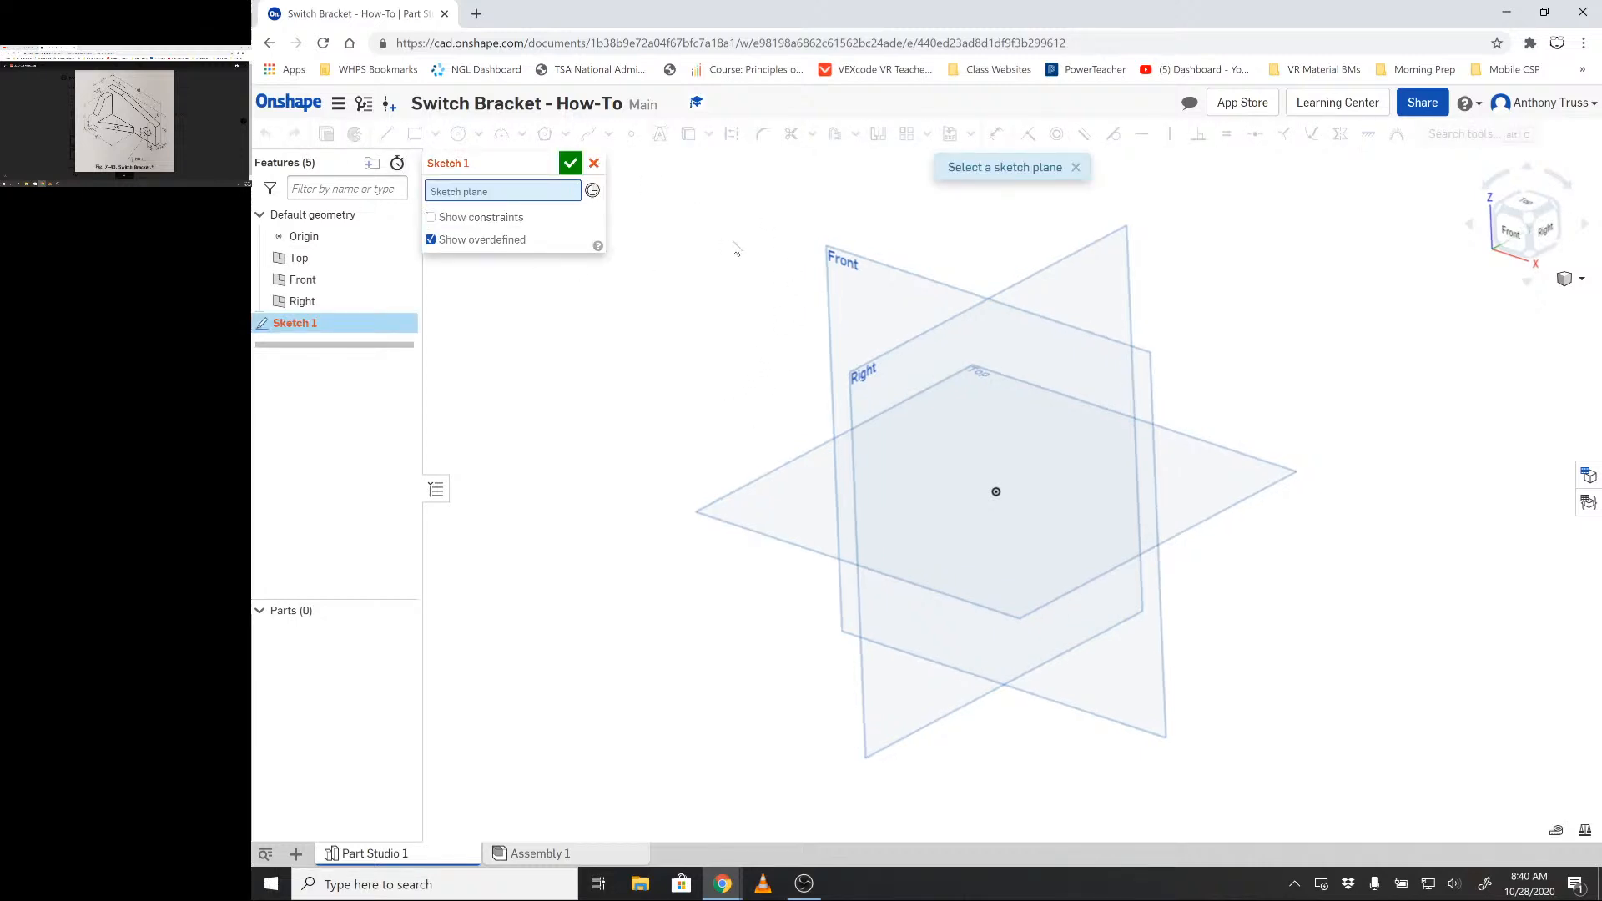
{"action": "left_click", "coordinate": [844, 258]}
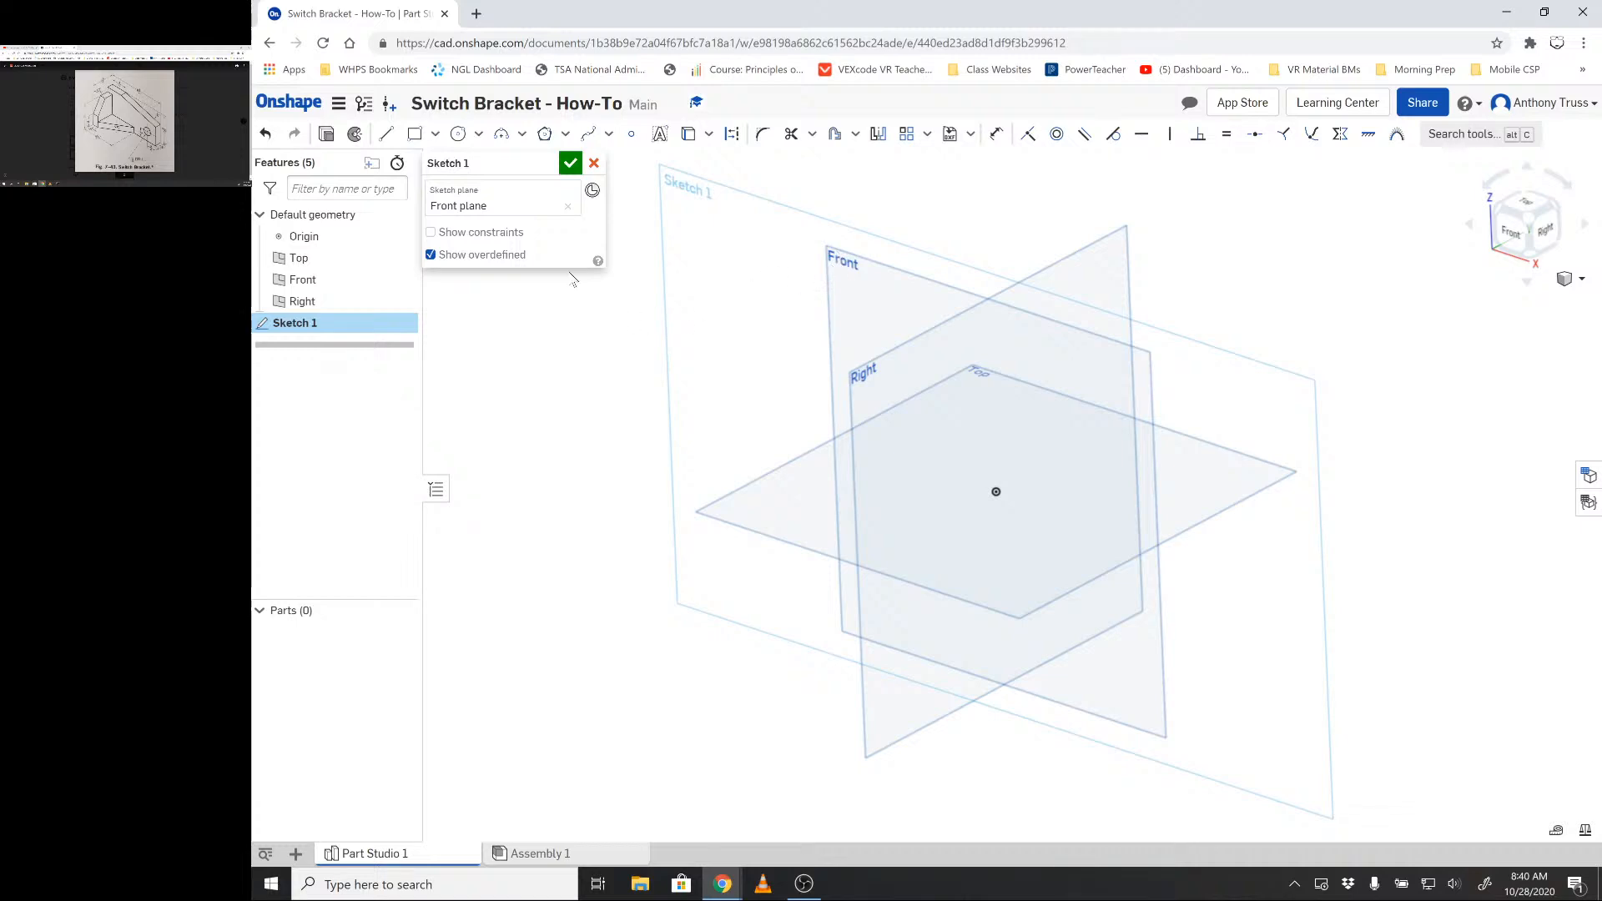
{"action": "left_click", "coordinate": [414, 136]}
{"action": "left_click", "coordinate": [996, 491]}
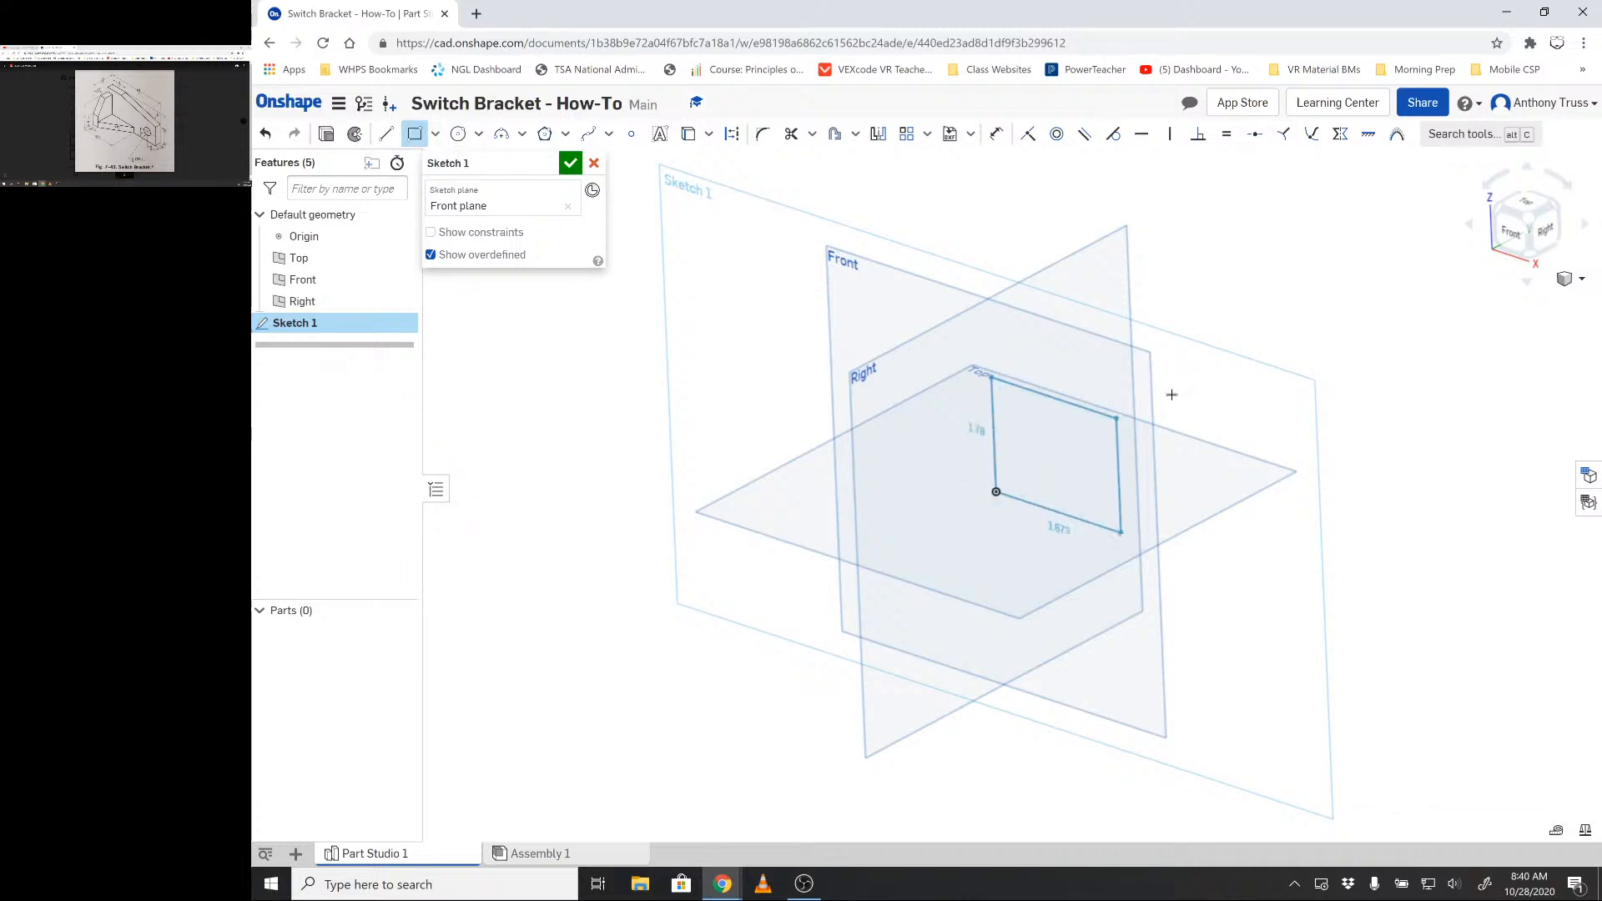
{"action": "left_click", "coordinate": [1459, 371]}
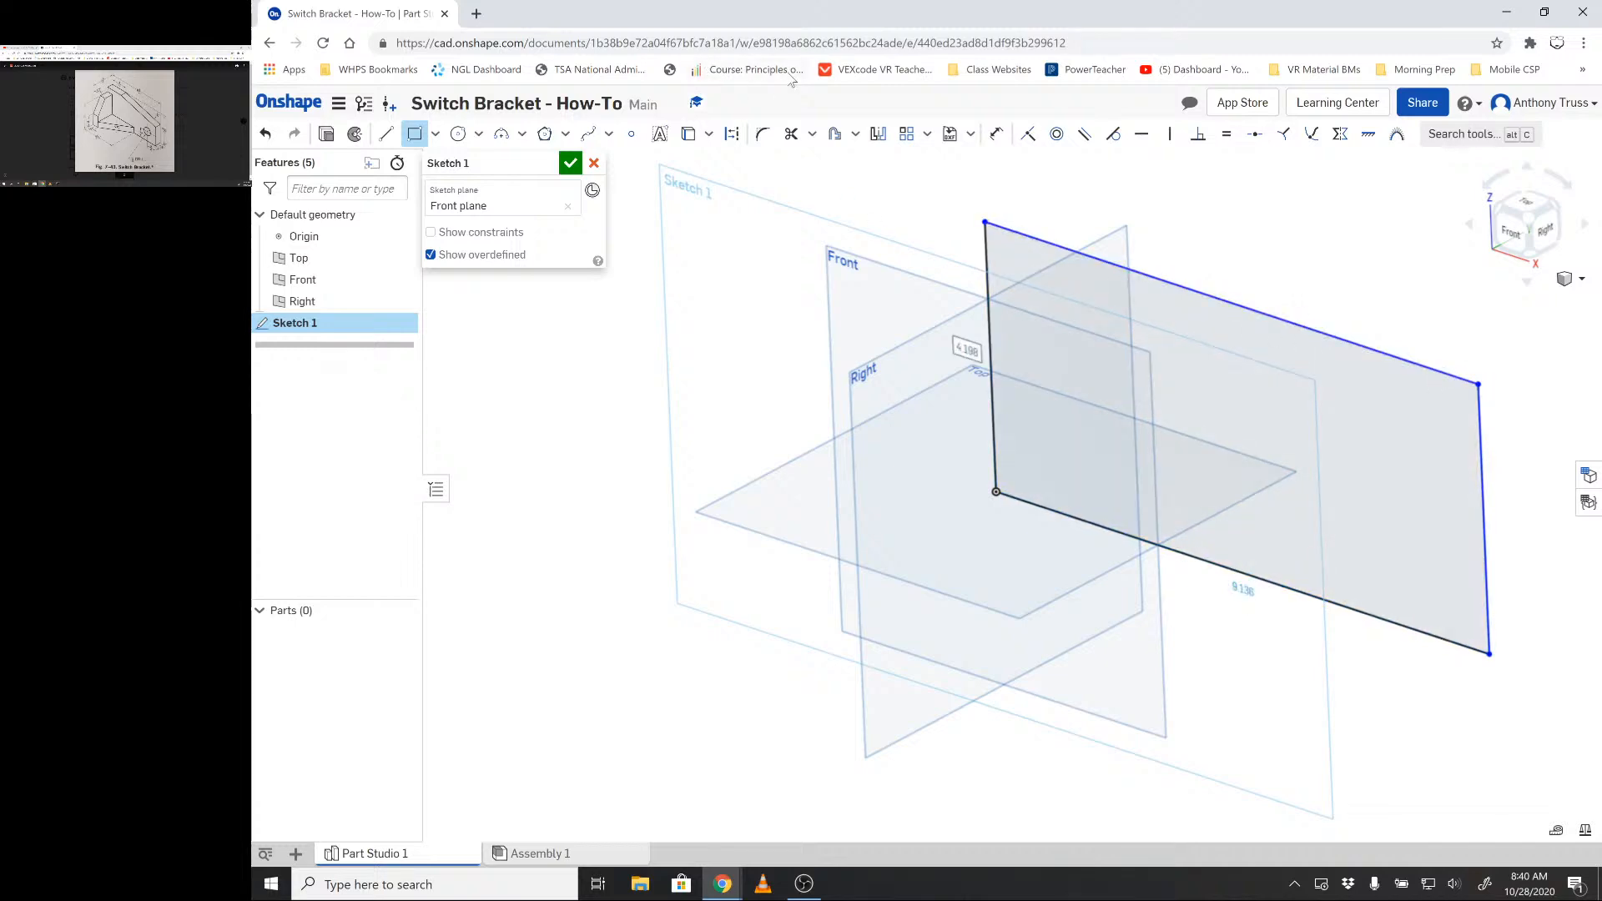
- Dimension the rectangle's vertical edge opposite the origin and set its height to 2+(3/8) in
{"action": "key", "text": "d"}
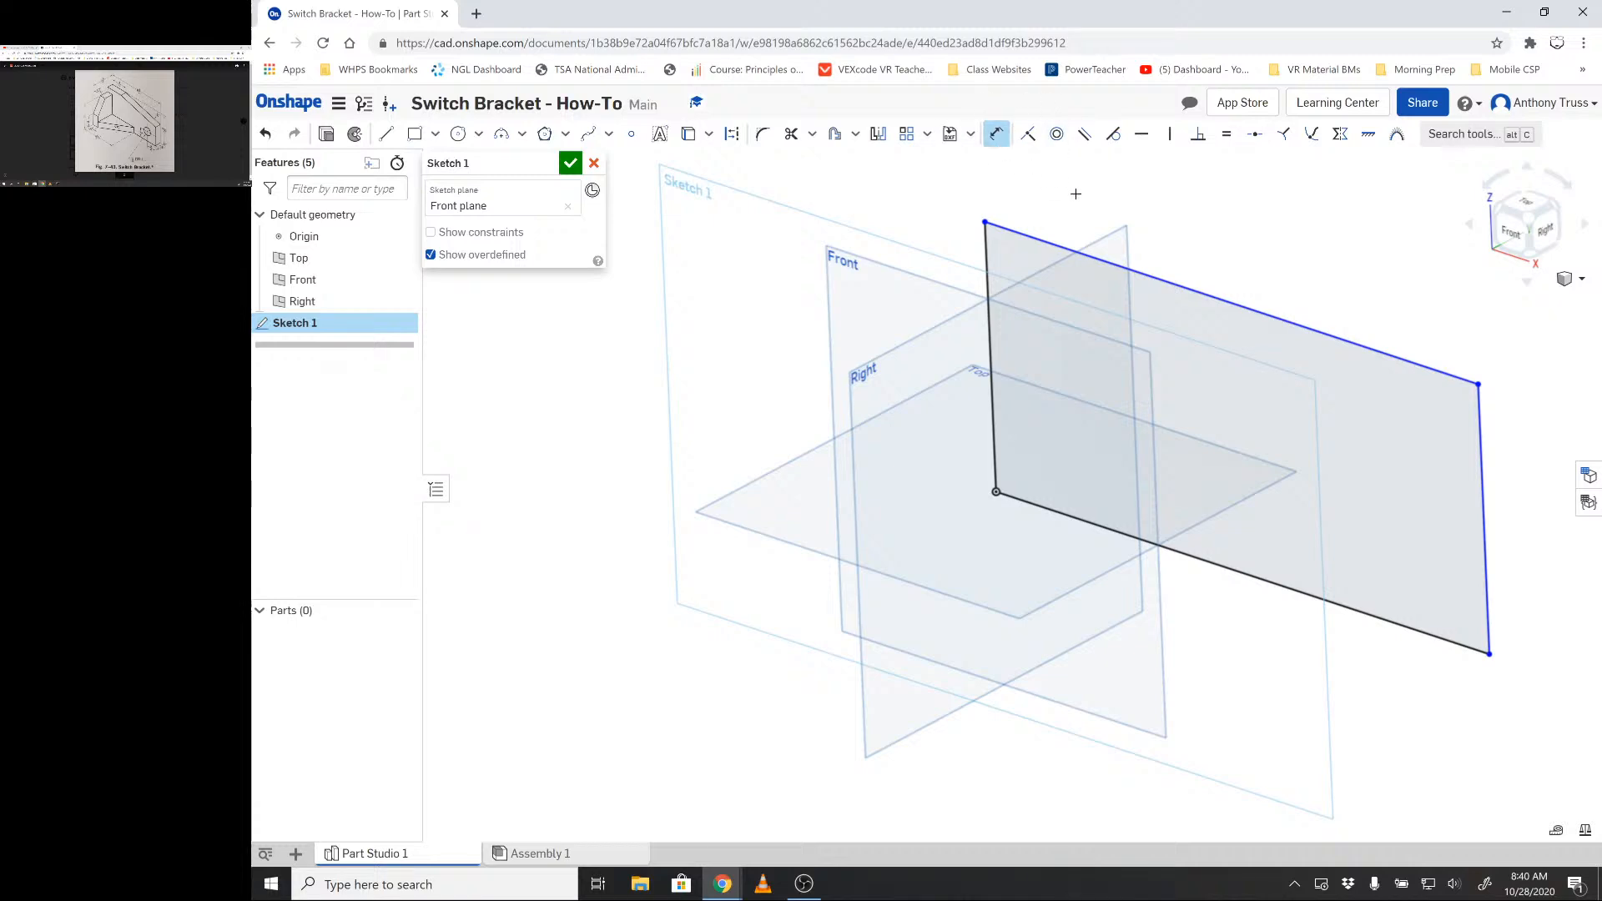
{"action": "left_click", "coordinate": [1475, 473]}
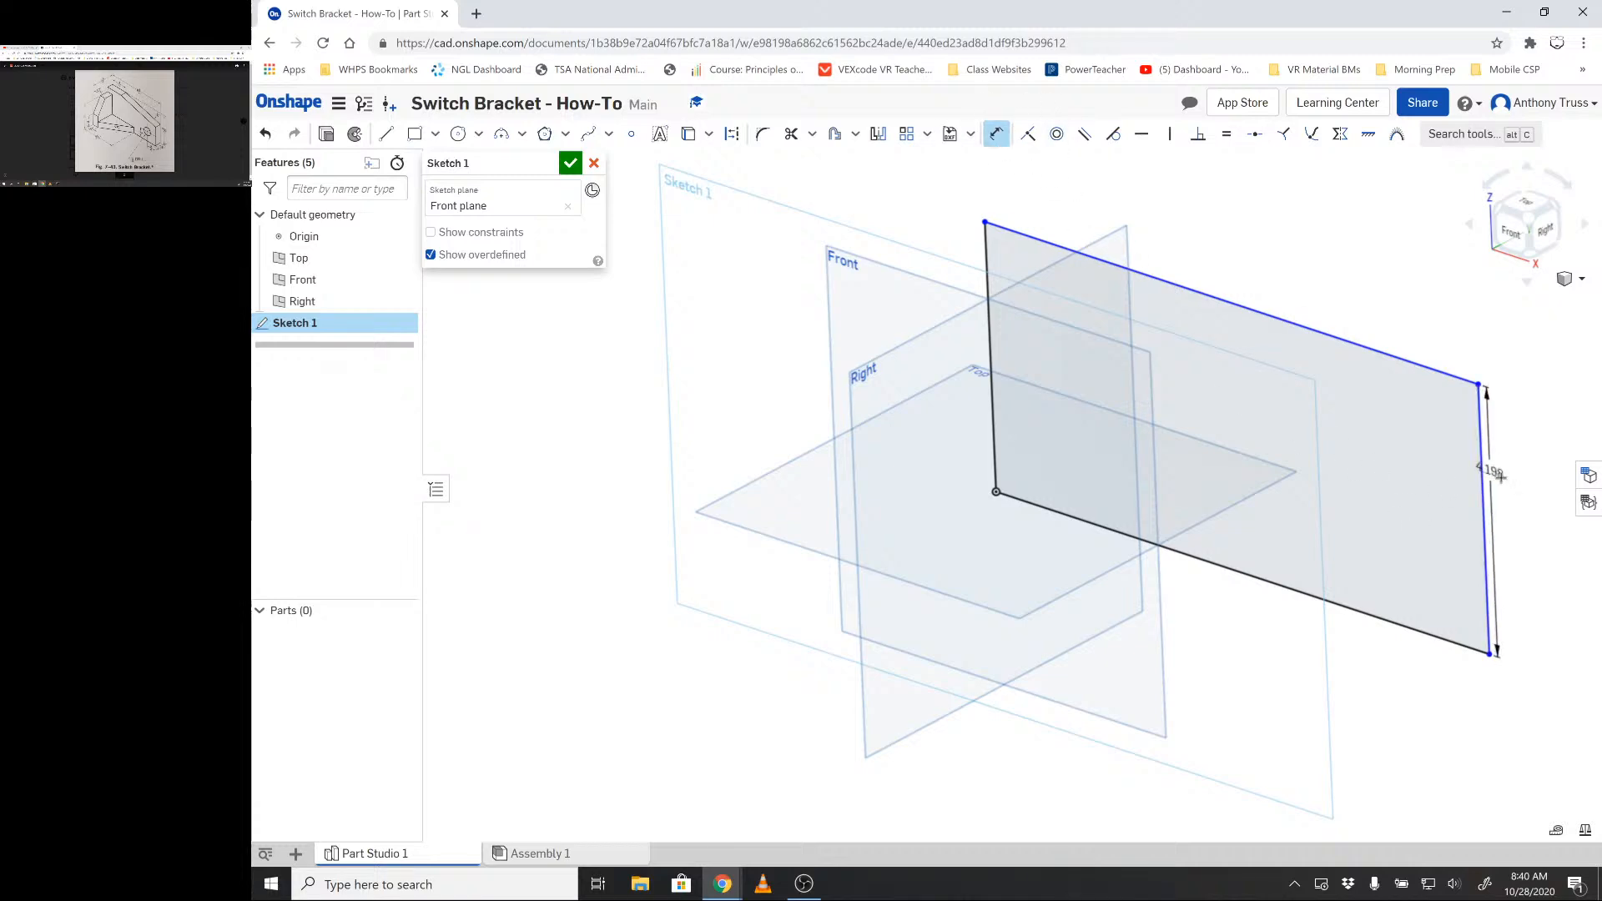
{"action": "left_click", "coordinate": [1522, 506]}
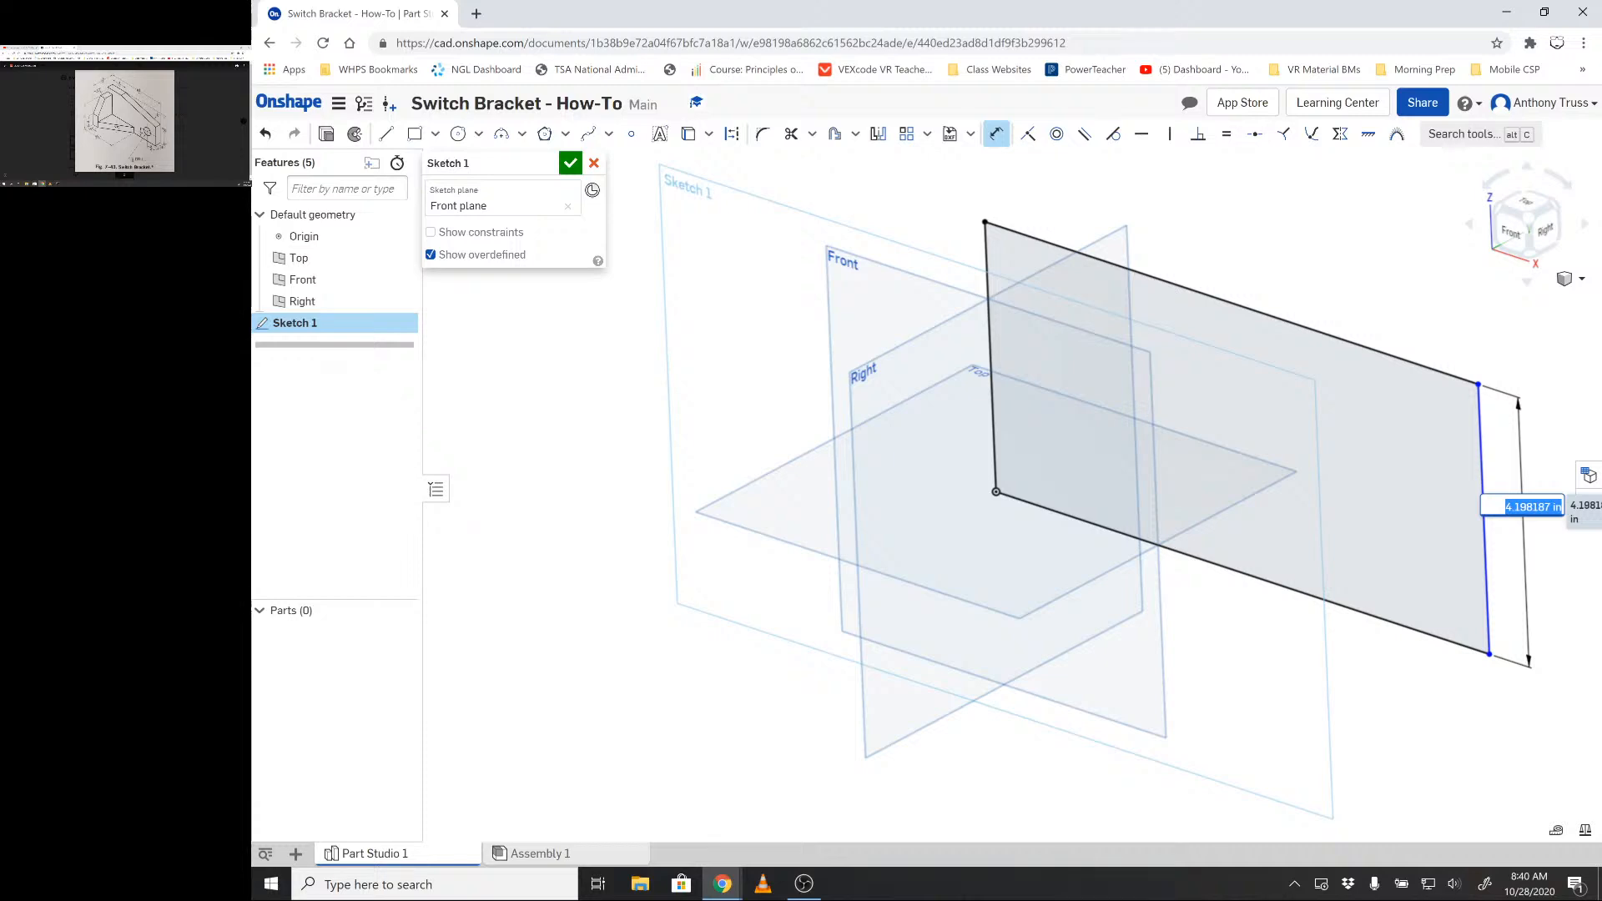
{"action": "type", "text": "2+(3/8)"}
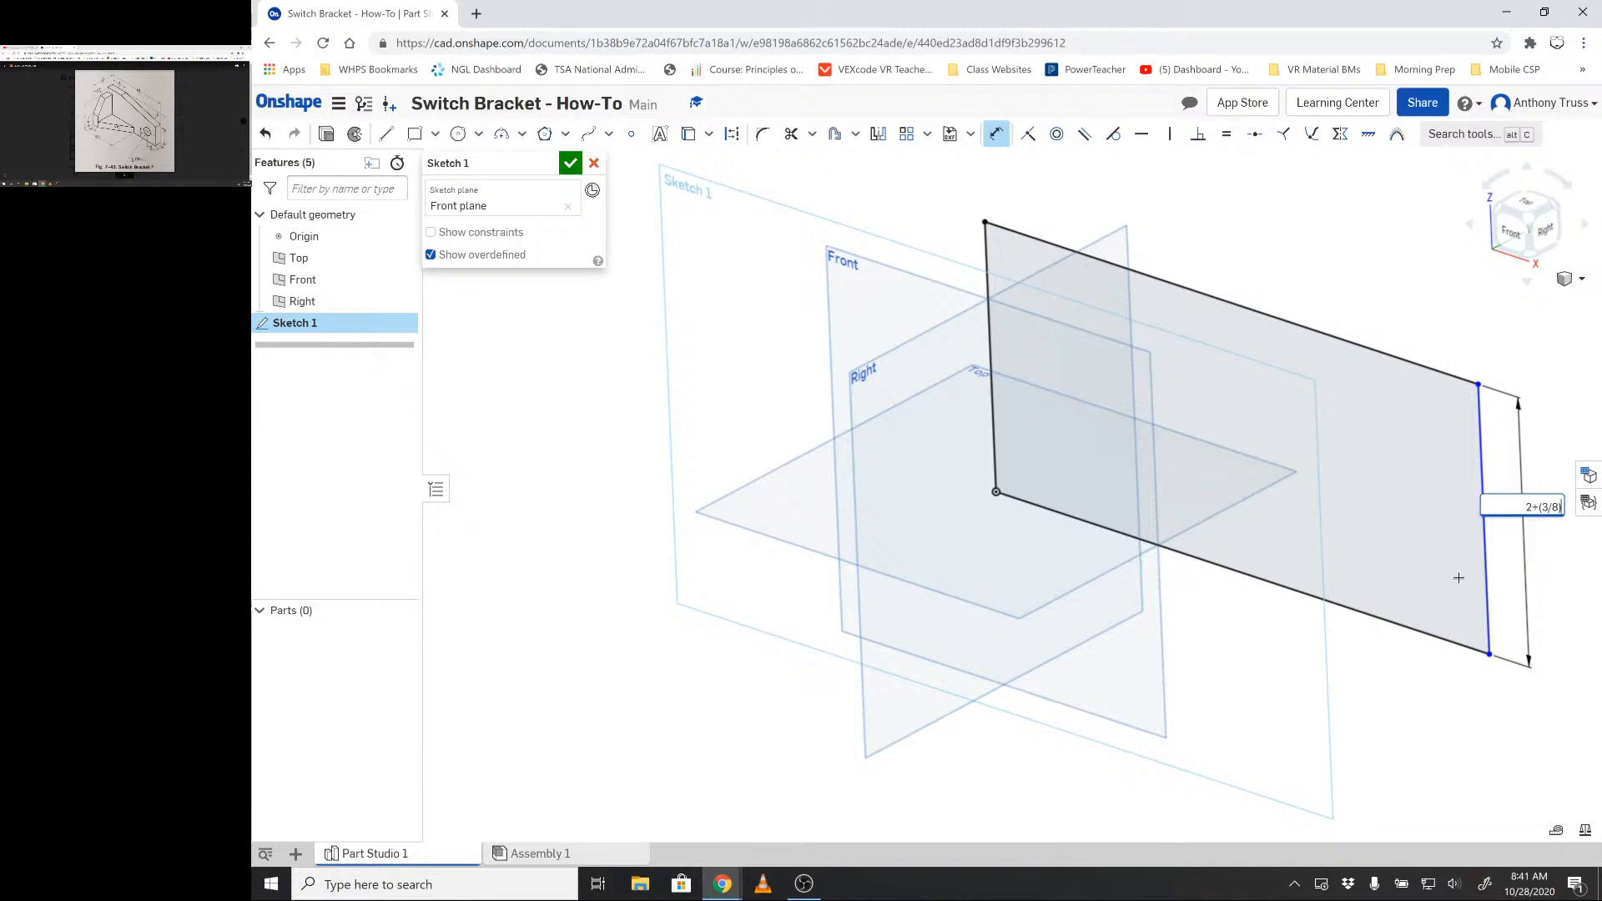
{"action": "key", "text": "Return"}
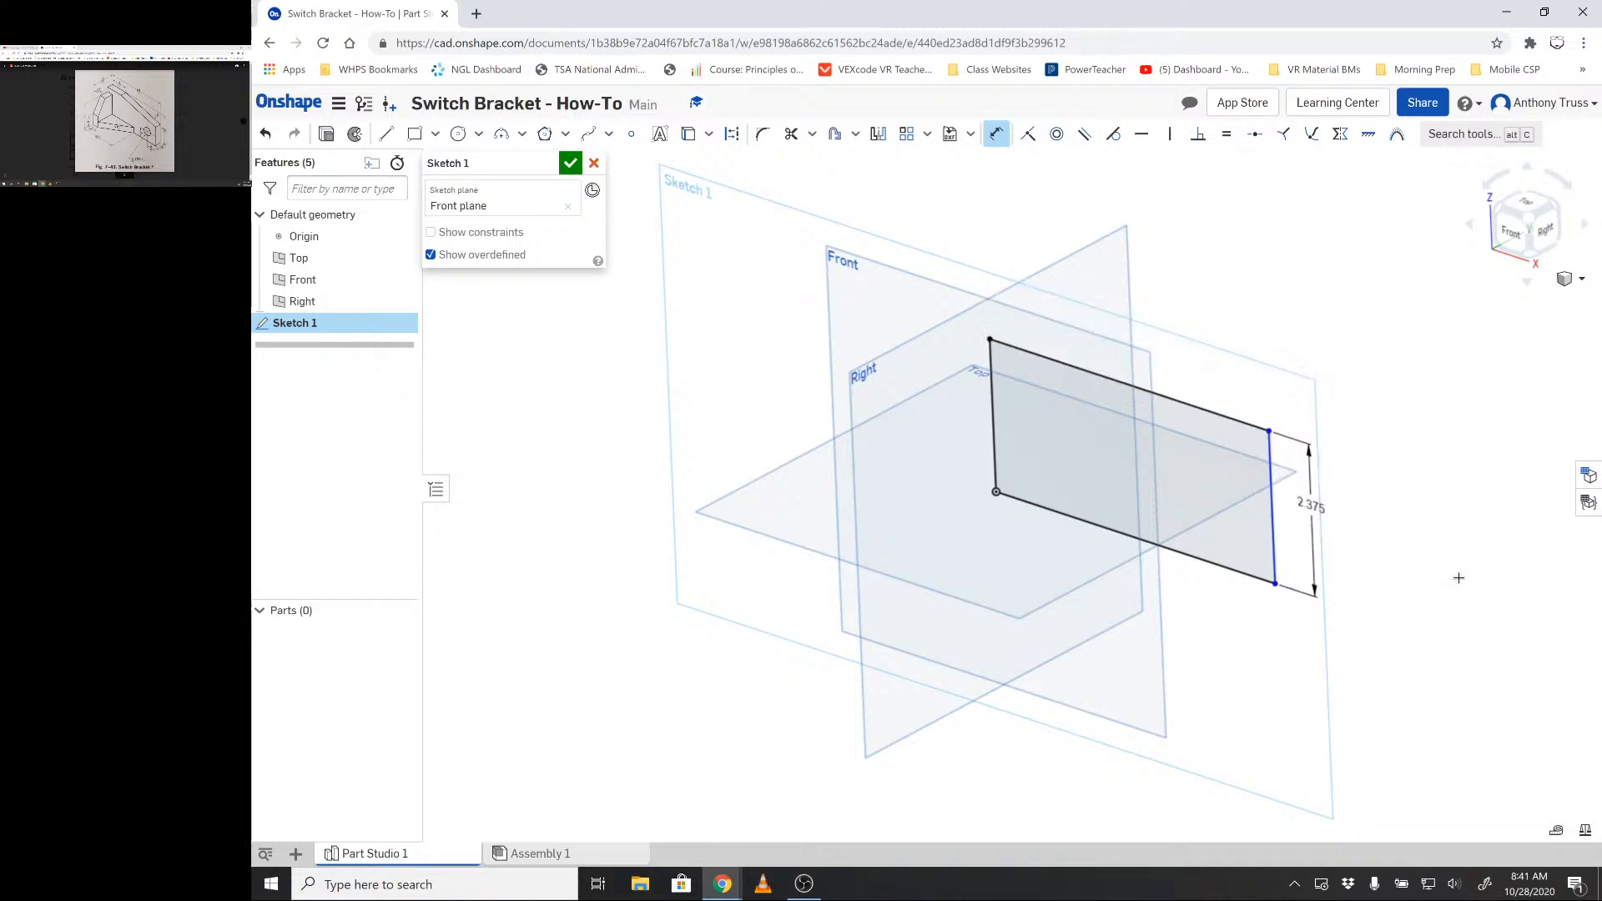
{"action": "scroll", "coordinate": [1381, 535], "scroll_direction": "up", "scroll_amount": 5}
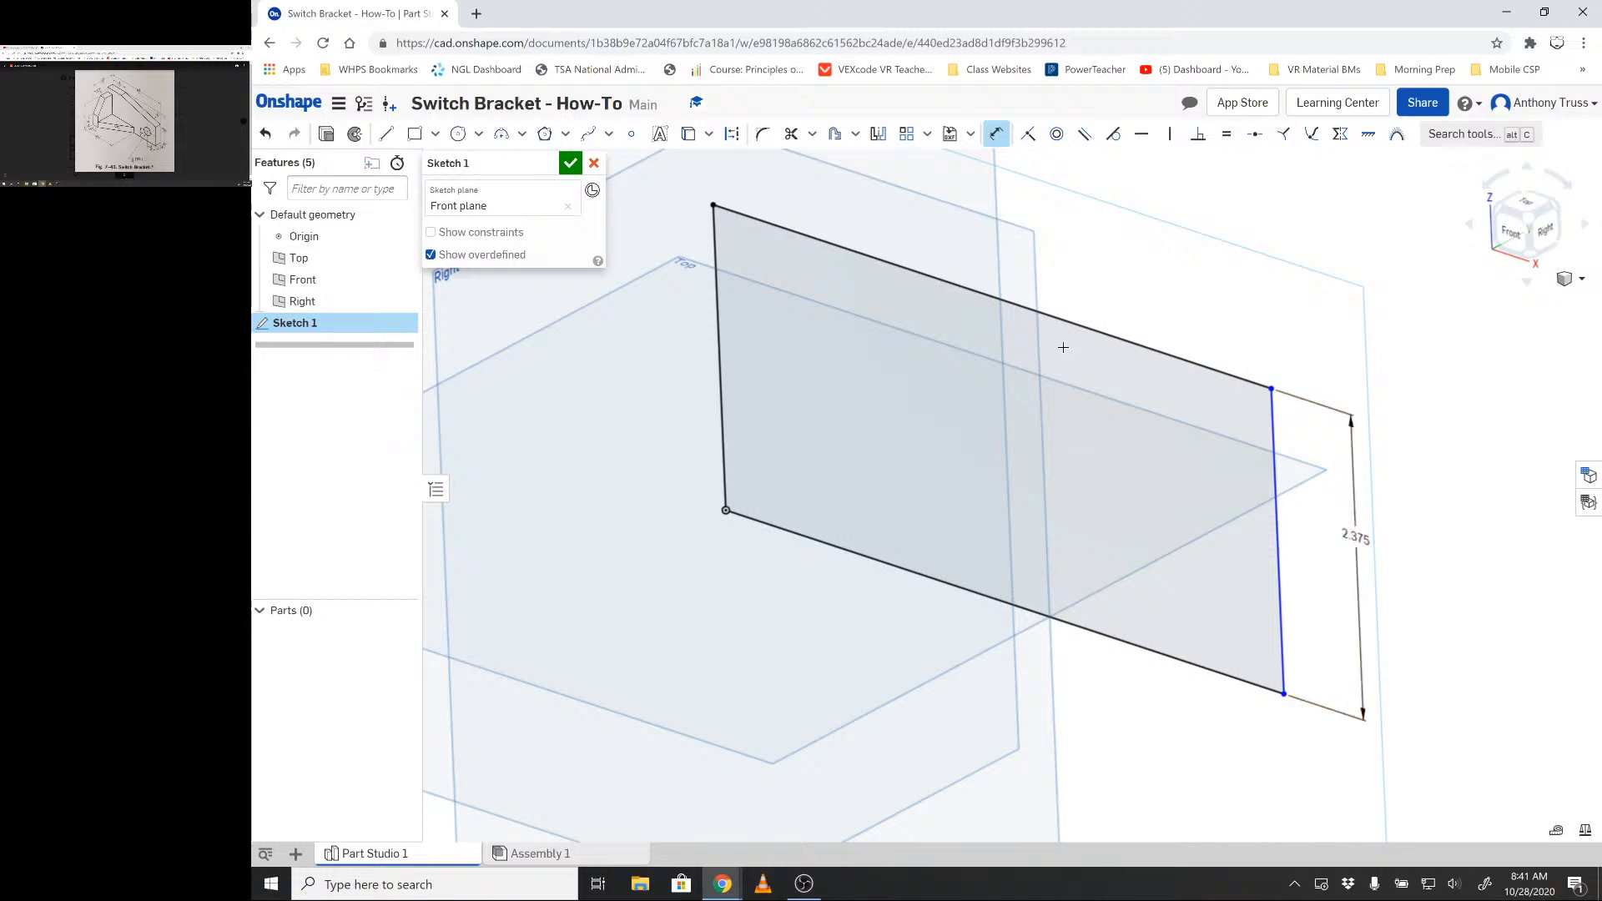
{"action": "key", "text": "Escape"}
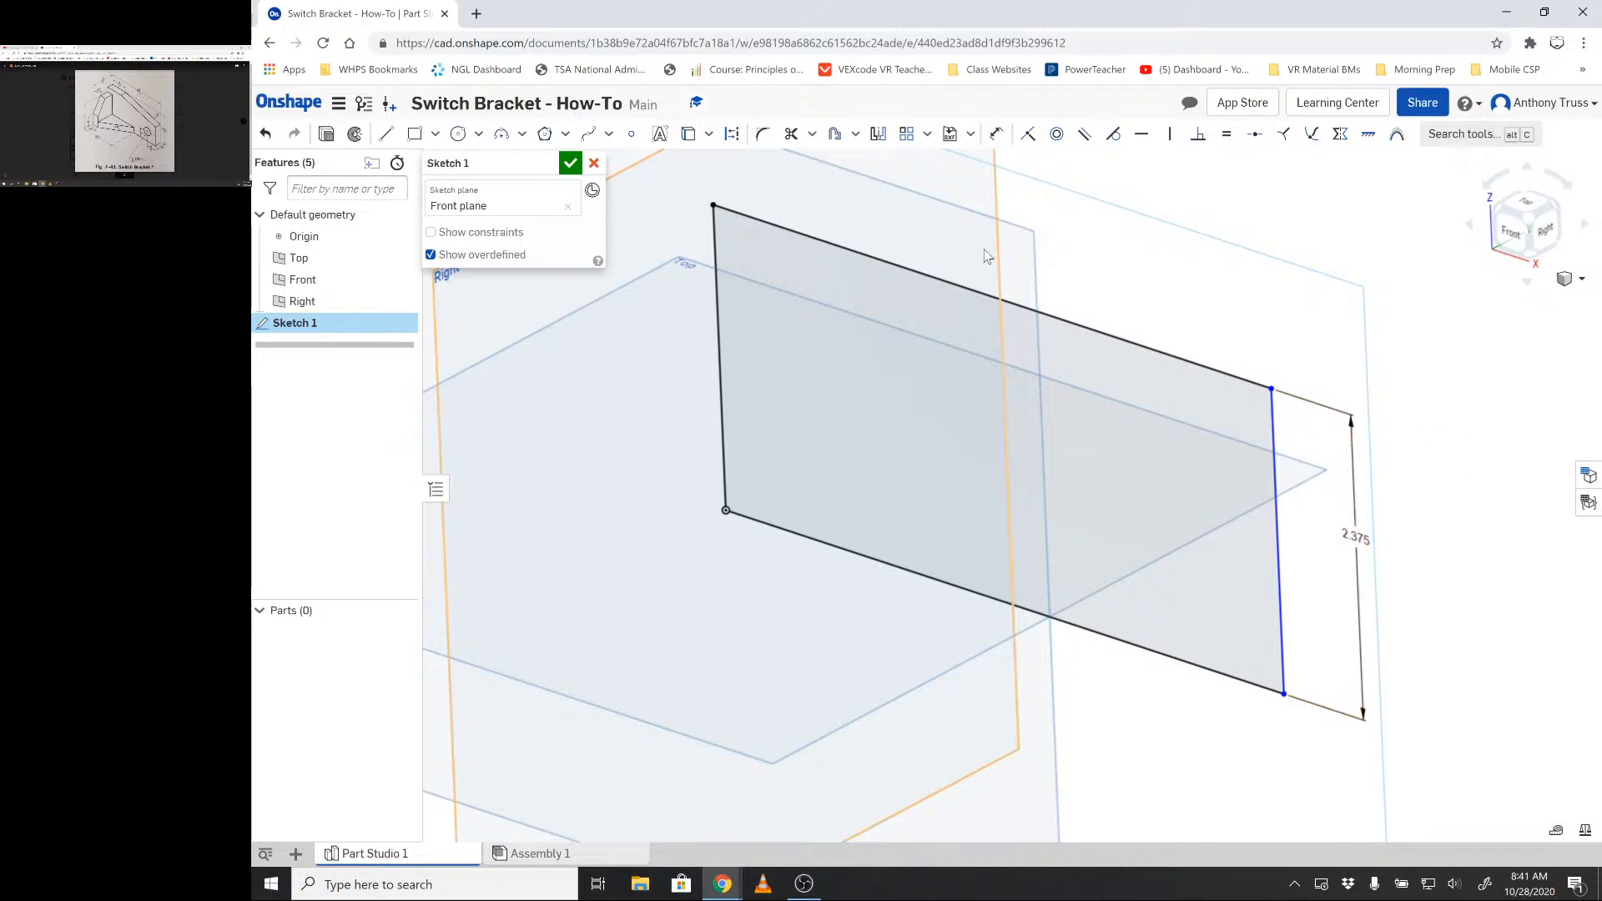
- Dimension the rectangle's upper edge and set its length to 4.5 in
{"action": "key", "text": "u"}
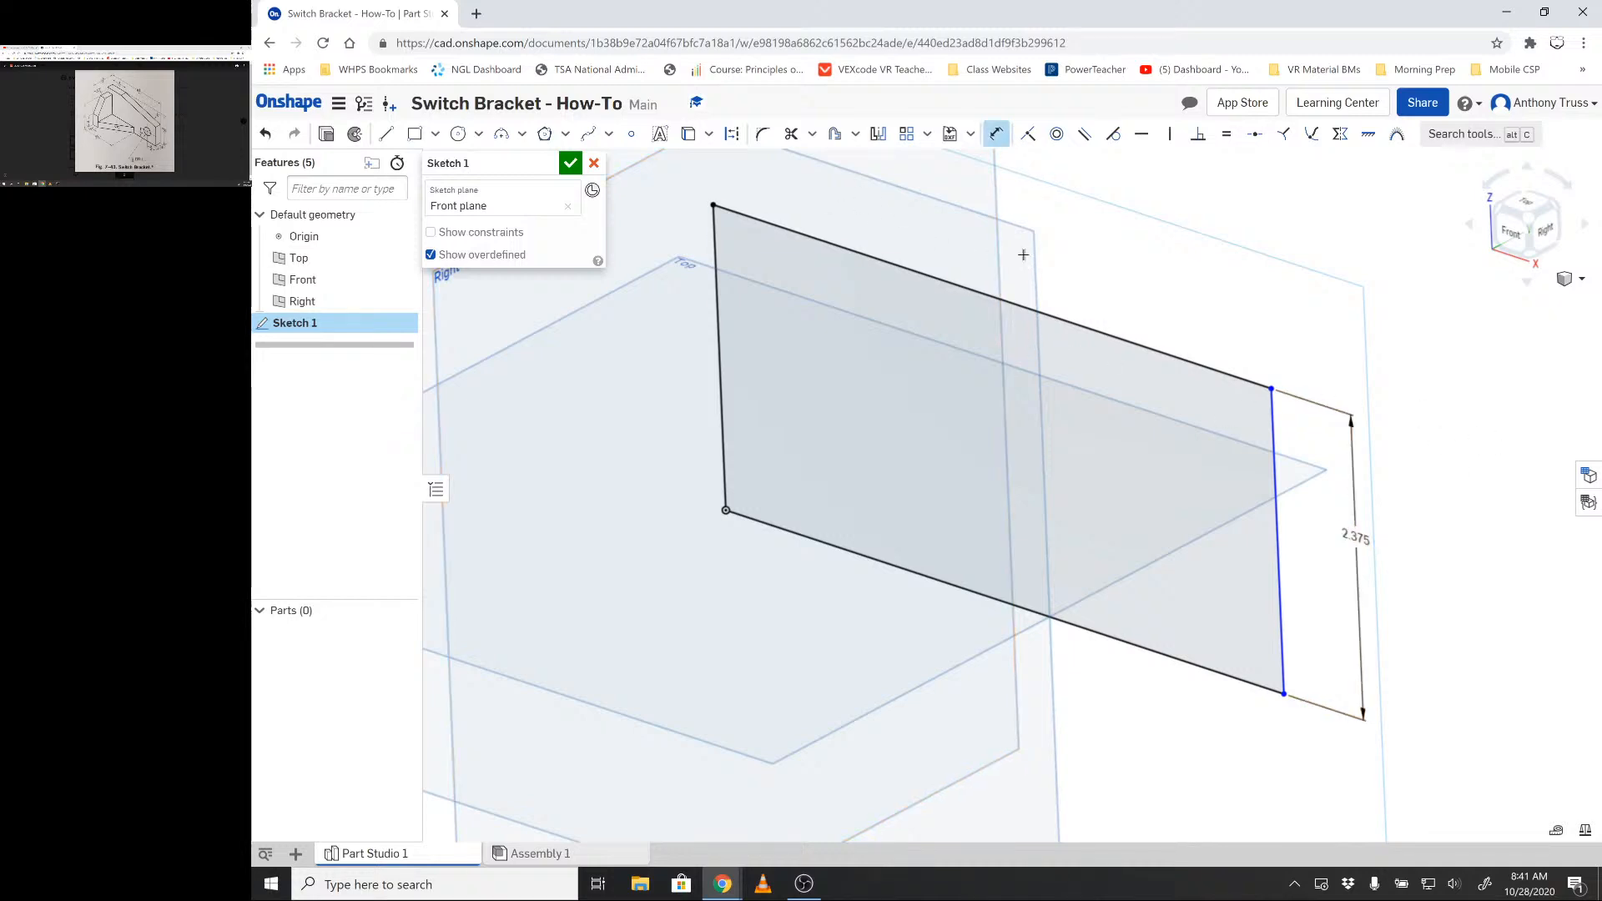
{"action": "left_click", "coordinate": [1089, 329]}
{"action": "left_click", "coordinate": [1061, 218]}
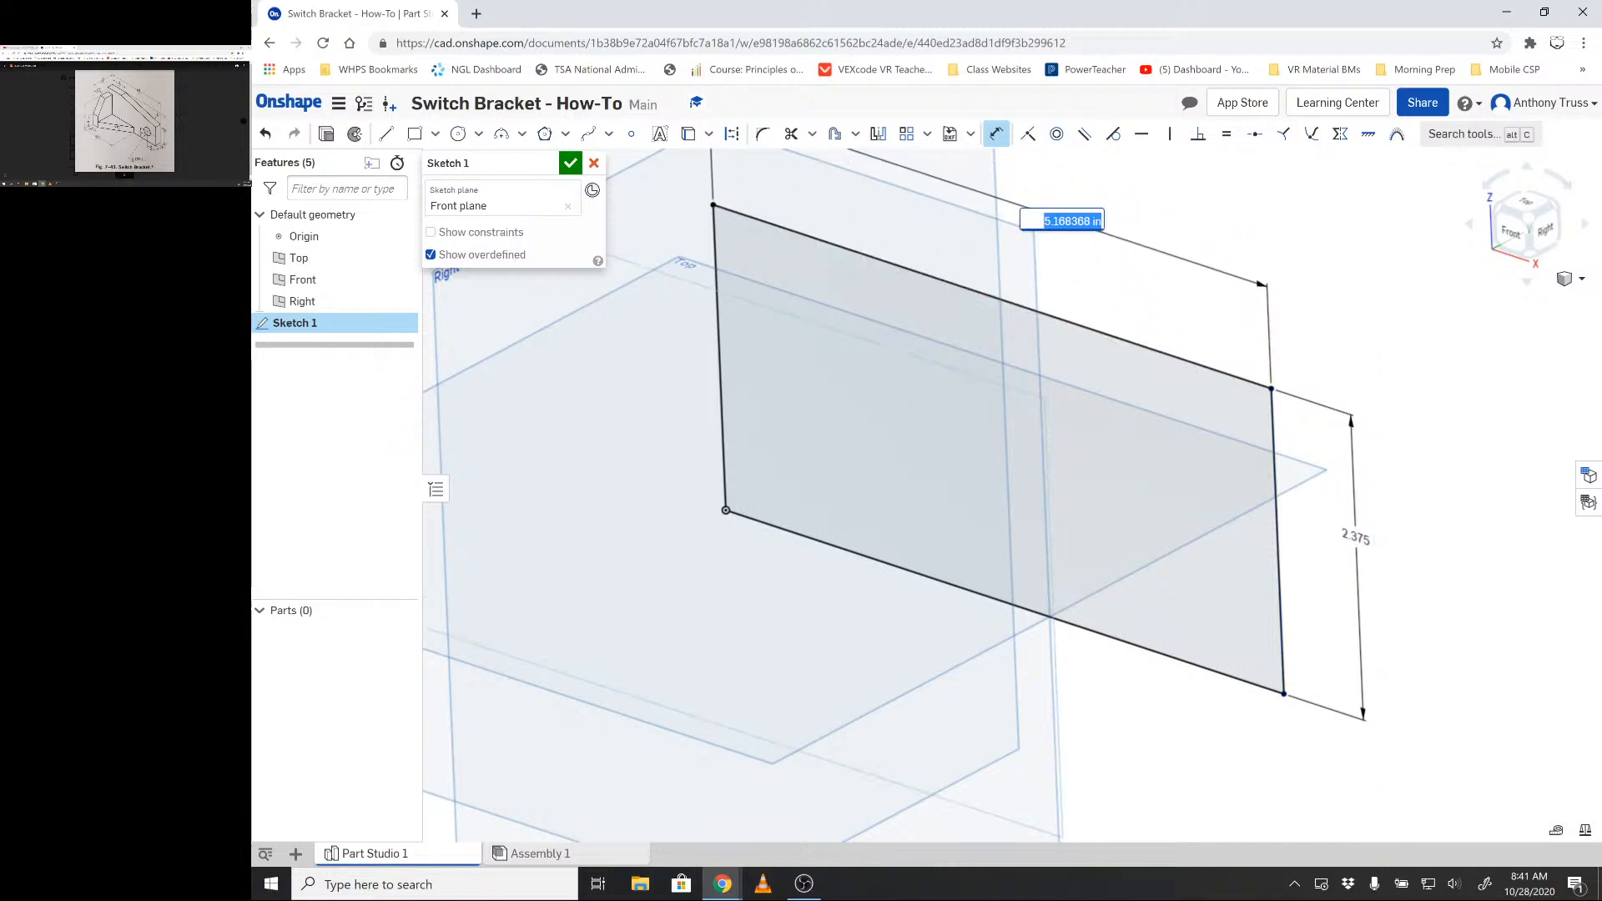
{"action": "type", "text": "4.5"}
{"action": "key", "text": "Return"}
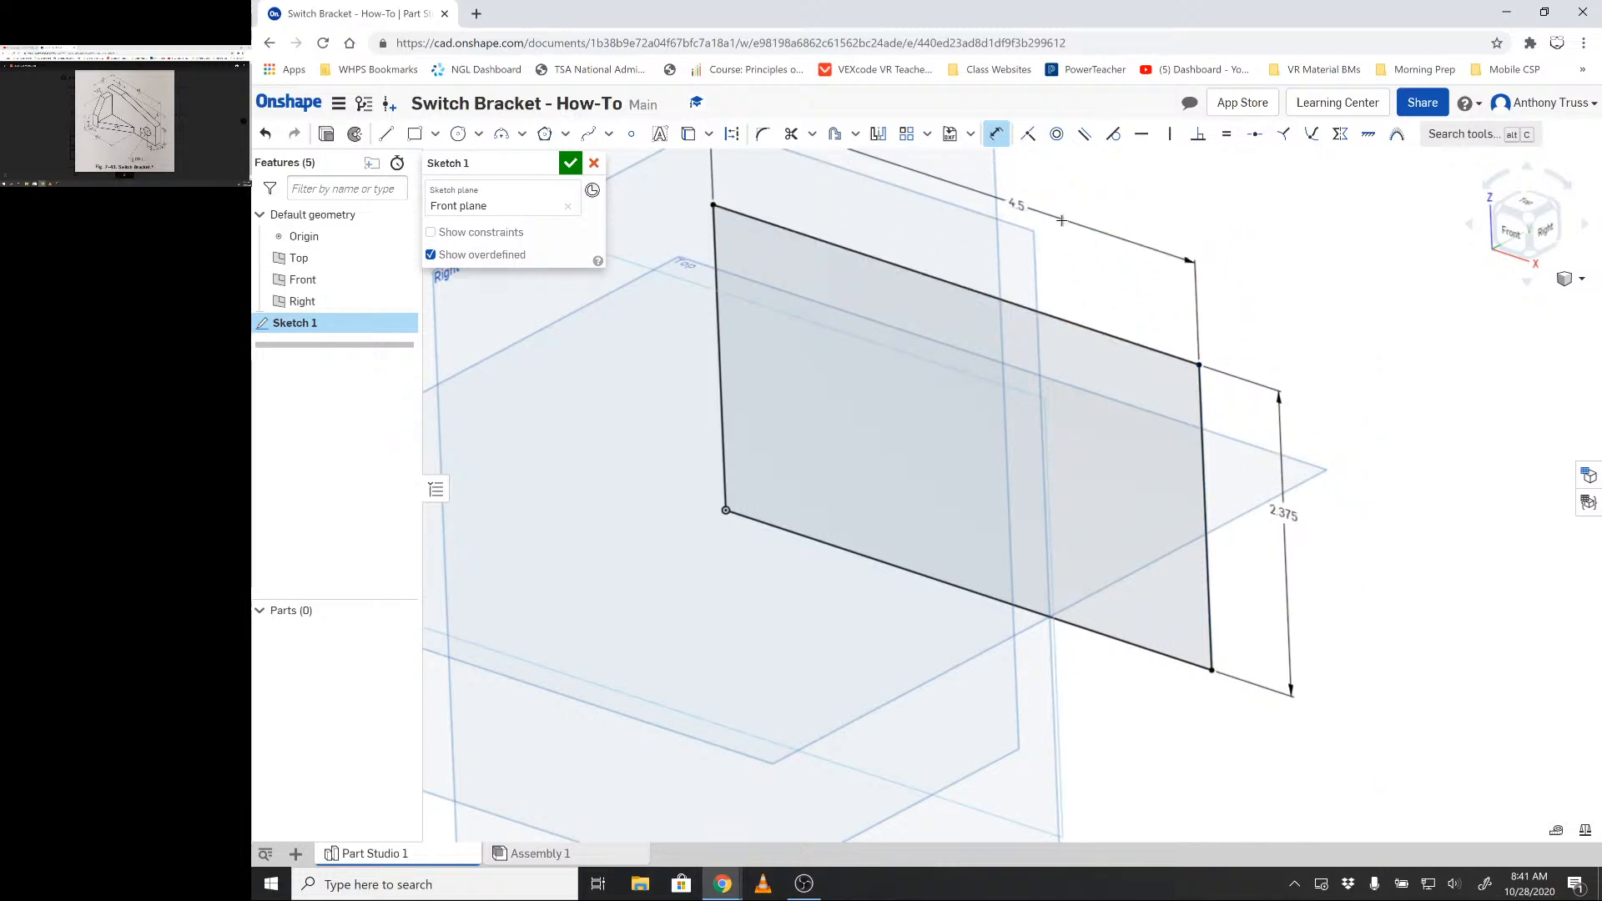
{"action": "scroll", "coordinate": [1162, 412], "scroll_direction": "down", "scroll_amount": 2}
{"action": "scroll", "coordinate": [1019, 381], "scroll_direction": "up", "scroll_amount": 2}
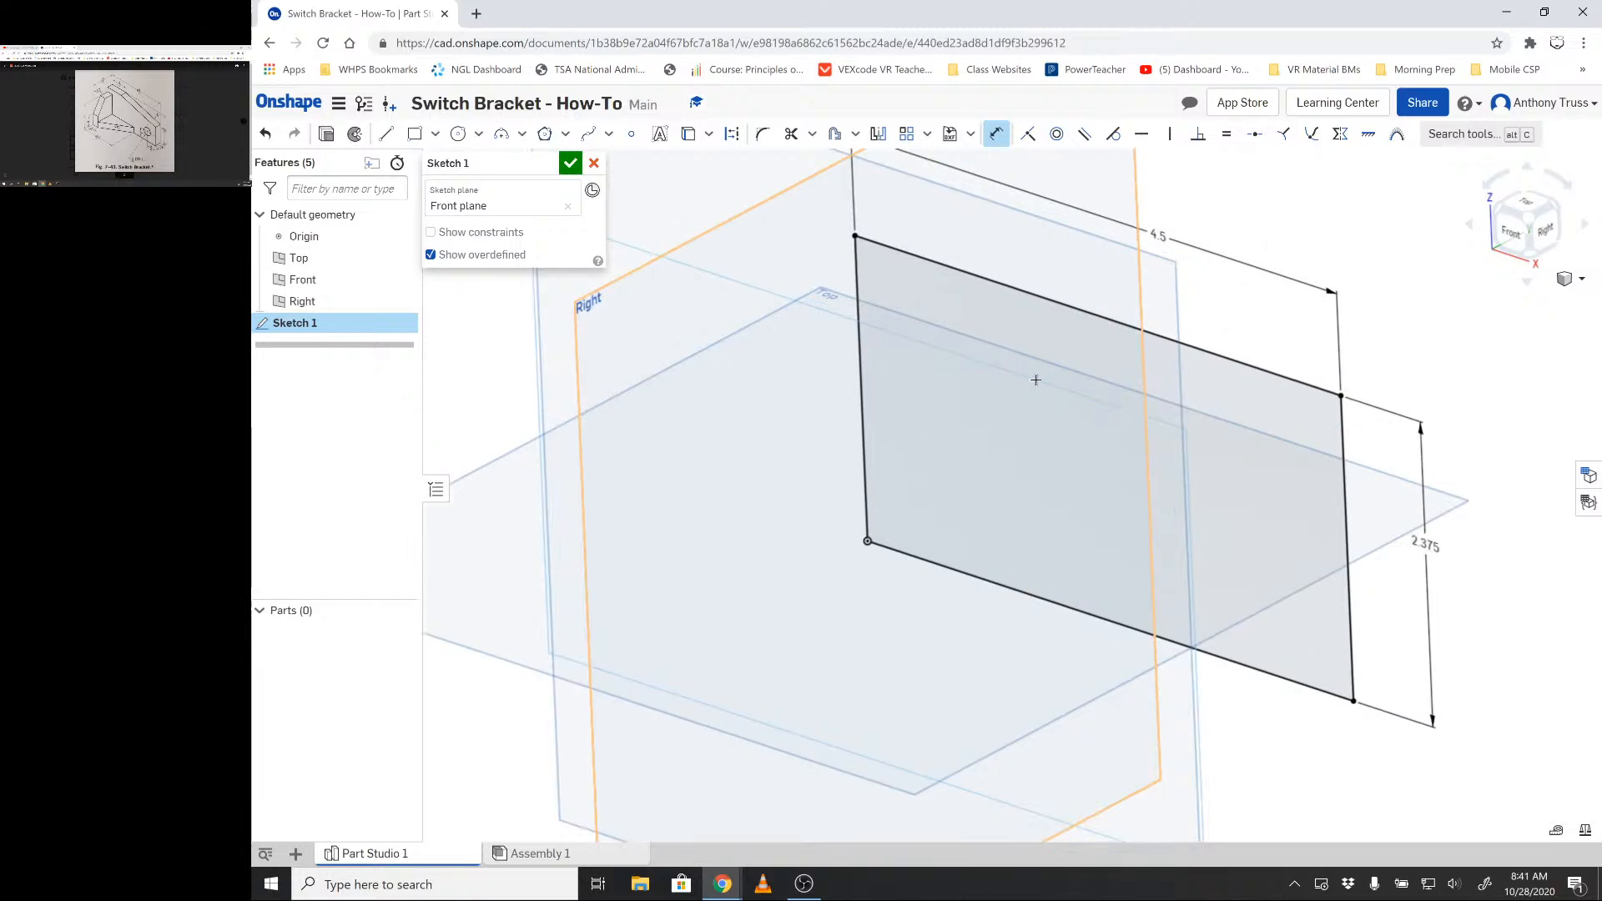
{"action": "scroll", "coordinate": [1040, 381], "scroll_direction": "down", "scroll_amount": 2}
{"action": "mouse_move", "coordinate": [1039, 381]}
{"action": "right_mouse_down"}
{"action": "mouse_move", "coordinate": [1091, 361]}
{"action": "mouse_move", "coordinate": [1096, 385]}
{"action": "mouse_move", "coordinate": [1068, 375]}
{"action": "mouse_move", "coordinate": [1049, 394]}
{"action": "right_mouse_up"}
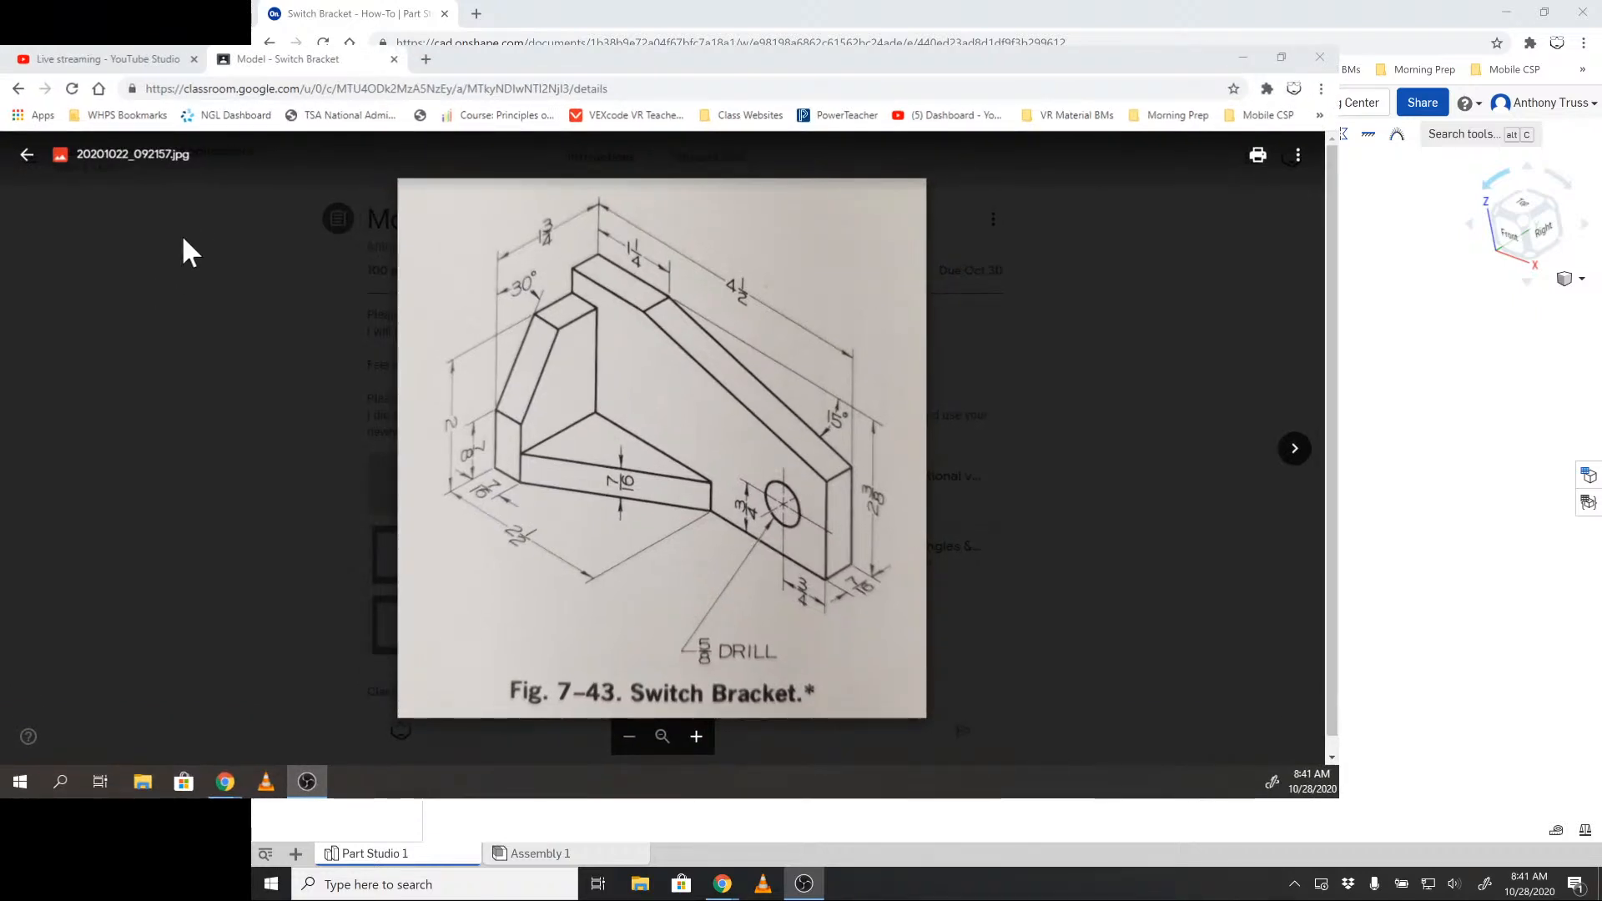
- Capture the Switch Bracket drawing for markup, point an arrow at the start of the sloped edge, and box the 1 1/4 dimension
{"action": "left_click", "coordinate": [369, 71]}
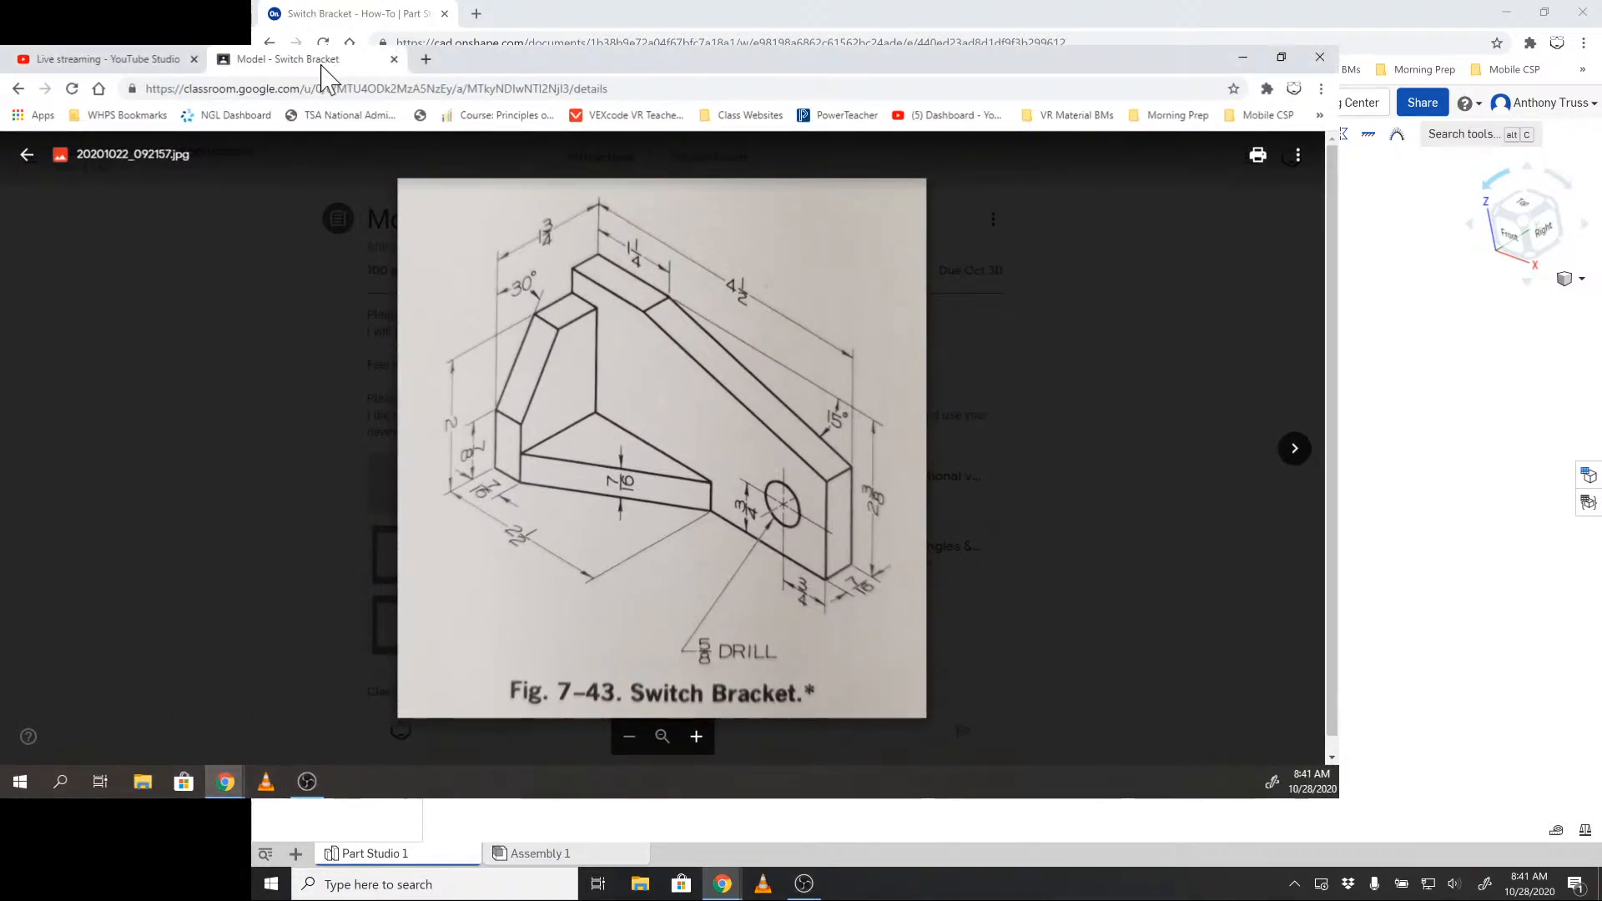
{"action": "key", "text": "Print"}
{"action": "left_click_drag", "start_coordinate": [347, 164], "coordinate": [1095, 729]}
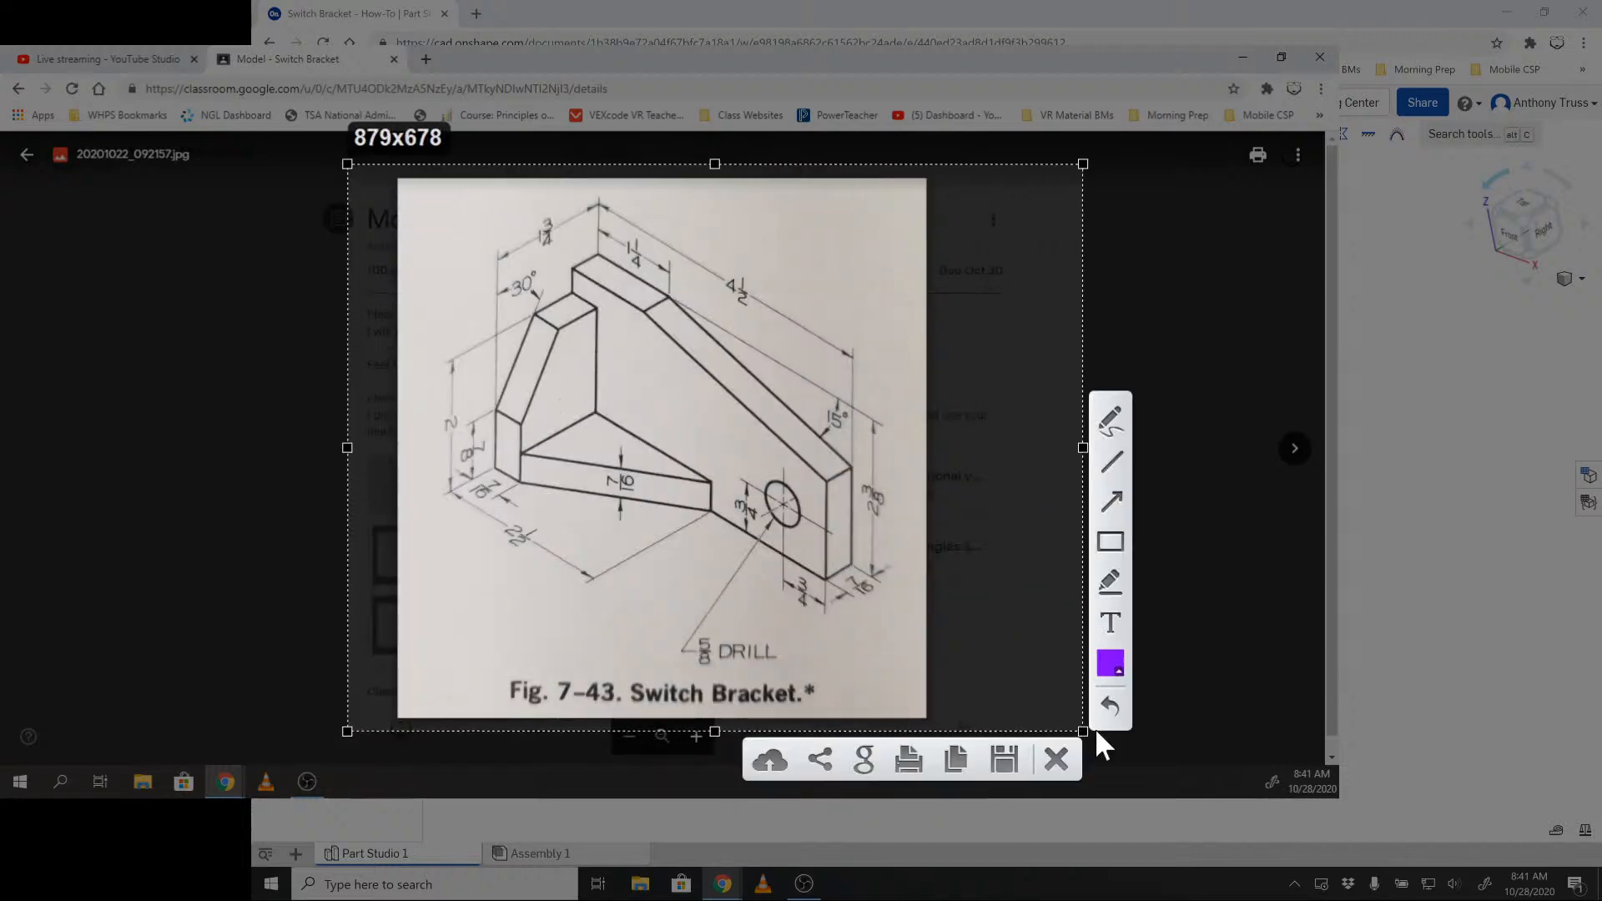
{"action": "left_click", "coordinate": [1112, 502]}
{"action": "left_click_drag", "start_coordinate": [758, 225], "coordinate": [666, 302]}
{"action": "left_click", "coordinate": [1111, 551]}
{"action": "left_click_drag", "start_coordinate": [609, 231], "coordinate": [667, 272]}
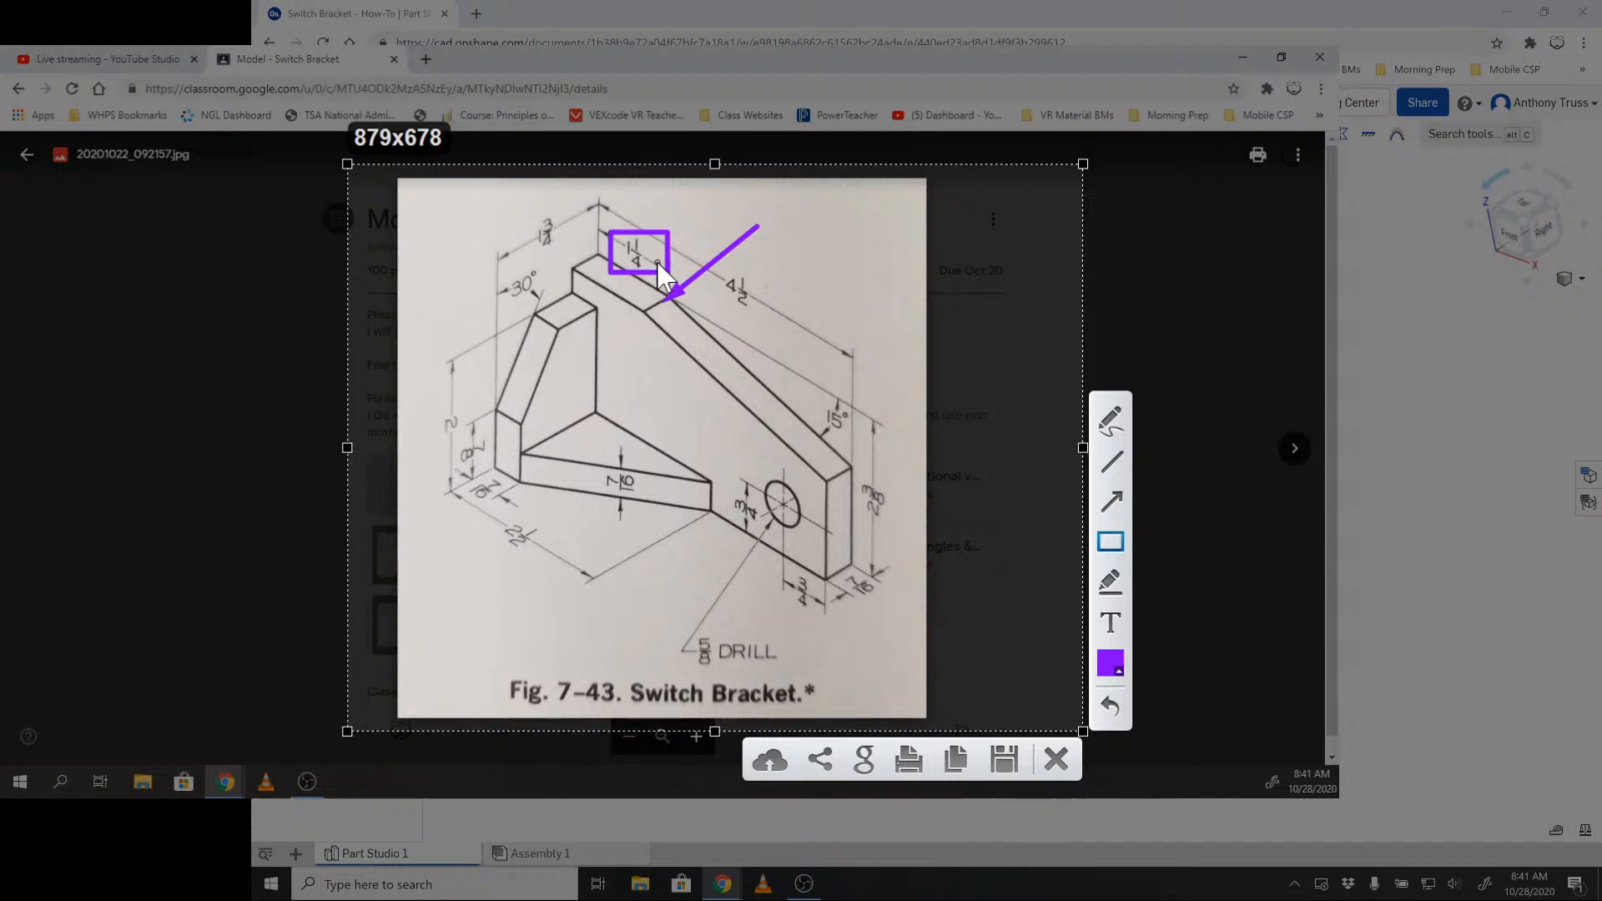
- Mark the drawing with a vertical line down from the start of the slope and a line along the sloped edge, and close the markup
{"action": "left_click", "coordinate": [1110, 461]}
{"action": "left_click_drag", "start_coordinate": [644, 313], "coordinate": [644, 435]}
{"action": "mouse_move", "coordinate": [646, 312]}
{"action": "left_mouse_down"}
{"action": "mouse_move", "coordinate": [676, 298]}
{"action": "mouse_move", "coordinate": [824, 357]}
{"action": "mouse_move", "coordinate": [799, 461]}
{"action": "mouse_move", "coordinate": [869, 547]}
{"action": "mouse_move", "coordinate": [920, 565]}
{"action": "left_mouse_up"}
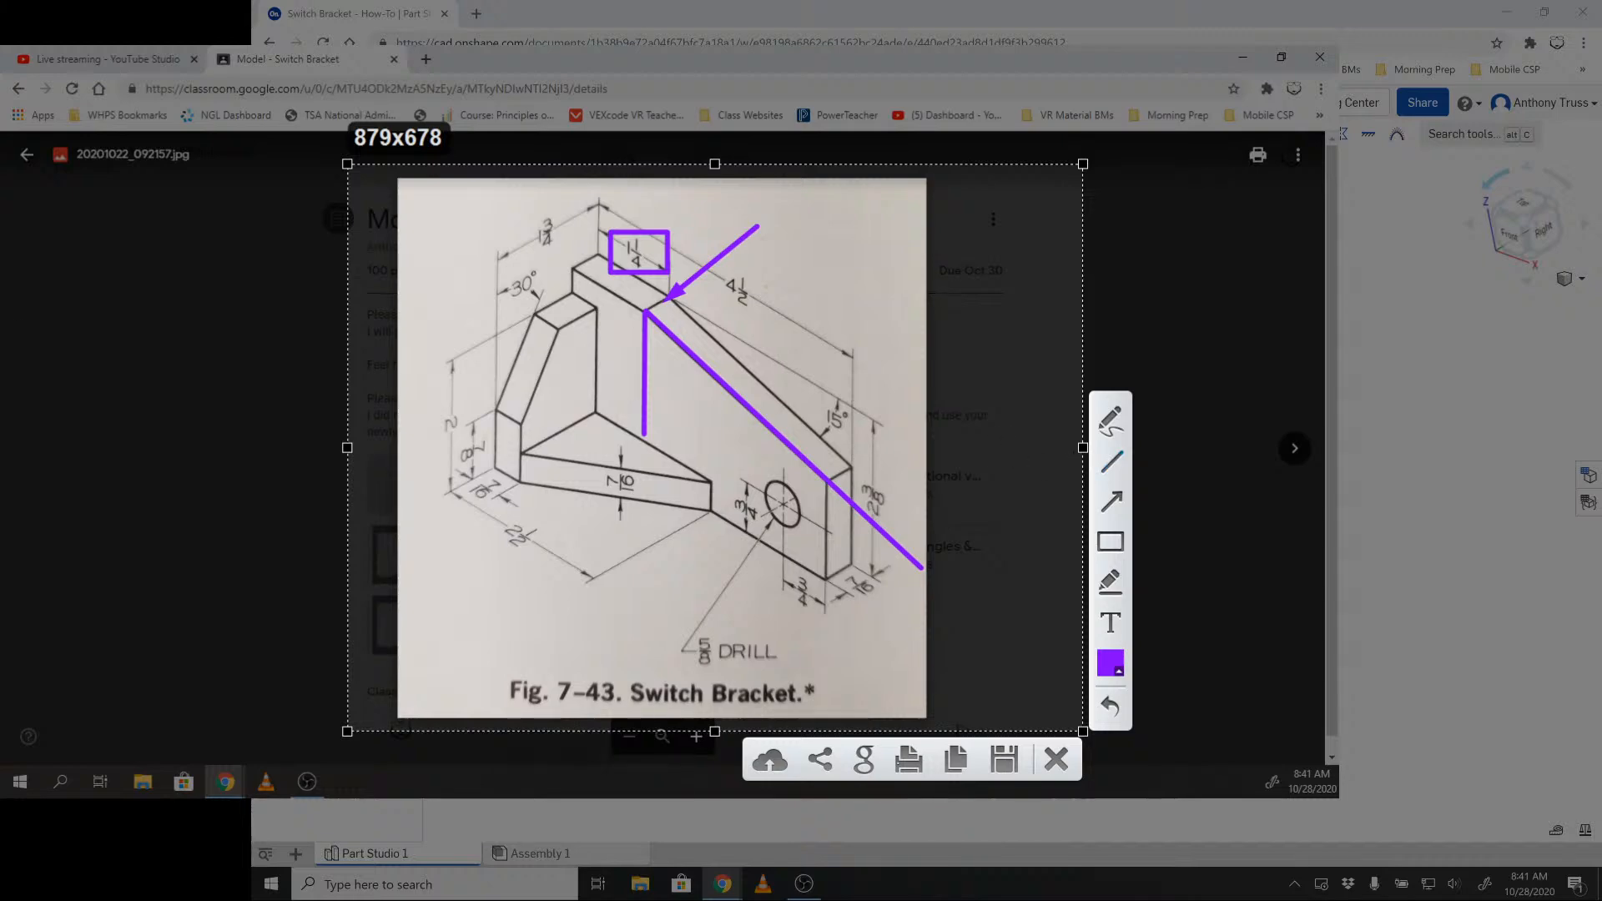
{"action": "key", "text": "Escape"}
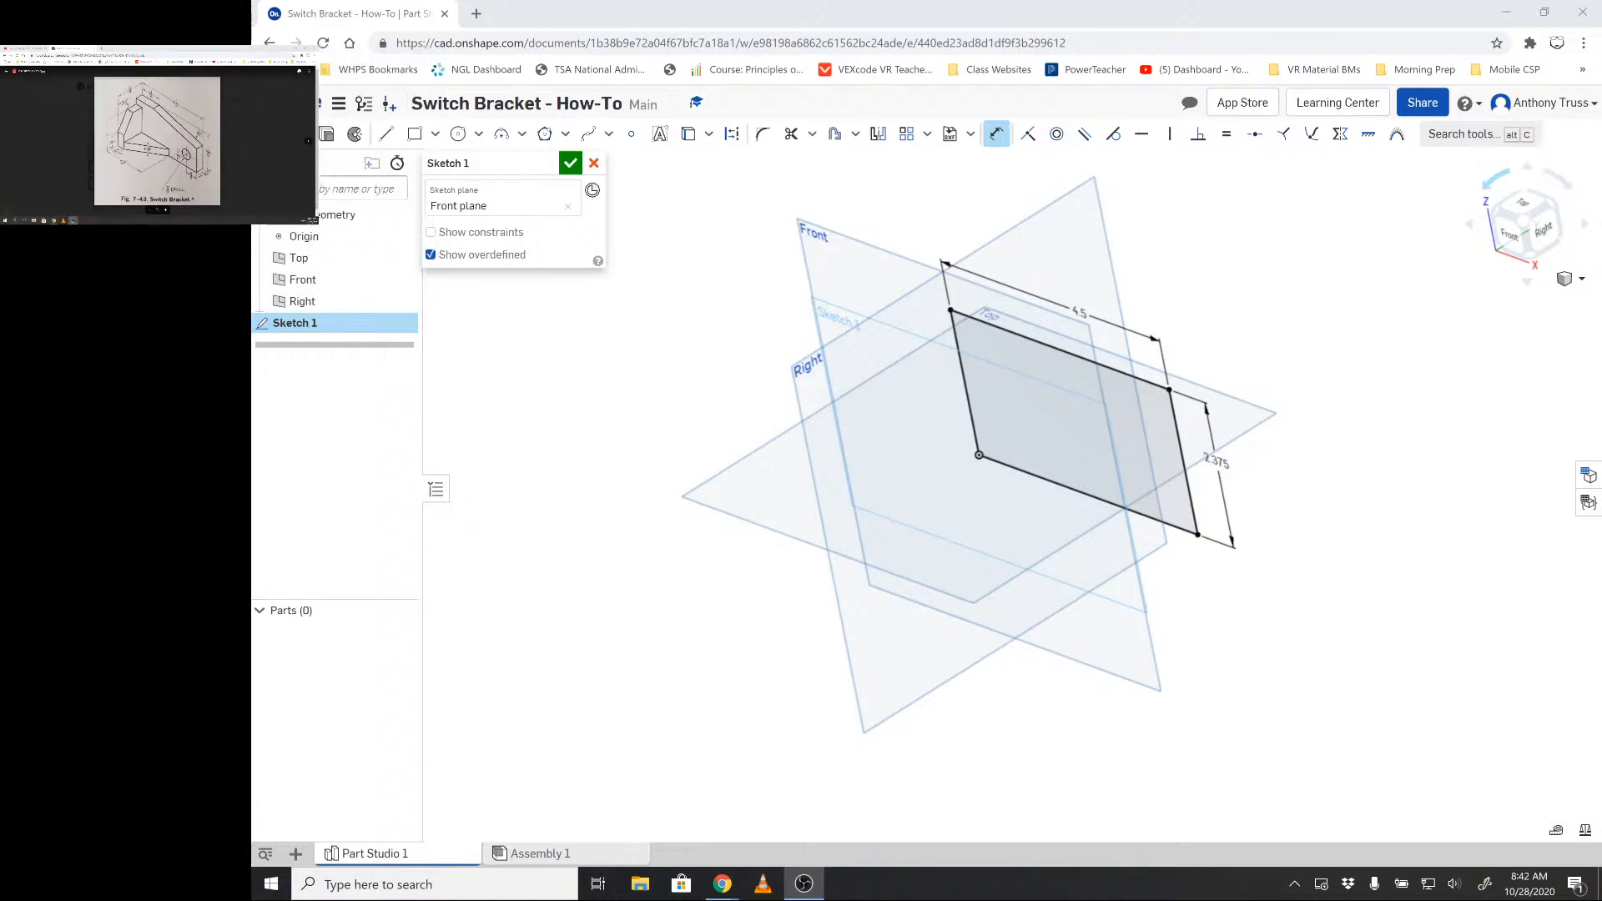
- Draw a vertical line between the rectangle's upper and lower edges, about 1.16 in from the origin-side edge, and make it construction
{"action": "key", "text": "n"}
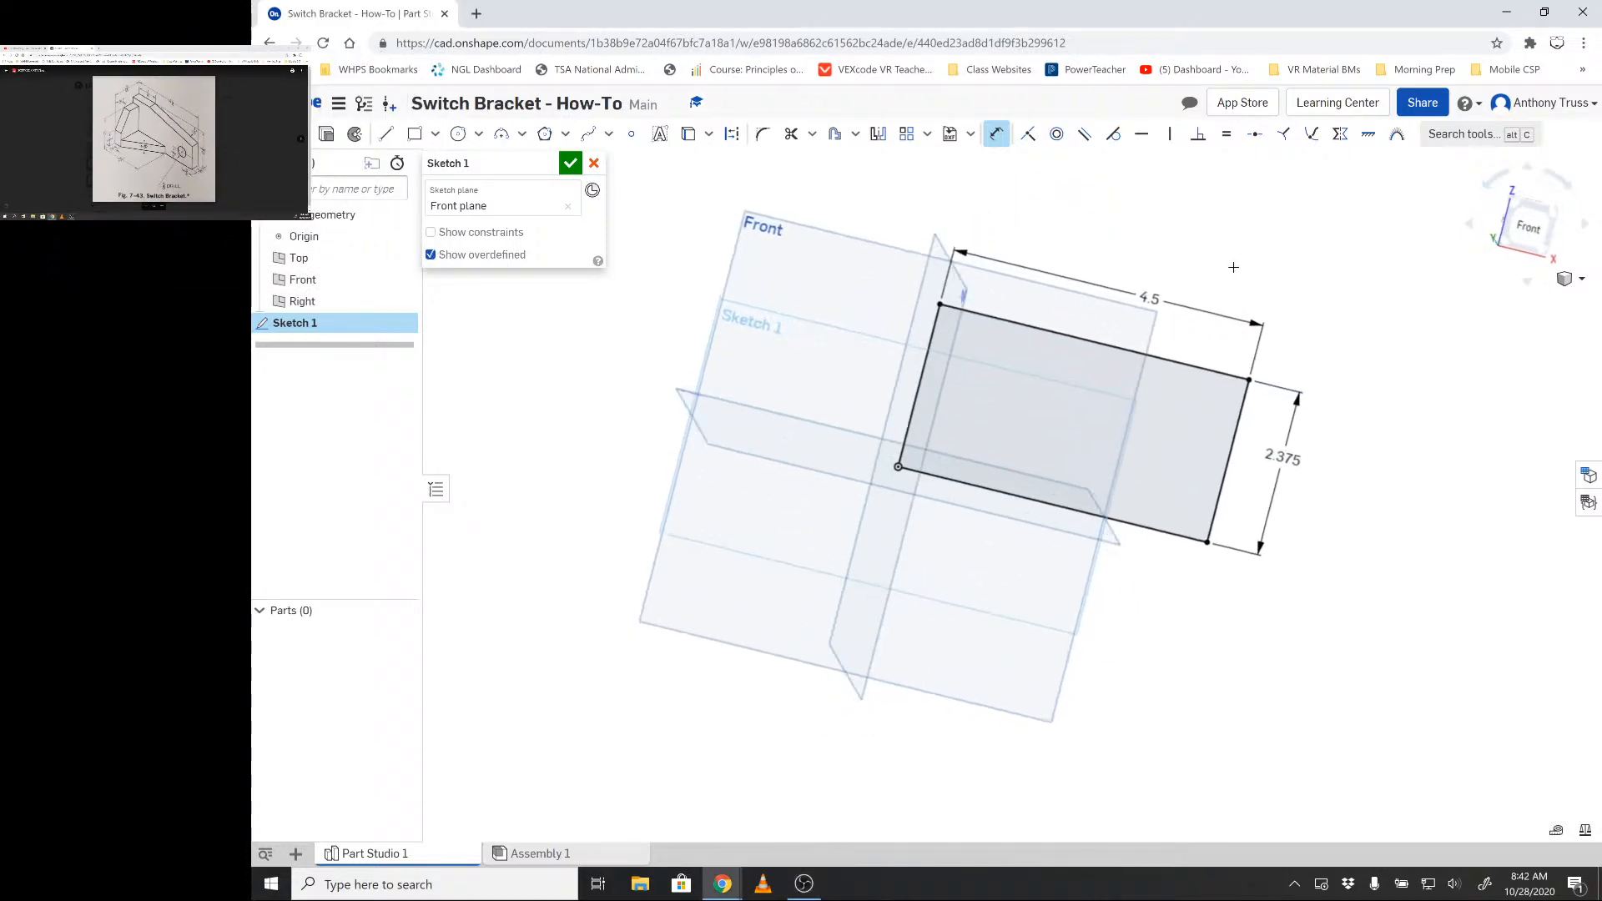
{"action": "scroll", "coordinate": [1087, 341], "scroll_direction": "up", "scroll_amount": 3}
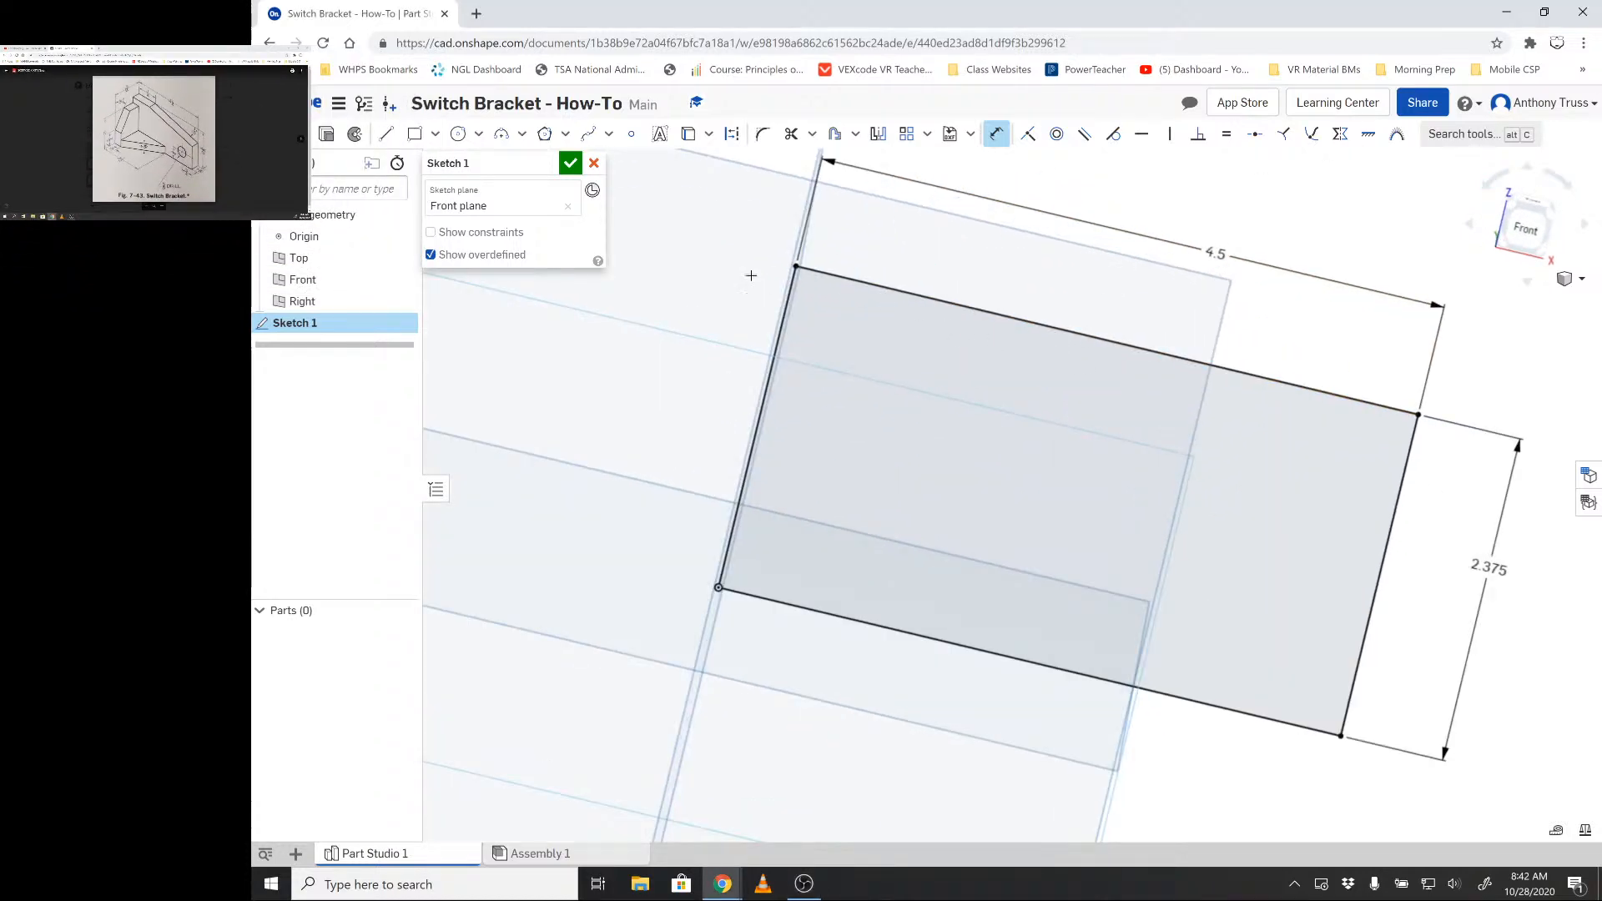
{"action": "left_click", "coordinate": [385, 134]}
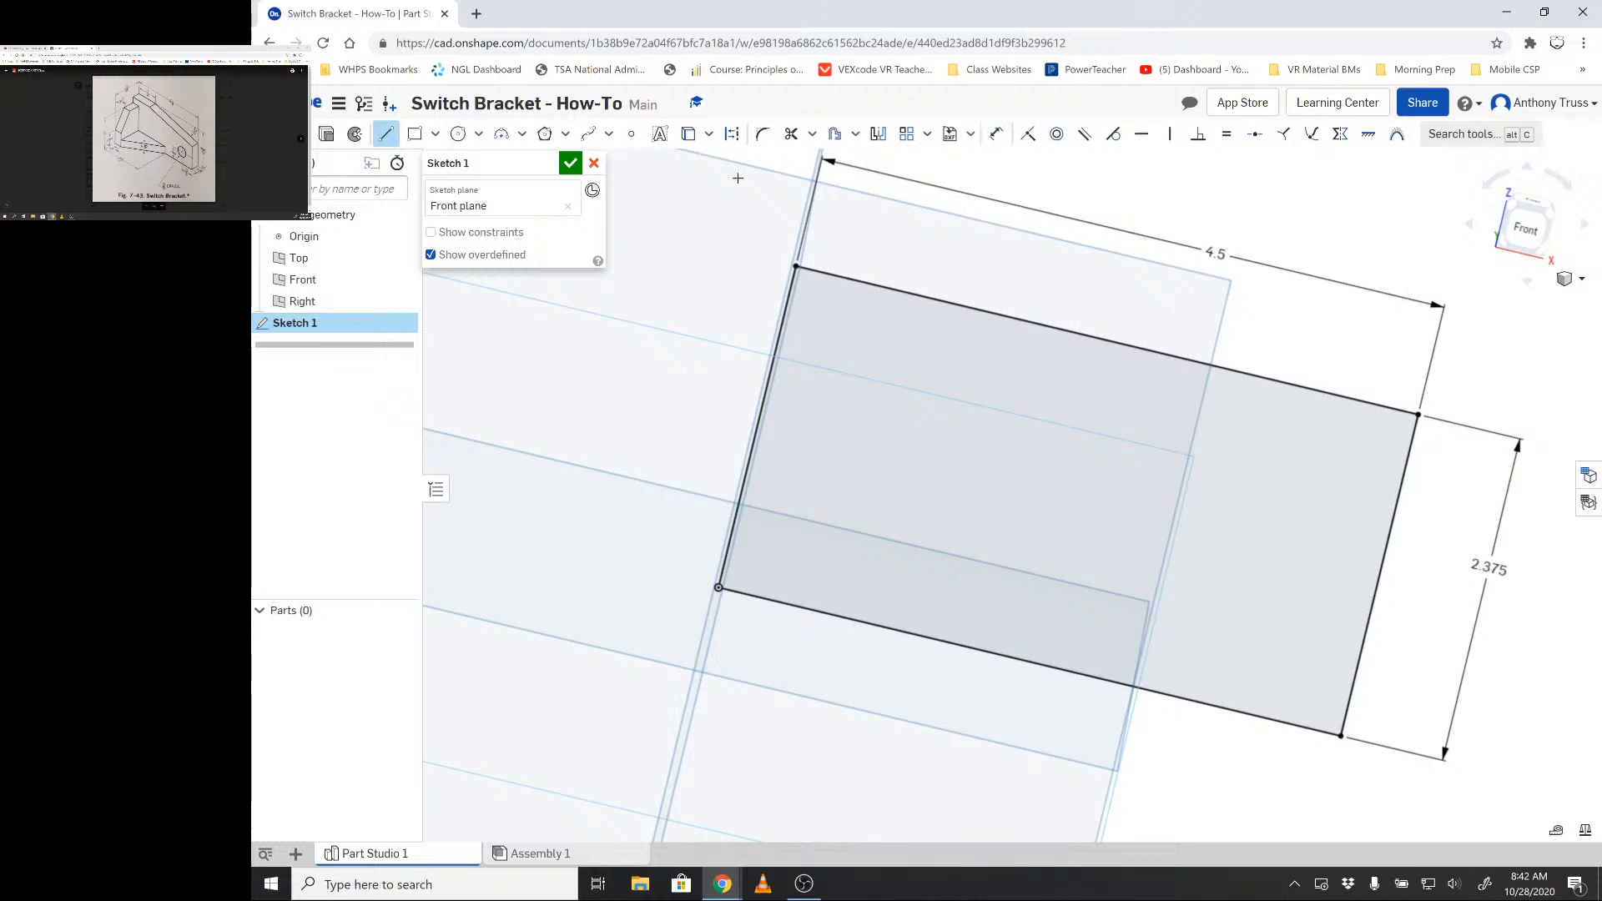
{"action": "left_click", "coordinate": [957, 307]}
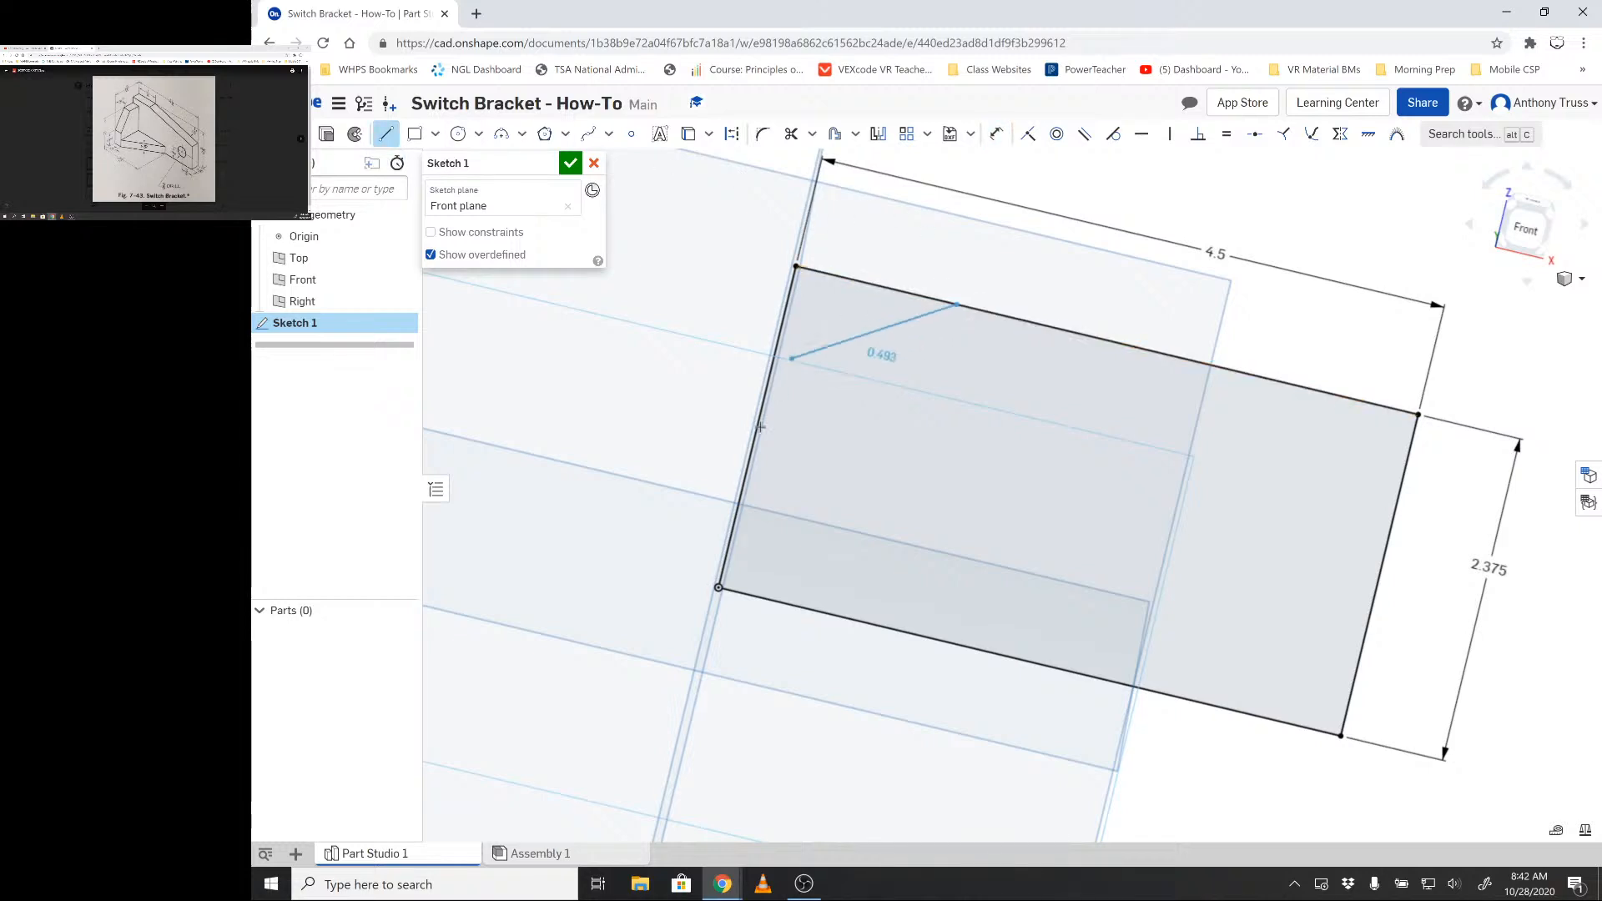
{"action": "left_click", "coordinate": [883, 622]}
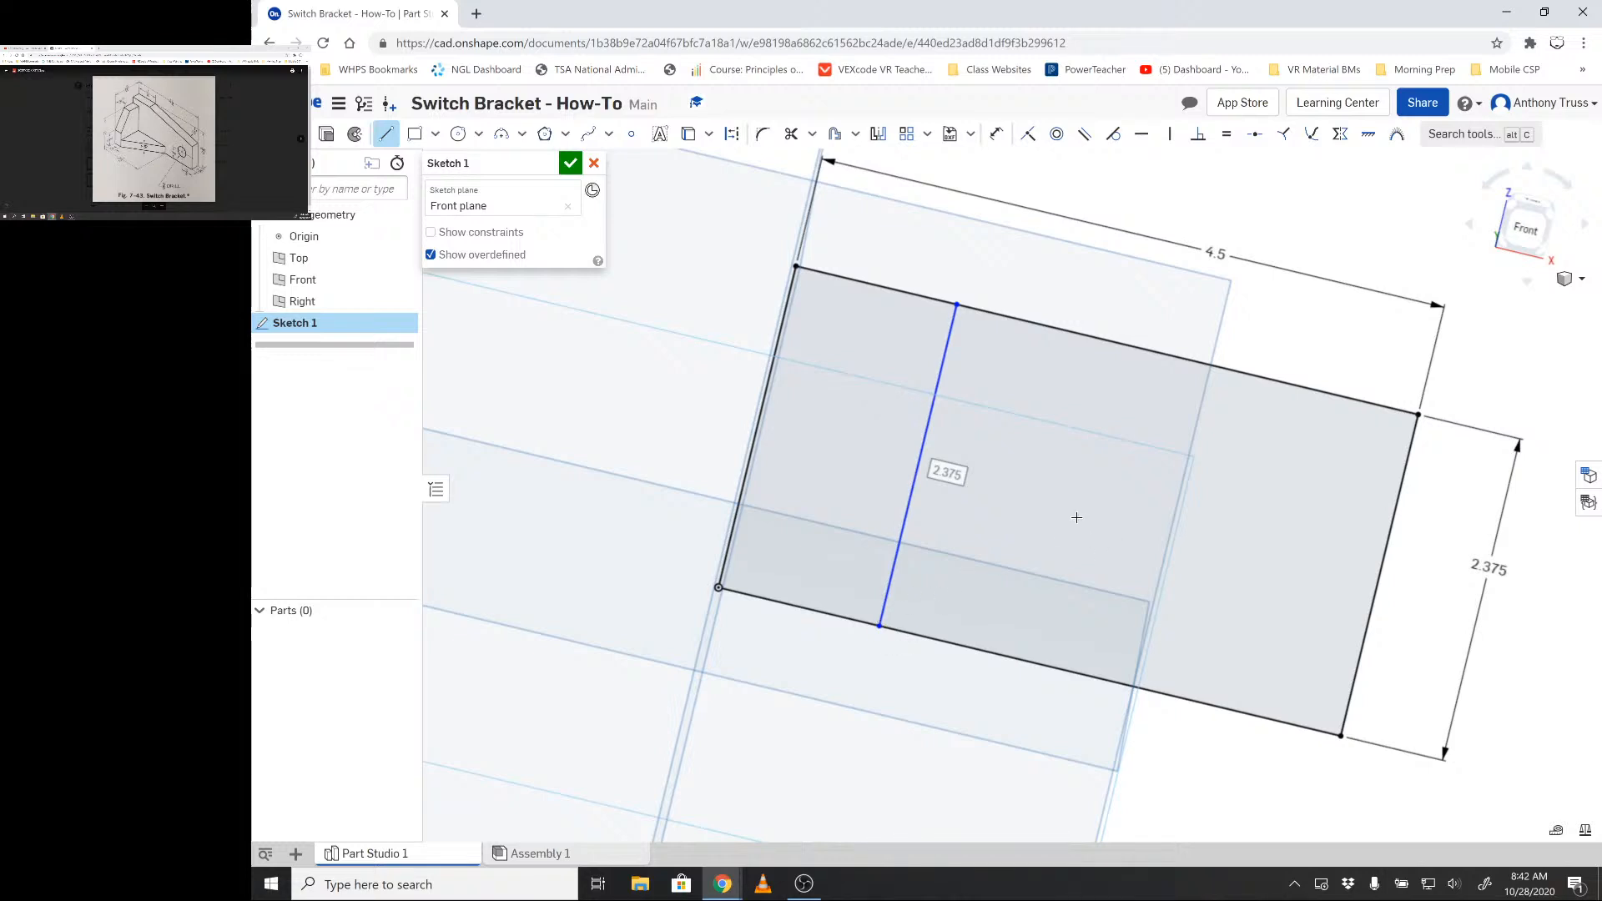
{"action": "key", "text": "Escape"}
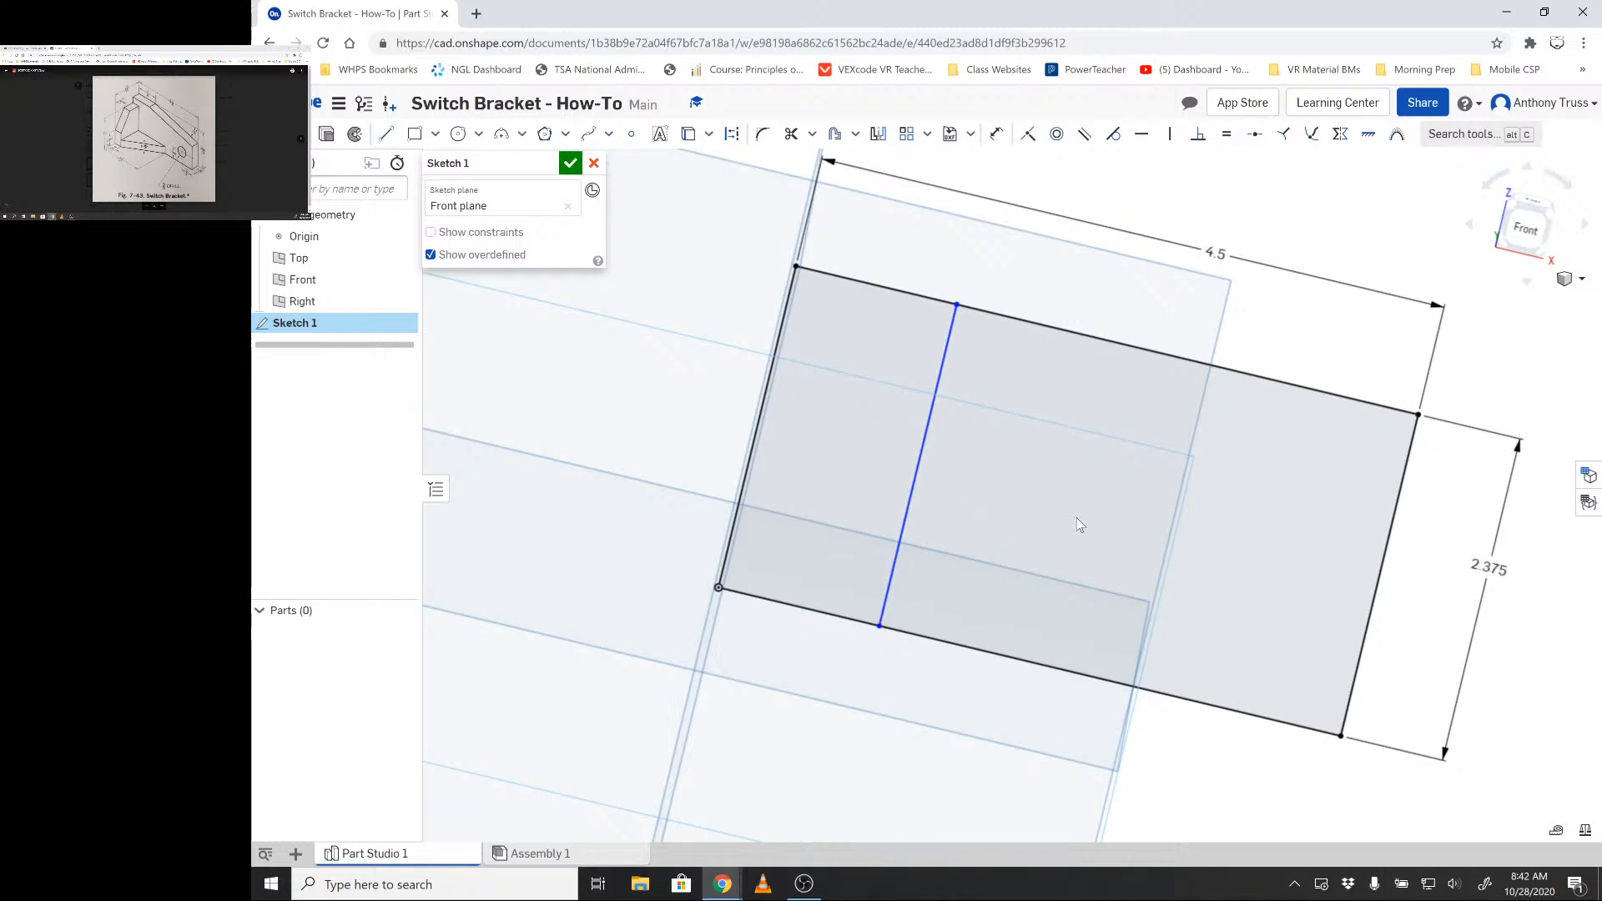
{"action": "right_click", "coordinate": [933, 401]}
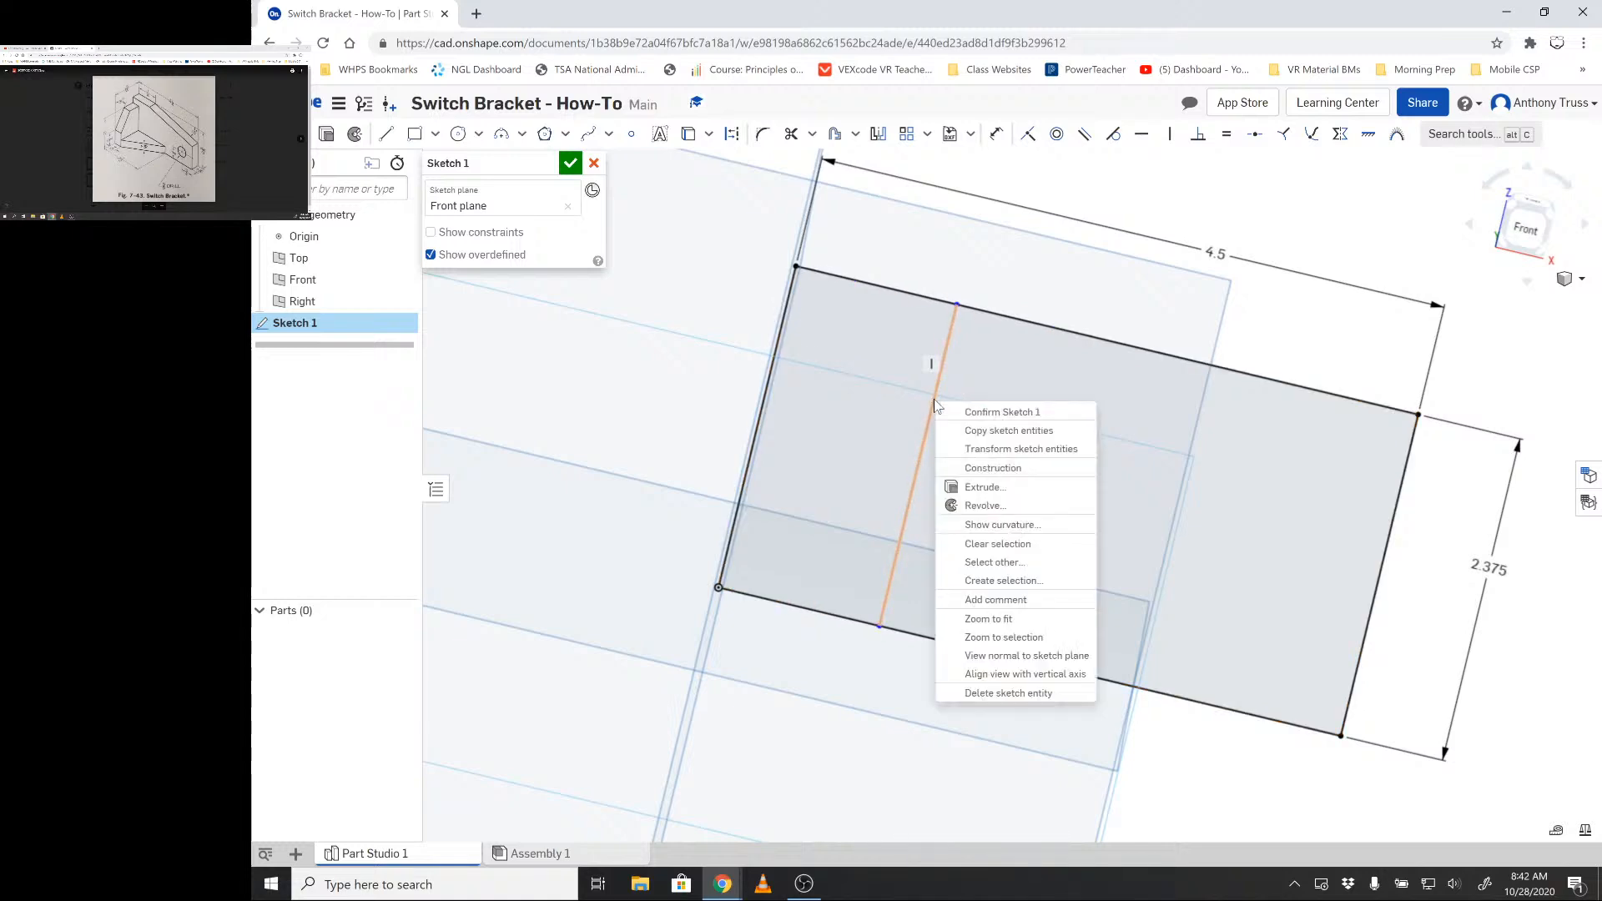
{"action": "left_click", "coordinate": [977, 470]}
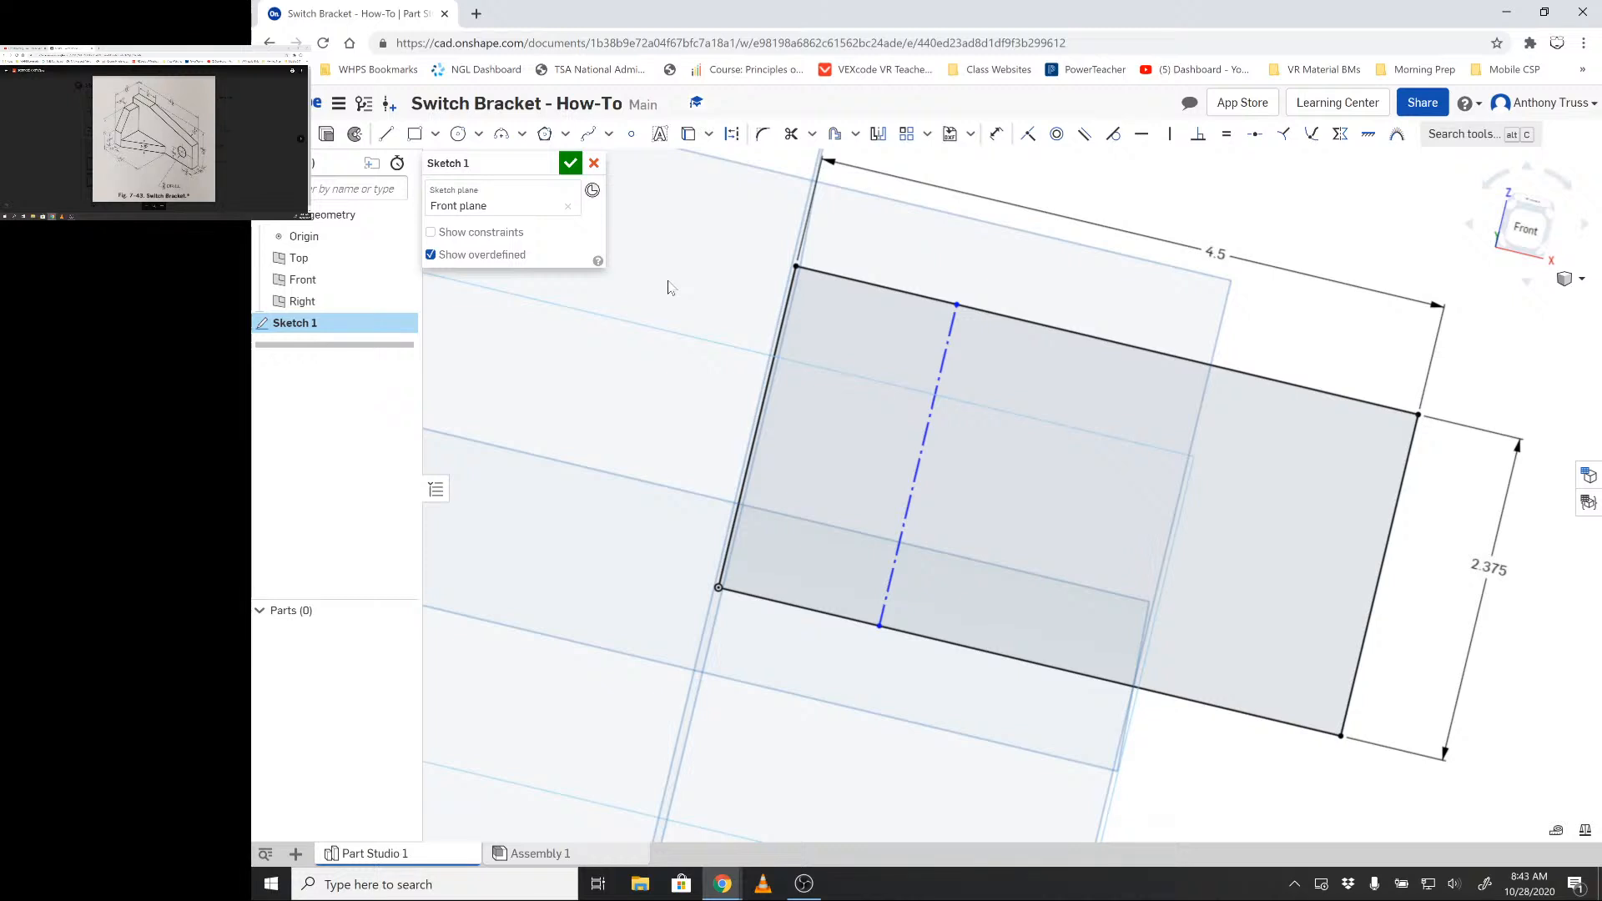
- Dimension the construction line from the rectangle's origin-side vertical edge and set the distance to 1.25 in
{"action": "key", "text": "u"}
{"action": "left_click", "coordinate": [785, 321]}
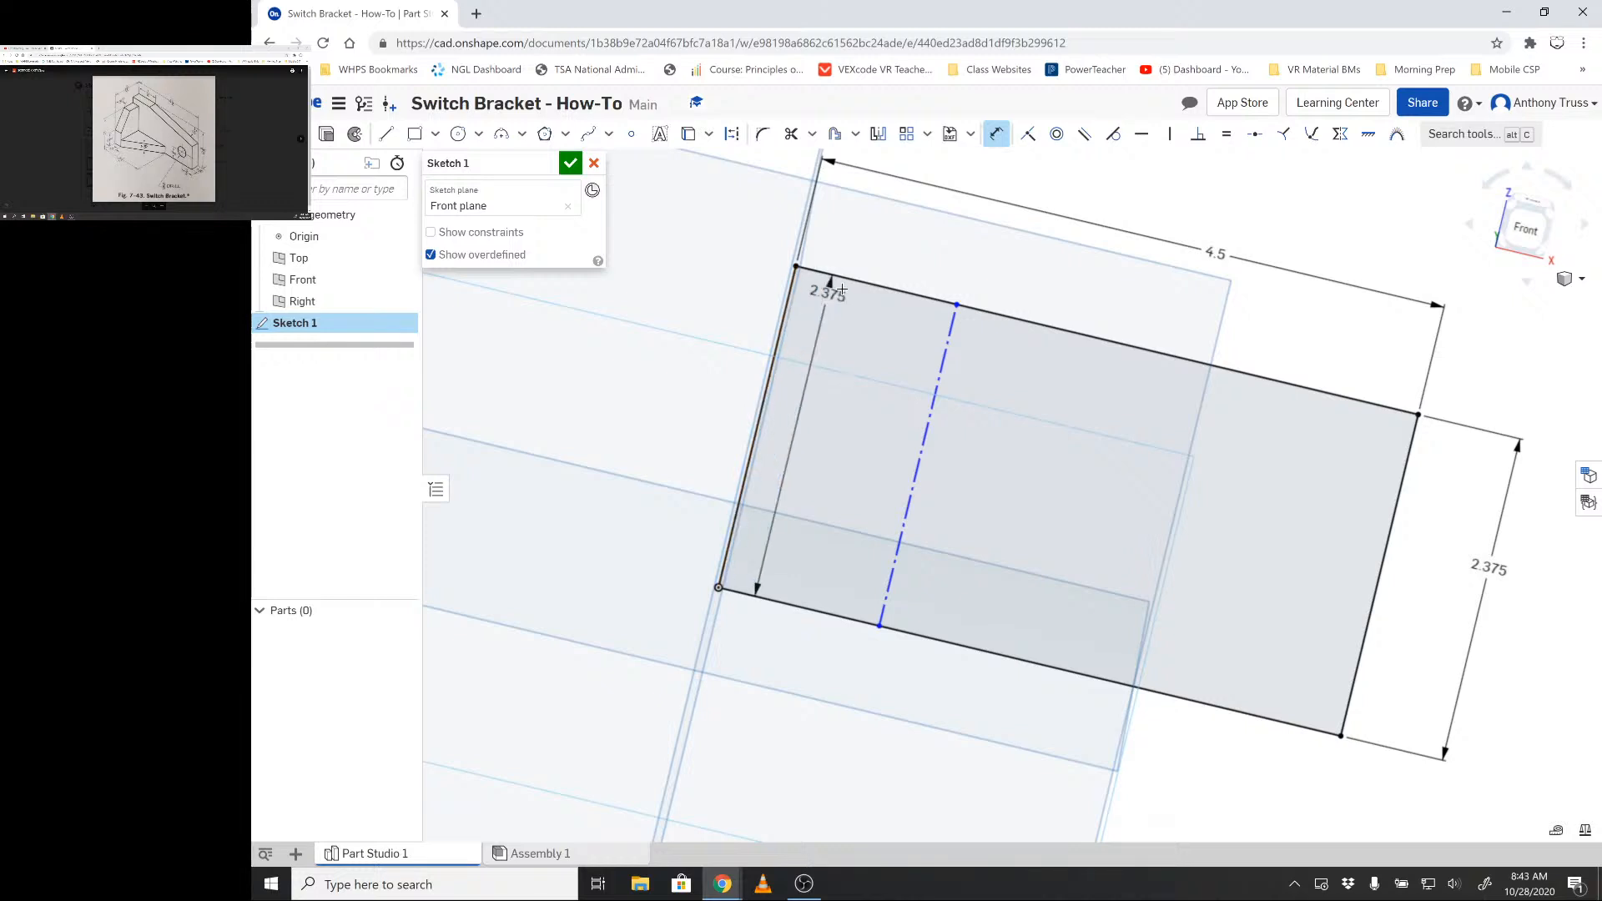
{"action": "left_click", "coordinate": [934, 386]}
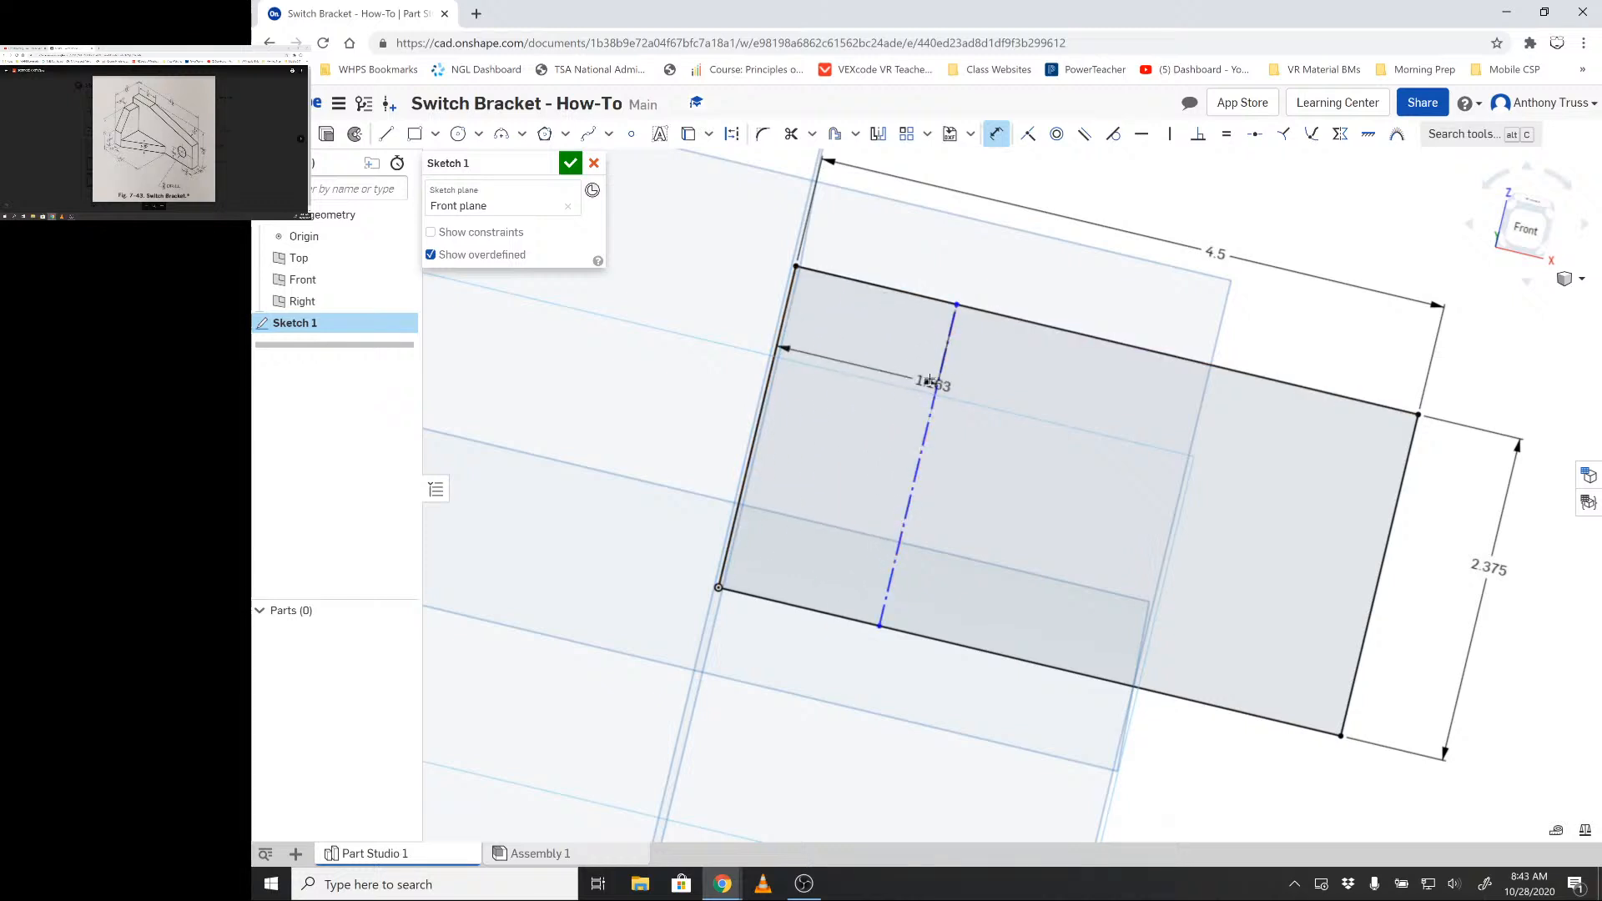
{"action": "left_click", "coordinate": [891, 249]}
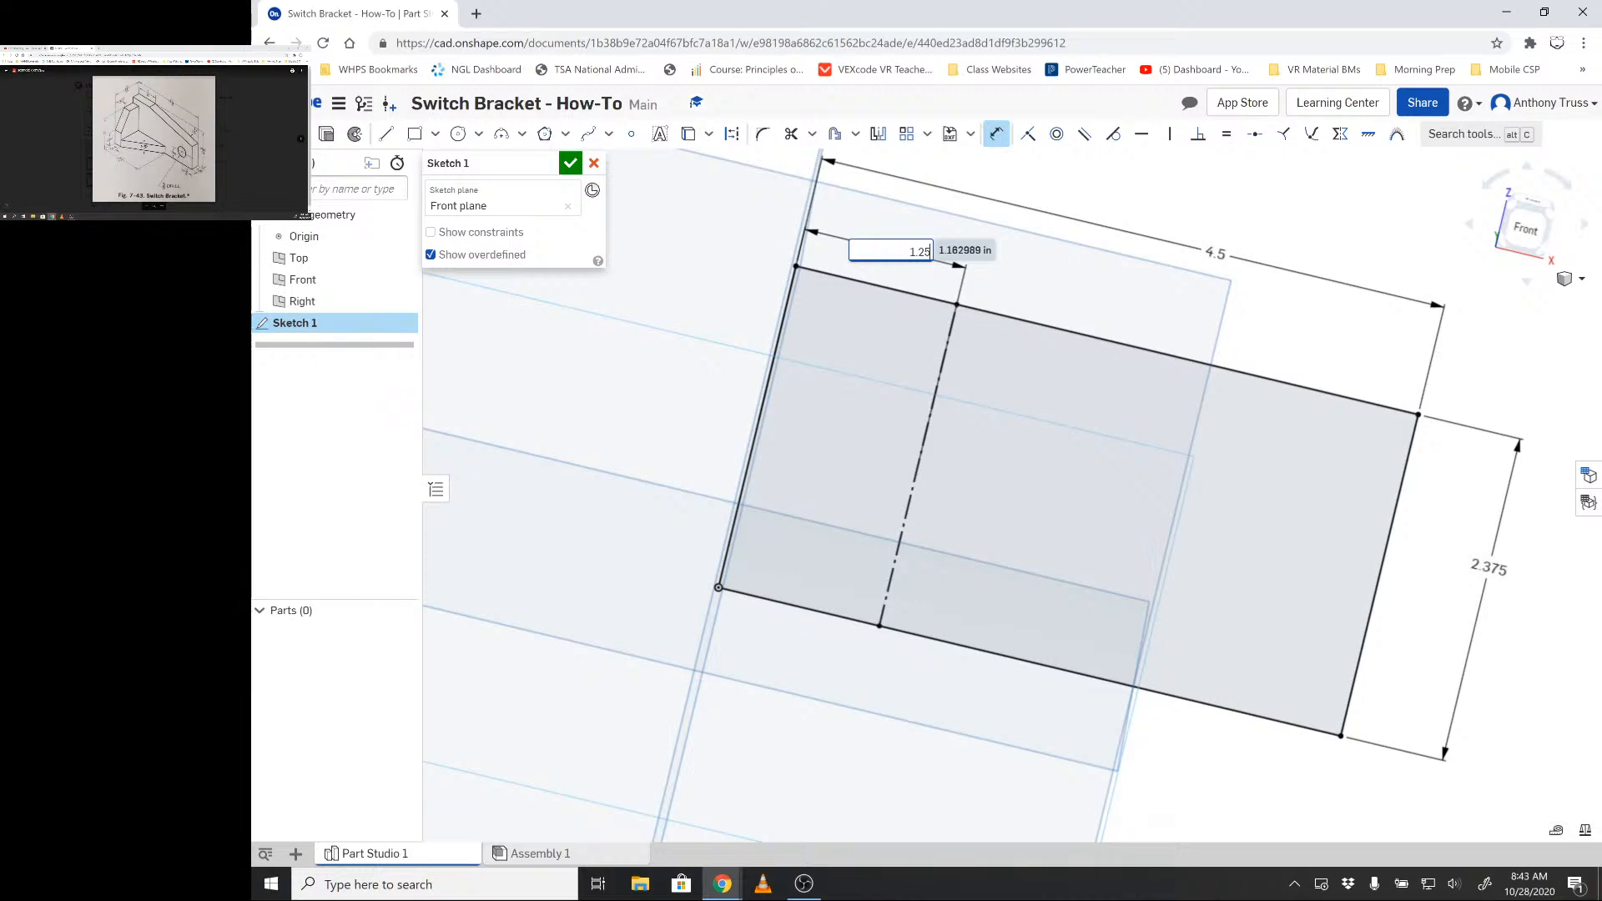
{"action": "key", "text": "Return"}
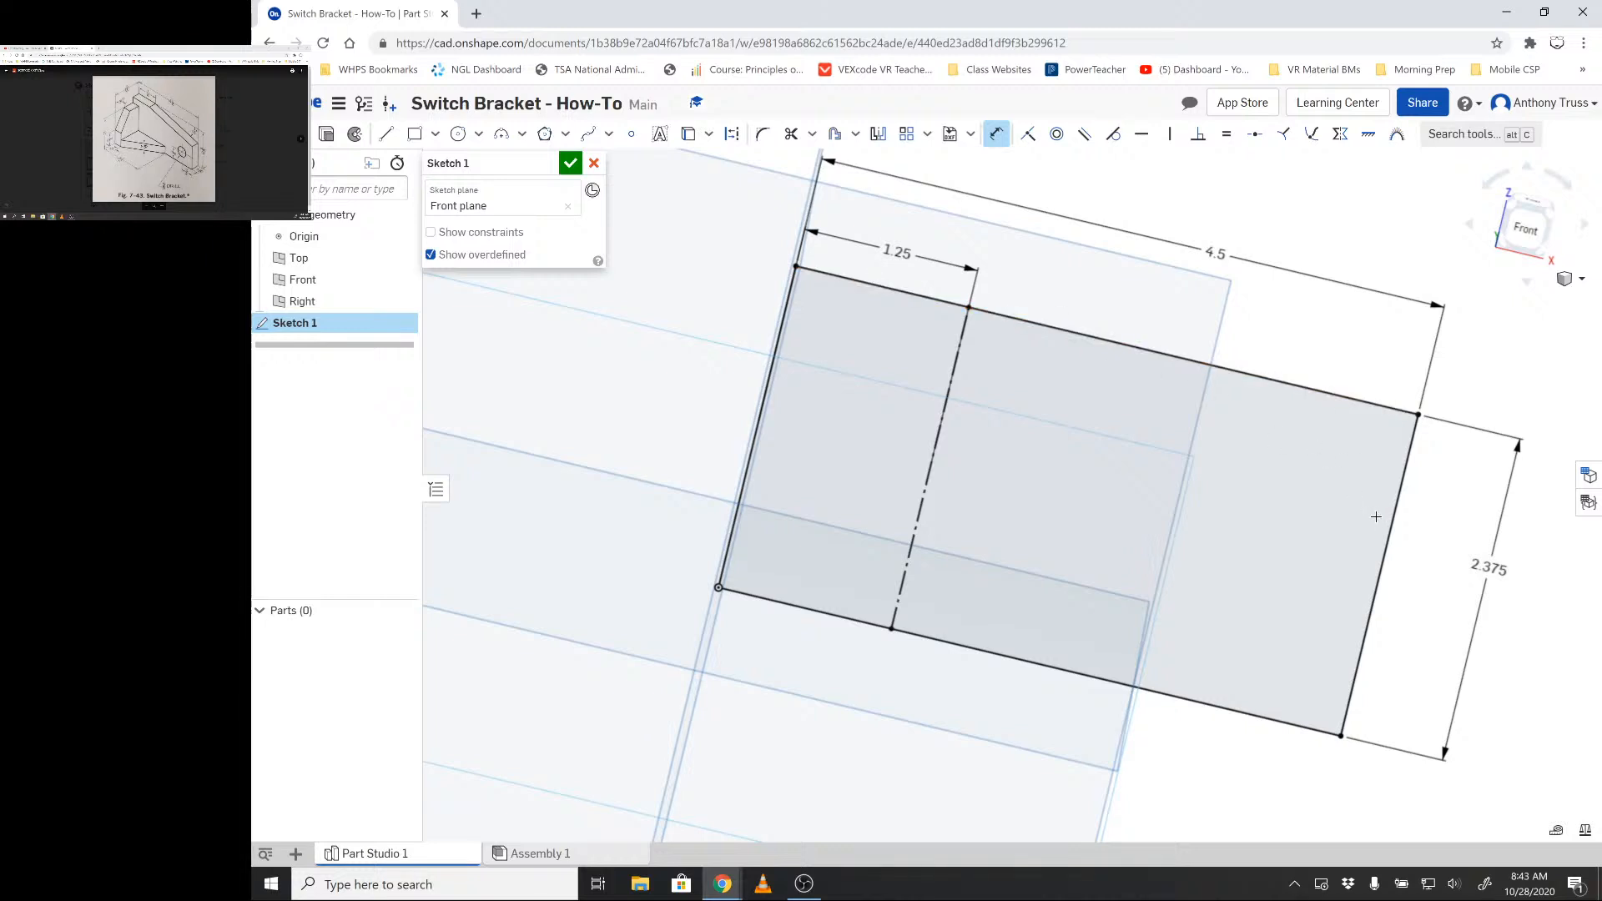
- Draw a sloped line about 3.315 in long from the construction line's upper end to the rectangle's far vertical edge
{"action": "left_click", "coordinate": [387, 134]}
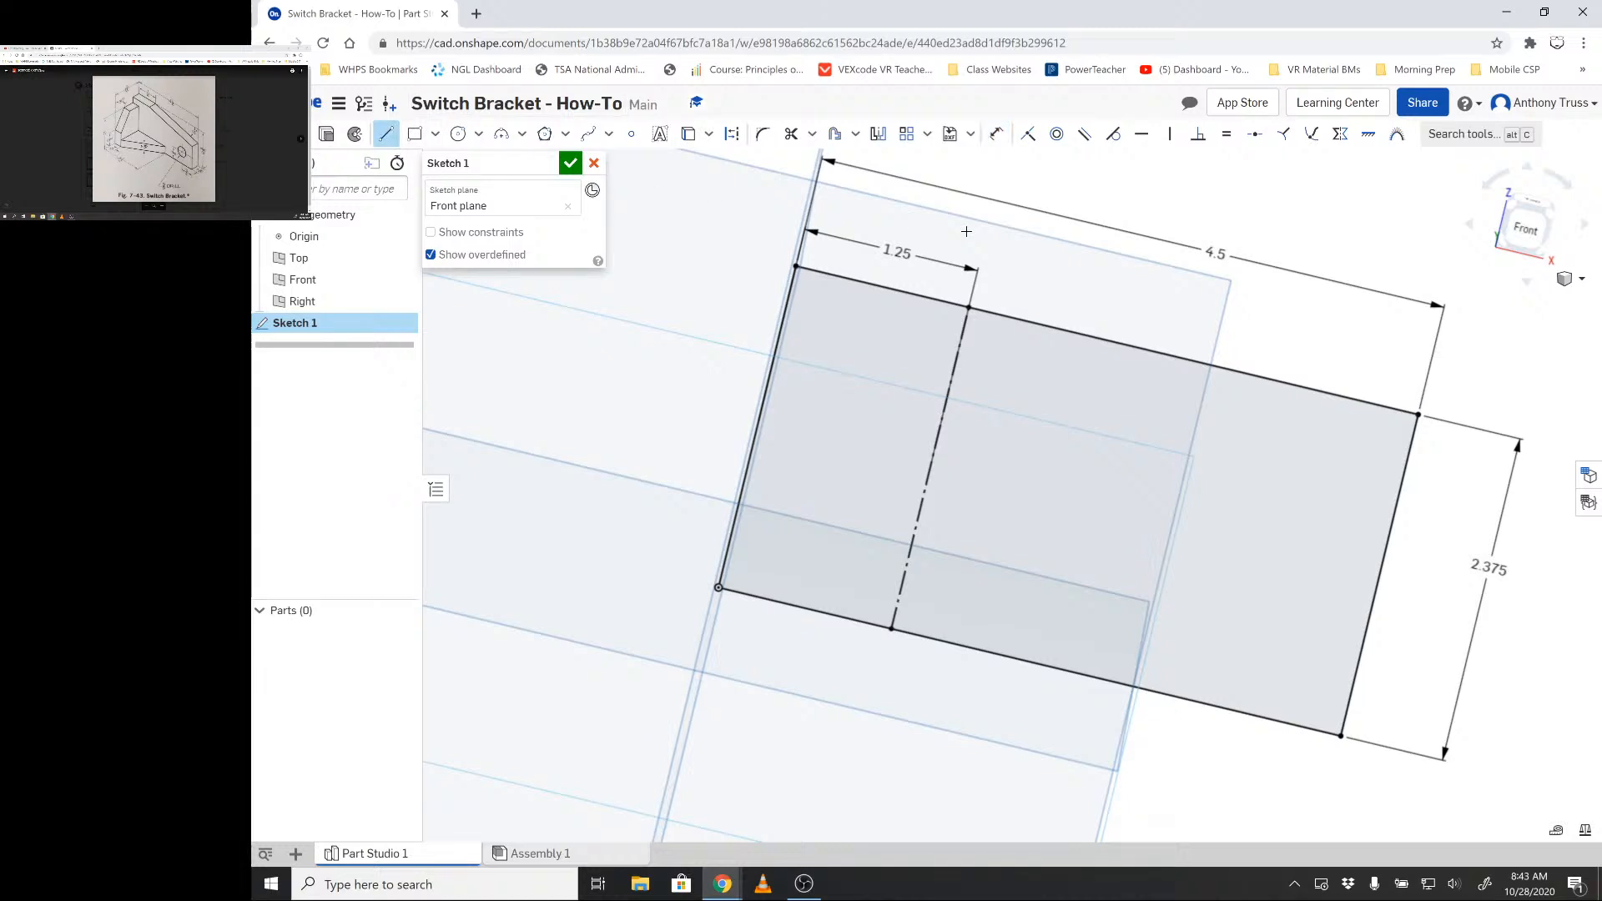
{"action": "left_click", "coordinate": [968, 308]}
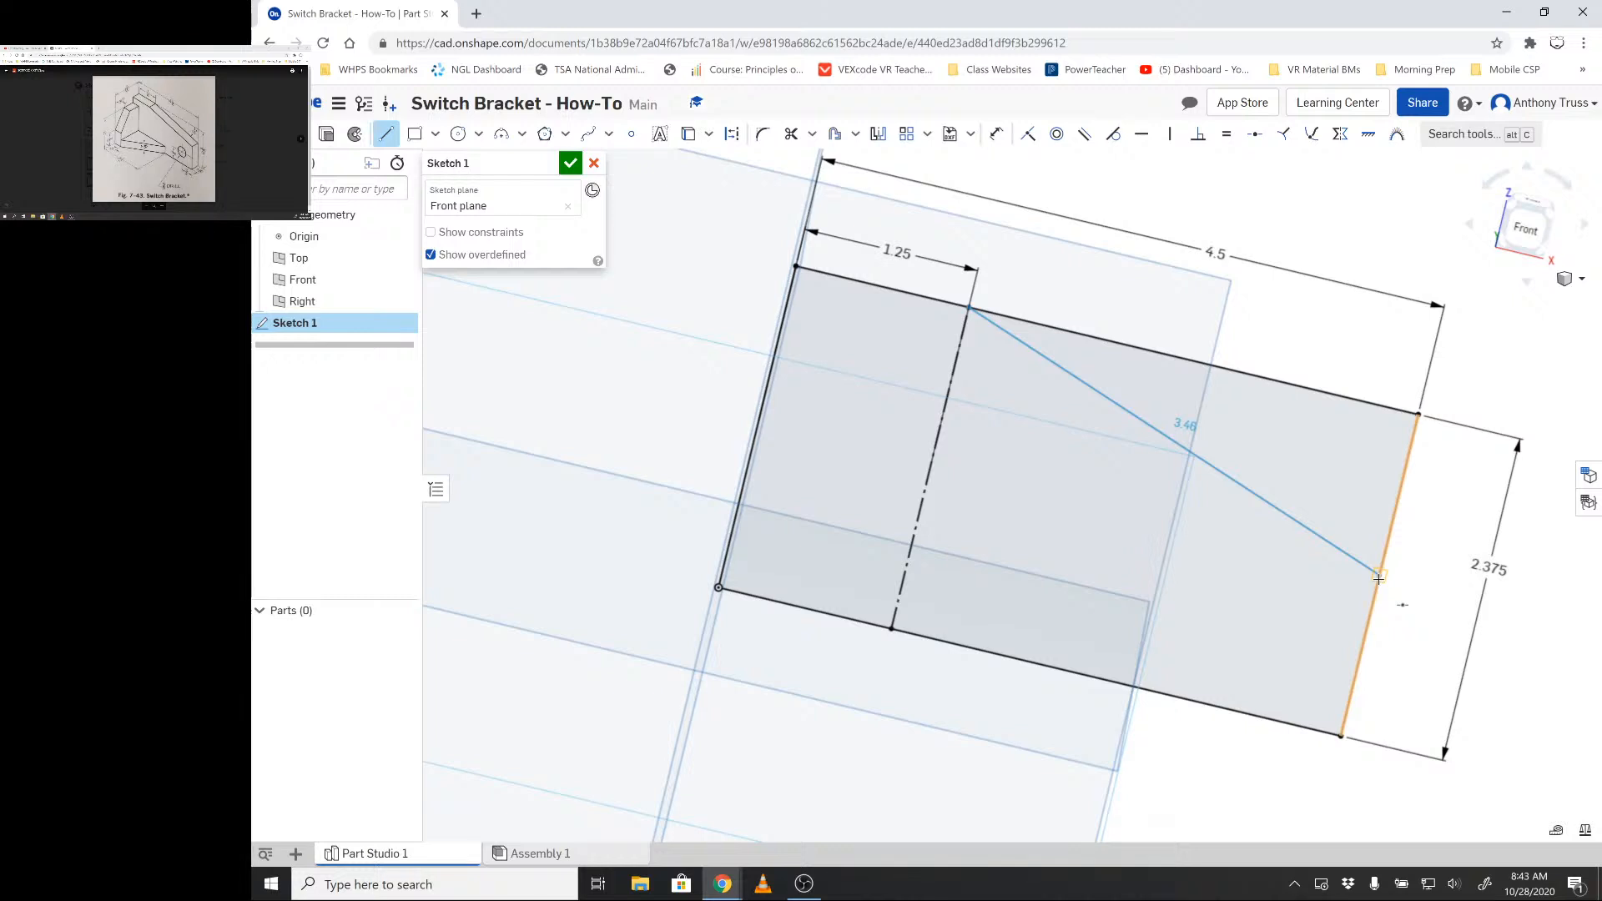
{"action": "left_click", "coordinate": [1396, 503]}
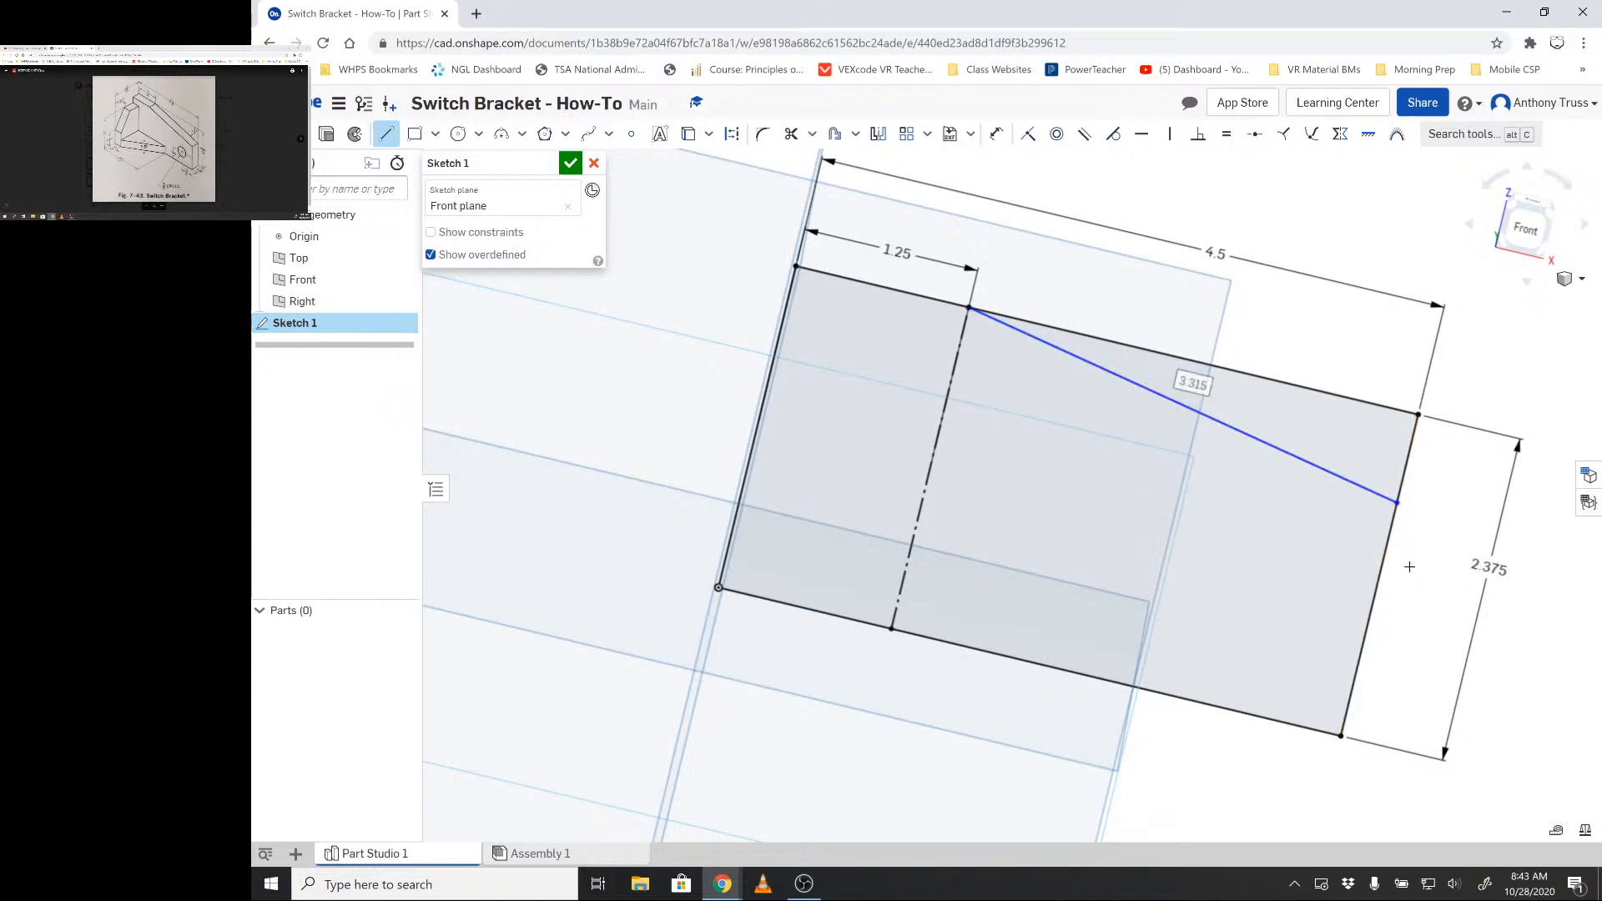
- Dimension the angle between the rectangle's upper edge and the sloped line and set it to 15 degrees
{"action": "key", "text": "d"}
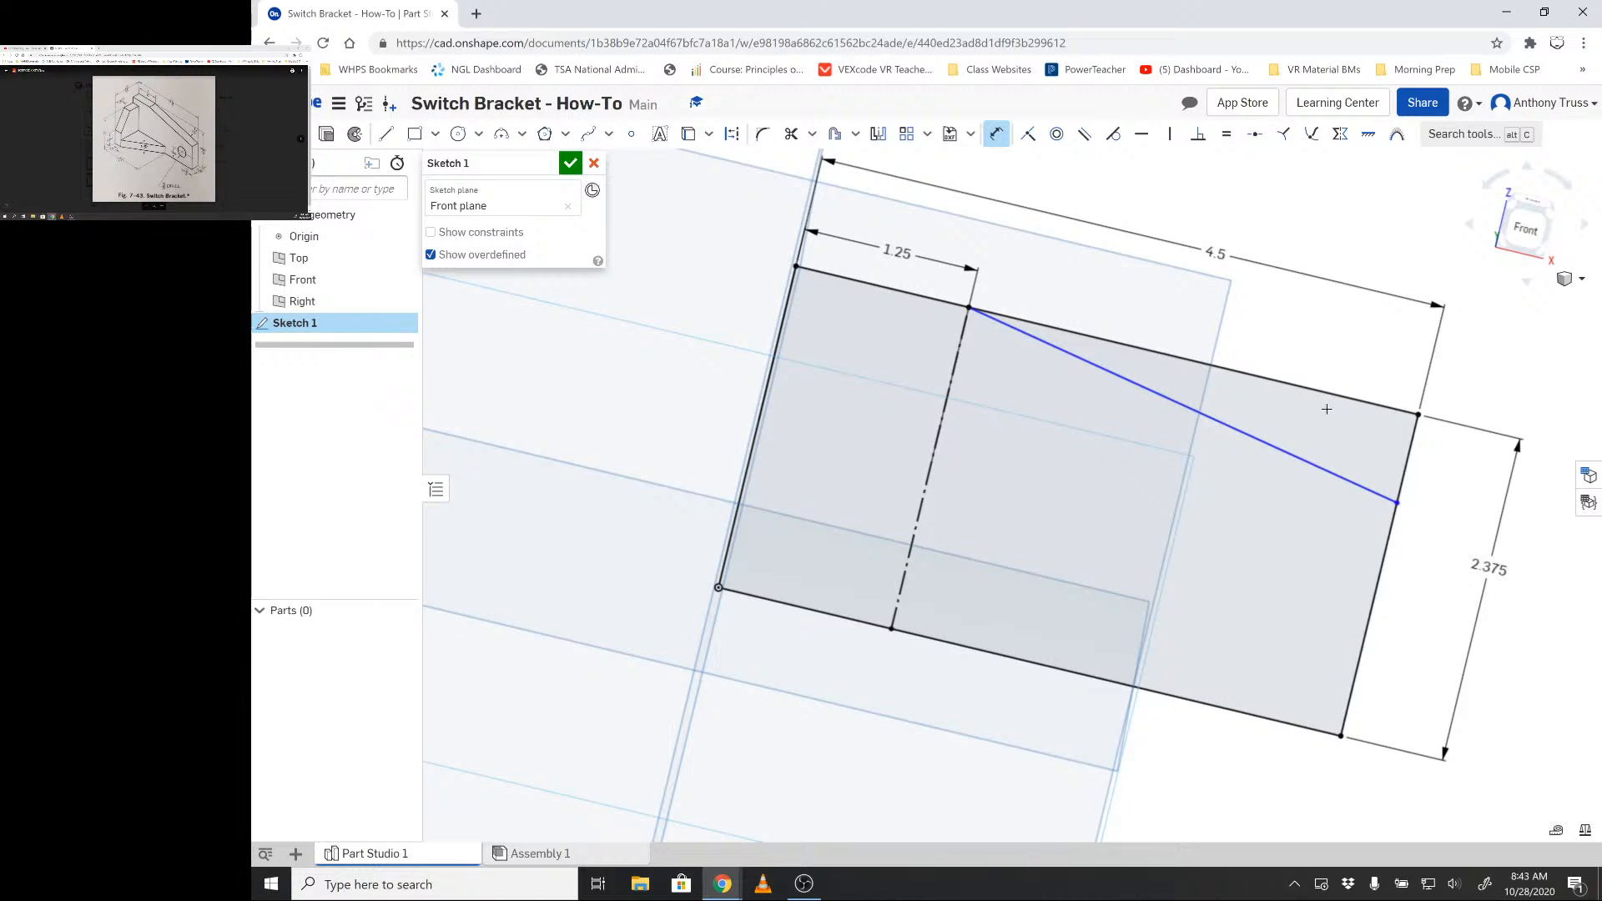
{"action": "left_click", "coordinate": [1336, 393]}
{"action": "left_click", "coordinate": [1234, 429]}
{"action": "left_click", "coordinate": [1343, 433]}
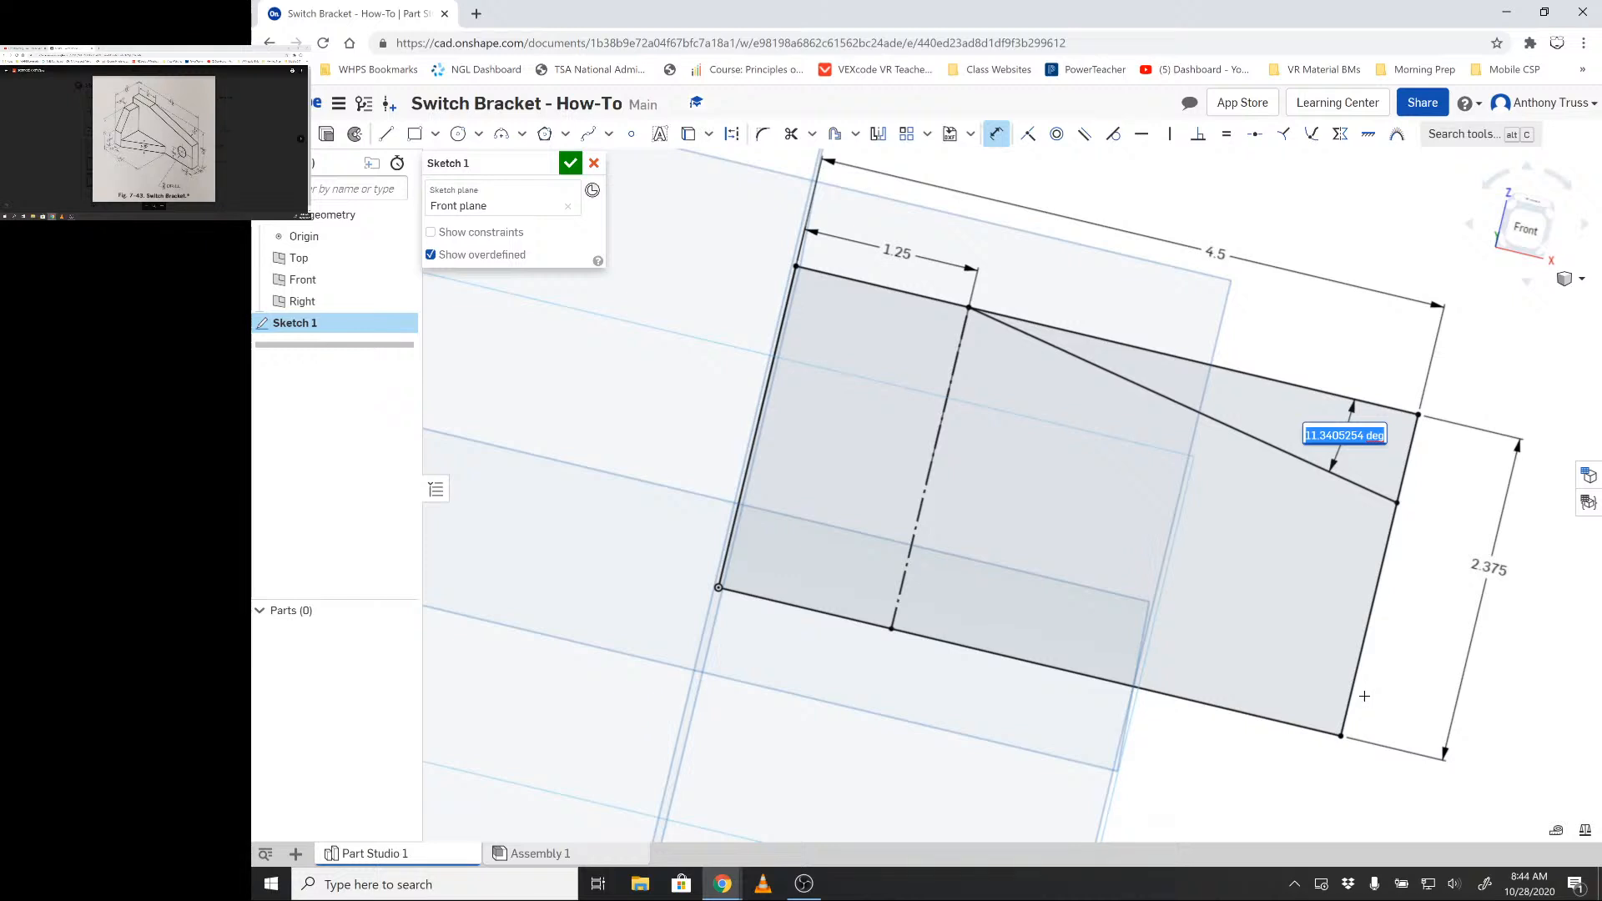
{"action": "type", "text": "15"}
{"action": "key", "text": "Return"}
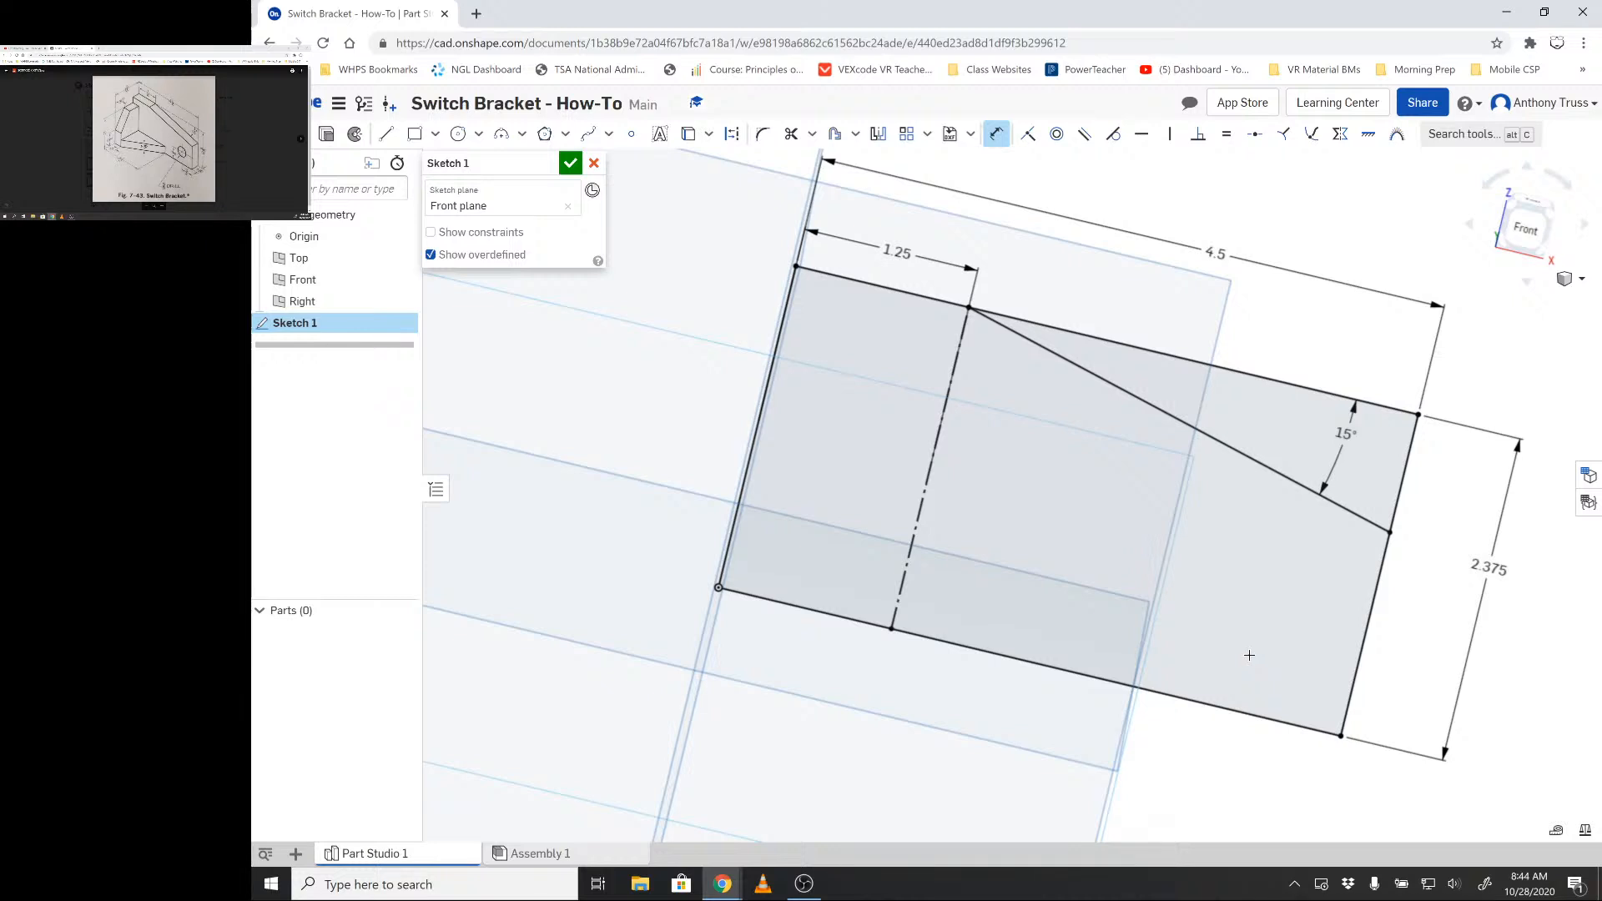
- Trim away the far vertical edge above the sloped line and the upper edge beyond the start of the slope
{"action": "key", "text": "m"}
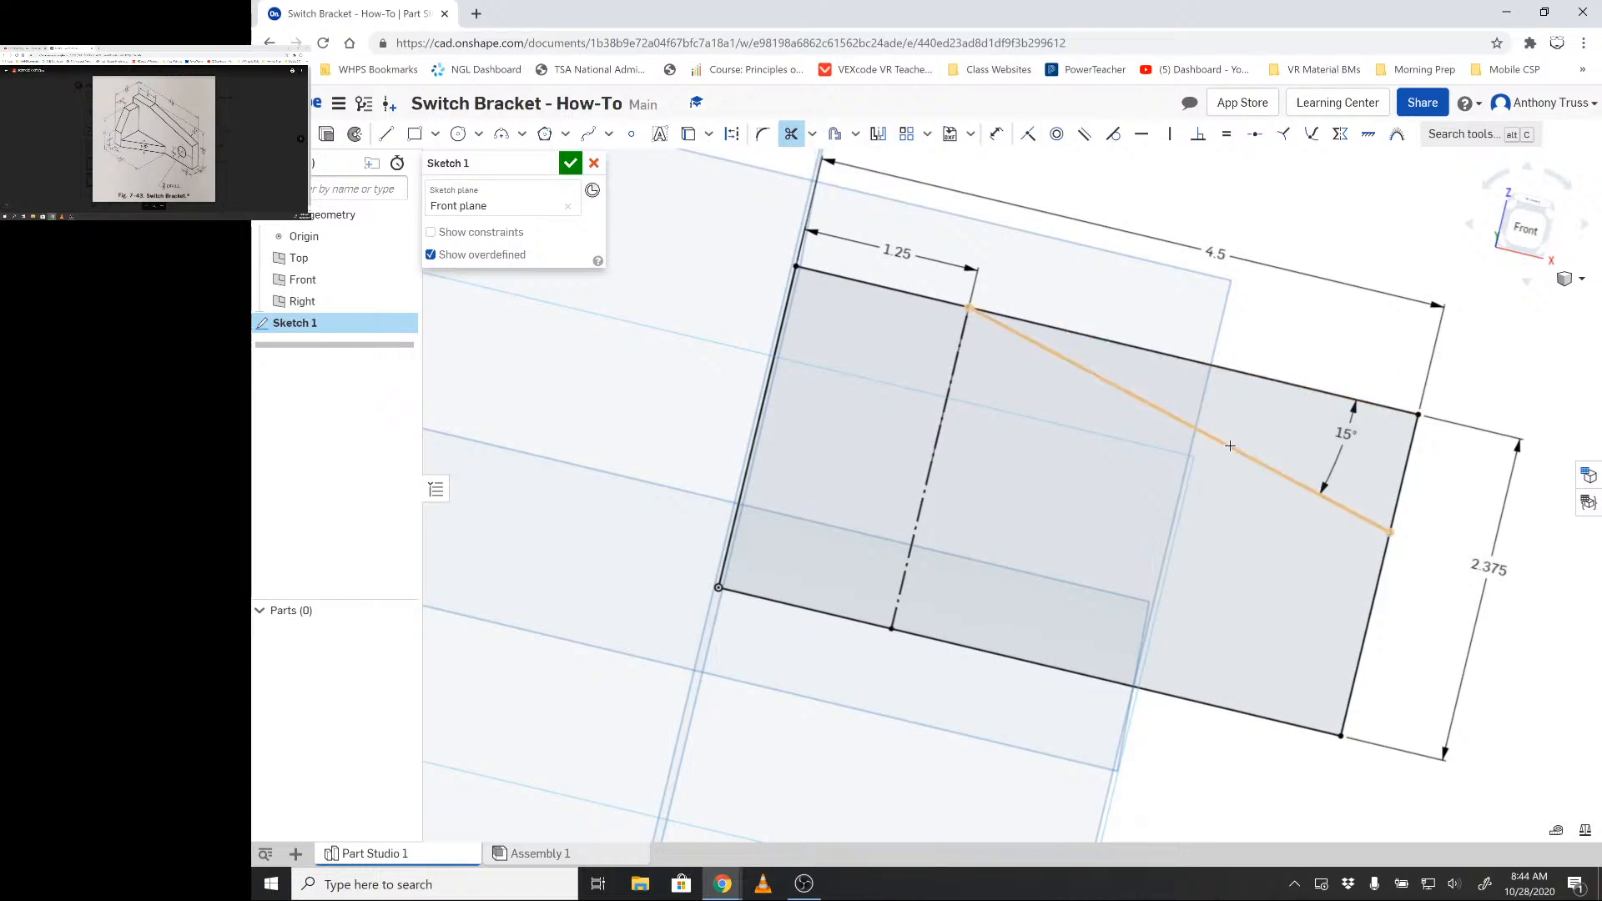
{"action": "left_click", "coordinate": [1409, 452]}
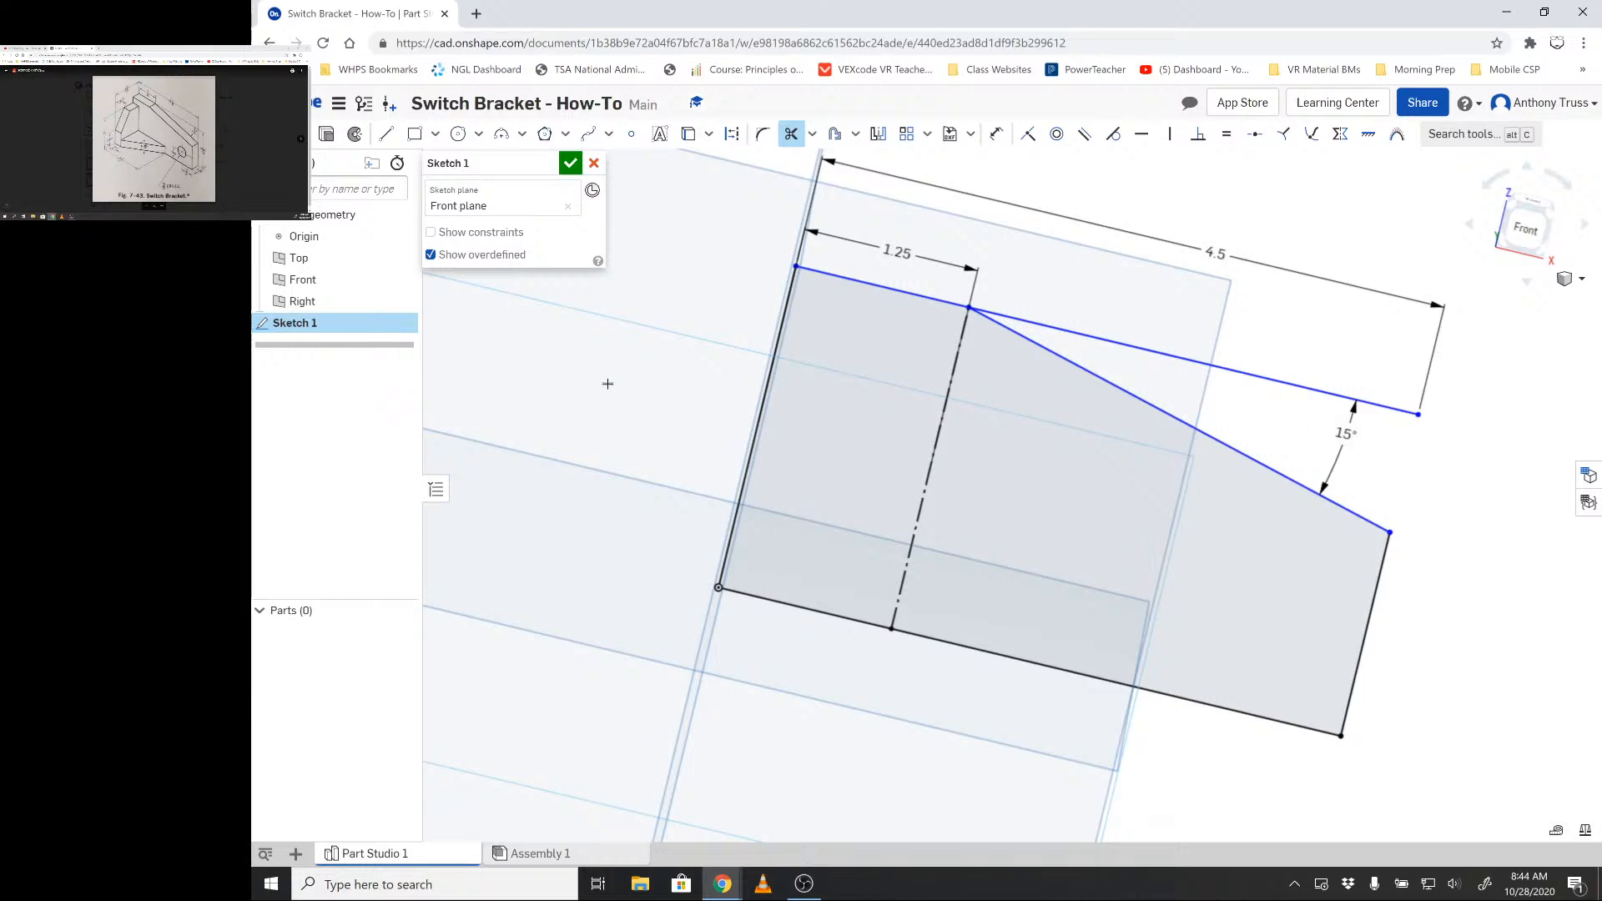
{"action": "left_click", "coordinate": [1305, 386]}
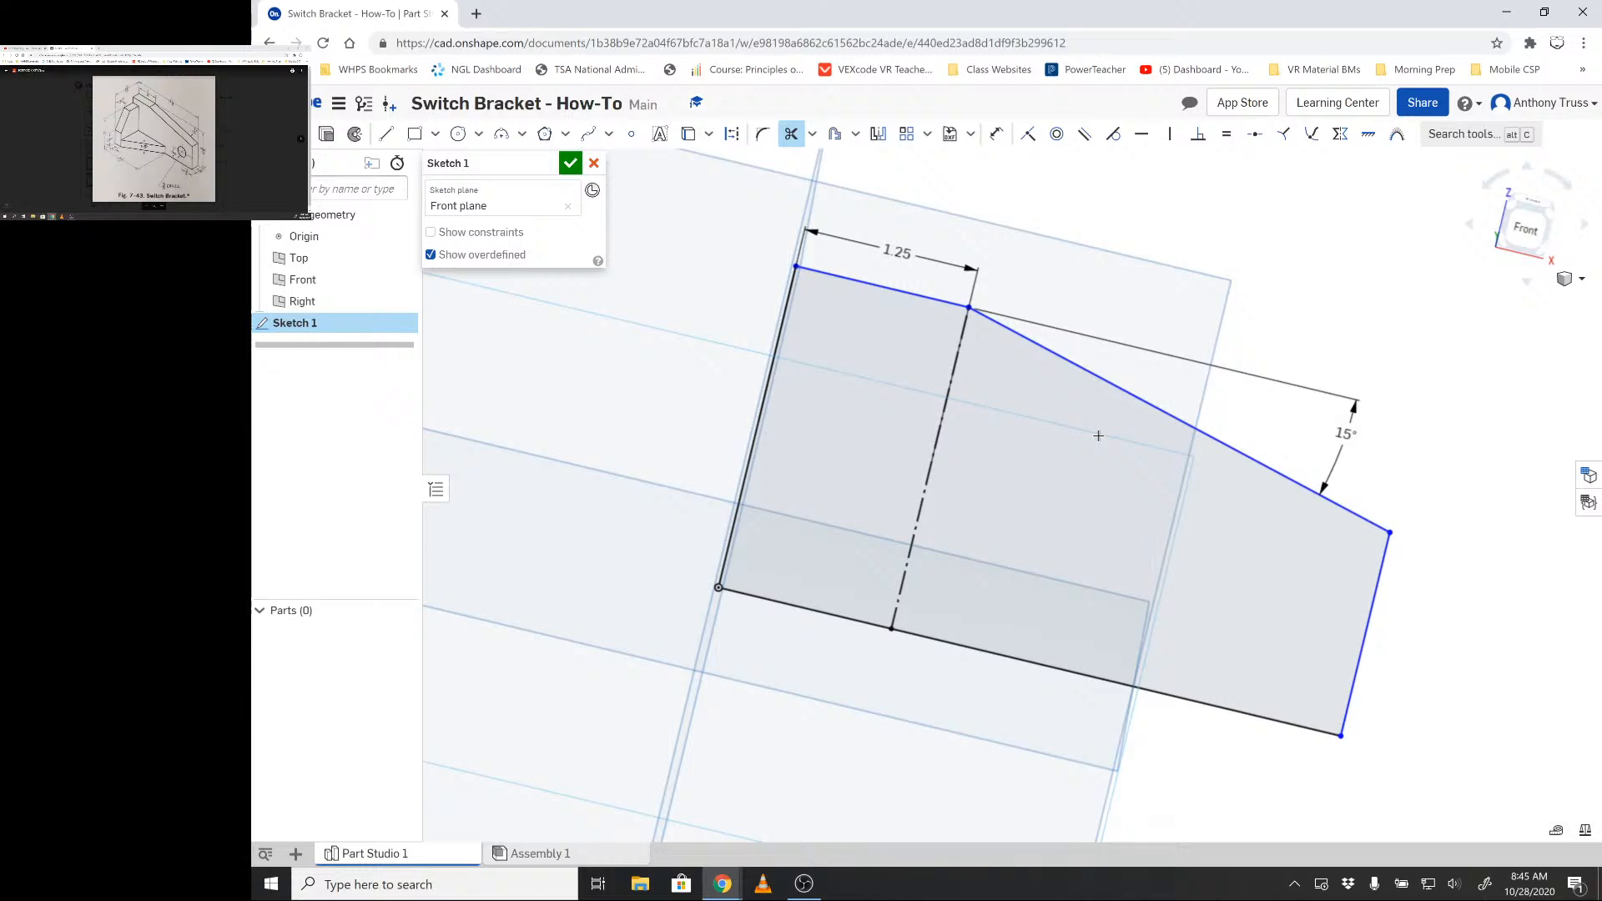
- Dimension the profile's lower edge at 4.5 in, placing the dimension below it
{"action": "key", "text": "u"}
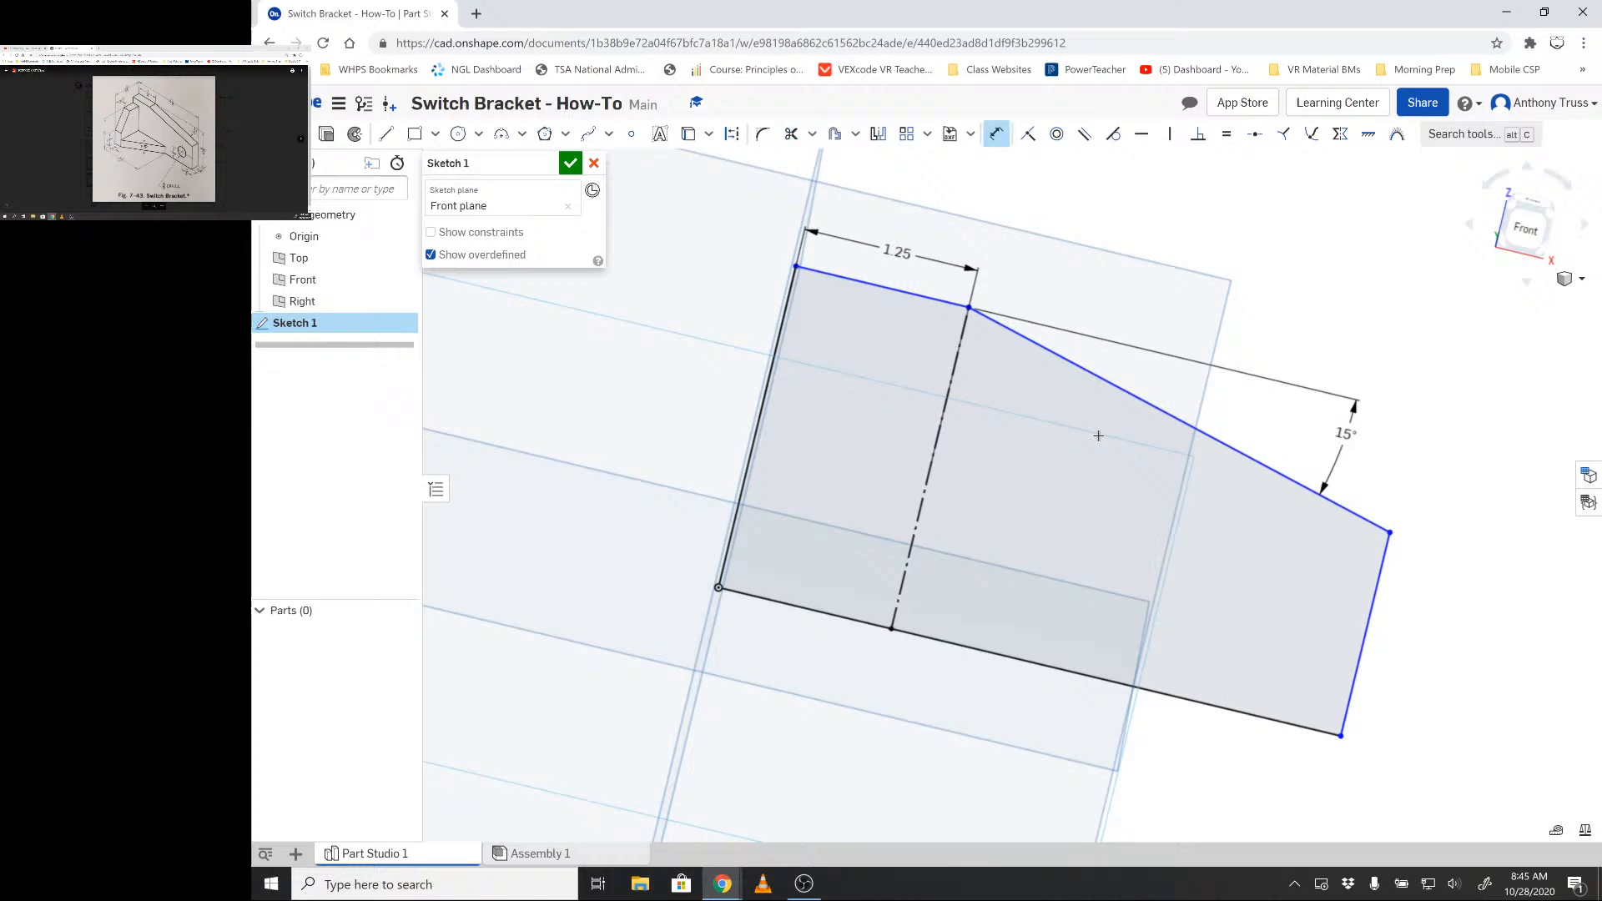
{"action": "left_click", "coordinate": [1016, 668]}
{"action": "left_click", "coordinate": [988, 754]}
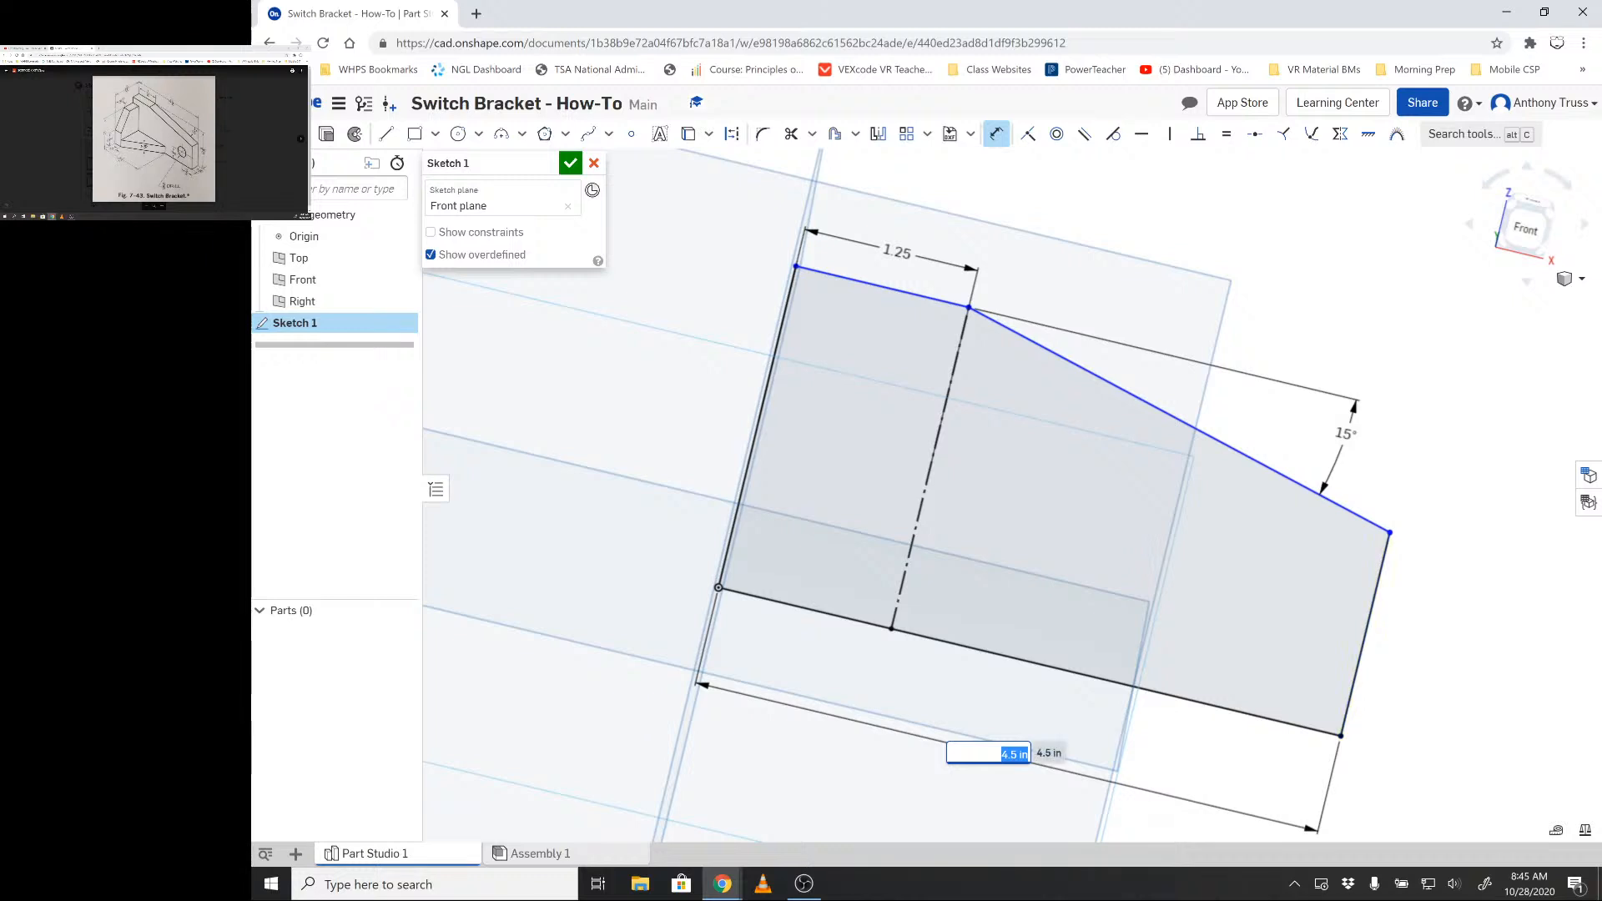
{"action": "key", "text": "Return"}
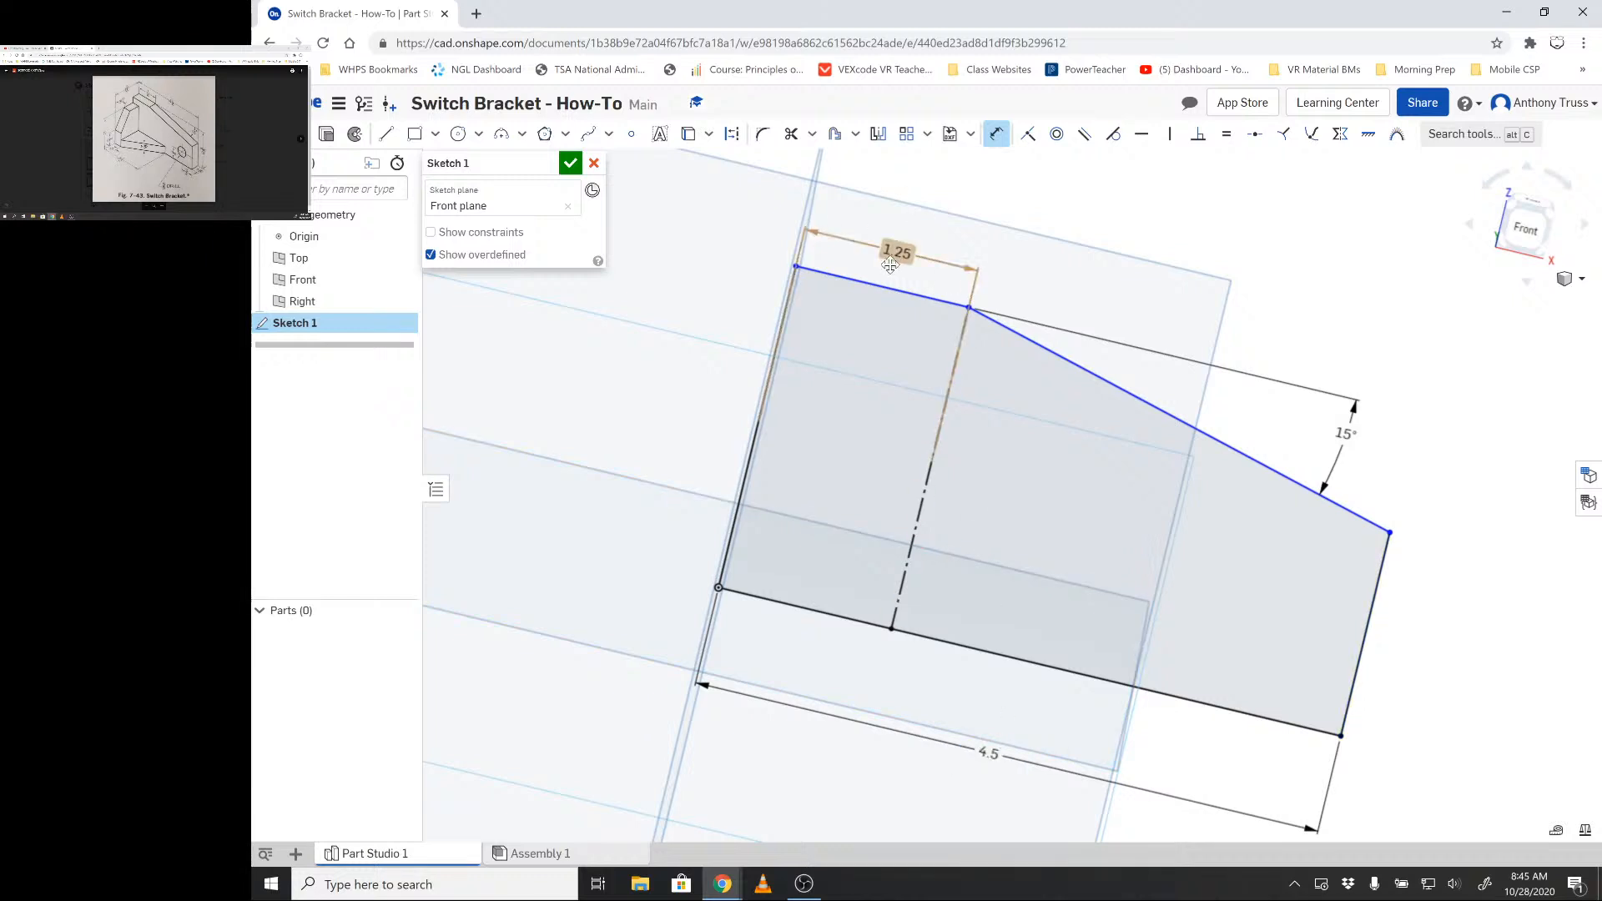
- Dimension the height between the profile's short upper edge and its lower edge at 2.375 in, placed outside the origin-side edge
{"action": "left_click", "coordinate": [868, 283]}
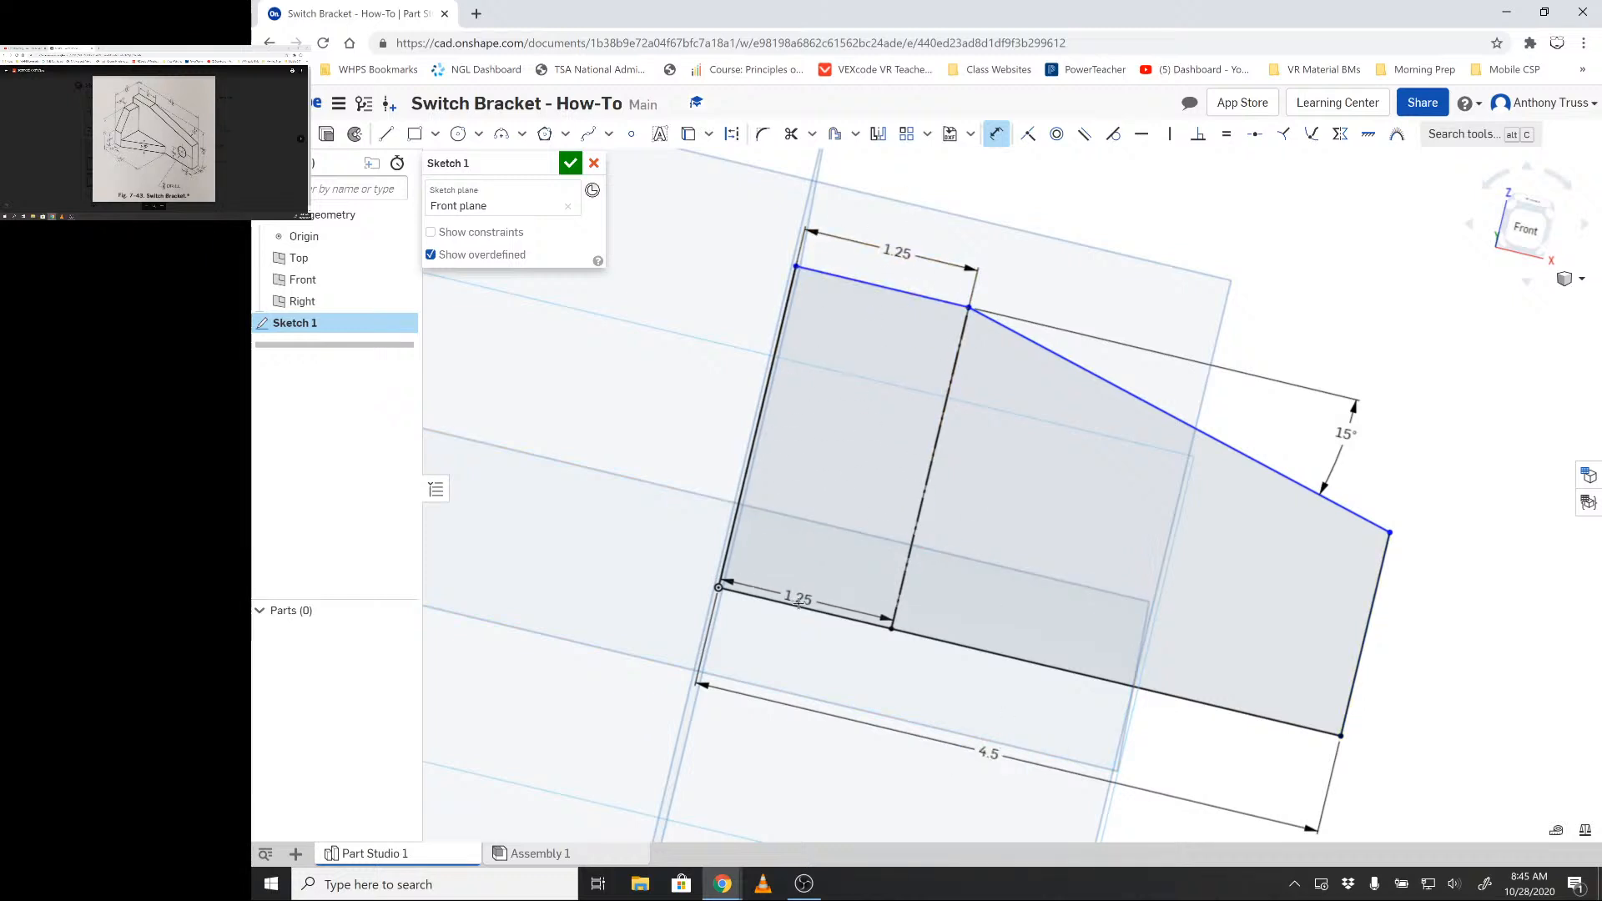
{"action": "left_click", "coordinate": [793, 606]}
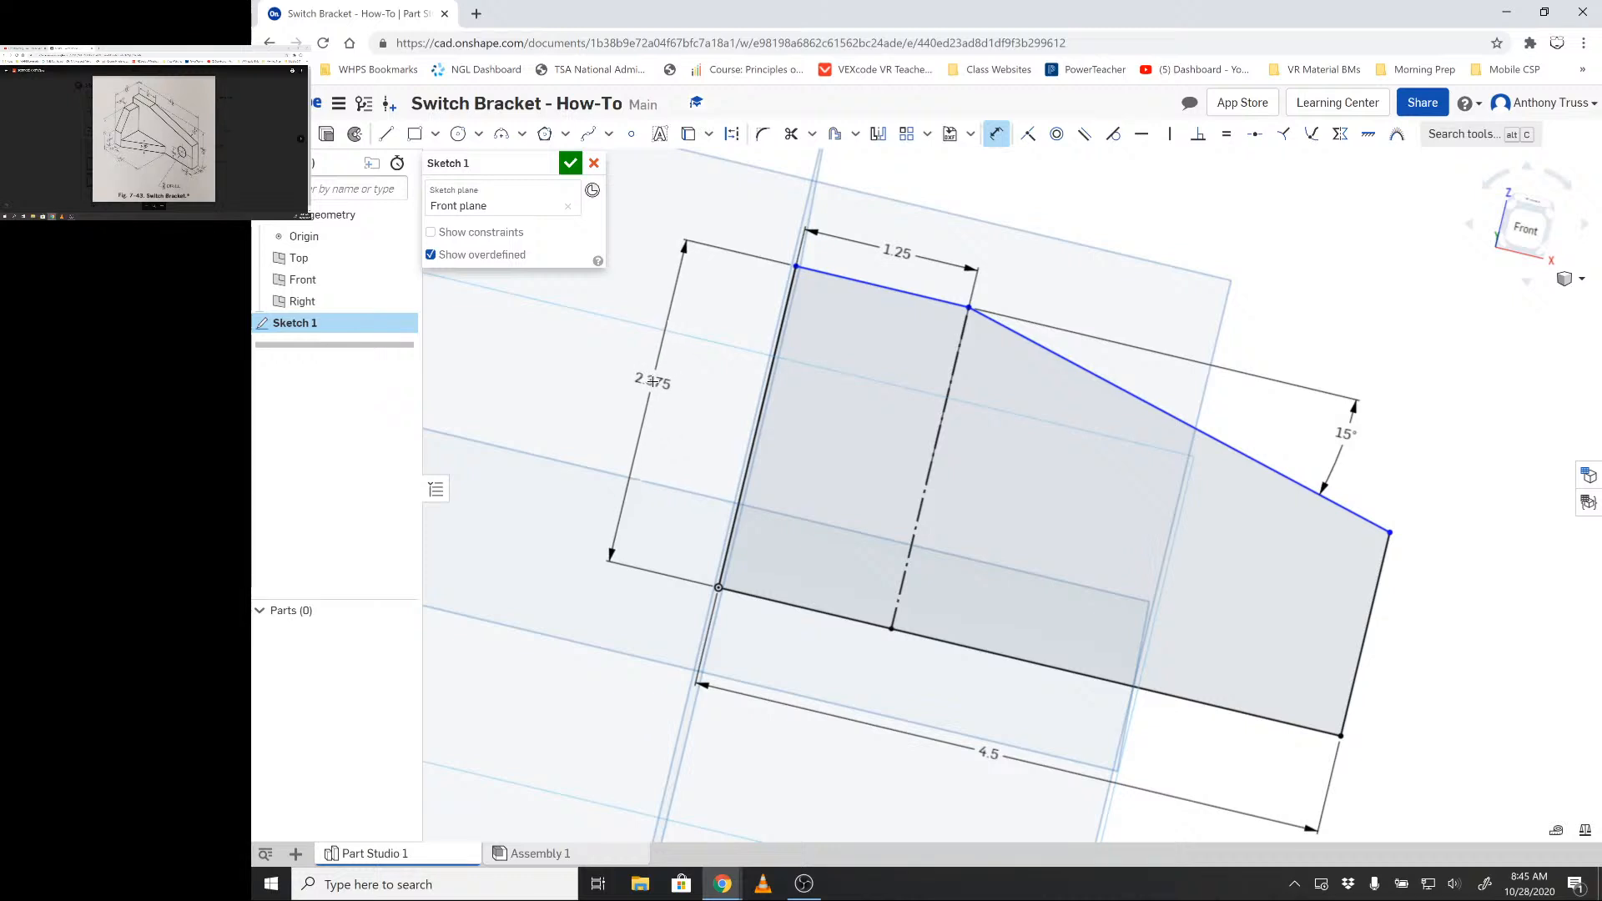
{"action": "left_click", "coordinate": [655, 382]}
{"action": "key", "text": "Return"}
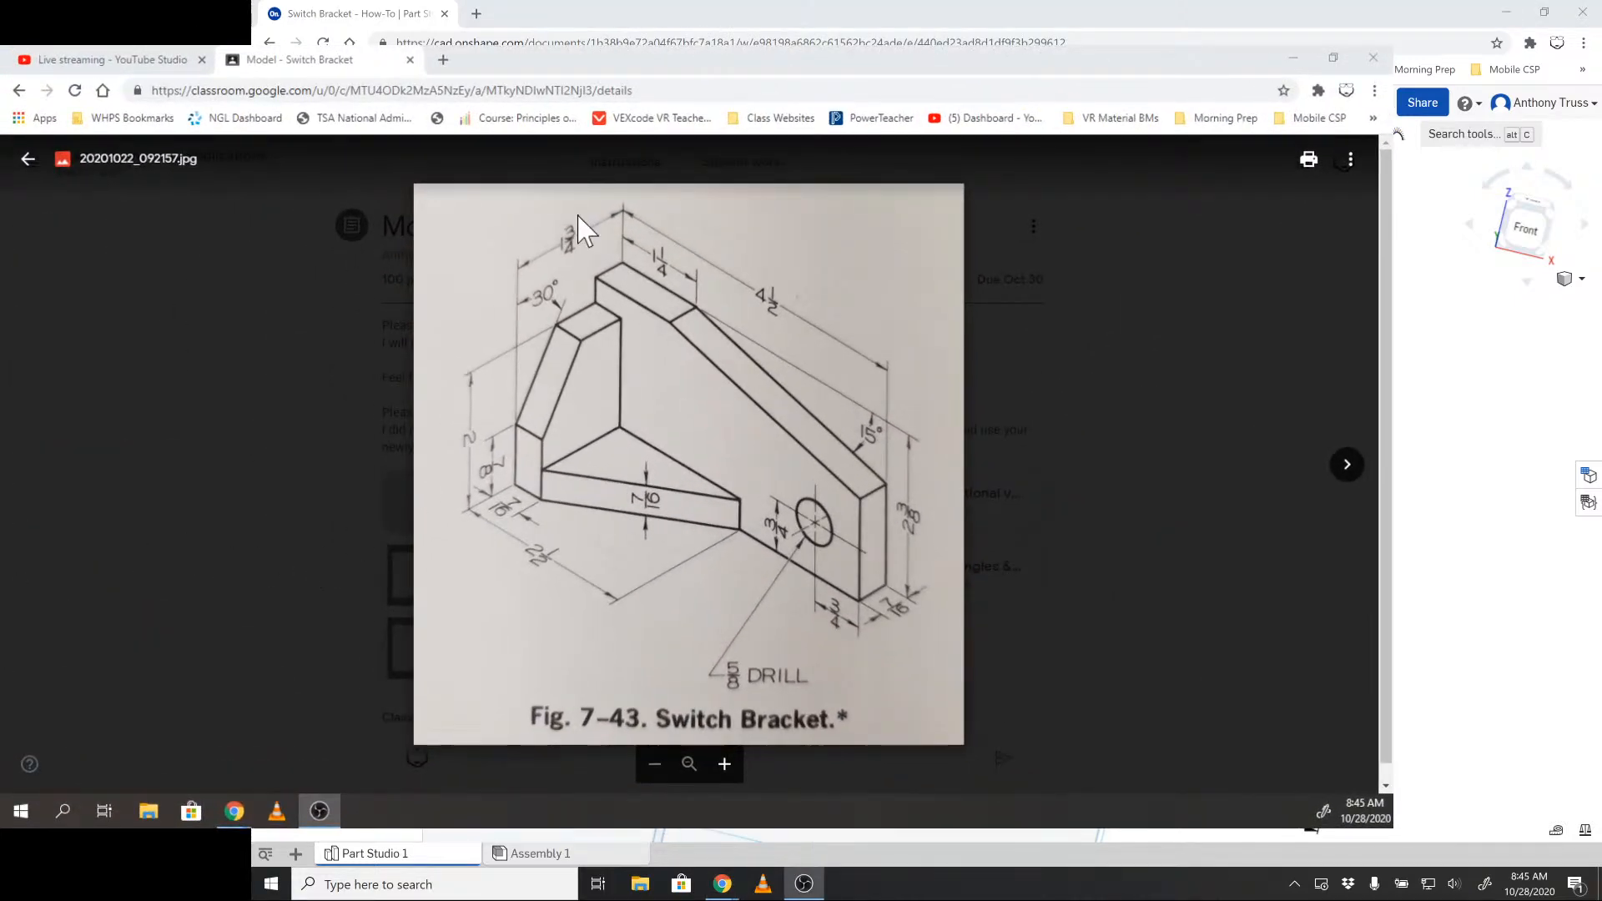
- Switch to the Switch Bracket drawing, capture it for markup, and box the region around the drilled hole
{"action": "left_click", "coordinate": [375, 66]}
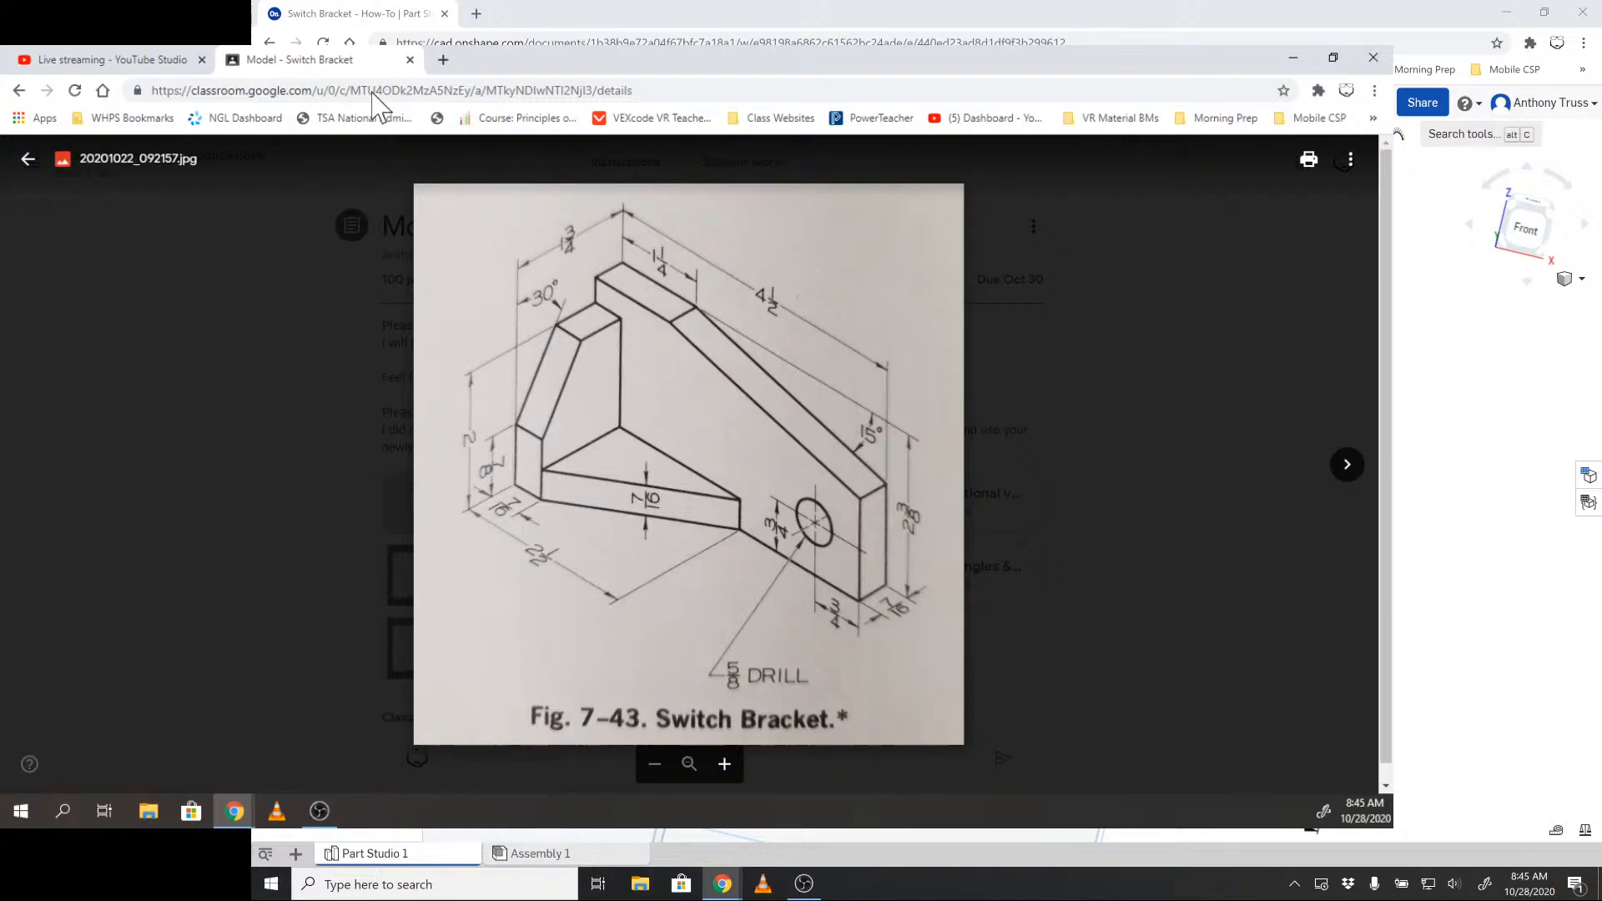
{"action": "key", "text": "Print"}
{"action": "left_click_drag", "start_coordinate": [397, 164], "coordinate": [991, 753]}
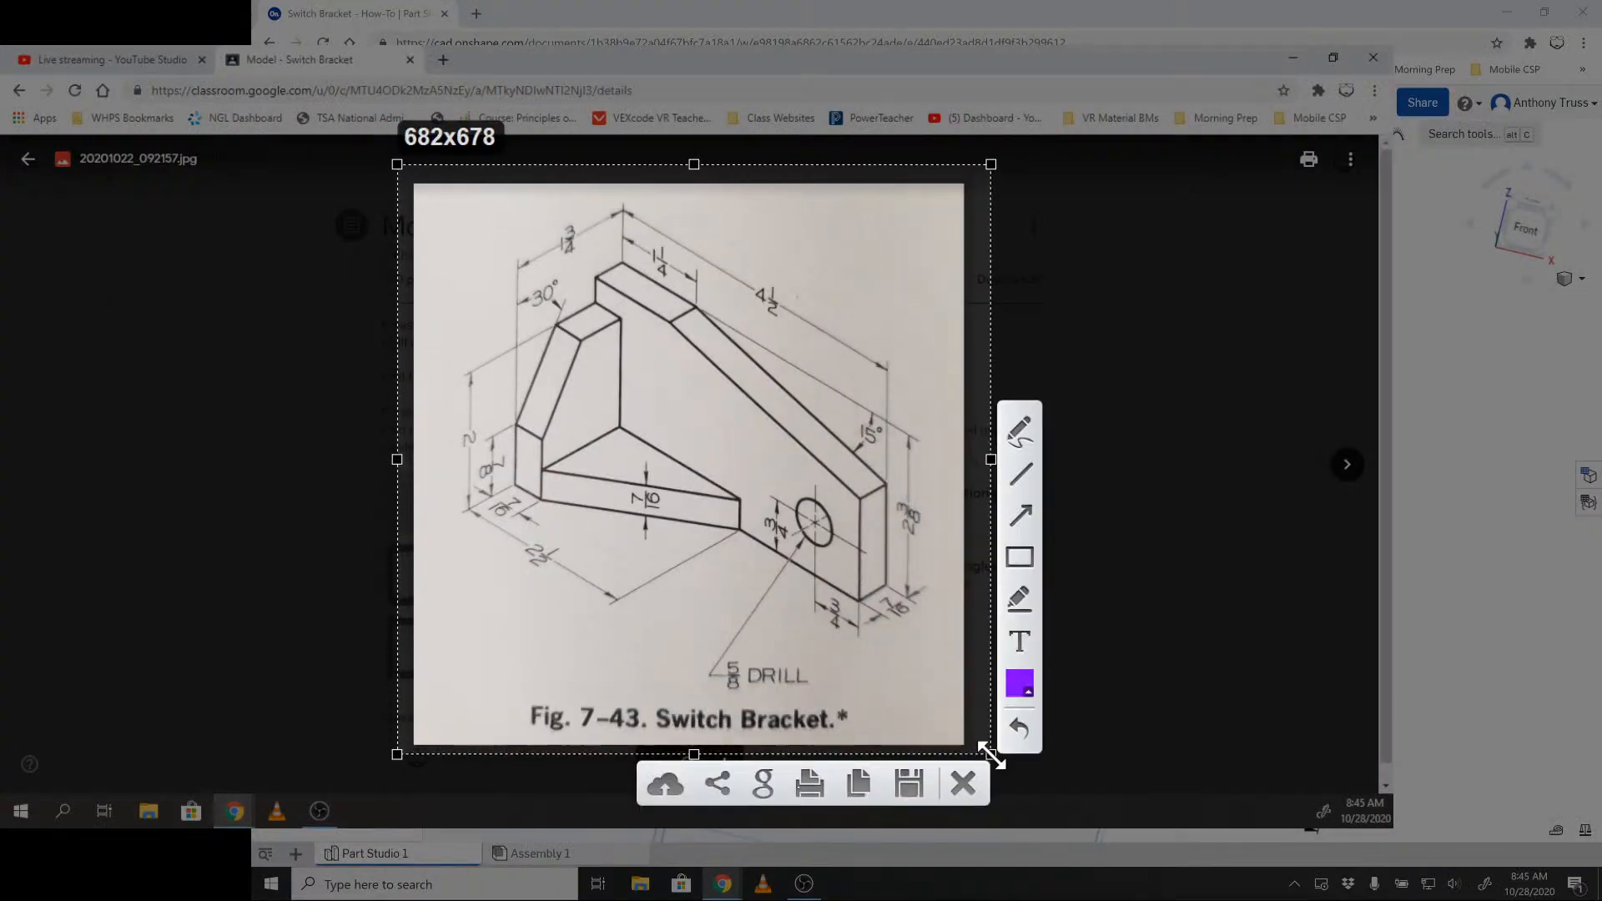
{"action": "left_click", "coordinate": [1019, 557]}
{"action": "mouse_move", "coordinate": [720, 456]}
{"action": "left_mouse_down"}
{"action": "mouse_move", "coordinate": [931, 677]}
{"action": "mouse_move", "coordinate": [933, 636]}
{"action": "mouse_move", "coordinate": [916, 639]}
{"action": "left_mouse_up"}
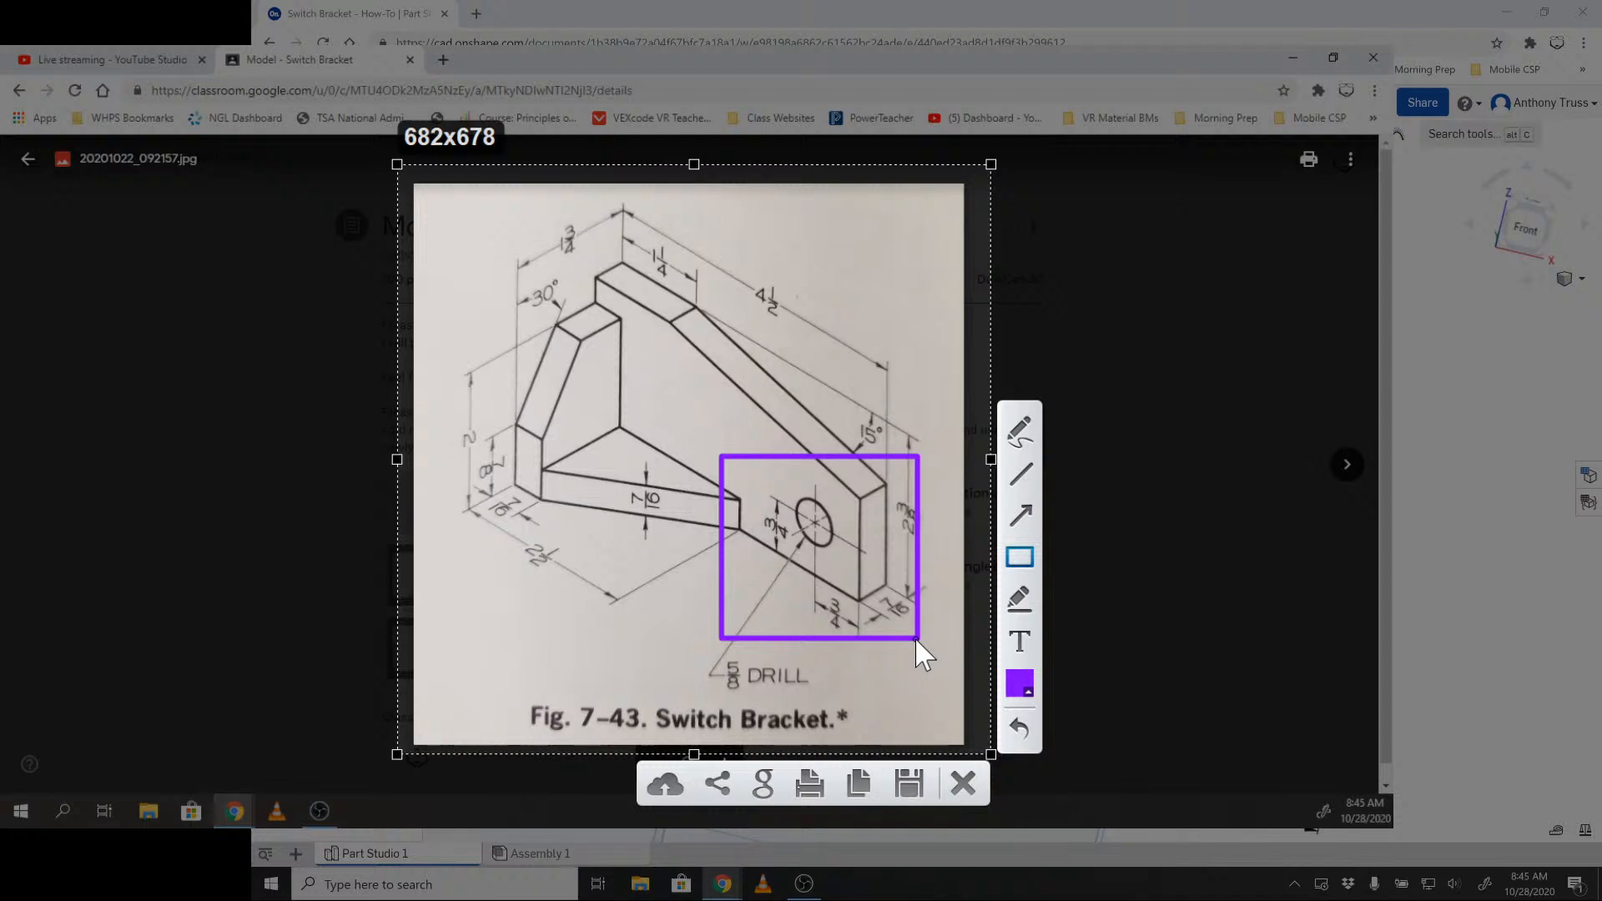
- Point arrows at both 3/4 hole offsets, the hole center, the 5/8 drill note and the 7/16 plate thickness, and close the markup
{"action": "left_click", "coordinate": [1021, 517]}
{"action": "left_click_drag", "start_coordinate": [831, 689], "coordinate": [835, 624]}
{"action": "mouse_move", "coordinate": [675, 622]}
{"action": "left_mouse_down"}
{"action": "mouse_move", "coordinate": [724, 594]}
{"action": "mouse_move", "coordinate": [762, 538]}
{"action": "left_mouse_up"}
{"action": "left_click_drag", "start_coordinate": [879, 442], "coordinate": [818, 517]}
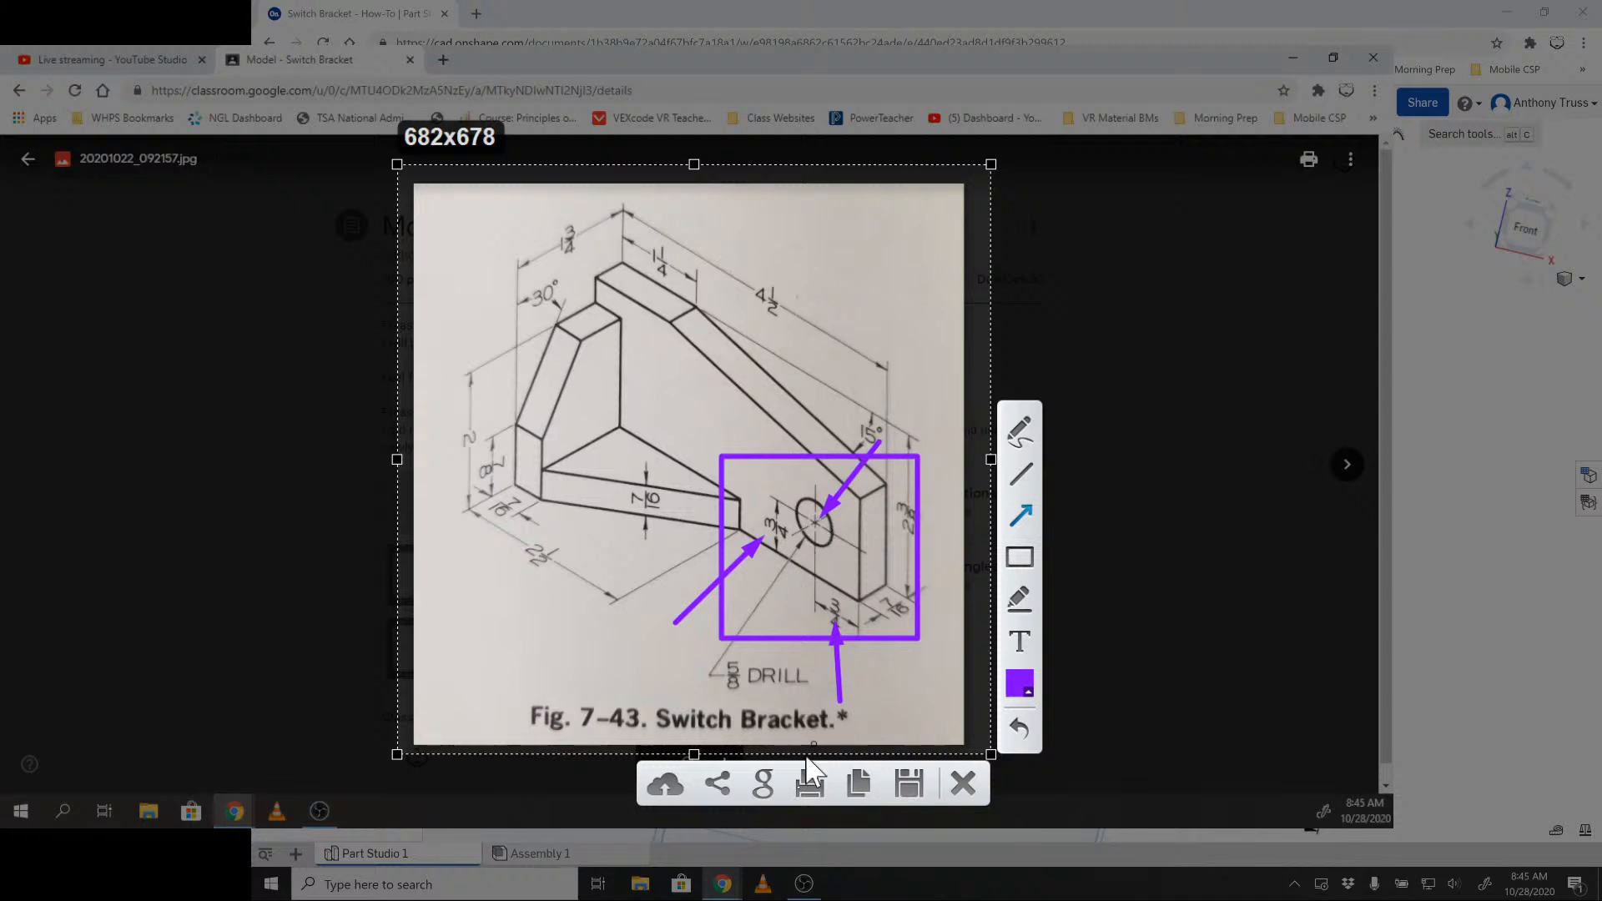
{"action": "left_click_drag", "start_coordinate": [644, 668], "coordinate": [724, 672]}
{"action": "mouse_move", "coordinate": [917, 703]}
{"action": "left_mouse_down"}
{"action": "mouse_move", "coordinate": [904, 631]}
{"action": "mouse_move", "coordinate": [932, 707]}
{"action": "mouse_move", "coordinate": [908, 622]}
{"action": "left_mouse_up"}
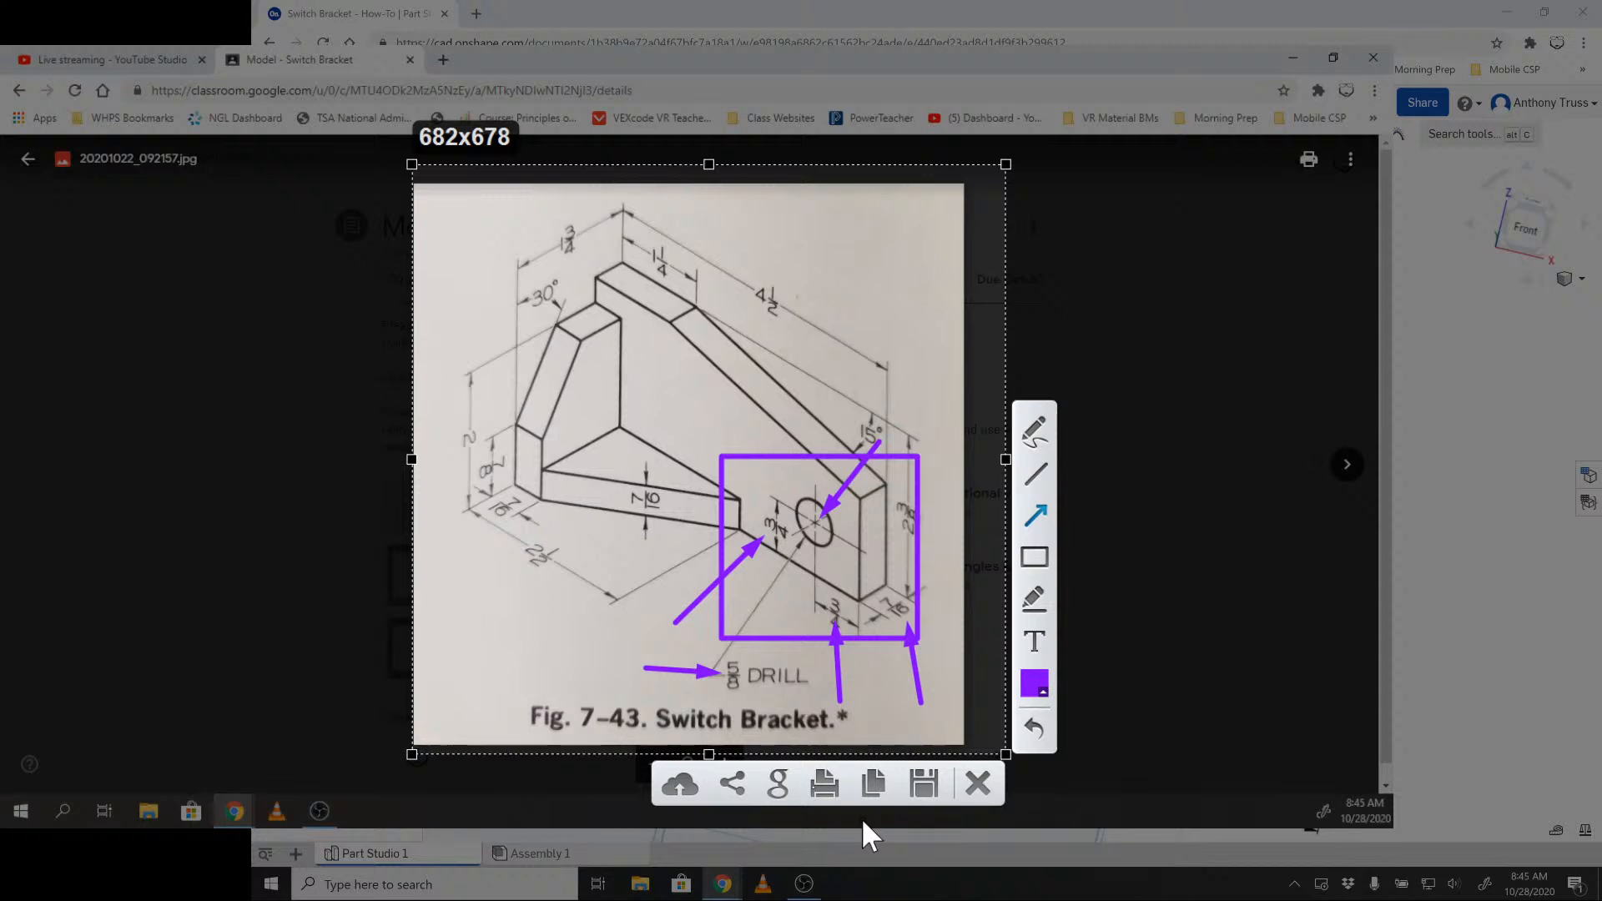
{"action": "key", "text": "Escape"}
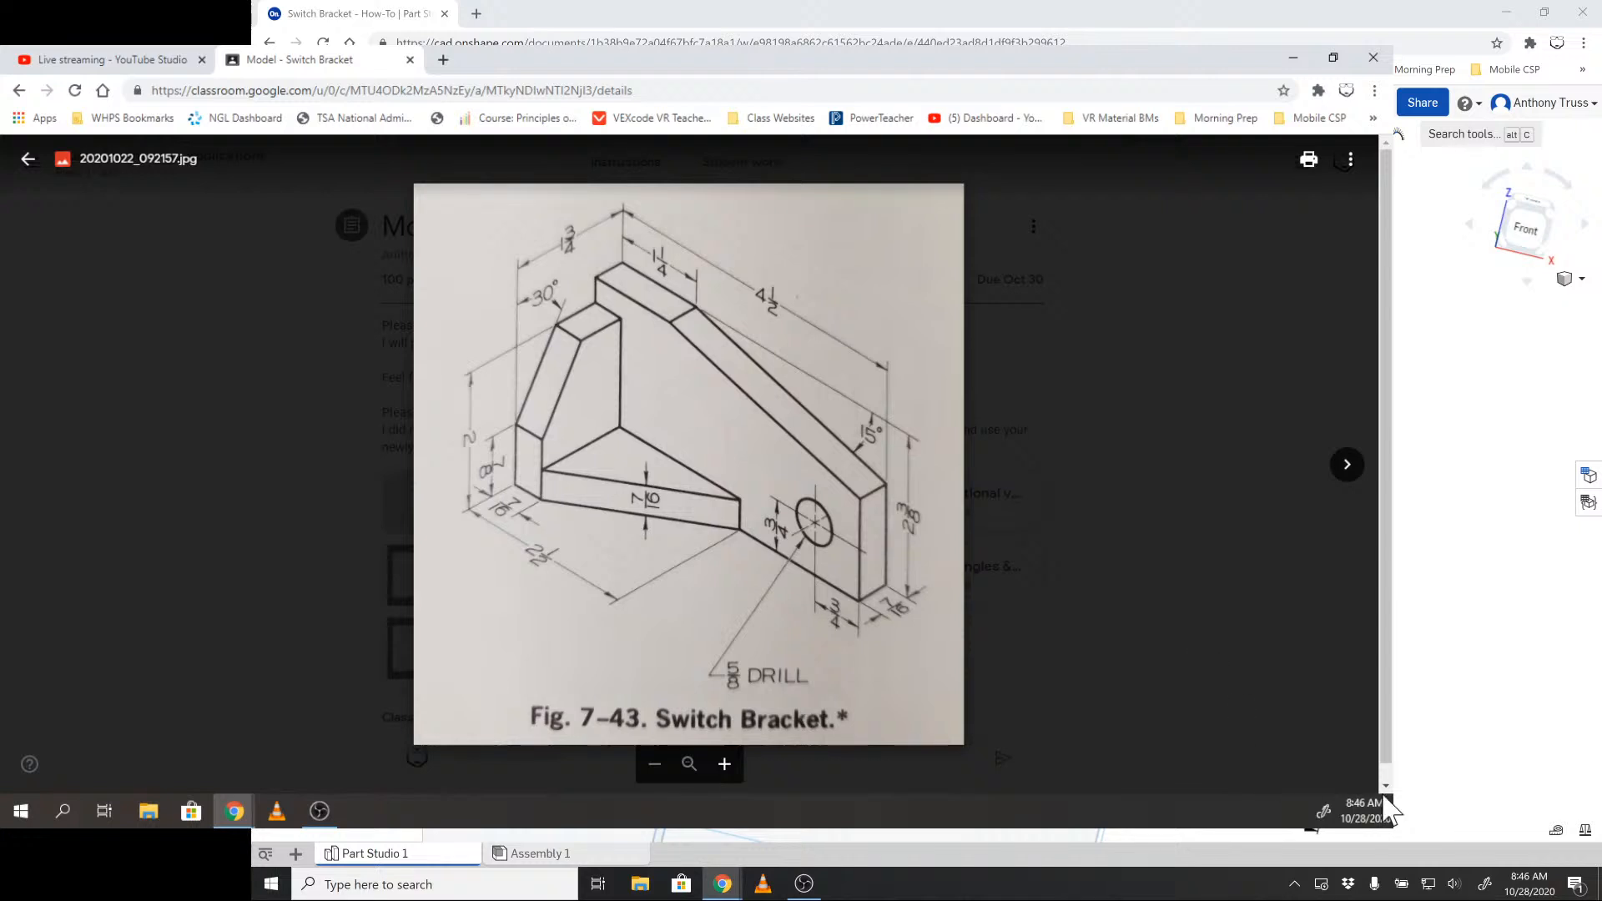
- Reopen the Switch Bracket drawing for reference and sketch a circle about 0.54 in in diameter near the plate's sloped end
{"action": "left_click", "coordinate": [266, 237]}
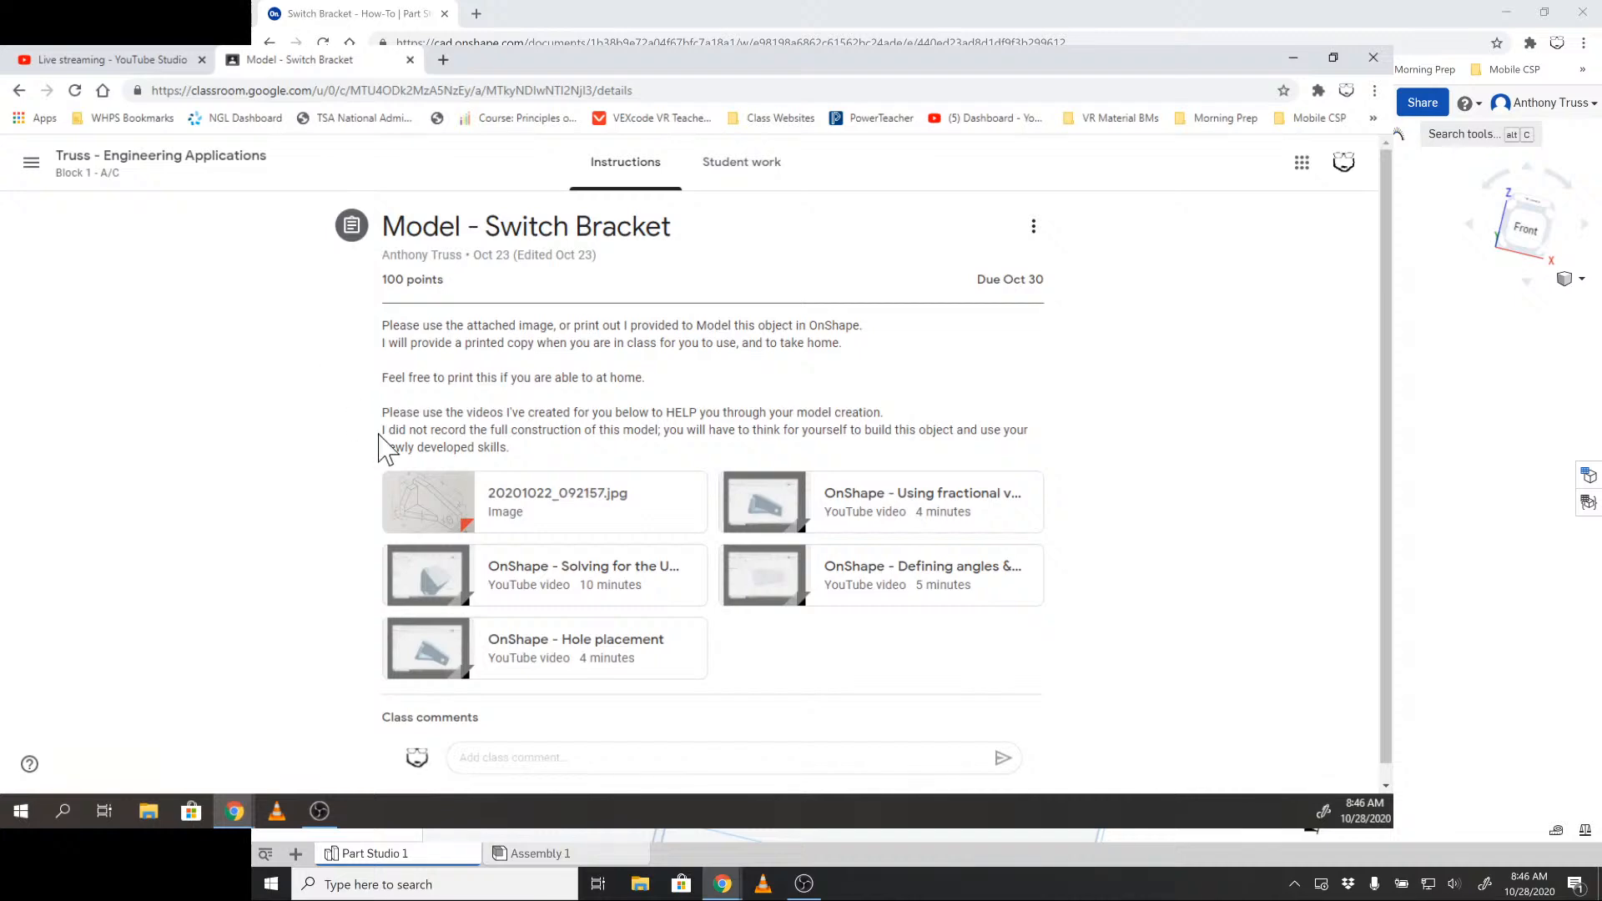
{"action": "left_click", "coordinate": [416, 518]}
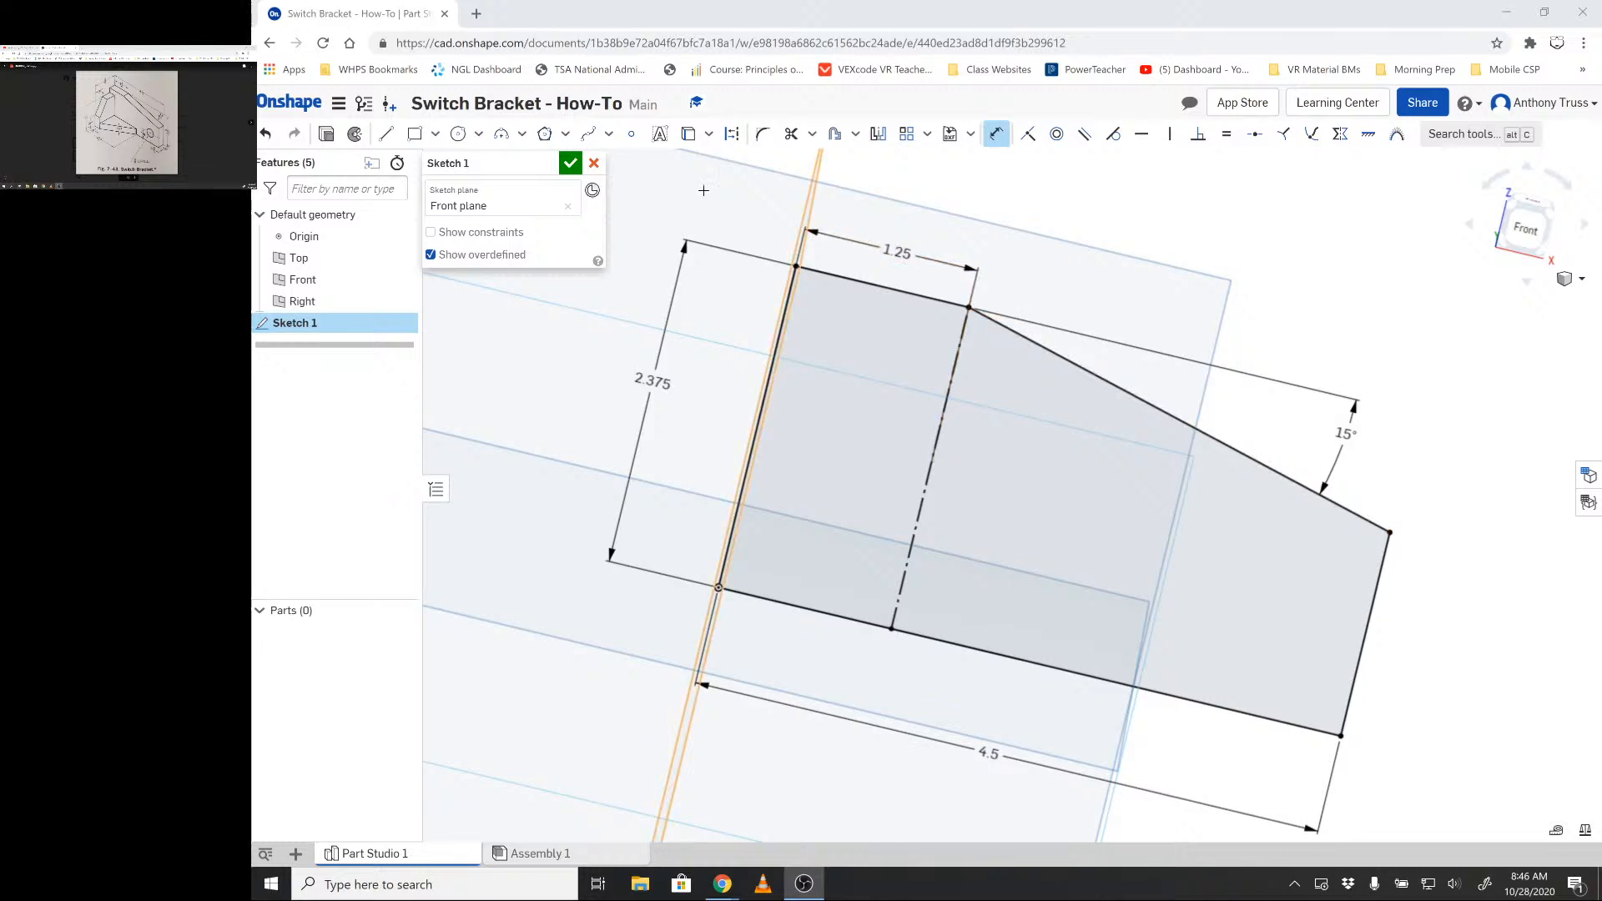
{"action": "key", "text": "n"}
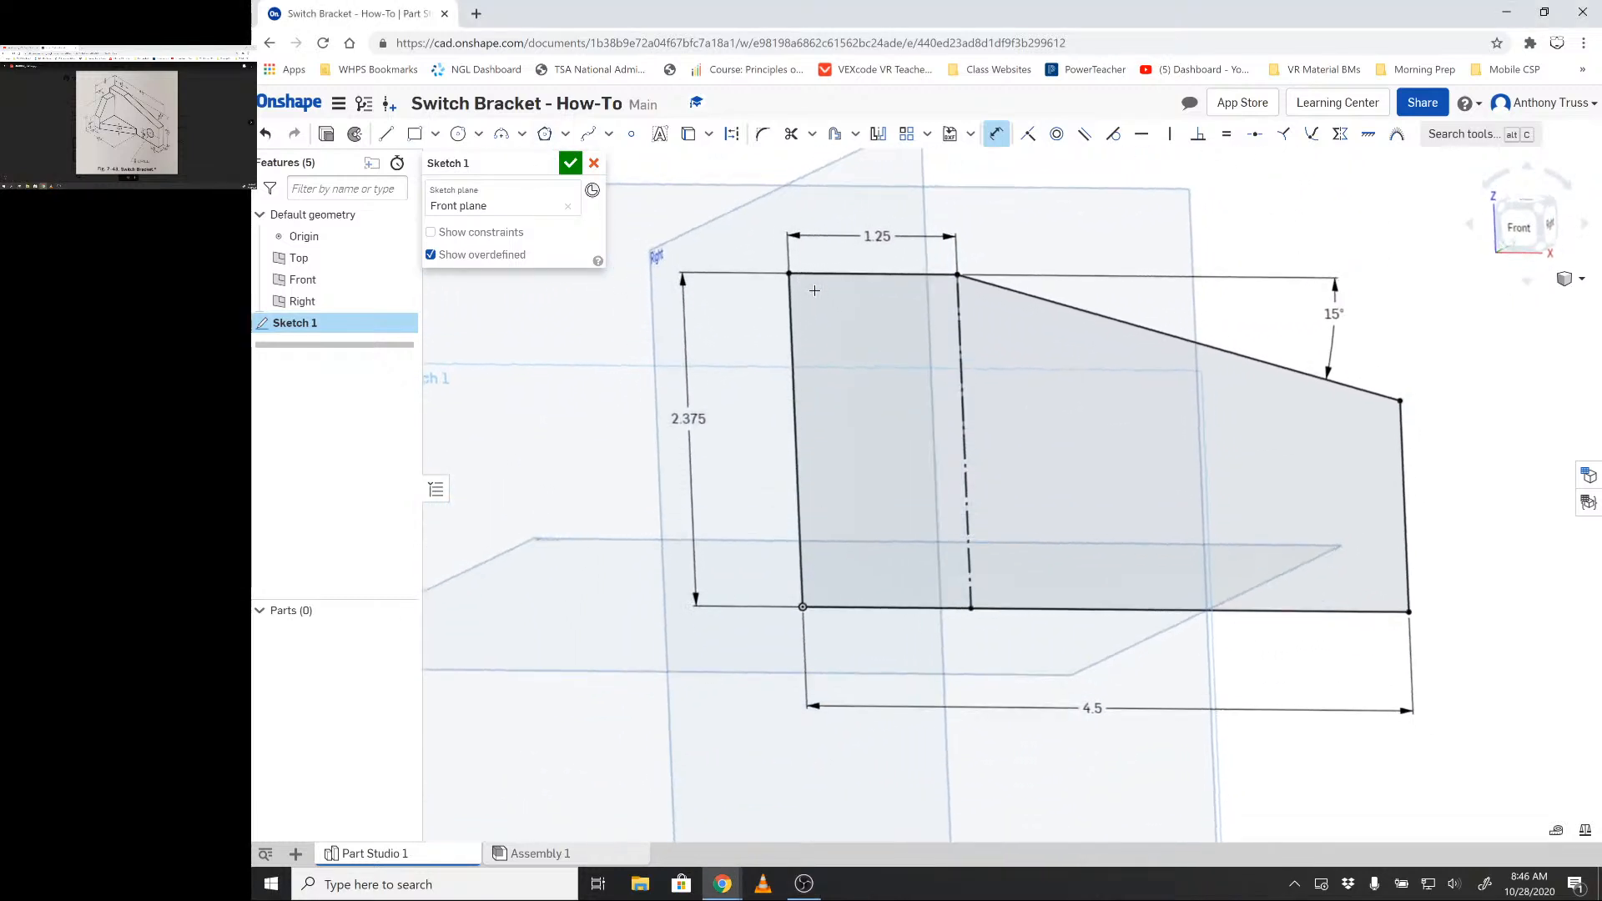
{"action": "scroll", "coordinate": [1233, 404], "scroll_direction": "up", "scroll_amount": 4}
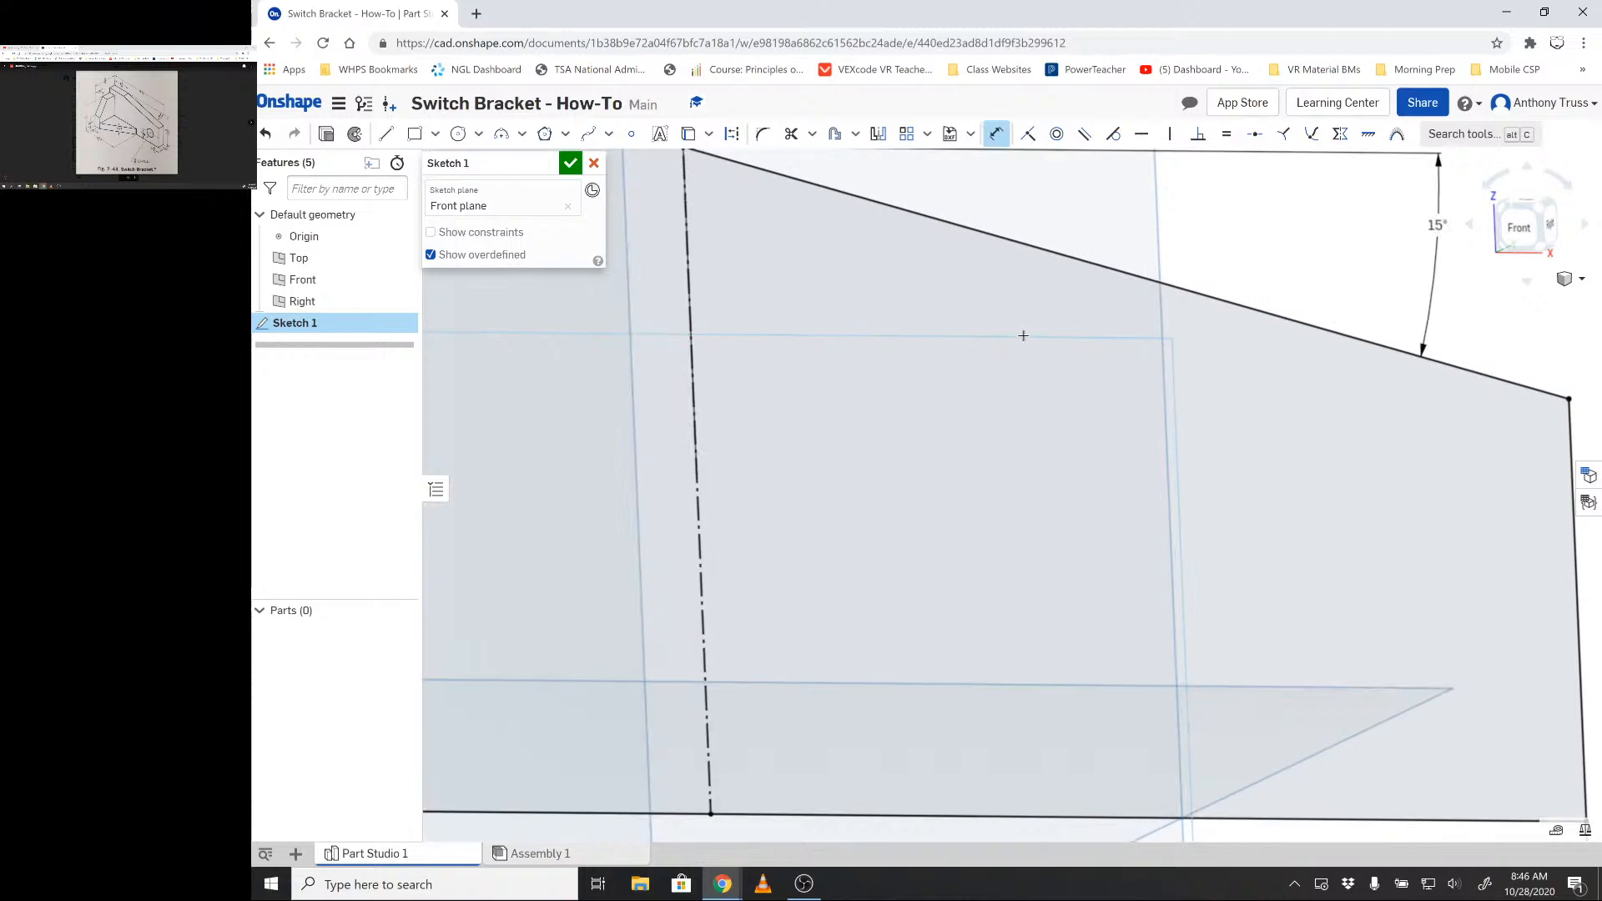
{"action": "scroll", "coordinate": [918, 321], "scroll_direction": "down", "scroll_amount": 4}
{"action": "key", "text": "c"}
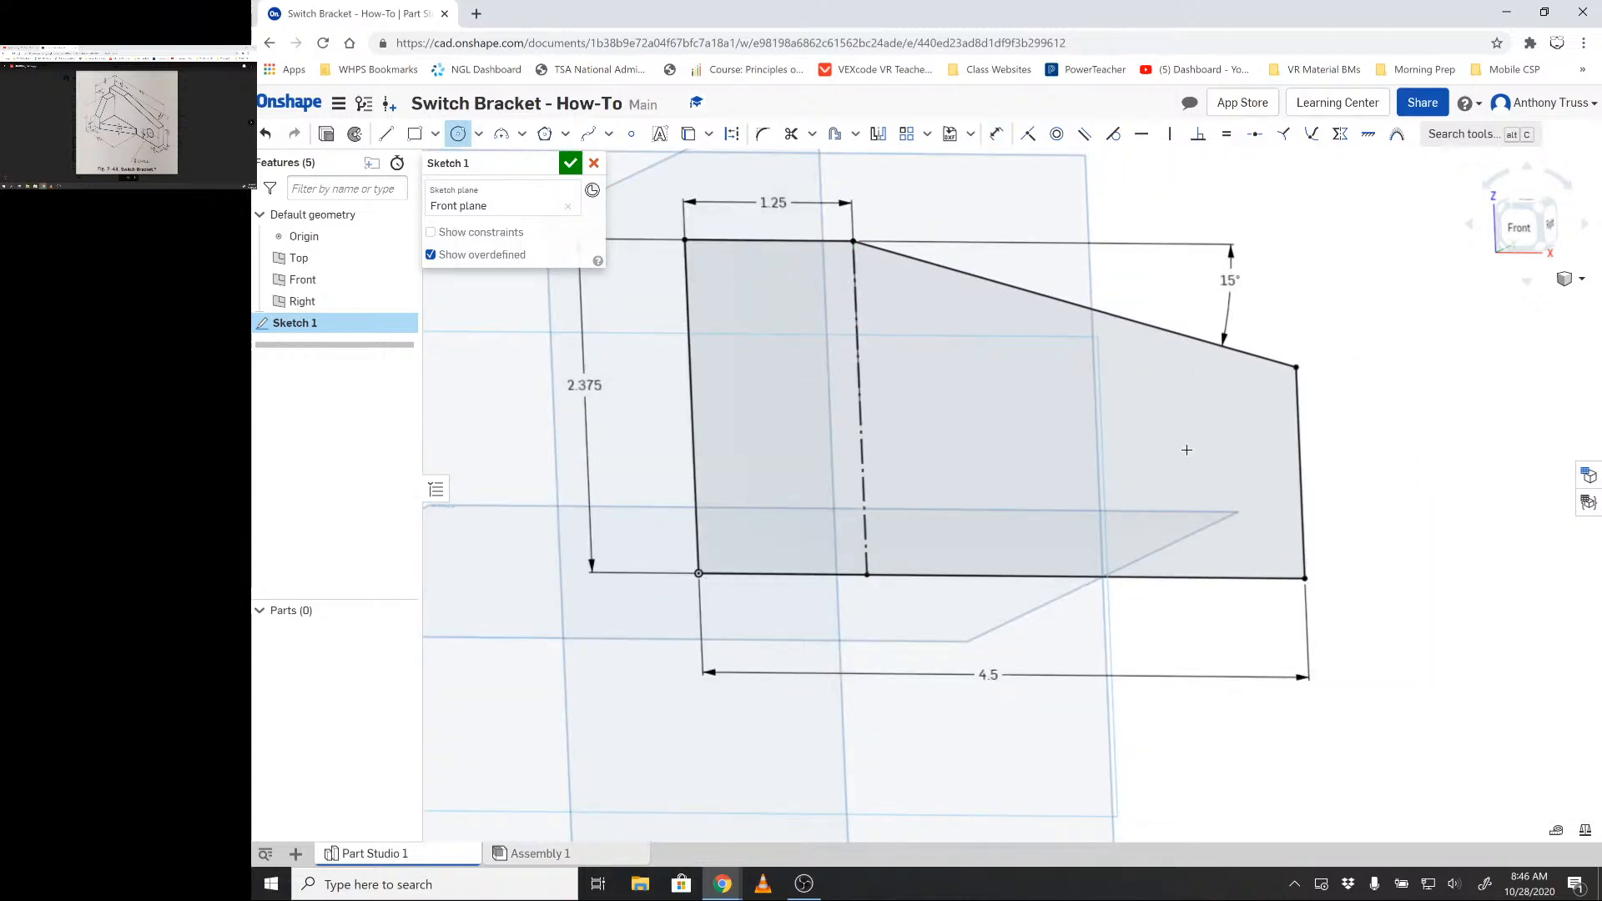
{"action": "left_click_drag", "start_coordinate": [1186, 450], "coordinate": [1223, 450]}
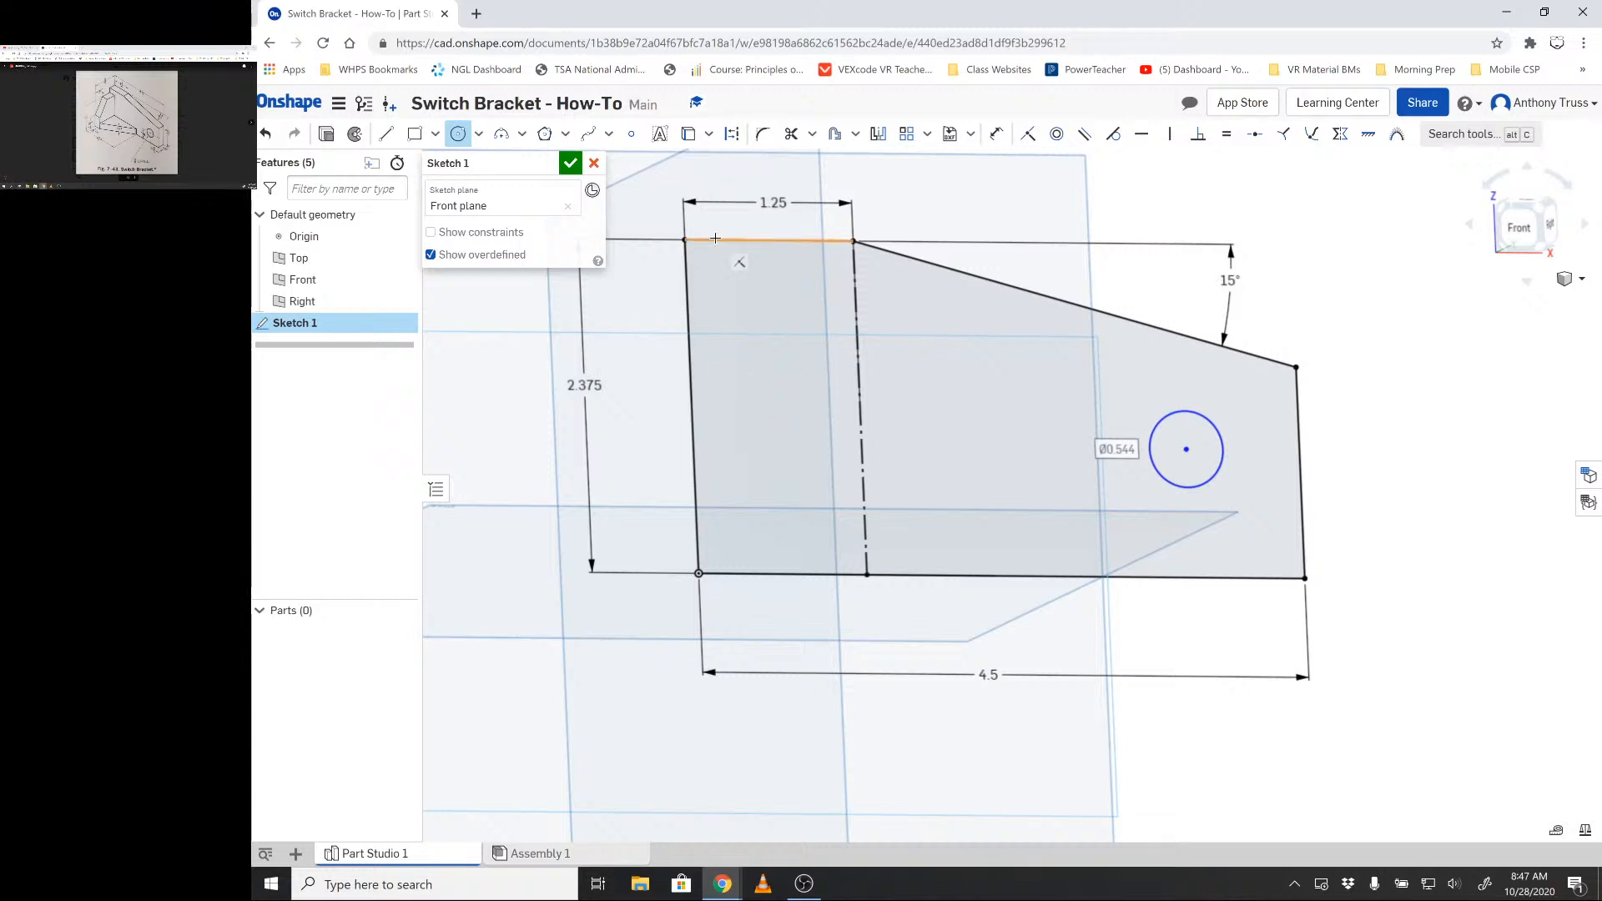
- Dimension the circle's center 0.75 in horizontally from the plate's short outer edge, placing the dimension below the profile
{"action": "key", "text": "d"}
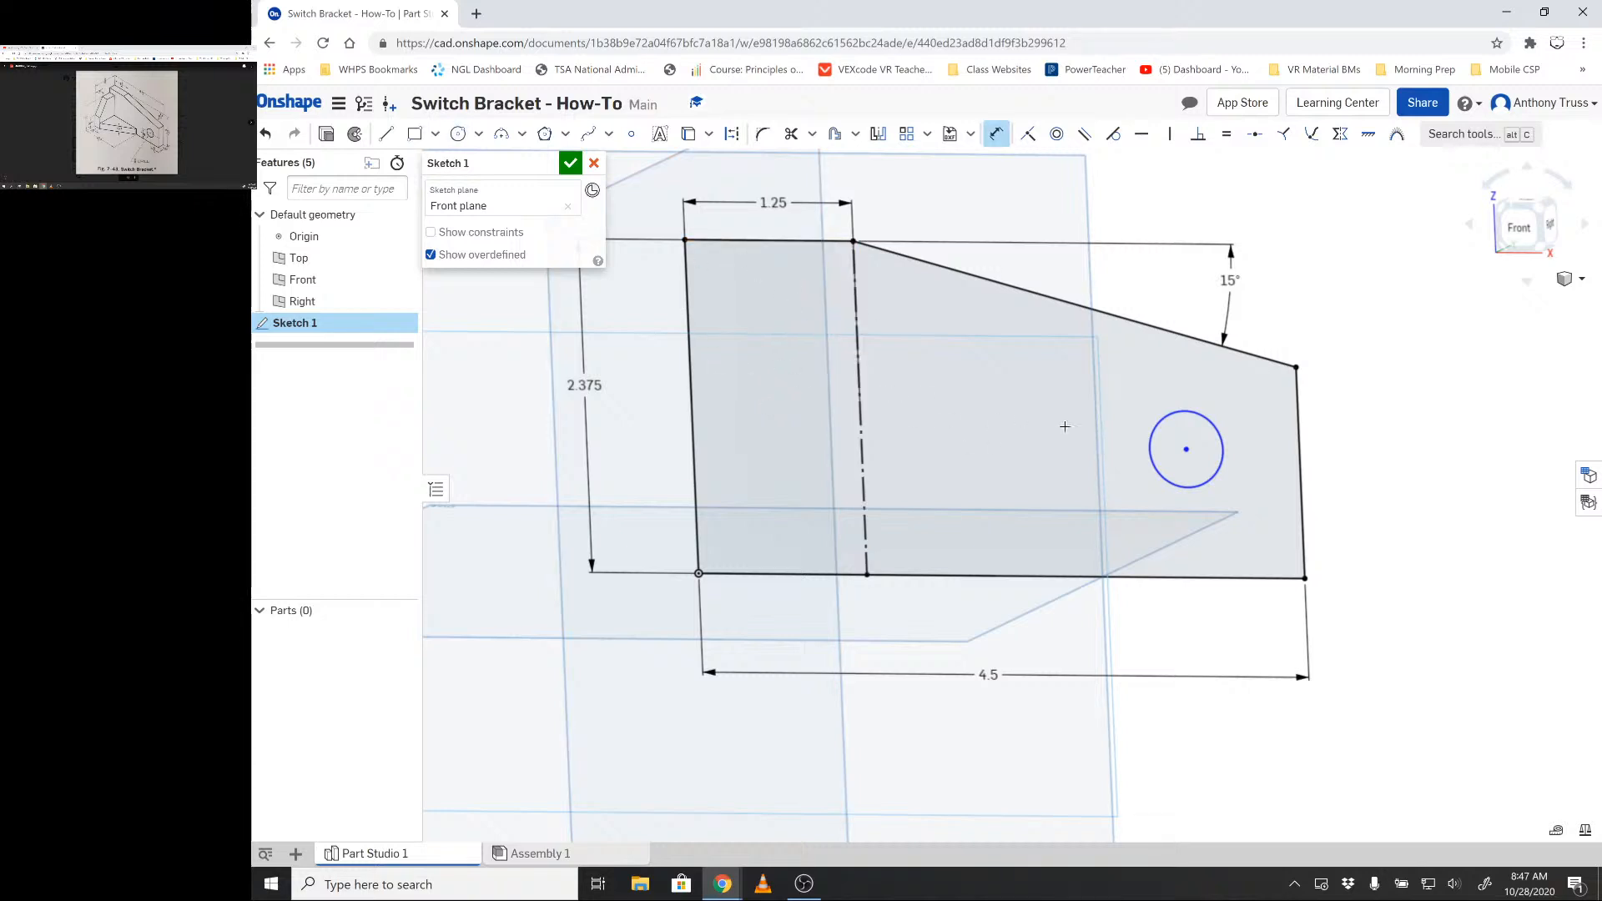
{"action": "left_click", "coordinate": [1303, 490]}
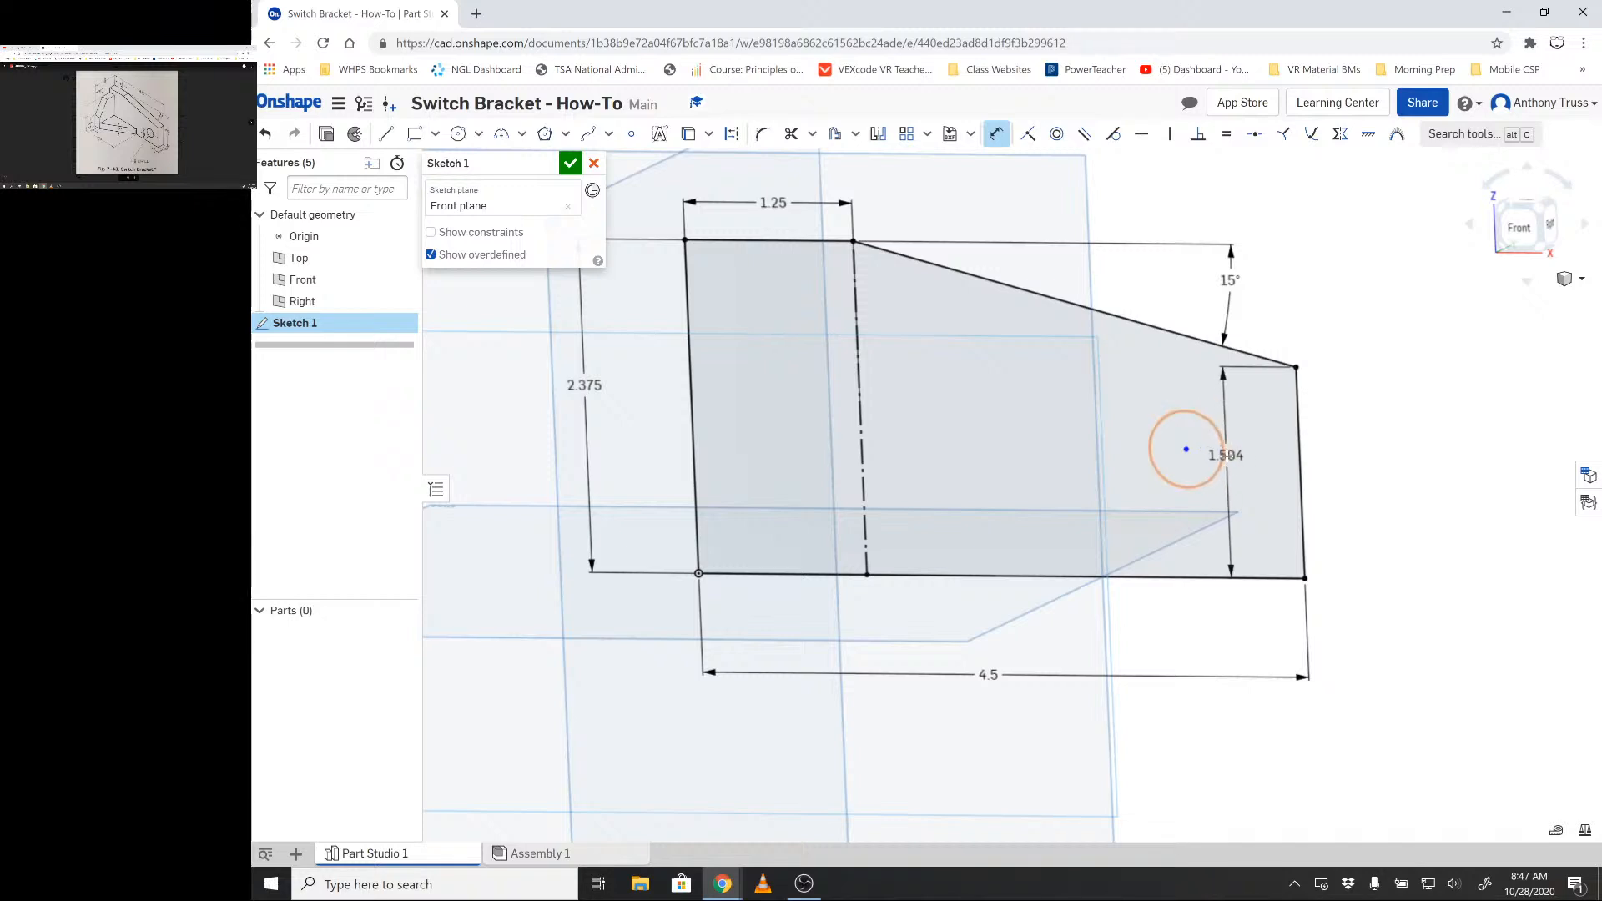
{"action": "left_click", "coordinate": [1187, 449]}
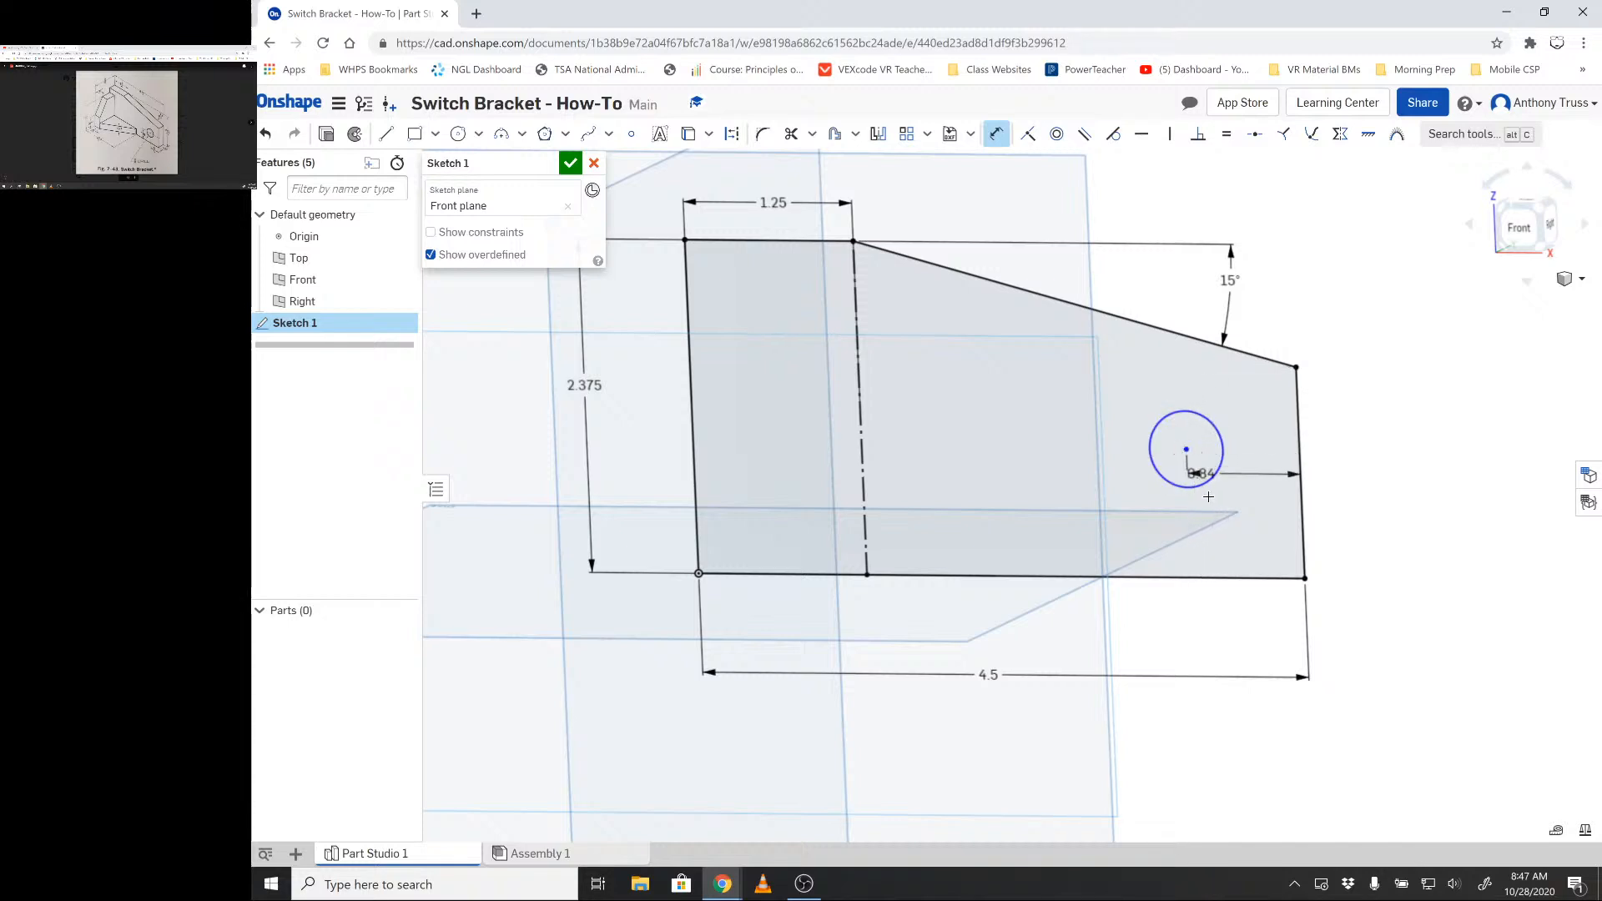
{"action": "left_click", "coordinate": [1255, 638]}
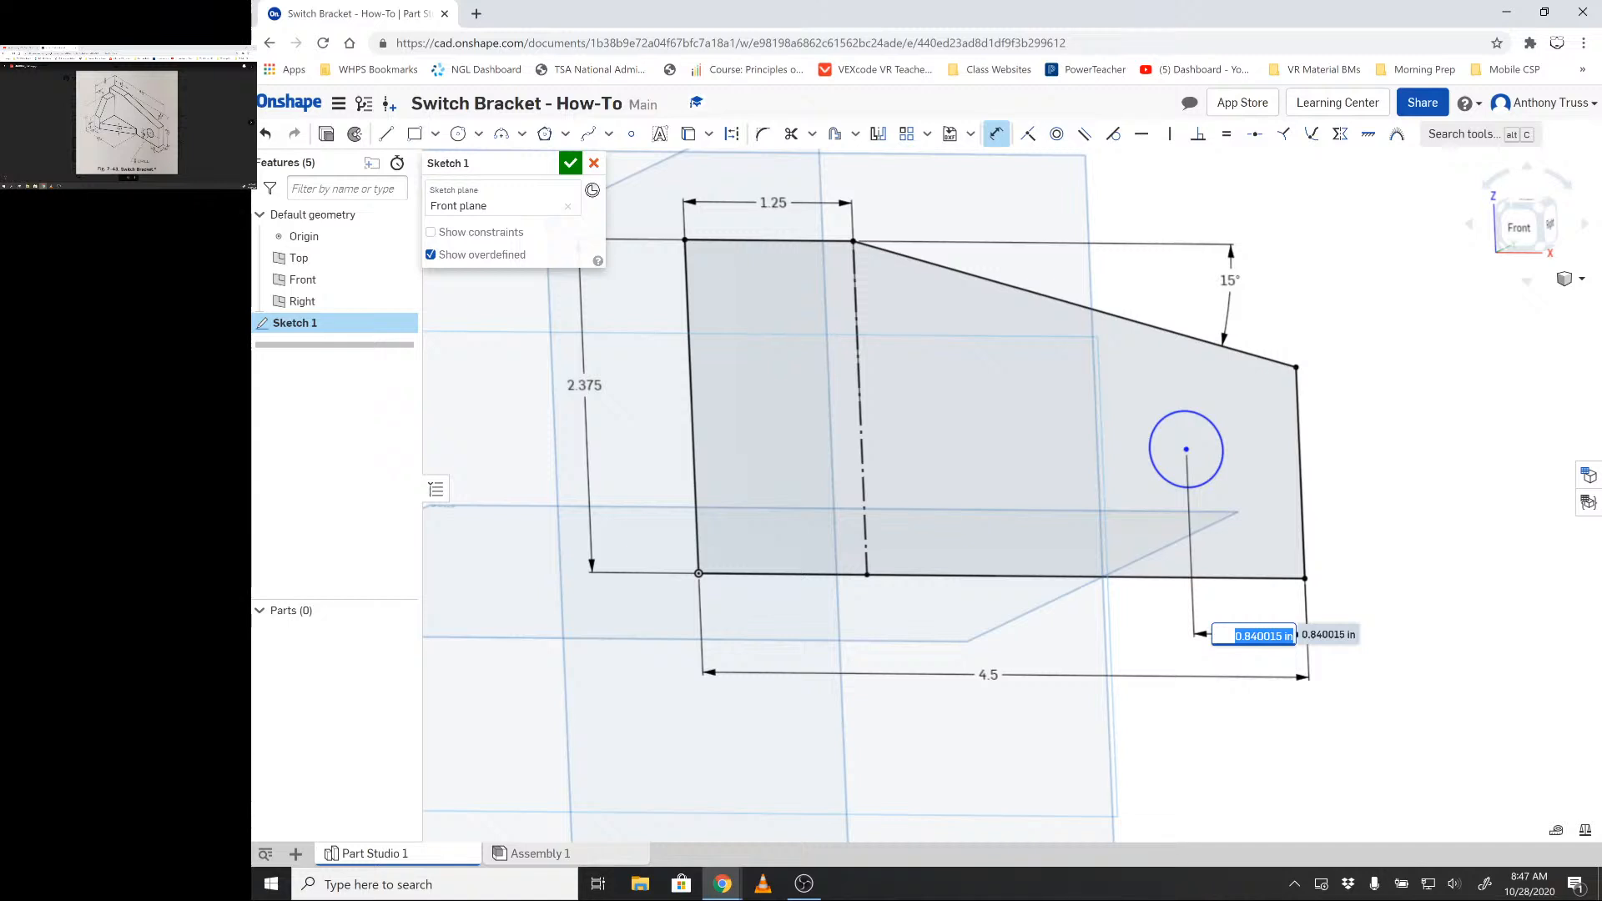
{"action": "key", "text": "BackSpace"}
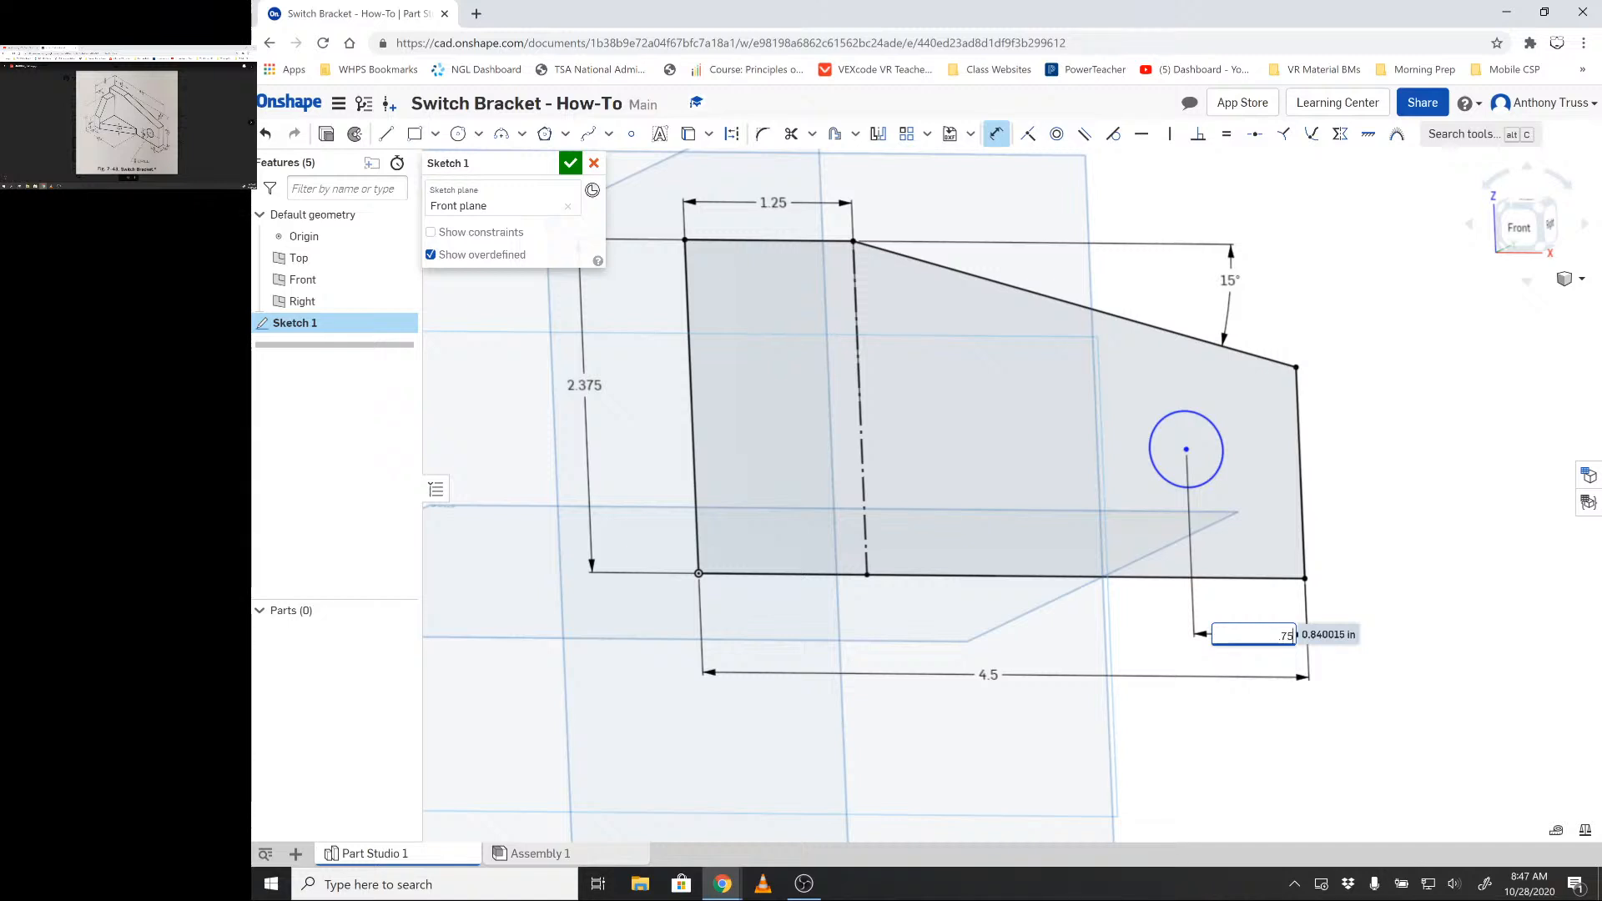
{"action": "key", "text": "Return"}
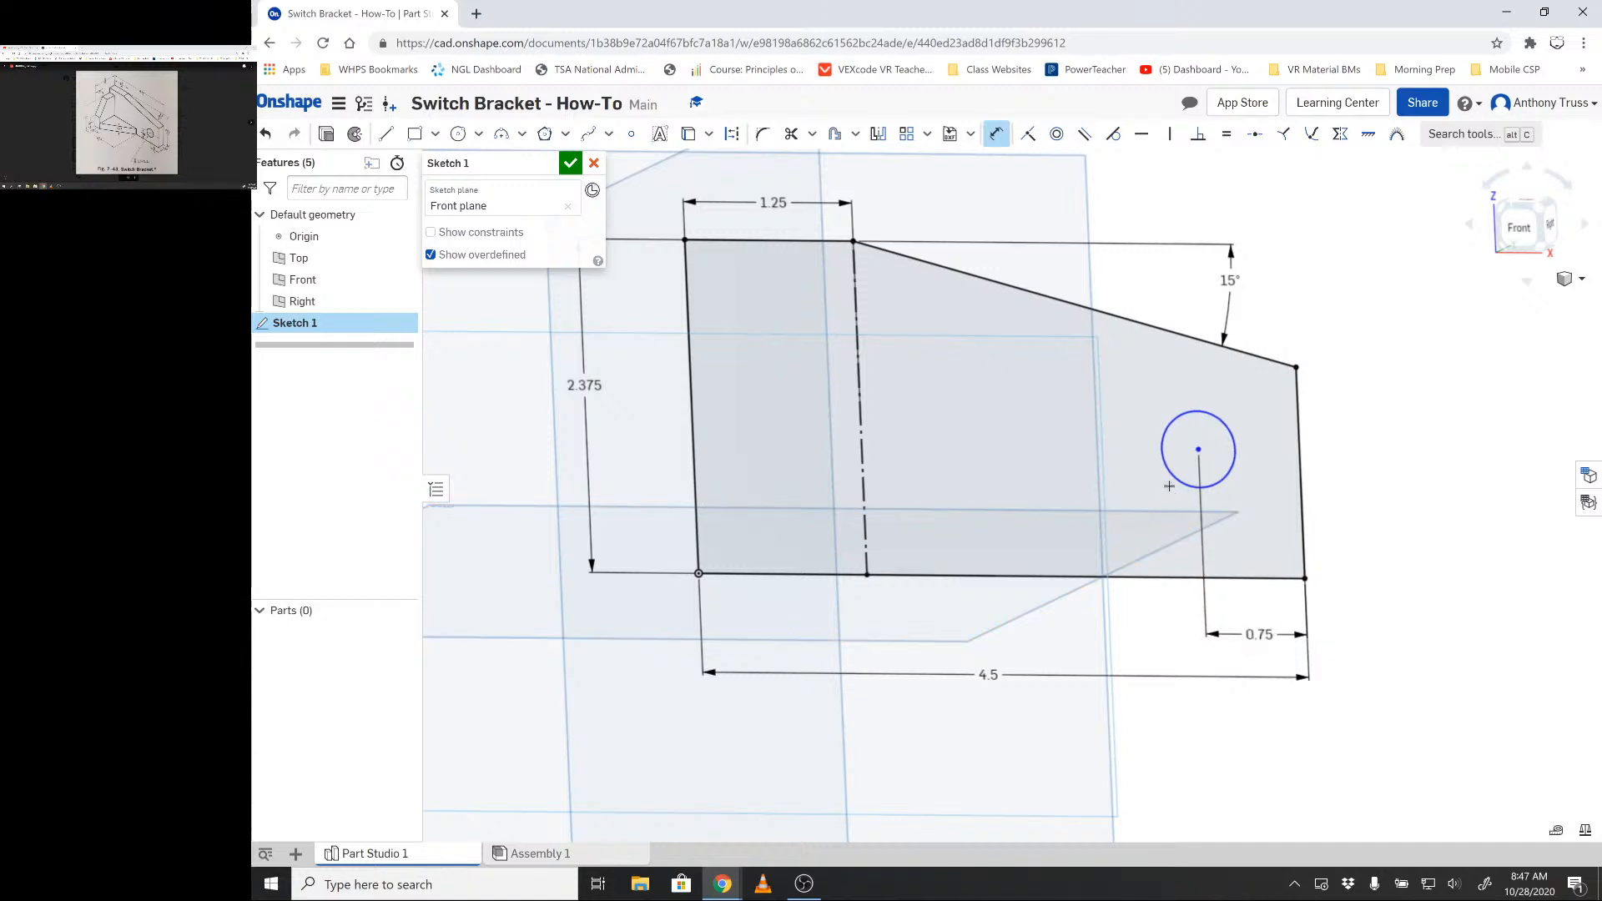
- Dimension the circle's center 3/4 in above the plate's lower edge, placing the dimension outside the short outer edge
{"action": "left_click", "coordinate": [1199, 452]}
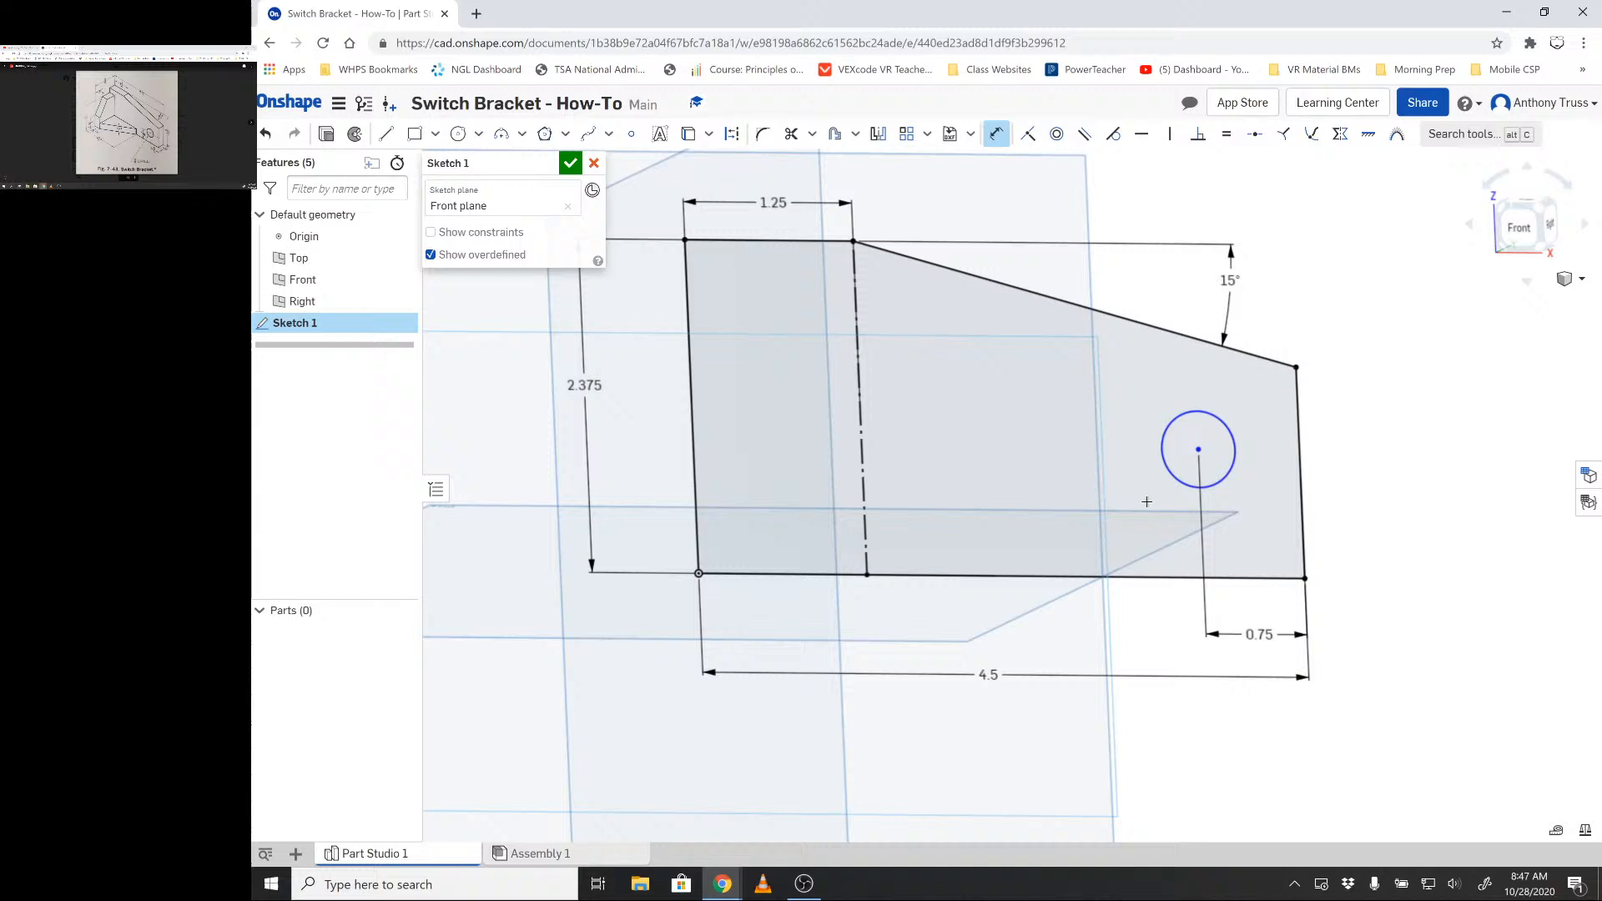
{"action": "left_click", "coordinate": [1160, 575]}
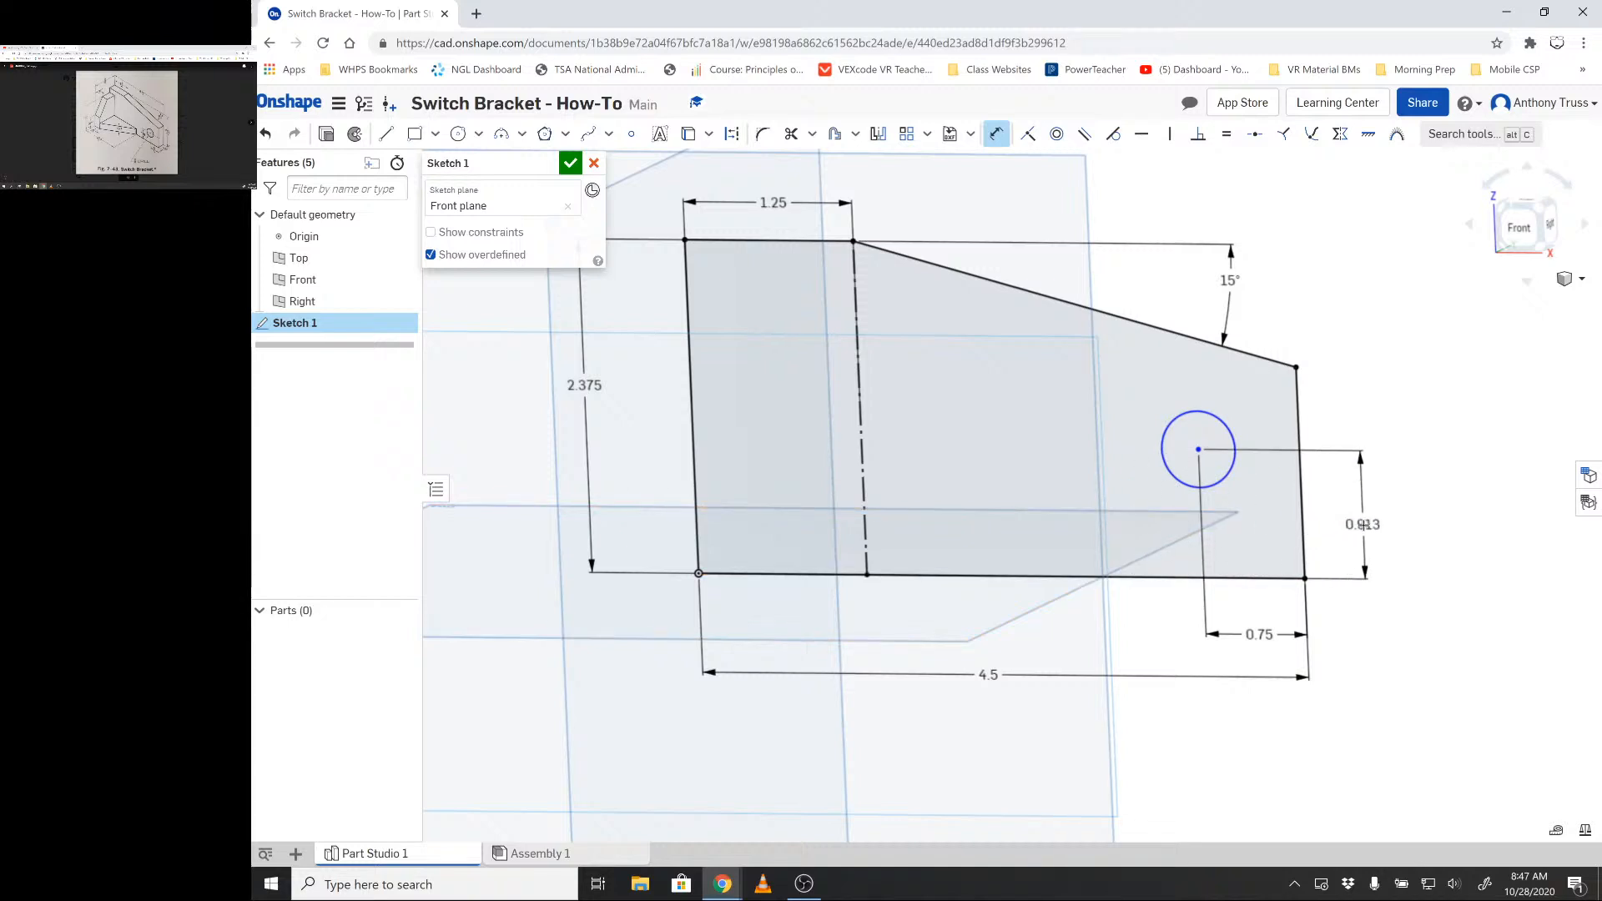
{"action": "left_click", "coordinate": [1363, 525]}
{"action": "type", "text": "3"}
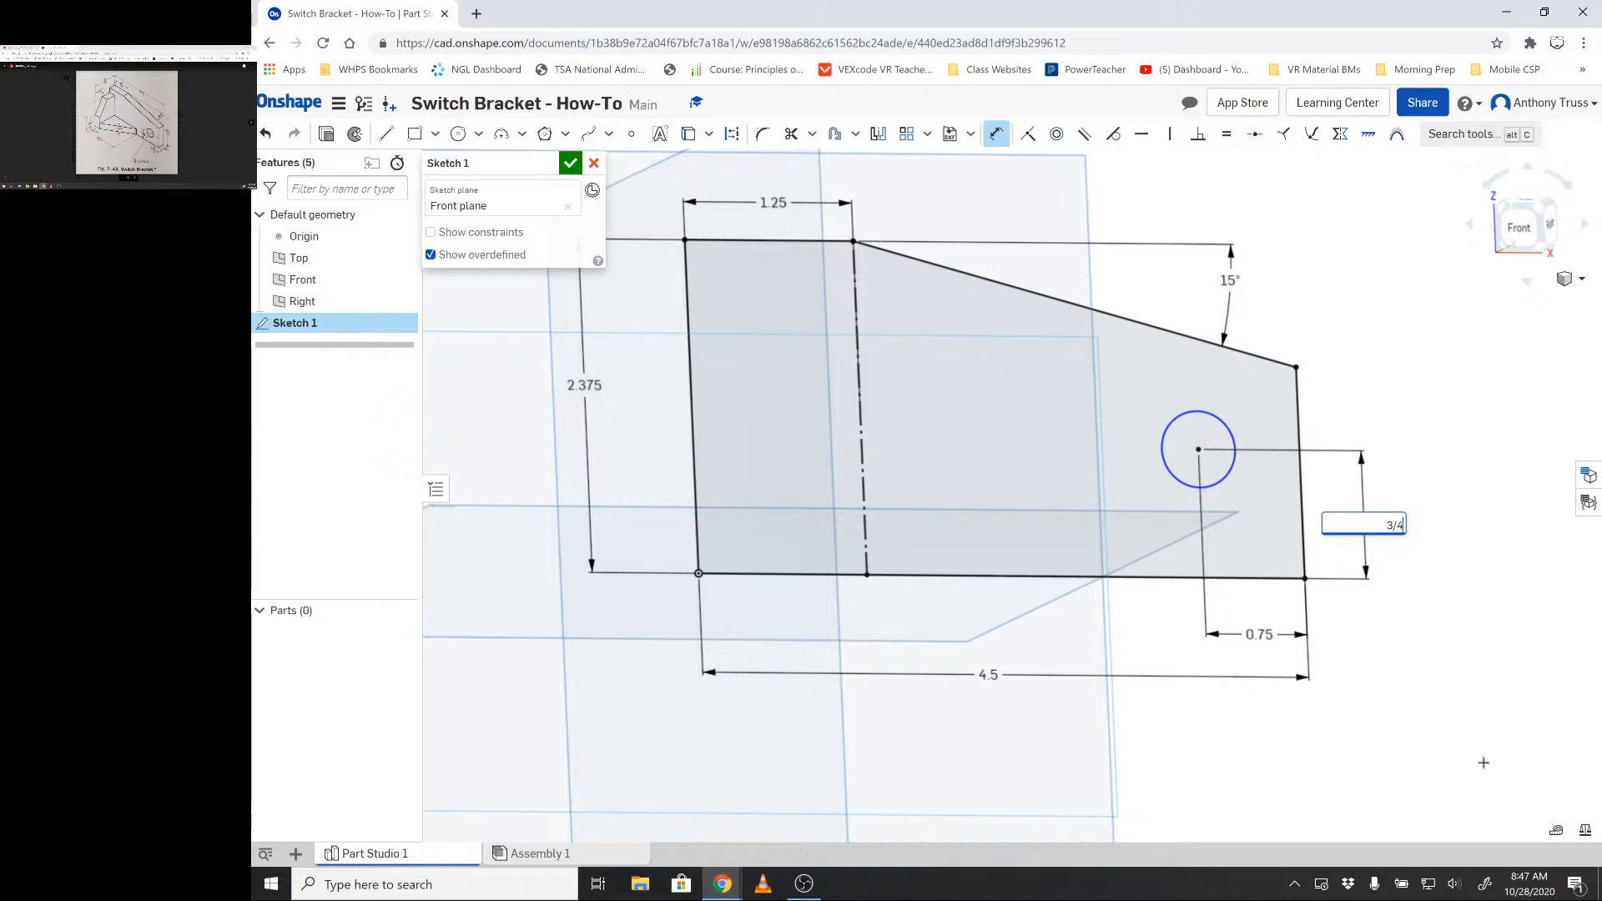
{"action": "type", "text": "/4"}
{"action": "key", "text": "Return"}
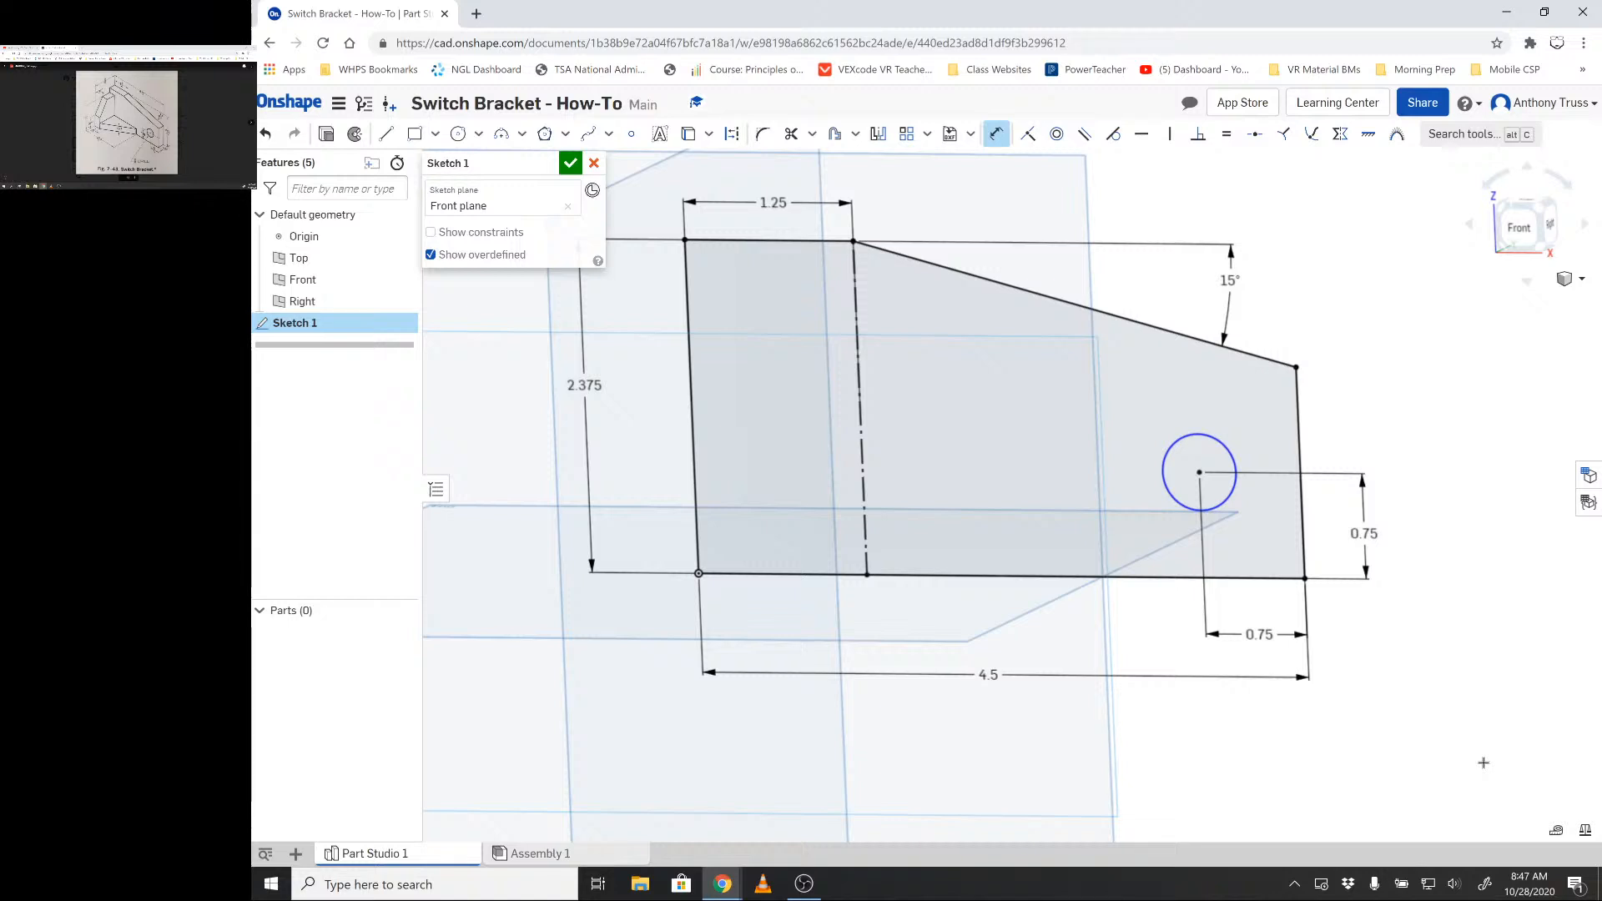
- Set the hole circle's diameter to 5/8 in and finish the plate sketch
{"action": "left_click", "coordinate": [1232, 455]}
{"action": "left_click", "coordinate": [1427, 368]}
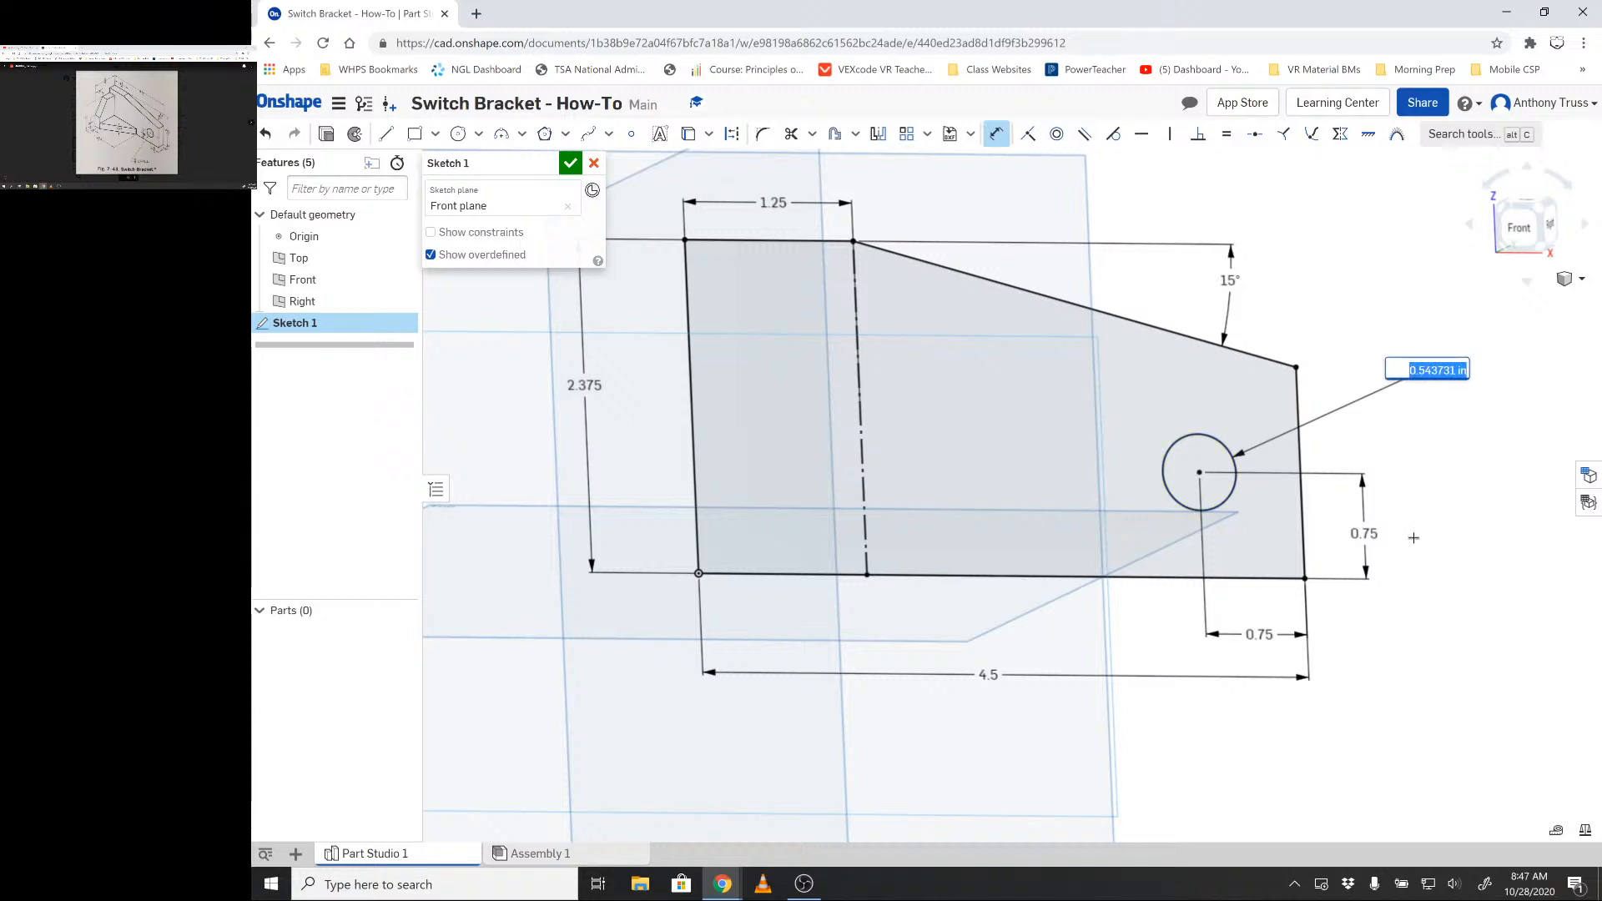
{"action": "type", "text": "5/8"}
{"action": "key", "text": "Return"}
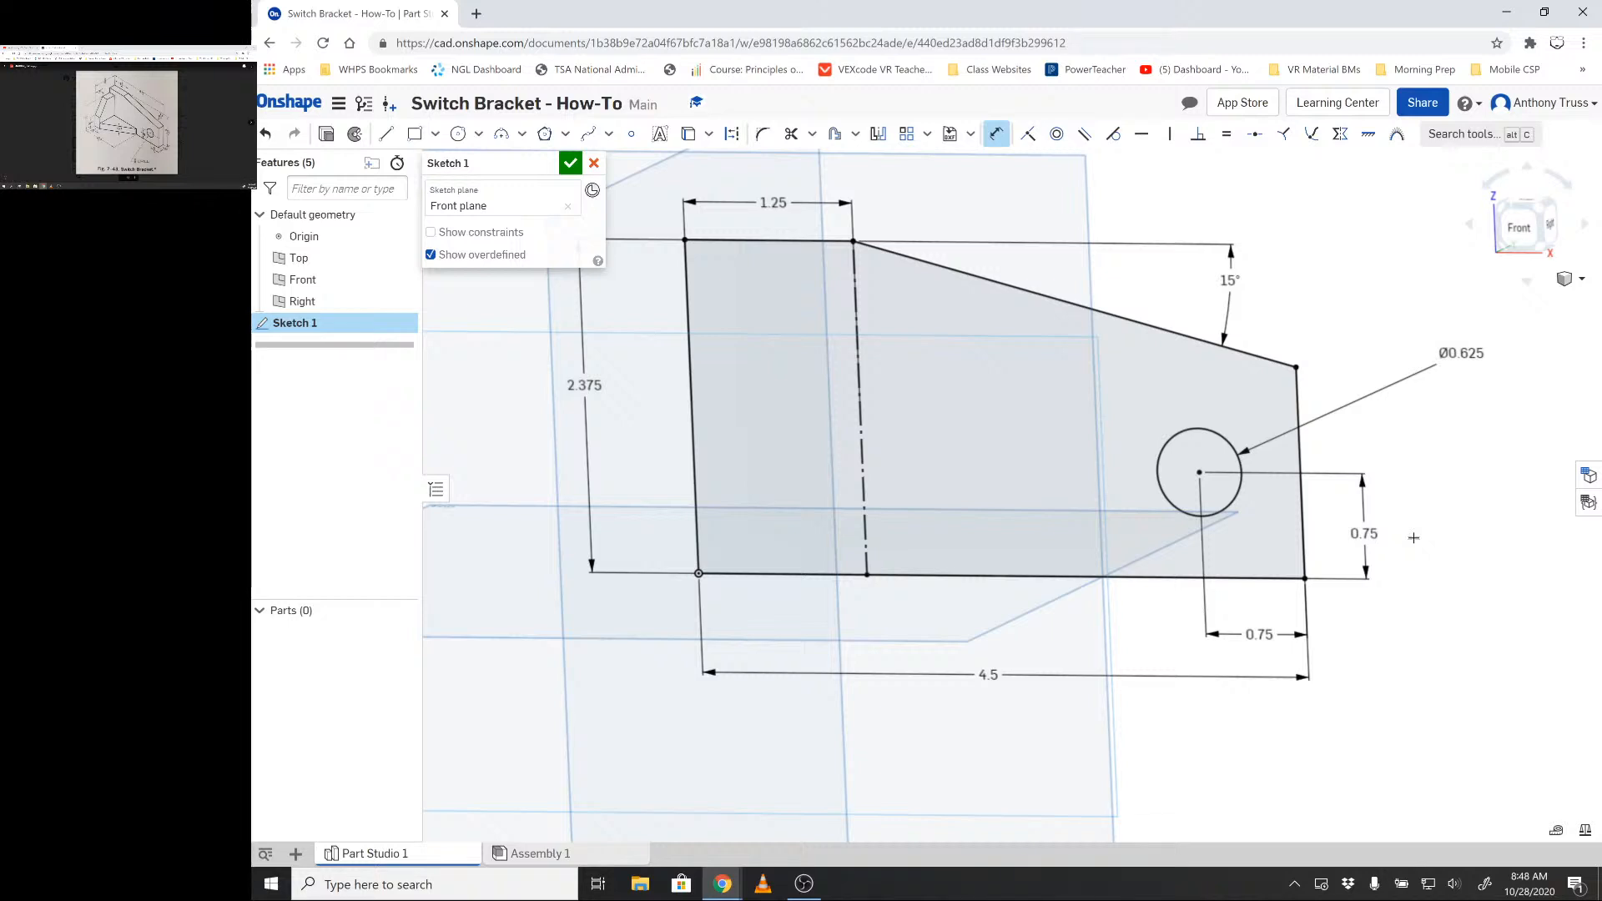
{"action": "left_click", "coordinate": [570, 164]}
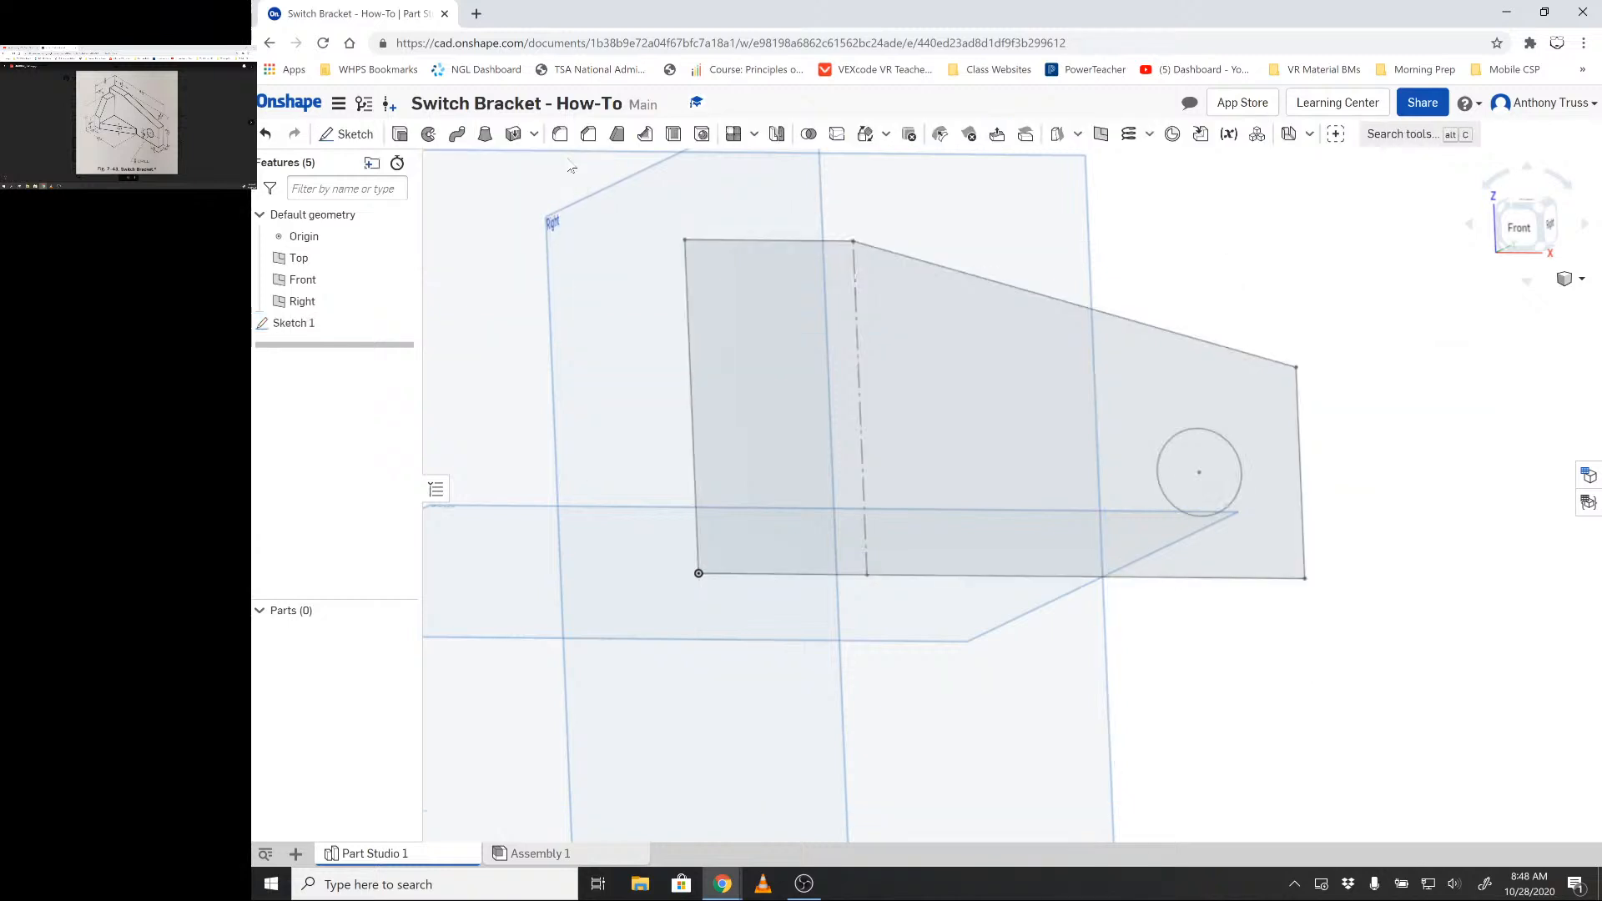
- Extrude the plate sketch as a new solid with a blind depth of 7/16 in
{"action": "right_click_drag", "start_coordinate": [615, 322], "coordinate": [578, 269]}
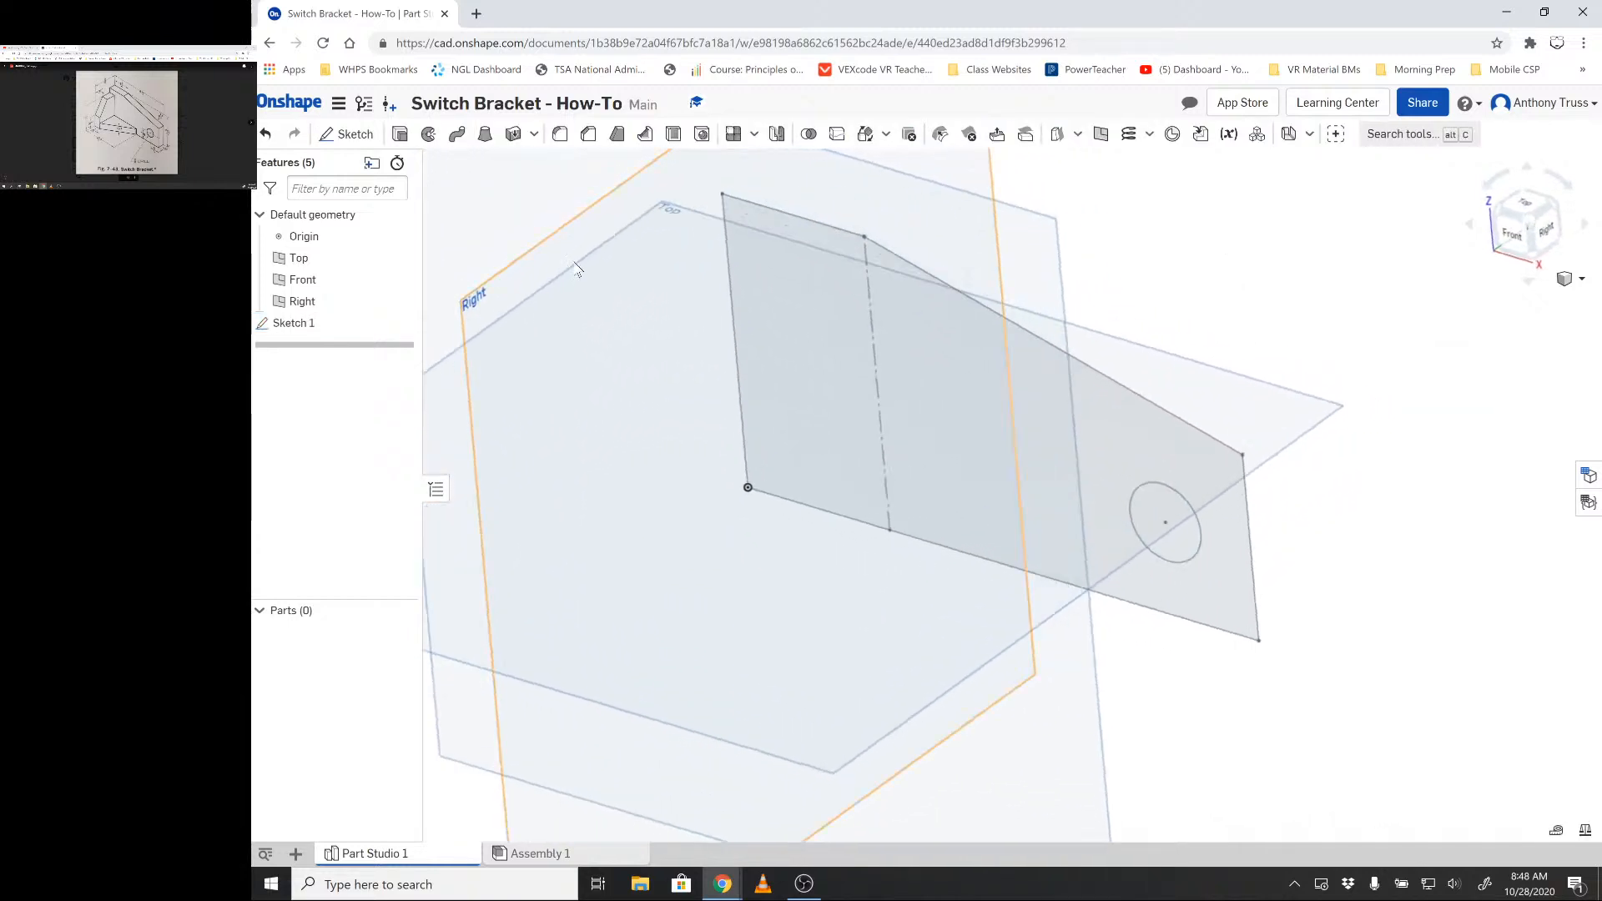
{"action": "left_click", "coordinate": [293, 323]}
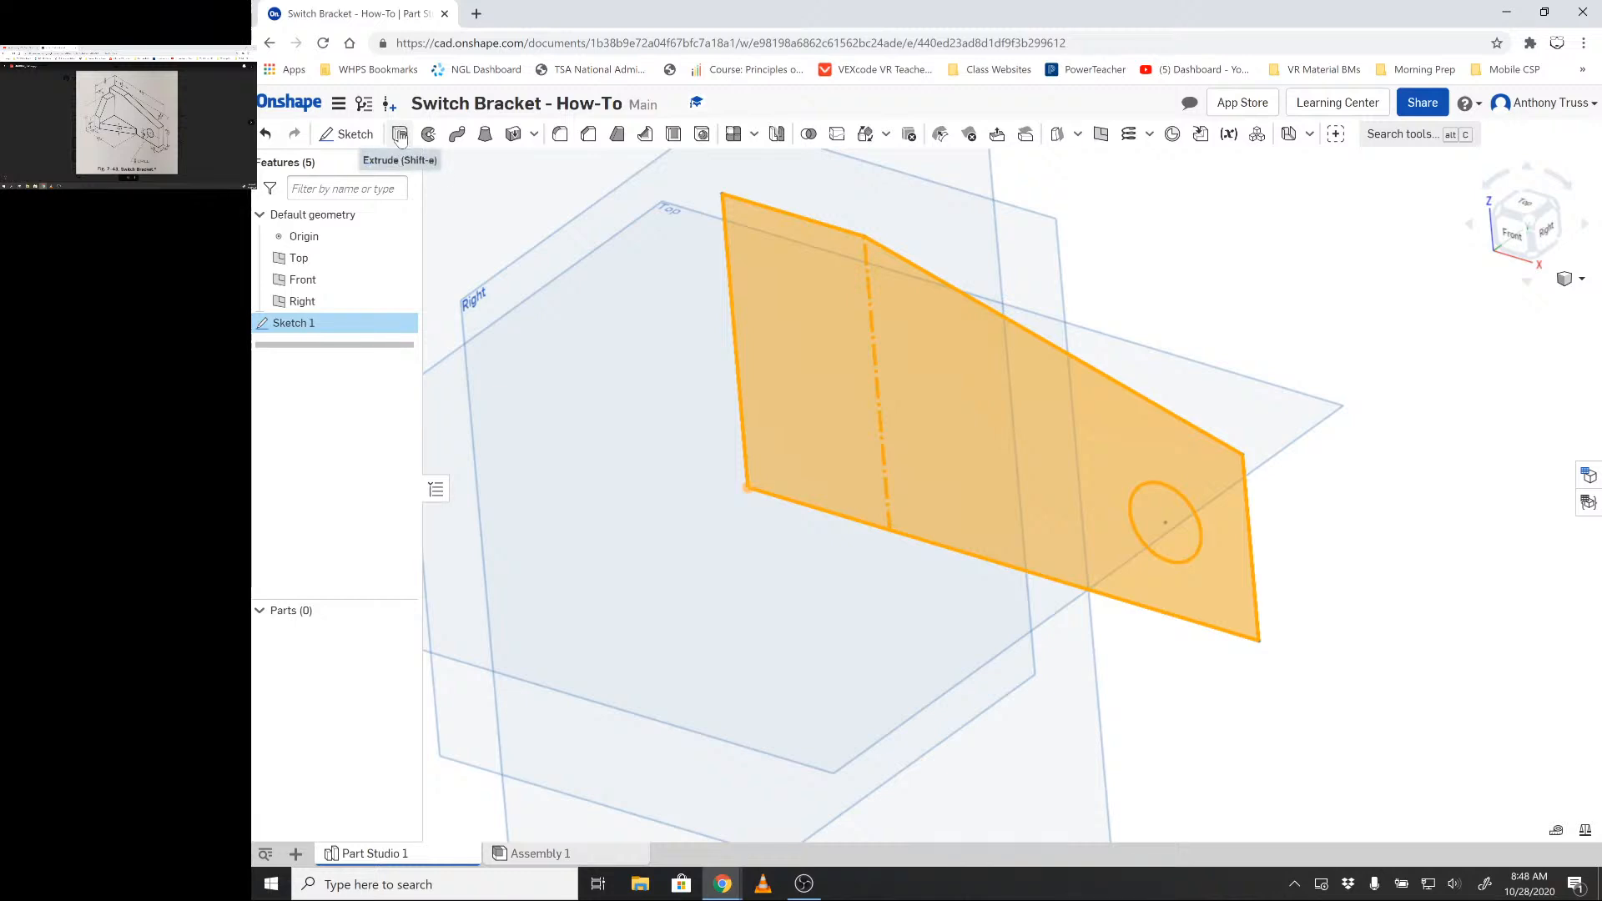
{"action": "left_click", "coordinate": [401, 135]}
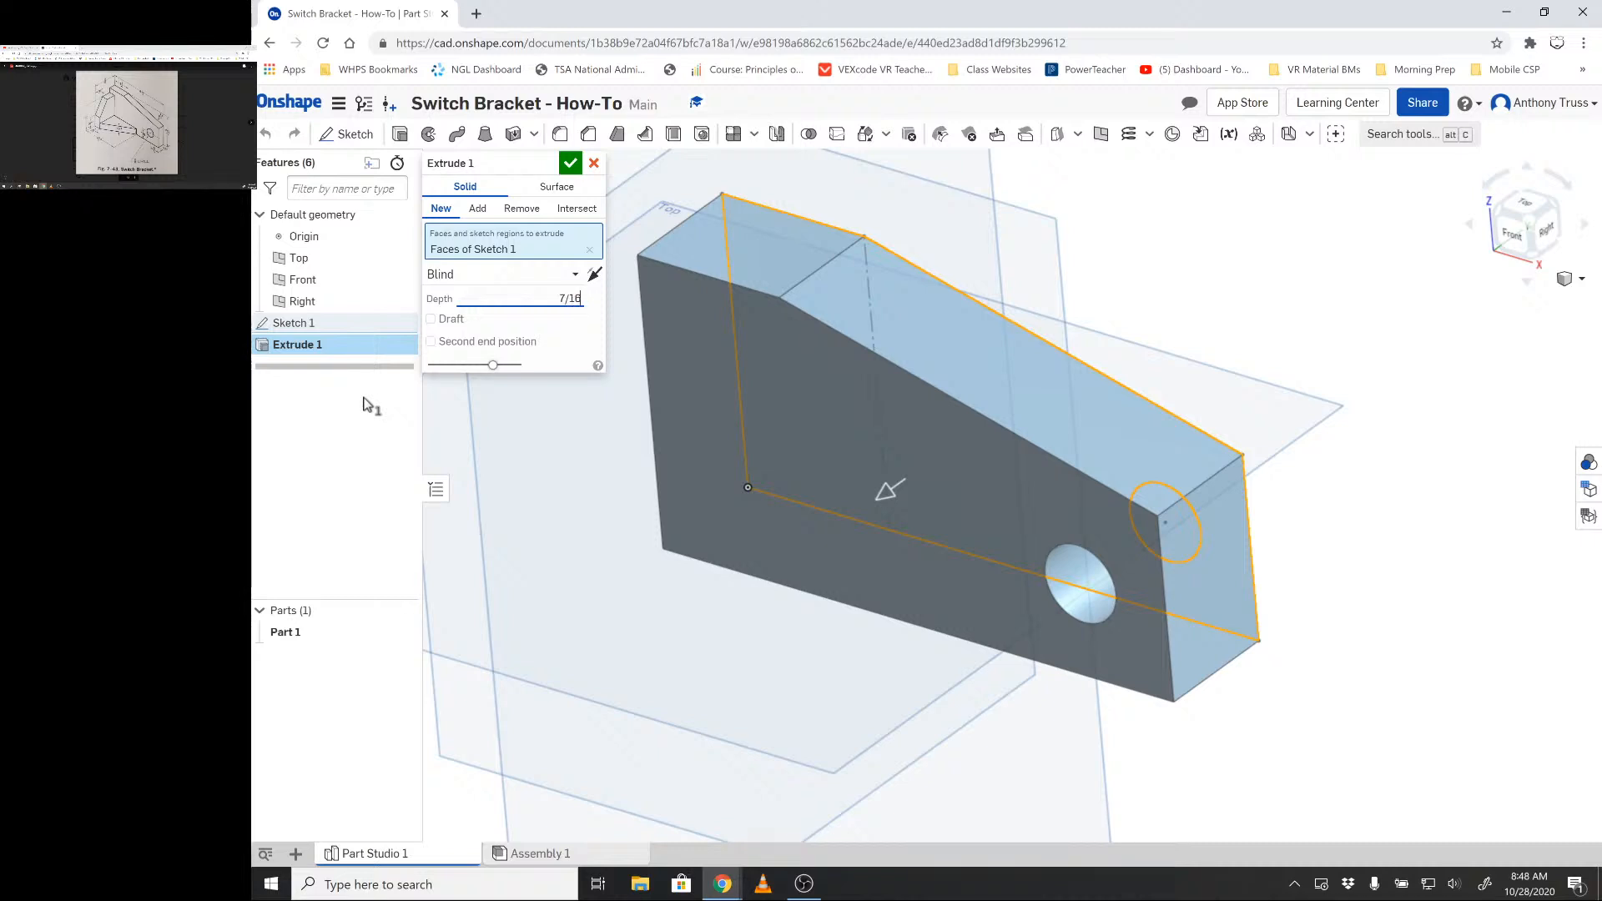
{"action": "key", "text": "Return"}
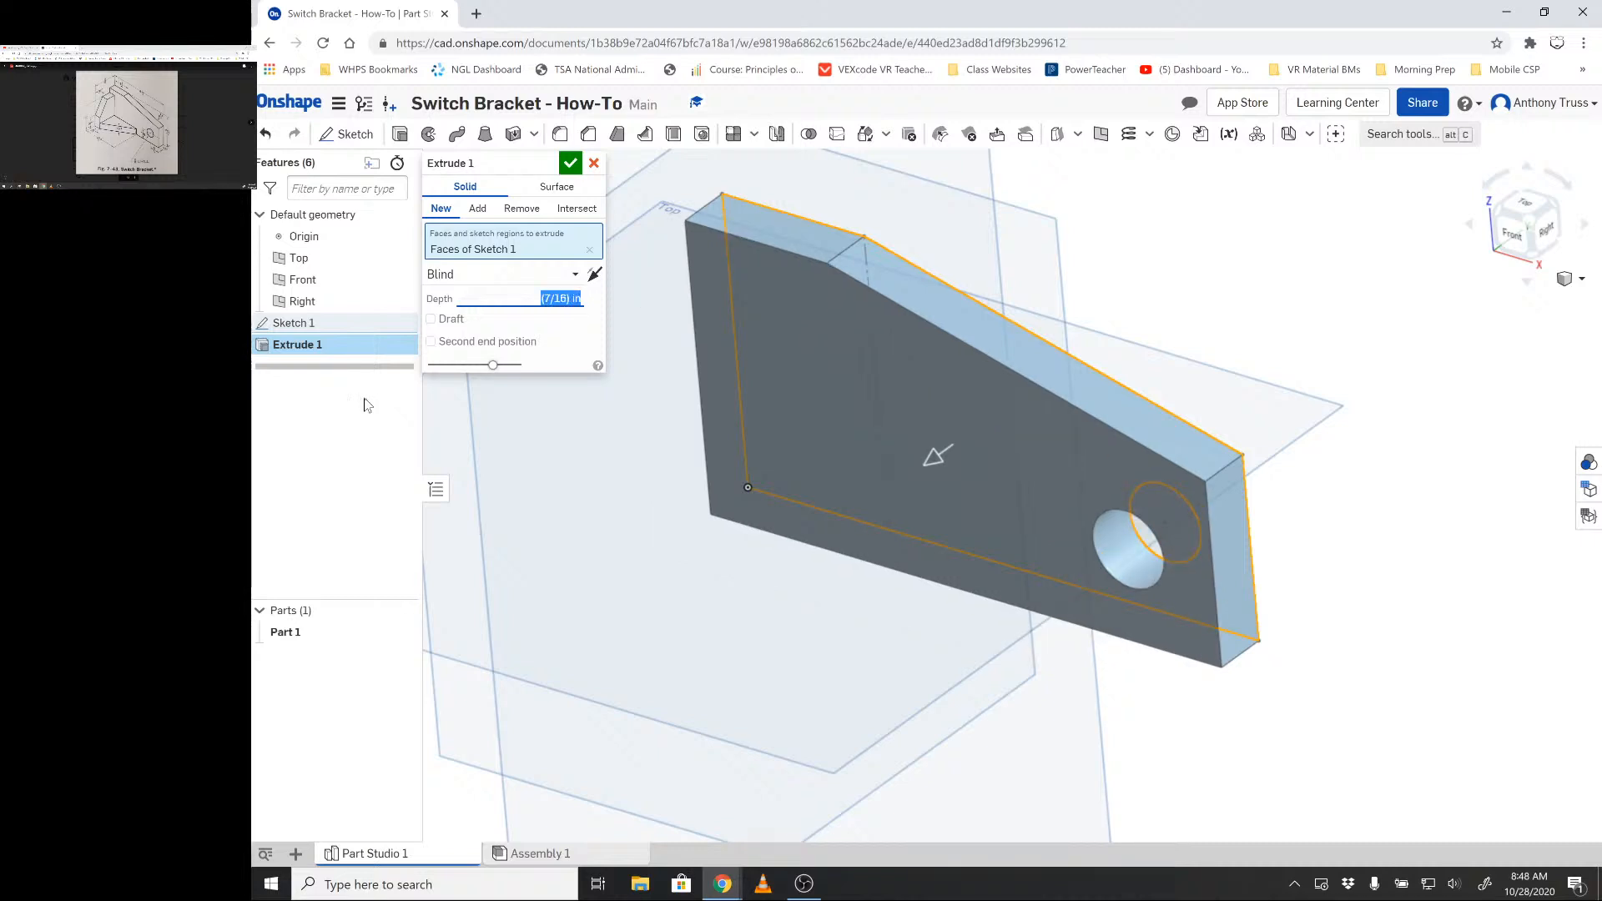
{"action": "key", "text": "Return"}
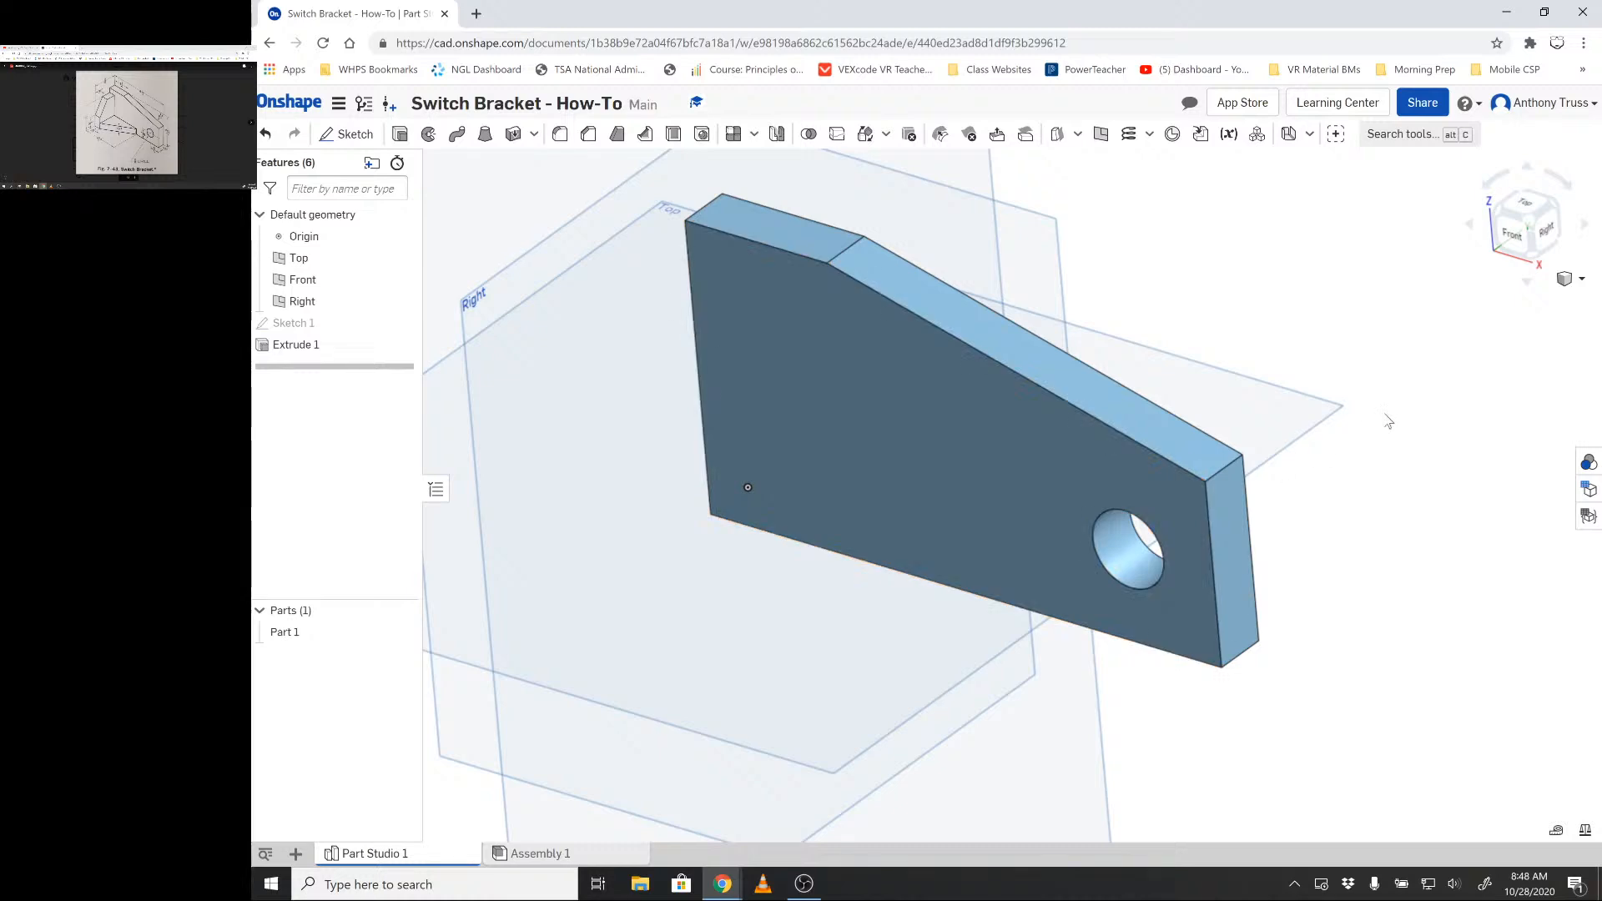
- Switch to the Switch Bracket drawing, capture the whole figure for markup, and box the 1 3/4 dimension
{"action": "mouse_move", "coordinate": [1389, 421]}
{"action": "right_mouse_down"}
{"action": "mouse_move", "coordinate": [1427, 355]}
{"action": "mouse_move", "coordinate": [1388, 418]}
{"action": "right_mouse_up"}
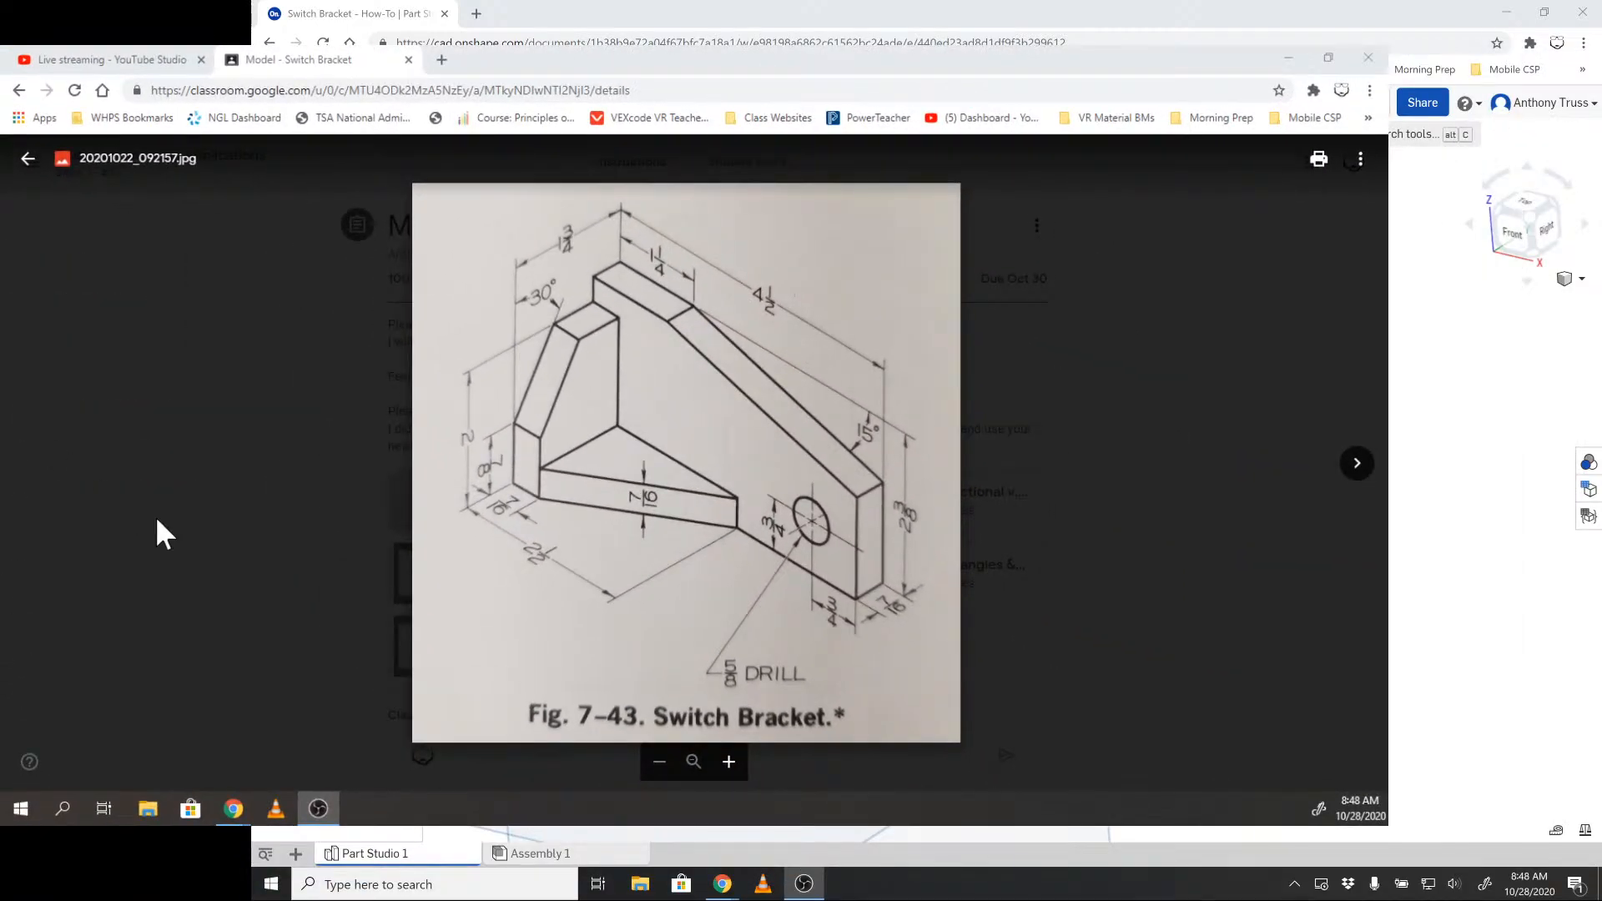
{"action": "key", "text": "Print"}
{"action": "left_click_drag", "start_coordinate": [379, 157], "coordinate": [636, 308]}
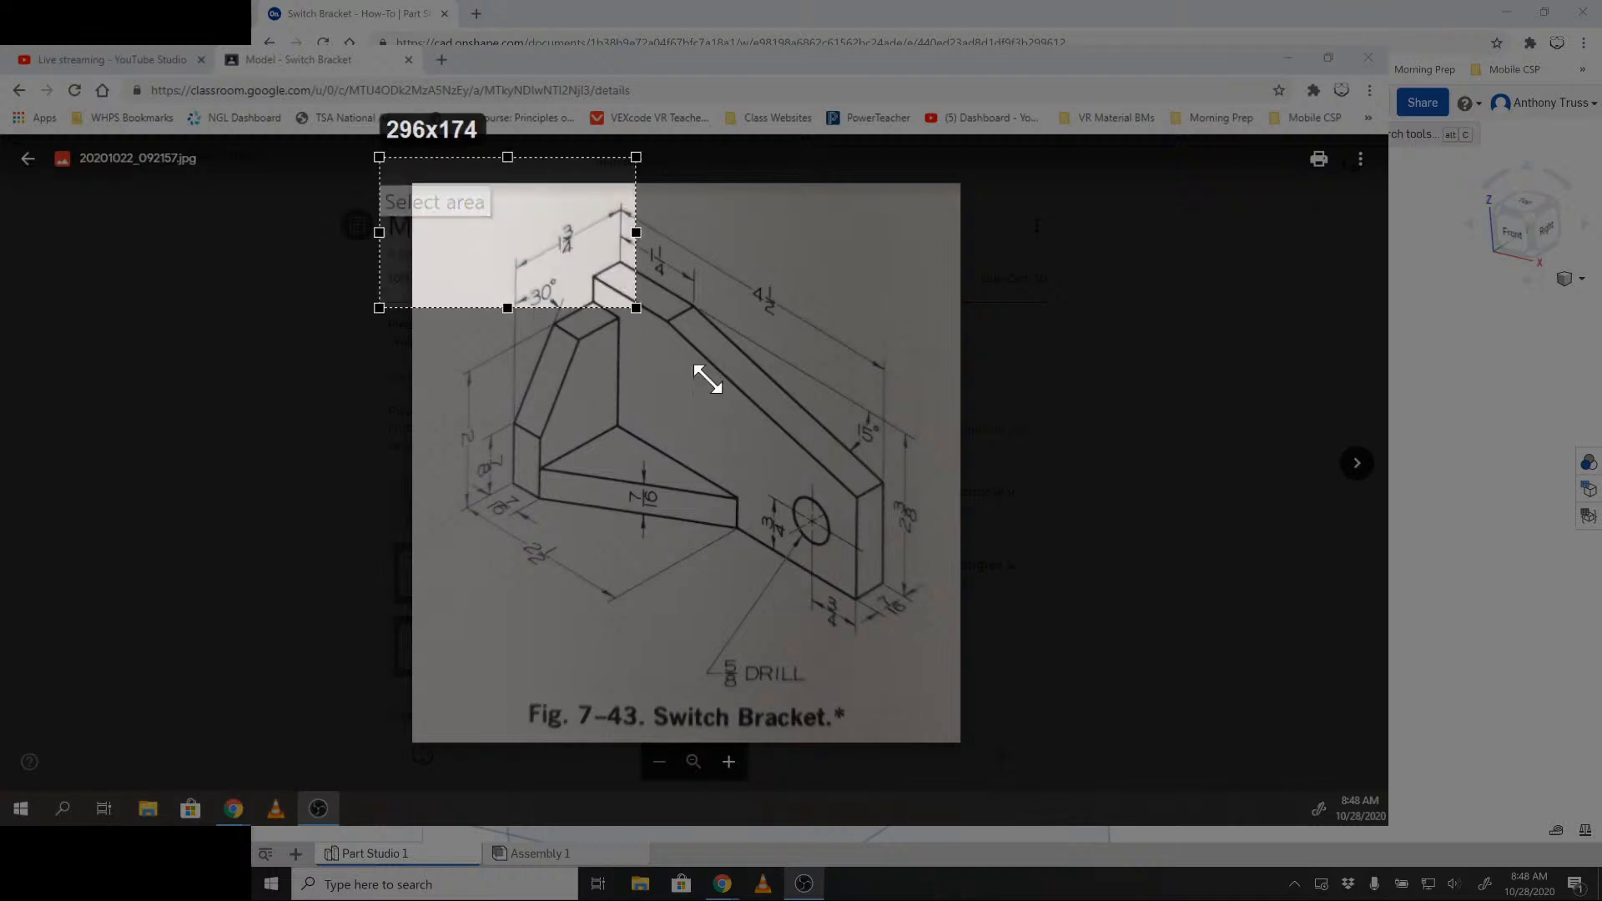
{"action": "left_click_drag", "start_coordinate": [708, 380], "coordinate": [1019, 777]}
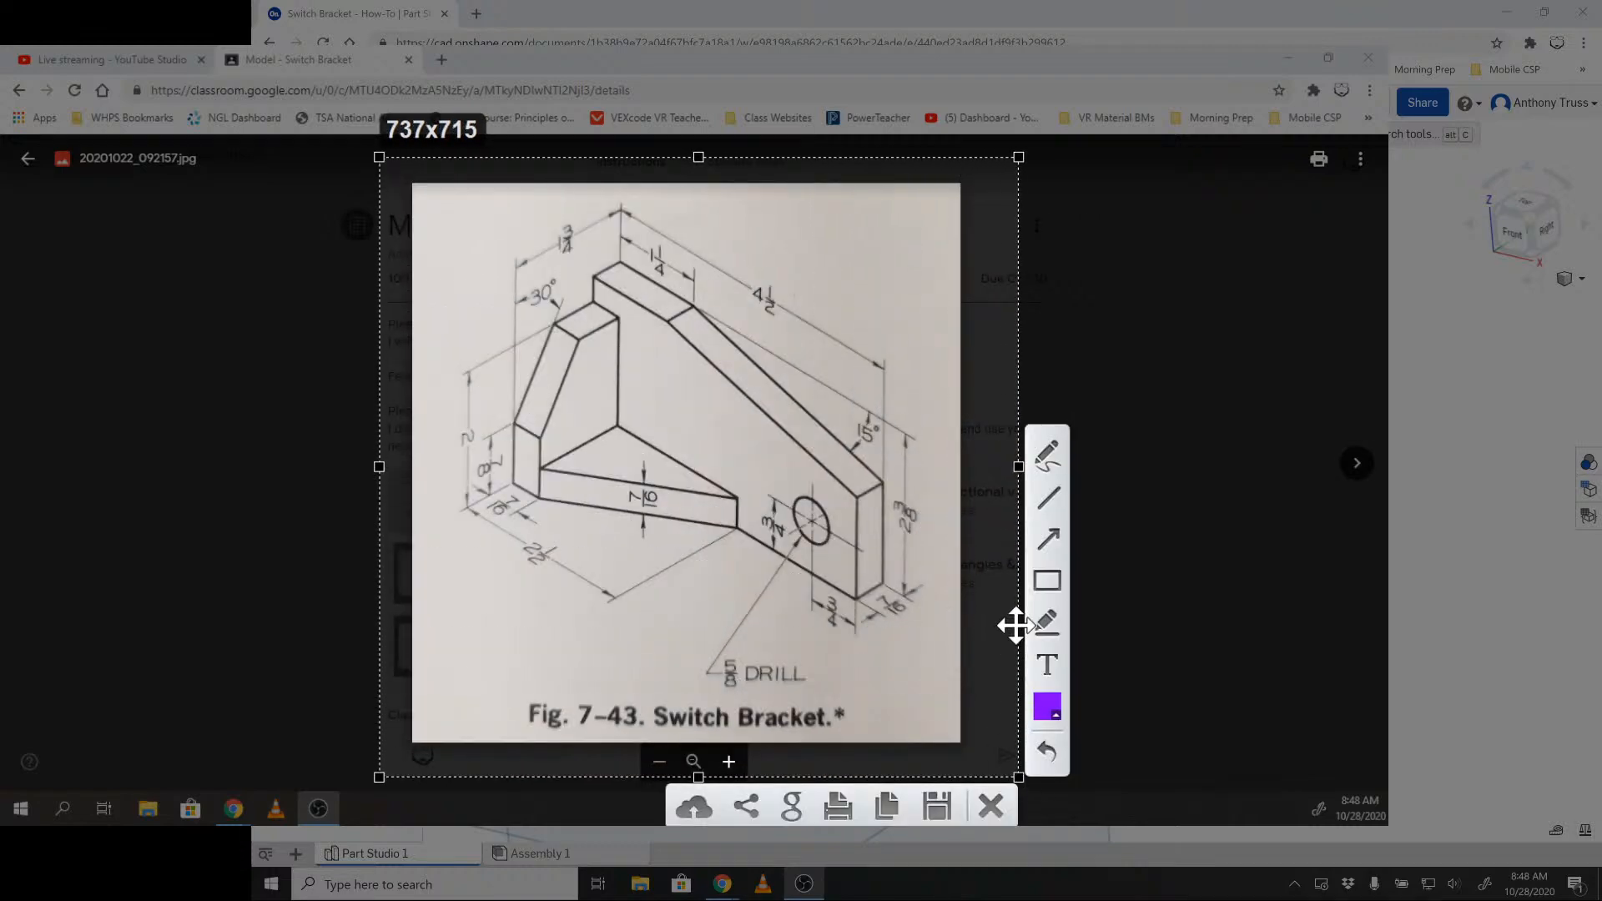
{"action": "left_click", "coordinate": [1050, 539]}
{"action": "mouse_move", "coordinate": [894, 652]}
{"action": "left_mouse_down"}
{"action": "mouse_move", "coordinate": [655, 440]}
{"action": "mouse_move", "coordinate": [583, 414]}
{"action": "mouse_move", "coordinate": [1008, 667]}
{"action": "mouse_move", "coordinate": [1011, 725]}
{"action": "mouse_move", "coordinate": [961, 701]}
{"action": "left_mouse_up"}
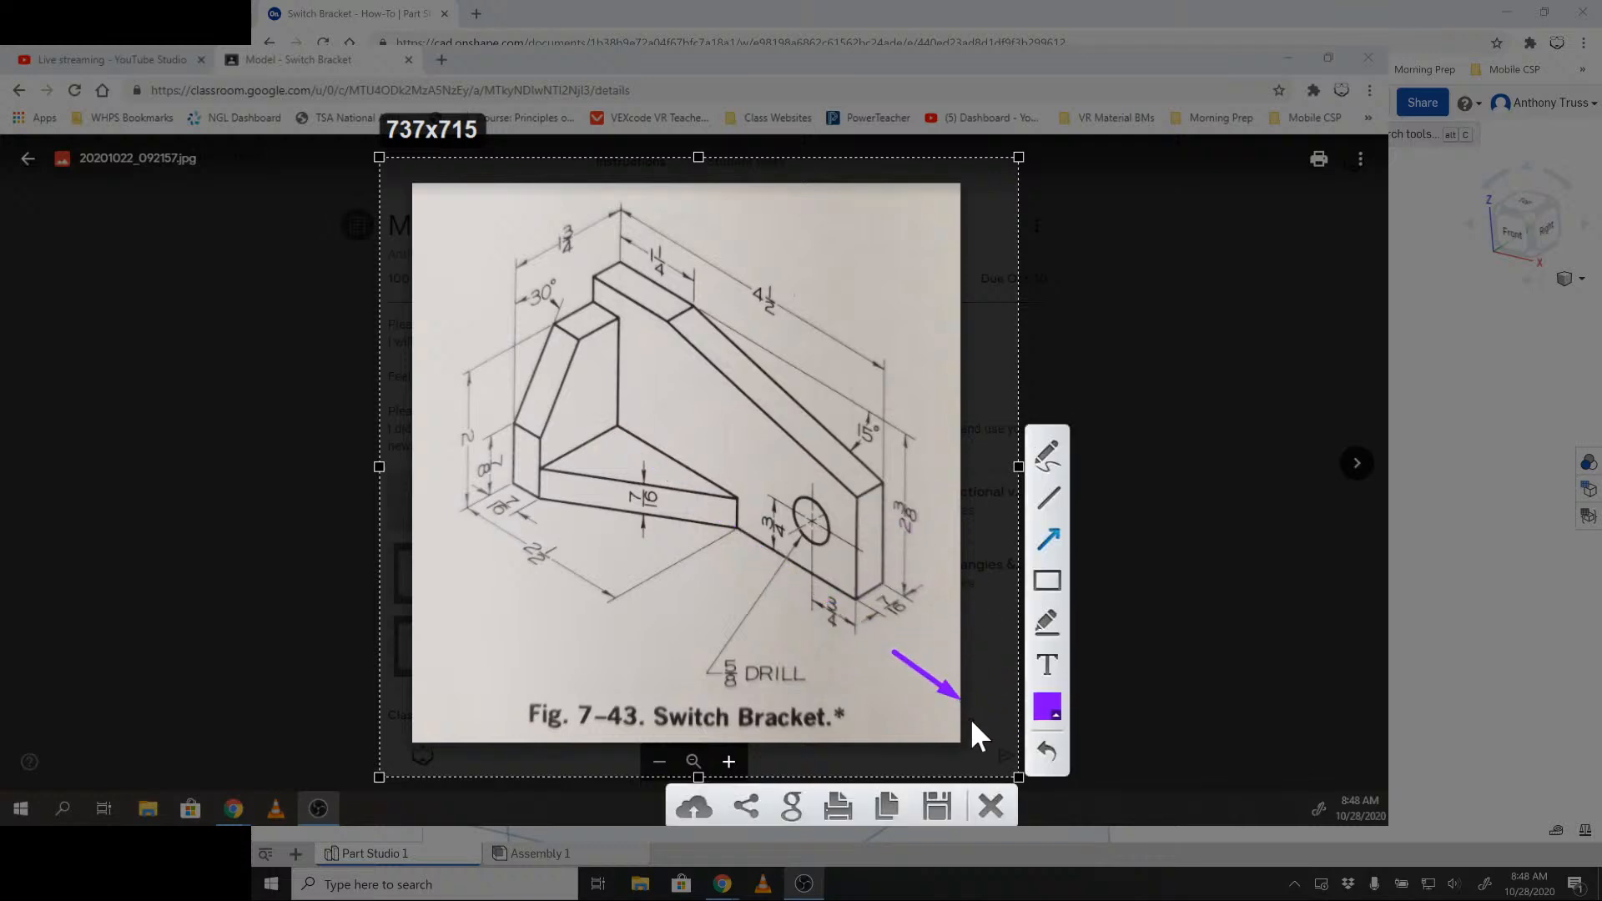
{"action": "left_click", "coordinate": [1047, 580]}
{"action": "left_click_drag", "start_coordinate": [538, 207], "coordinate": [584, 260]}
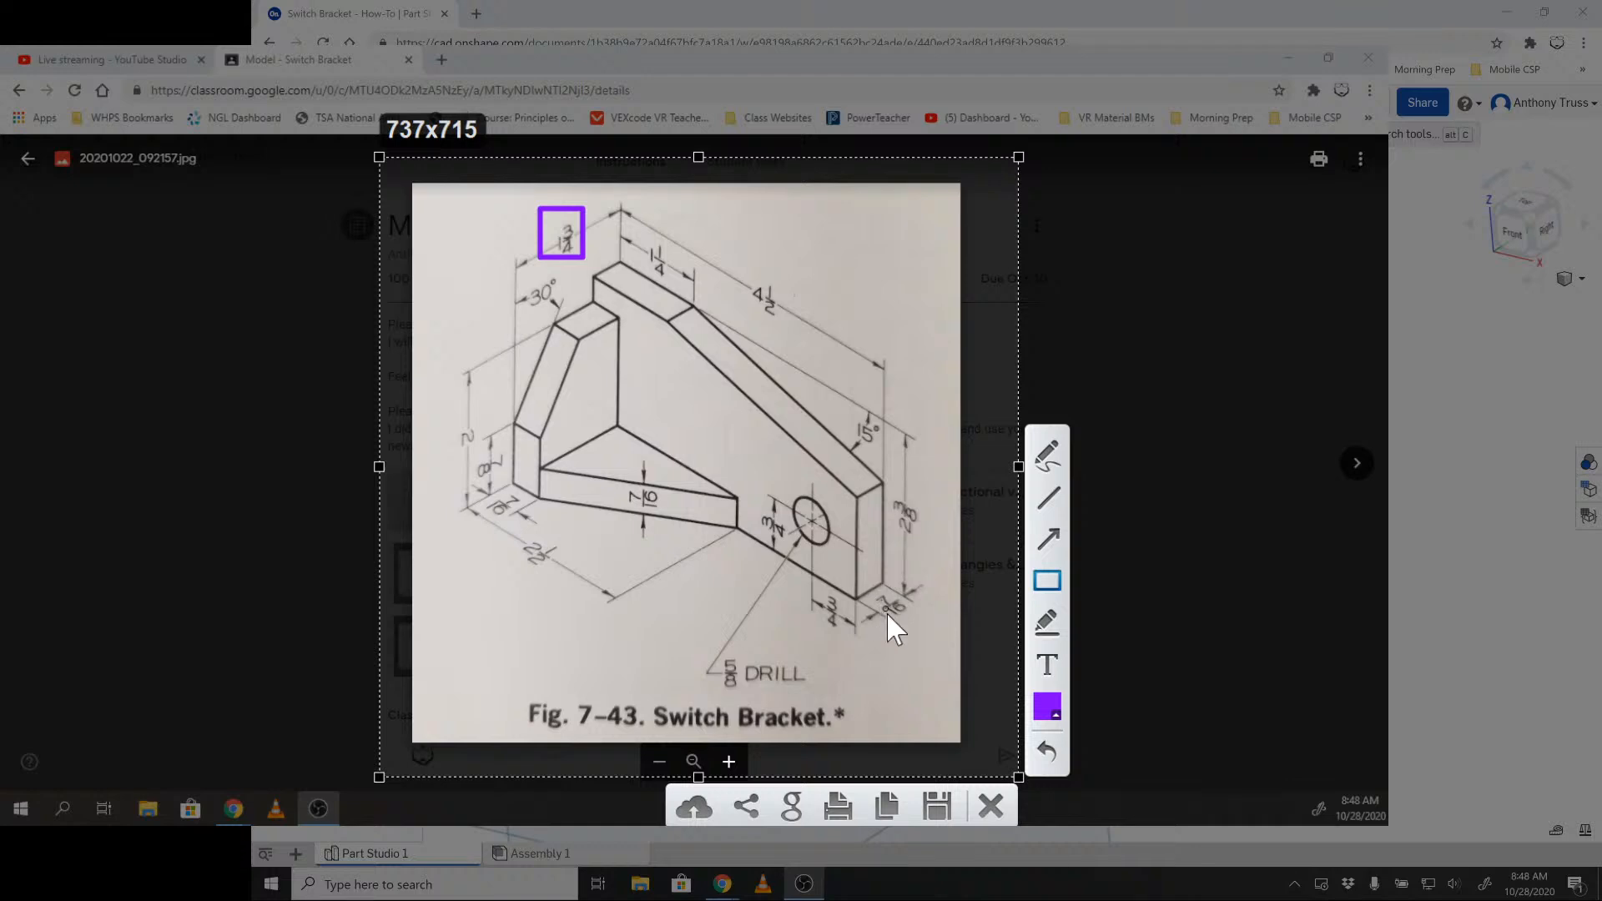
- Point an arrow at the back plate's 7/16 thickness and box the 30-degree, 2 and 7/8 dimensions of the side plate
{"action": "left_click", "coordinate": [1047, 538]}
{"action": "left_click_drag", "start_coordinate": [918, 661], "coordinate": [908, 623]}
{"action": "left_click", "coordinate": [1045, 583]}
{"action": "left_click_drag", "start_coordinate": [508, 276], "coordinate": [554, 314]}
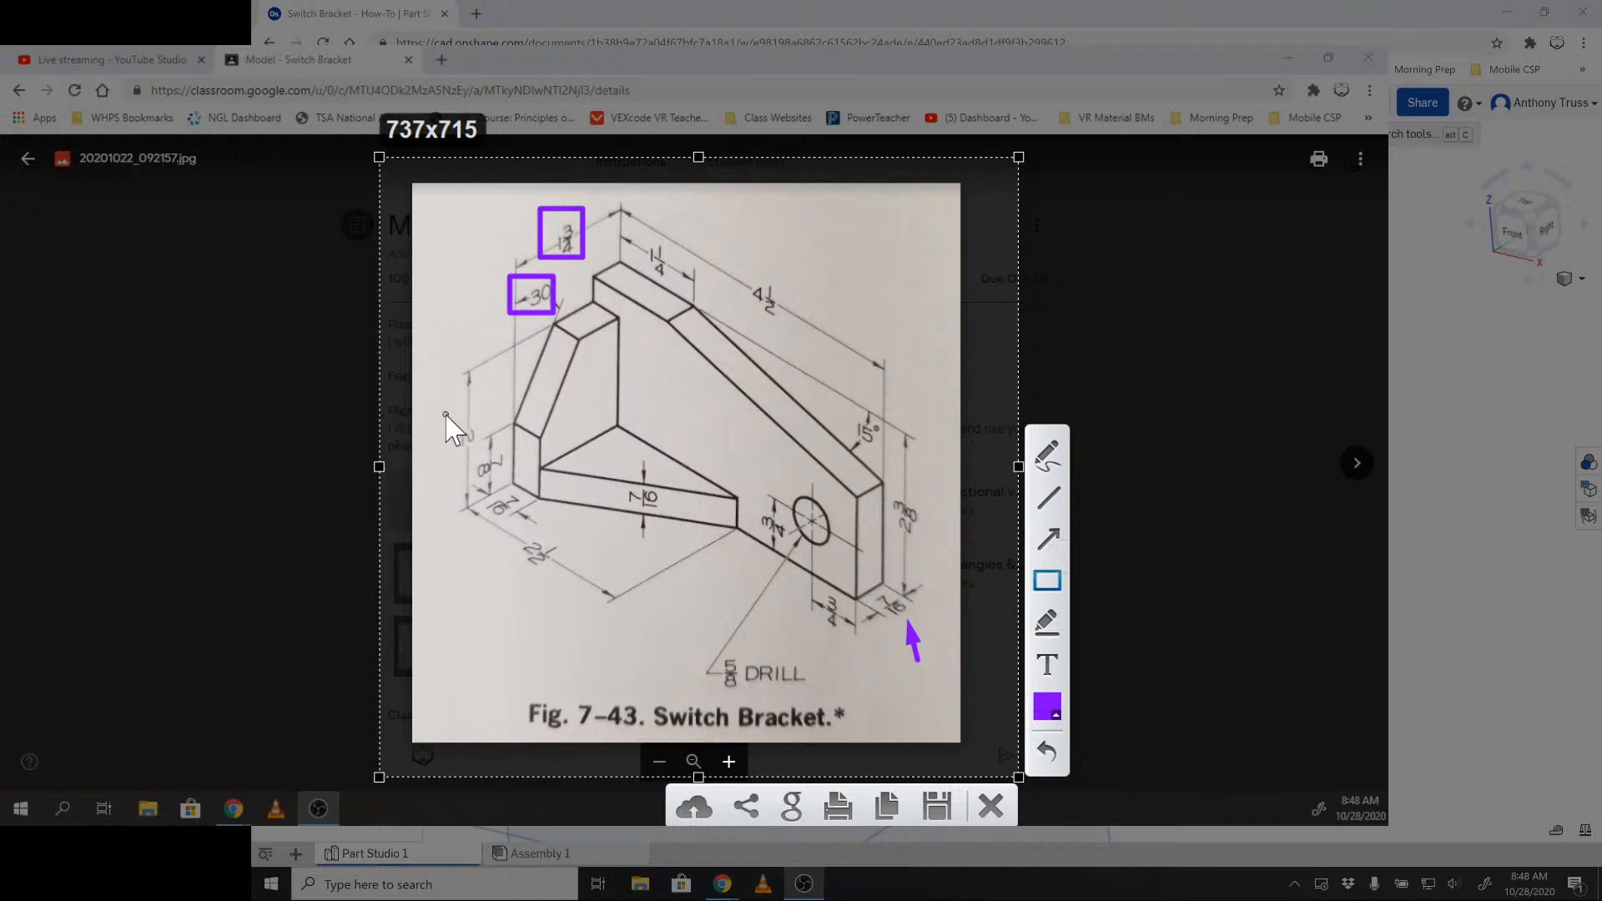
{"action": "mouse_move", "coordinate": [446, 423]}
{"action": "left_mouse_down"}
{"action": "mouse_move", "coordinate": [494, 472]}
{"action": "mouse_move", "coordinate": [475, 487]}
{"action": "left_mouse_up"}
- Trace the side plate's 30-degree slope with two lines from its lower corner, point an arrow at its 7/16 thickness, and close the markup
{"action": "left_click", "coordinate": [1047, 498]}
{"action": "left_click_drag", "start_coordinate": [540, 436], "coordinate": [617, 393]}
{"action": "left_click_drag", "start_coordinate": [539, 437], "coordinate": [634, 210]}
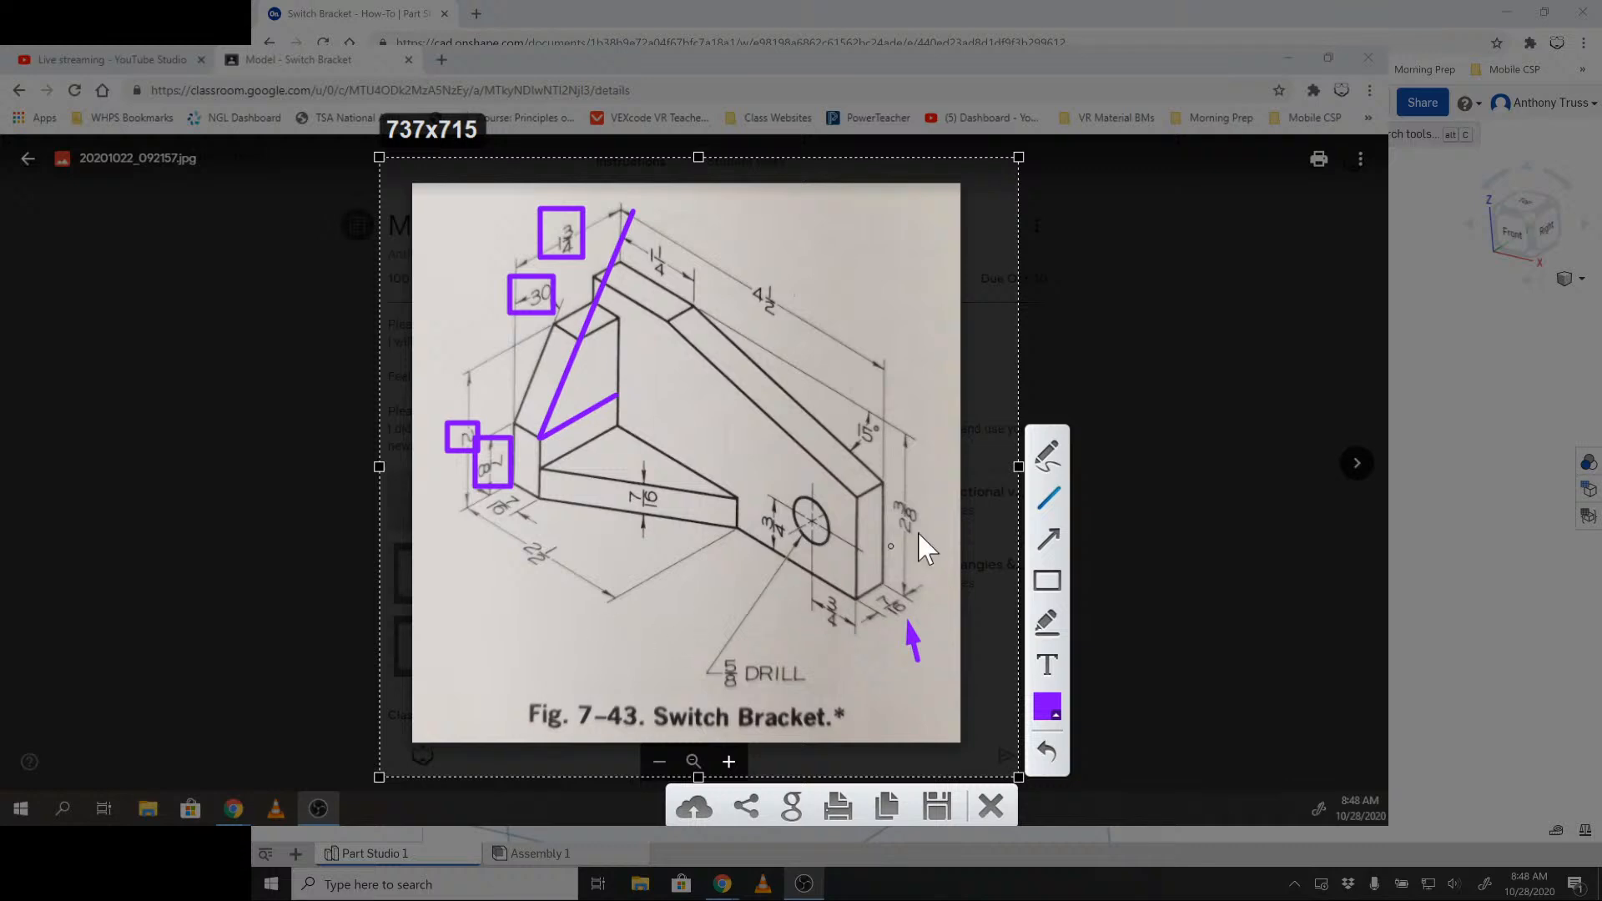
{"action": "left_click", "coordinate": [1053, 544]}
{"action": "left_click_drag", "start_coordinate": [460, 594], "coordinate": [495, 527]}
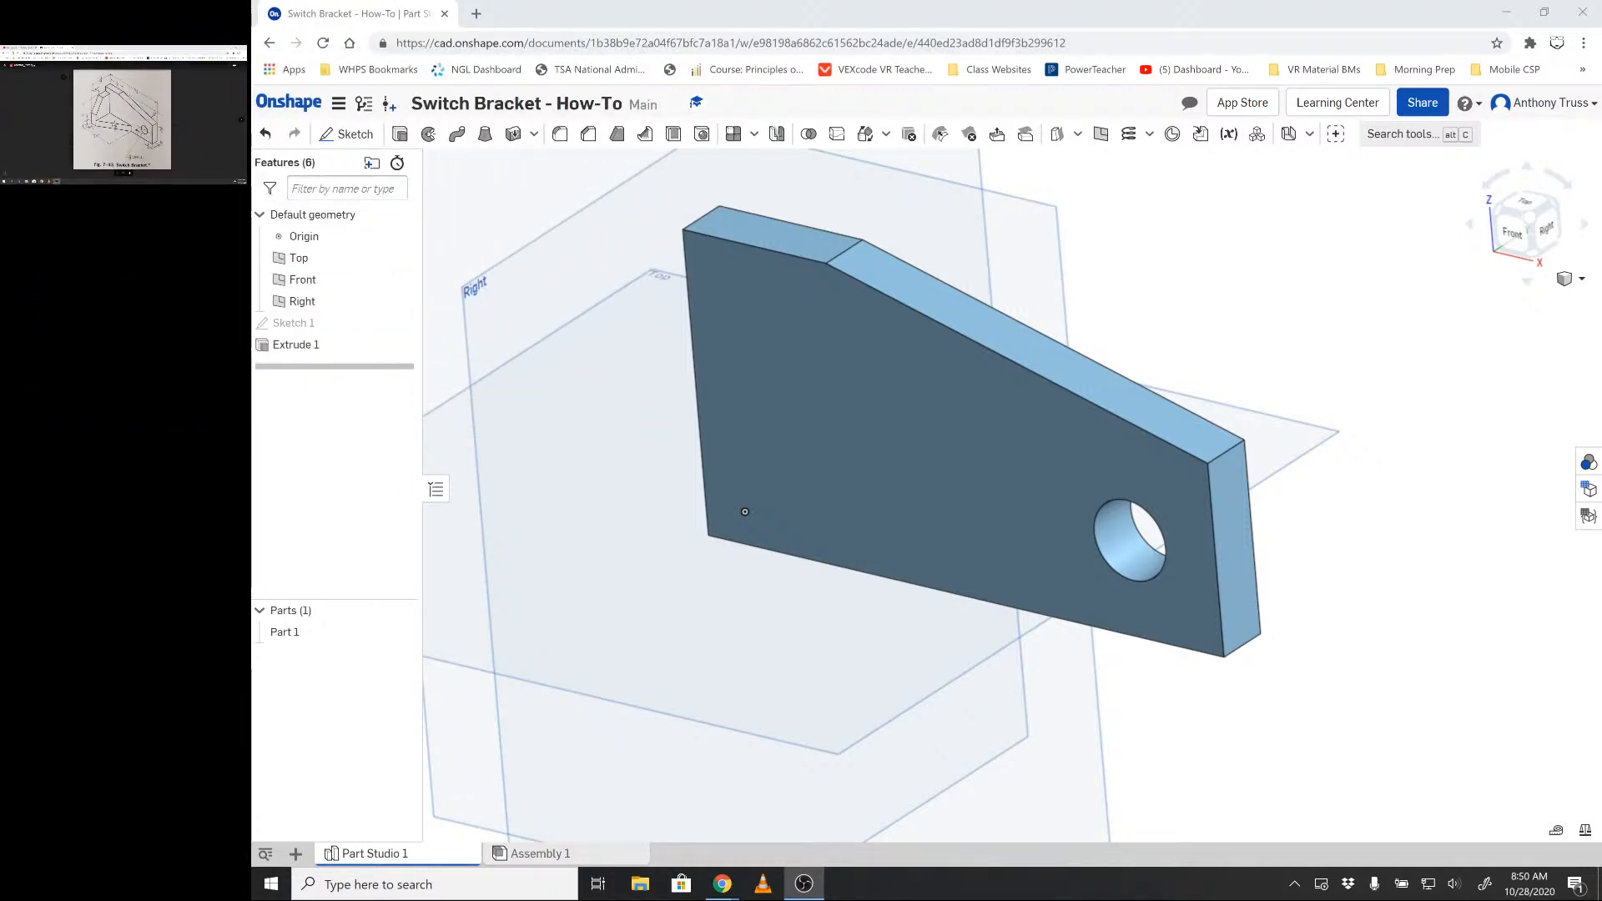
{"action": "right_click_drag", "start_coordinate": [1307, 306], "coordinate": [1325, 293]}
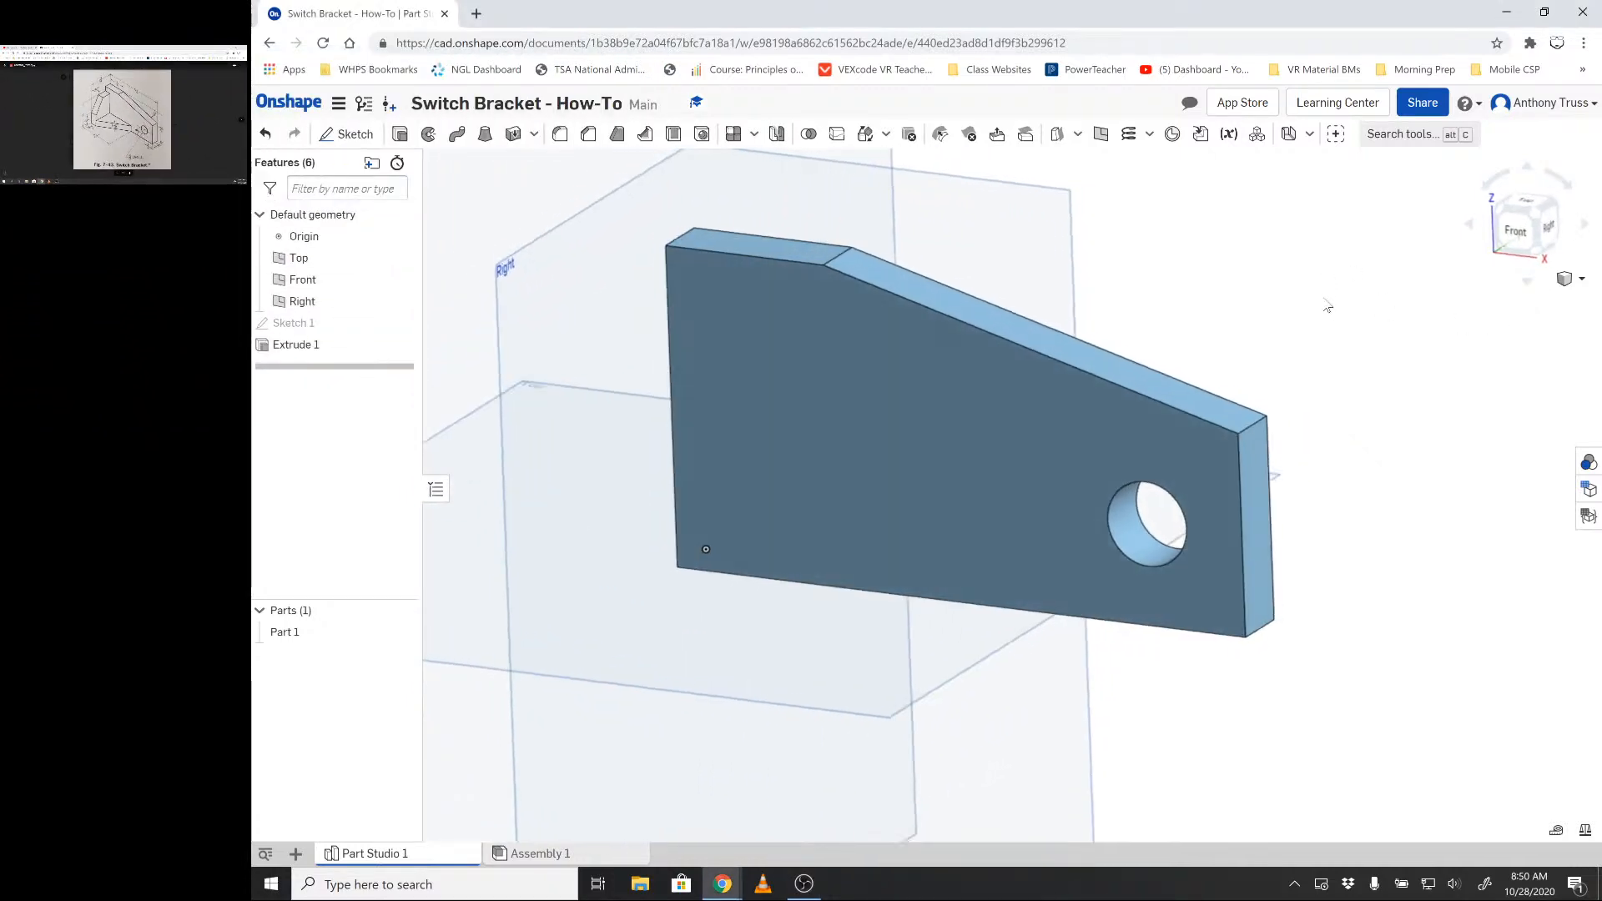
{"action": "scroll", "coordinate": [1281, 337], "scroll_direction": "down", "scroll_amount": 3}
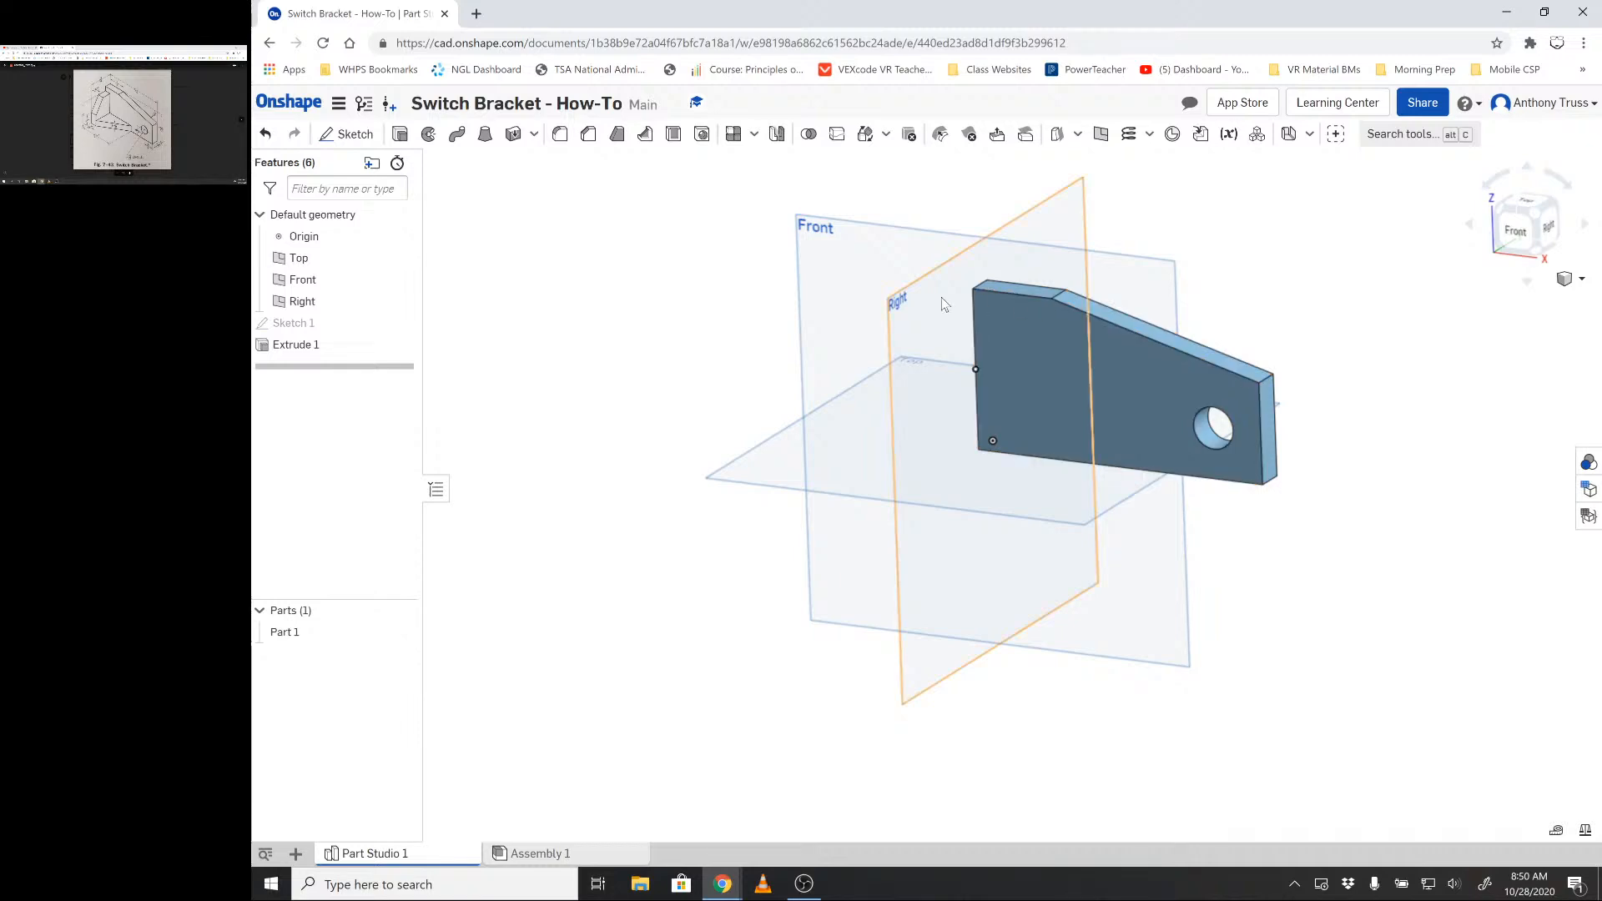
{"action": "right_click_drag", "start_coordinate": [897, 297], "coordinate": [809, 308]}
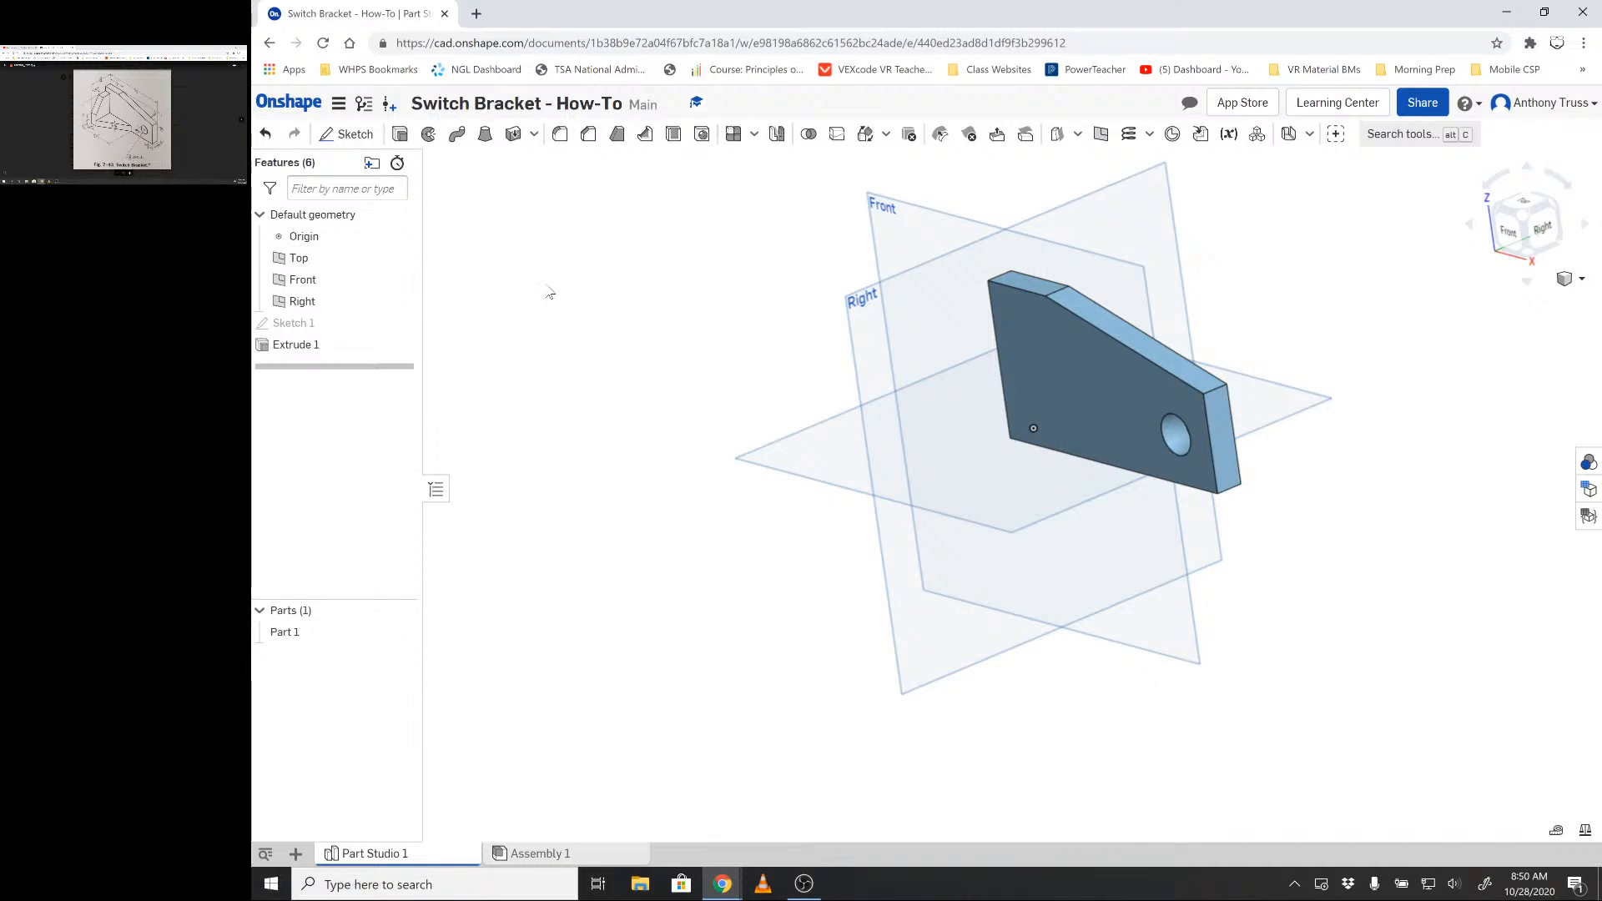
- Start a new sketch on the Right plane
{"action": "mouse_move", "coordinate": [606, 303]}
{"action": "right_mouse_down"}
{"action": "mouse_move", "coordinate": [715, 315]}
{"action": "mouse_move", "coordinate": [579, 315]}
{"action": "mouse_move", "coordinate": [628, 293]}
{"action": "right_mouse_up"}
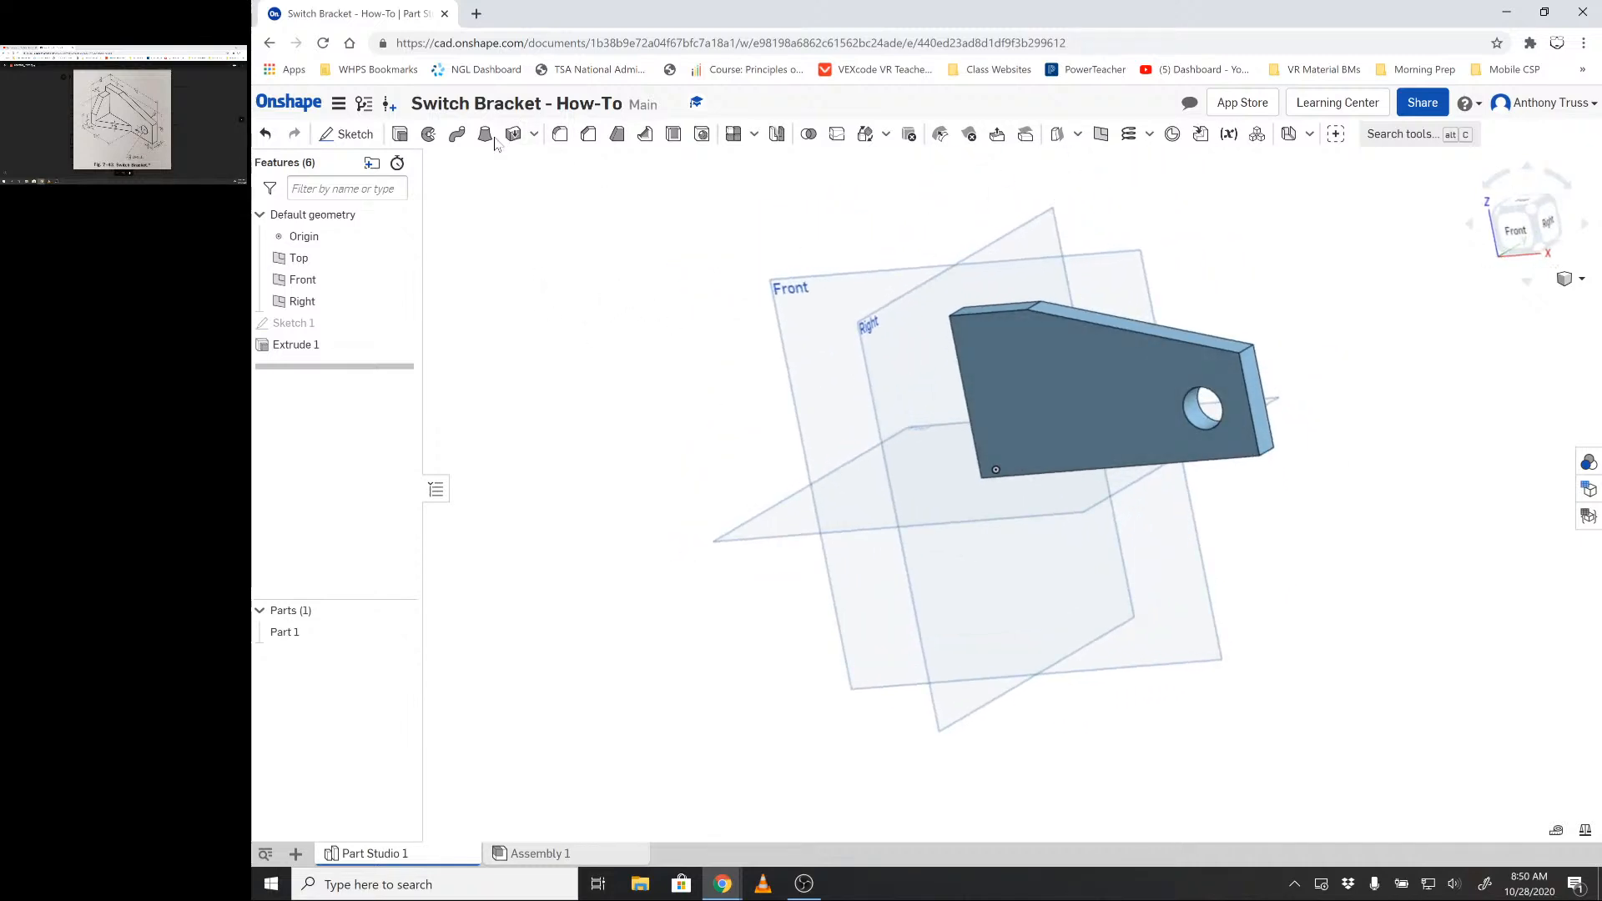
{"action": "left_click", "coordinate": [354, 134]}
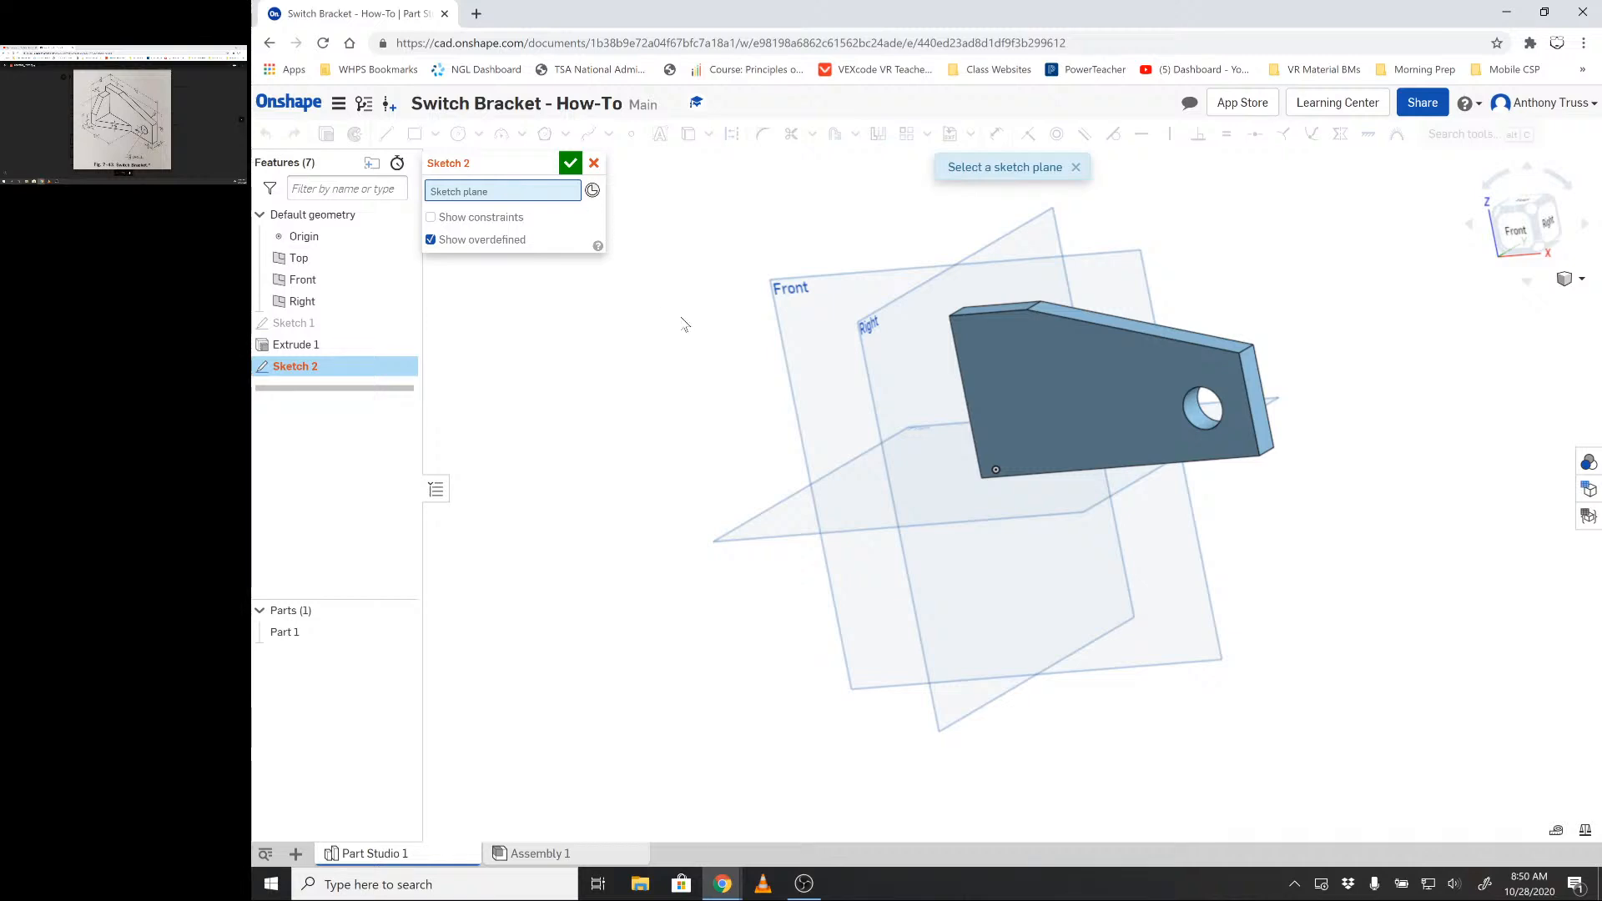
{"action": "left_click", "coordinate": [866, 322]}
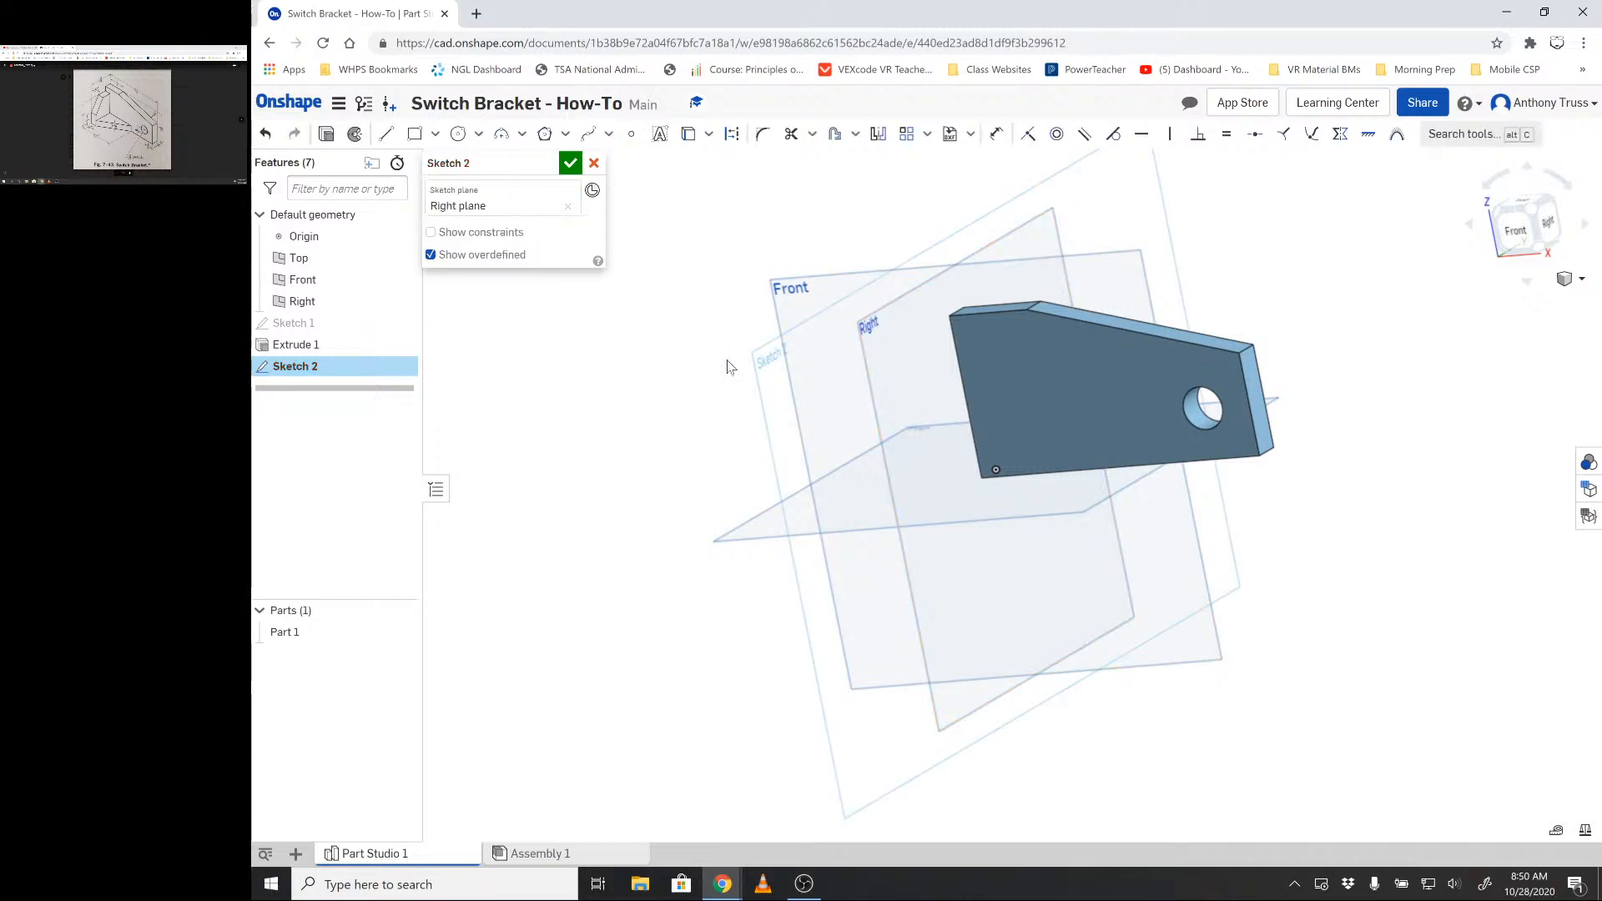
- Draw a corner rectangle about 1.73 by 1.83 in, starting at the lower front corner of the back plate's tall end
{"action": "mouse_move", "coordinate": [656, 417]}
{"action": "right_mouse_down"}
{"action": "mouse_move", "coordinate": [766, 389]}
{"action": "mouse_move", "coordinate": [779, 401]}
{"action": "mouse_move", "coordinate": [731, 523]}
{"action": "mouse_move", "coordinate": [726, 426]}
{"action": "mouse_move", "coordinate": [680, 404]}
{"action": "mouse_move", "coordinate": [651, 437]}
{"action": "mouse_move", "coordinate": [759, 428]}
{"action": "right_mouse_up"}
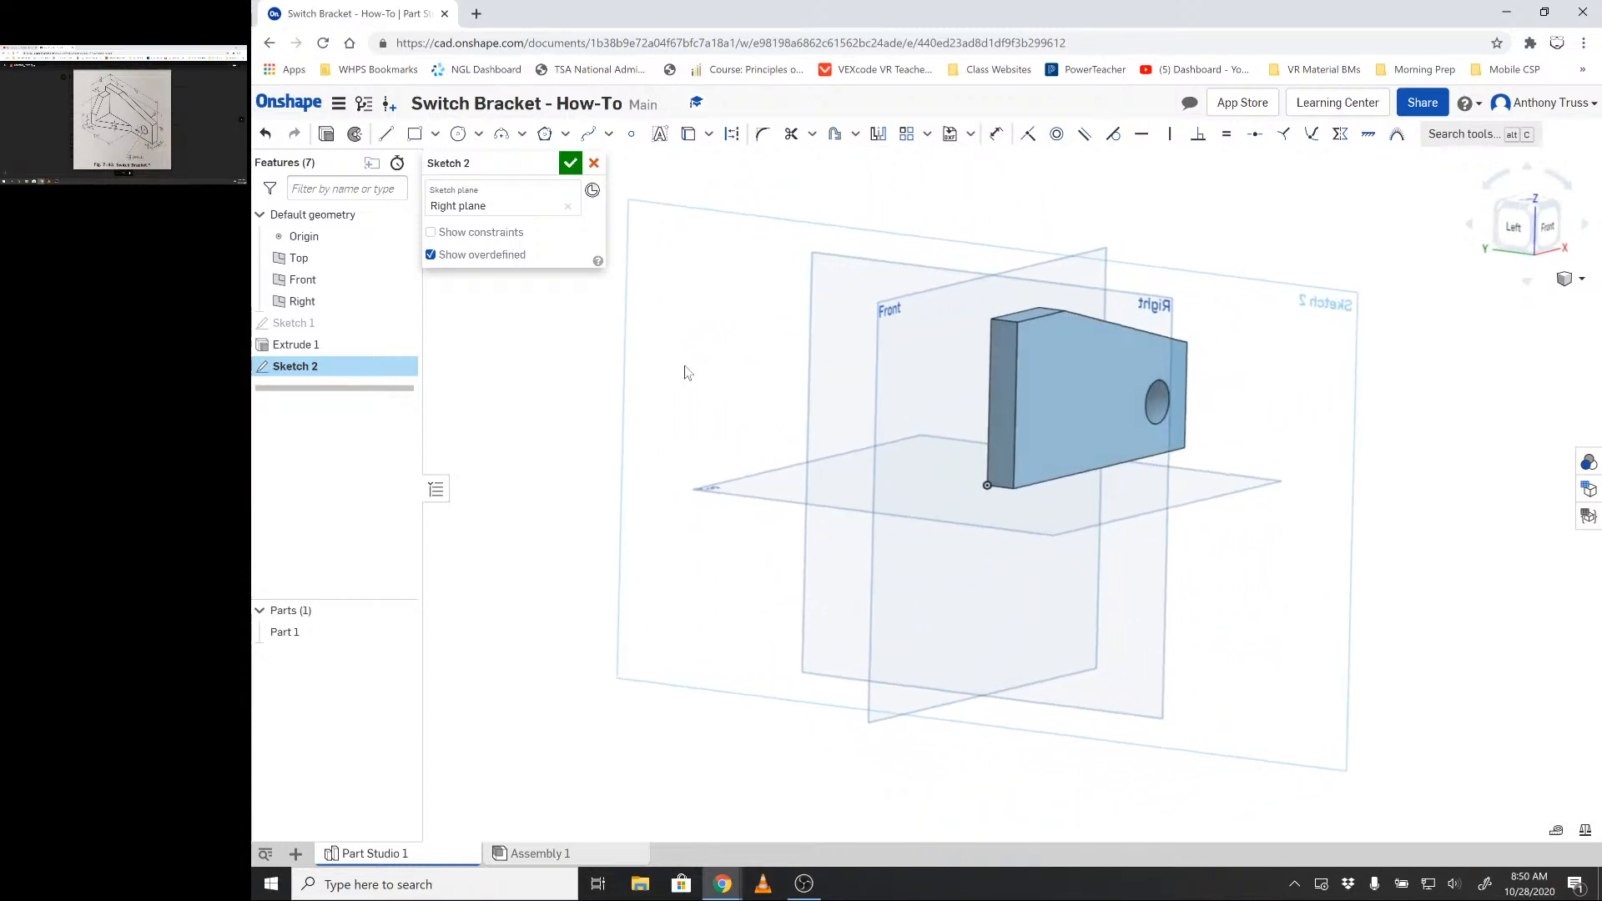
{"action": "left_click", "coordinate": [413, 139]}
{"action": "scroll", "coordinate": [987, 462], "scroll_direction": "up", "scroll_amount": 3}
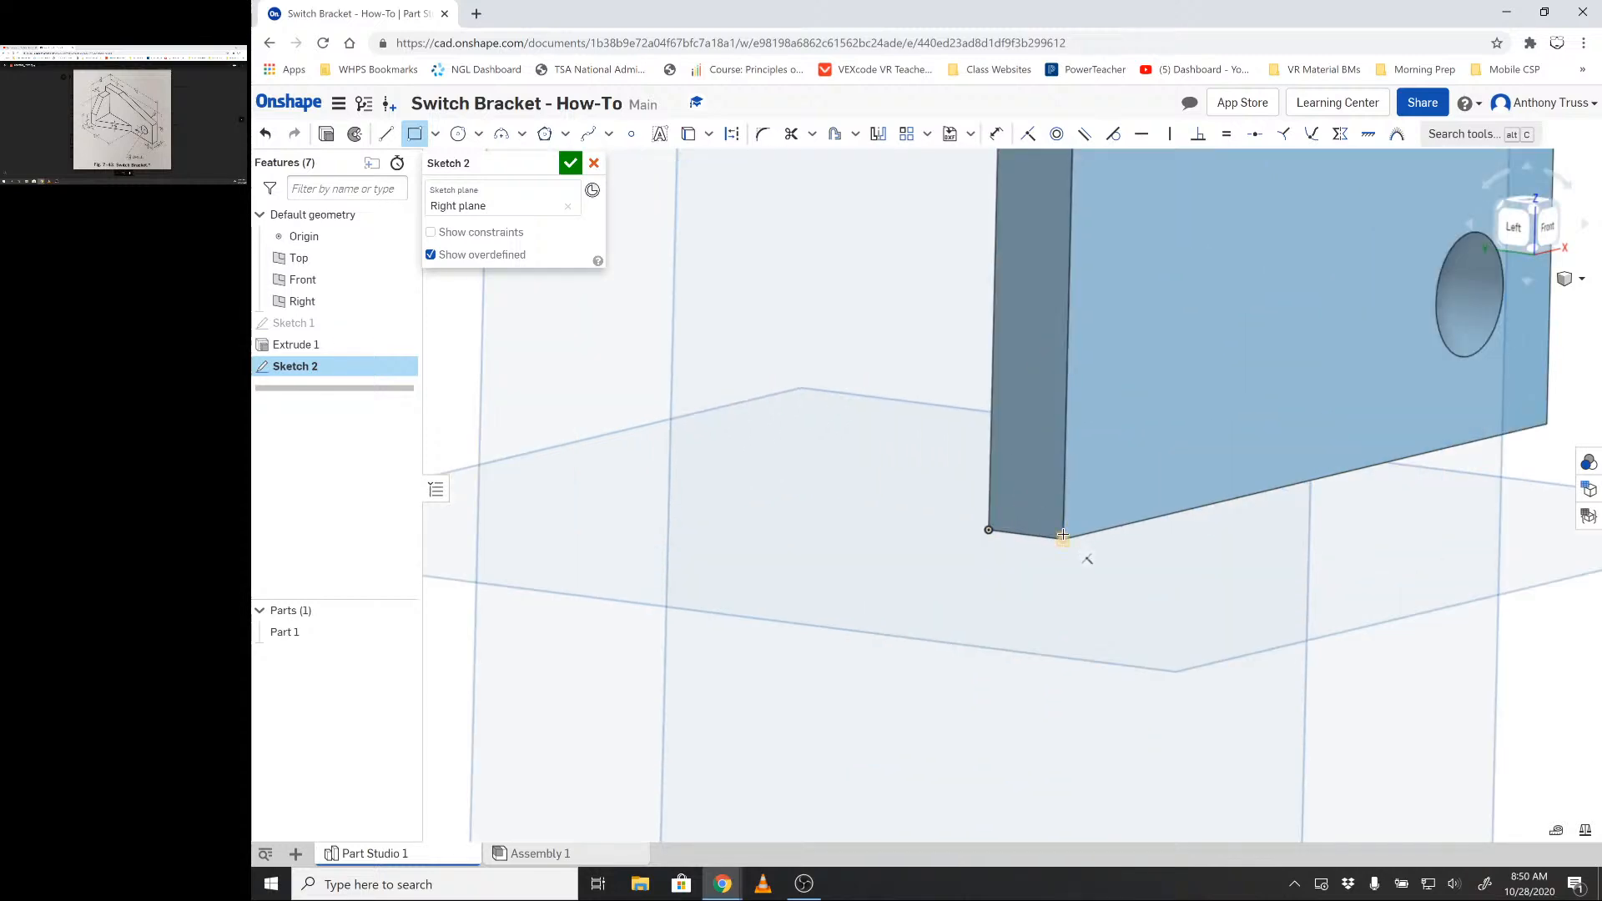
{"action": "scroll", "coordinate": [1063, 534], "scroll_direction": "down", "scroll_amount": 4}
{"action": "scroll", "coordinate": [1109, 451], "scroll_direction": "up", "scroll_amount": 5}
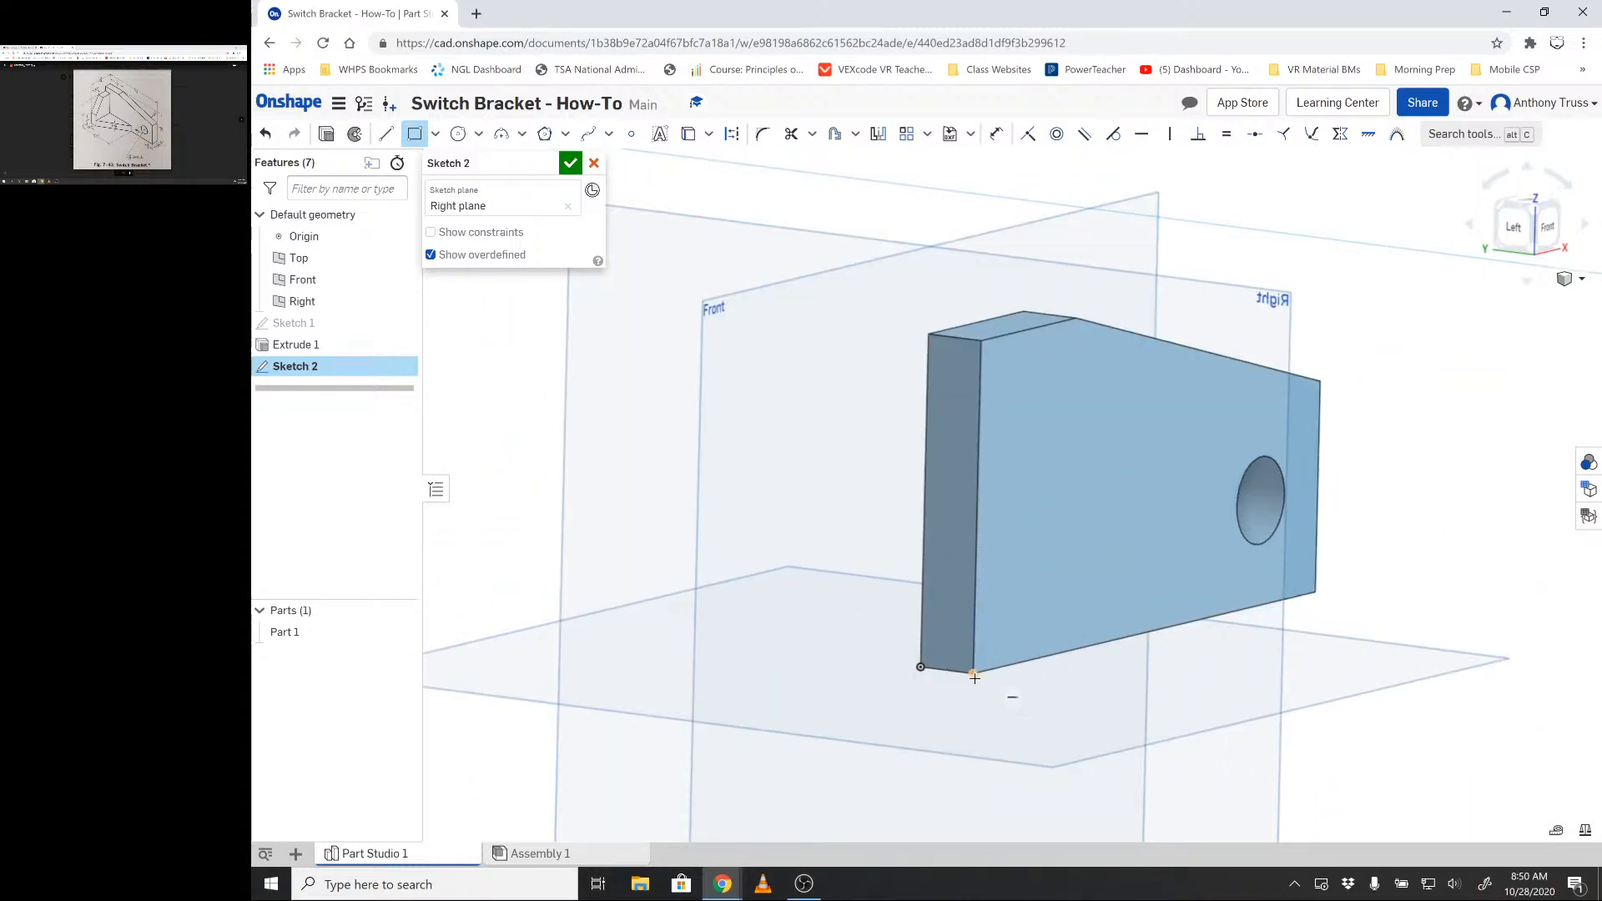
{"action": "left_click", "coordinate": [972, 673]}
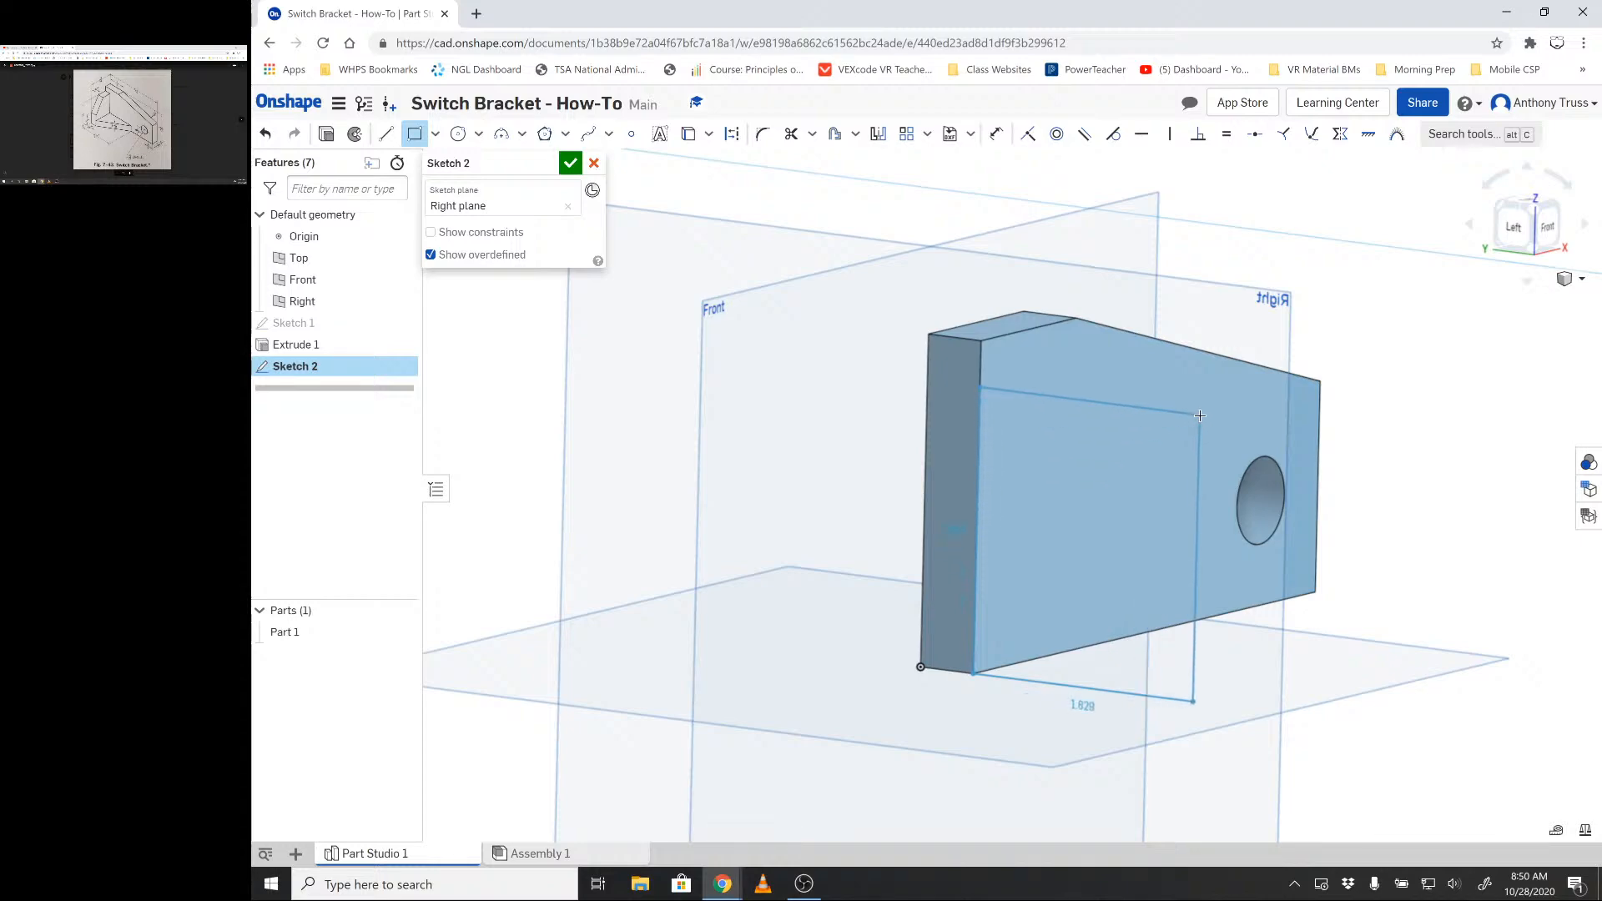
{"action": "left_click", "coordinate": [1187, 443]}
- Dimension the rectangle's outer vertical edge and set its height to 2 in
{"action": "mouse_move", "coordinate": [1354, 440]}
{"action": "right_mouse_down"}
{"action": "mouse_move", "coordinate": [1198, 458]}
{"action": "mouse_move", "coordinate": [1197, 513]}
{"action": "mouse_move", "coordinate": [1248, 526]}
{"action": "mouse_move", "coordinate": [1280, 499]}
{"action": "mouse_move", "coordinate": [1318, 534]}
{"action": "mouse_move", "coordinate": [1214, 492]}
{"action": "right_mouse_up"}
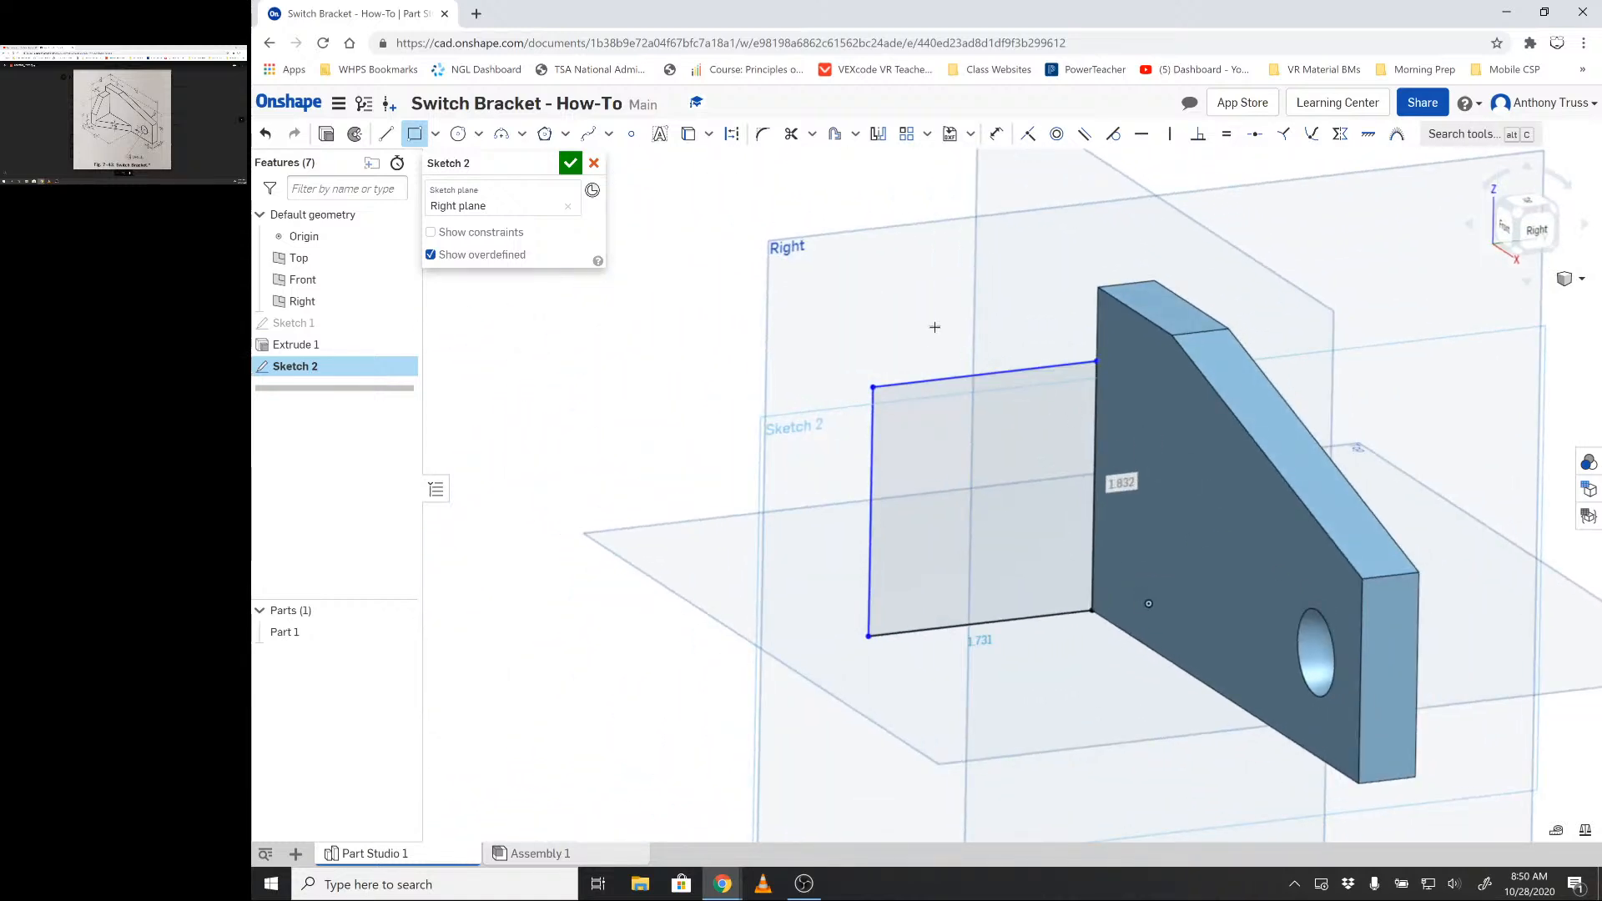
{"action": "key", "text": "u"}
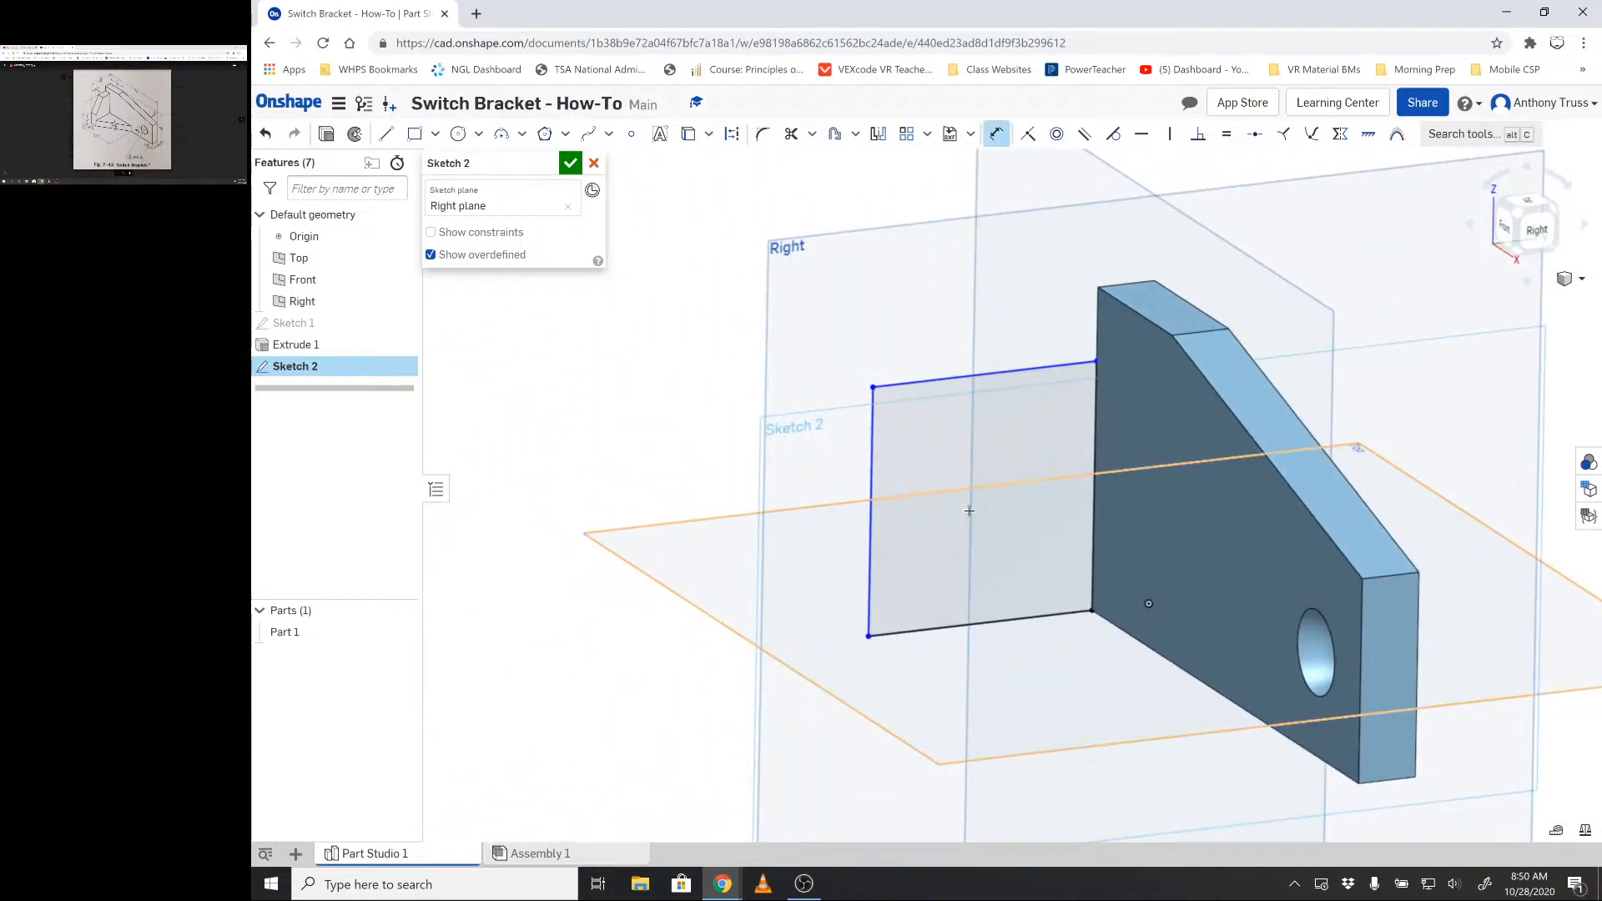
{"action": "left_click", "coordinate": [872, 438]}
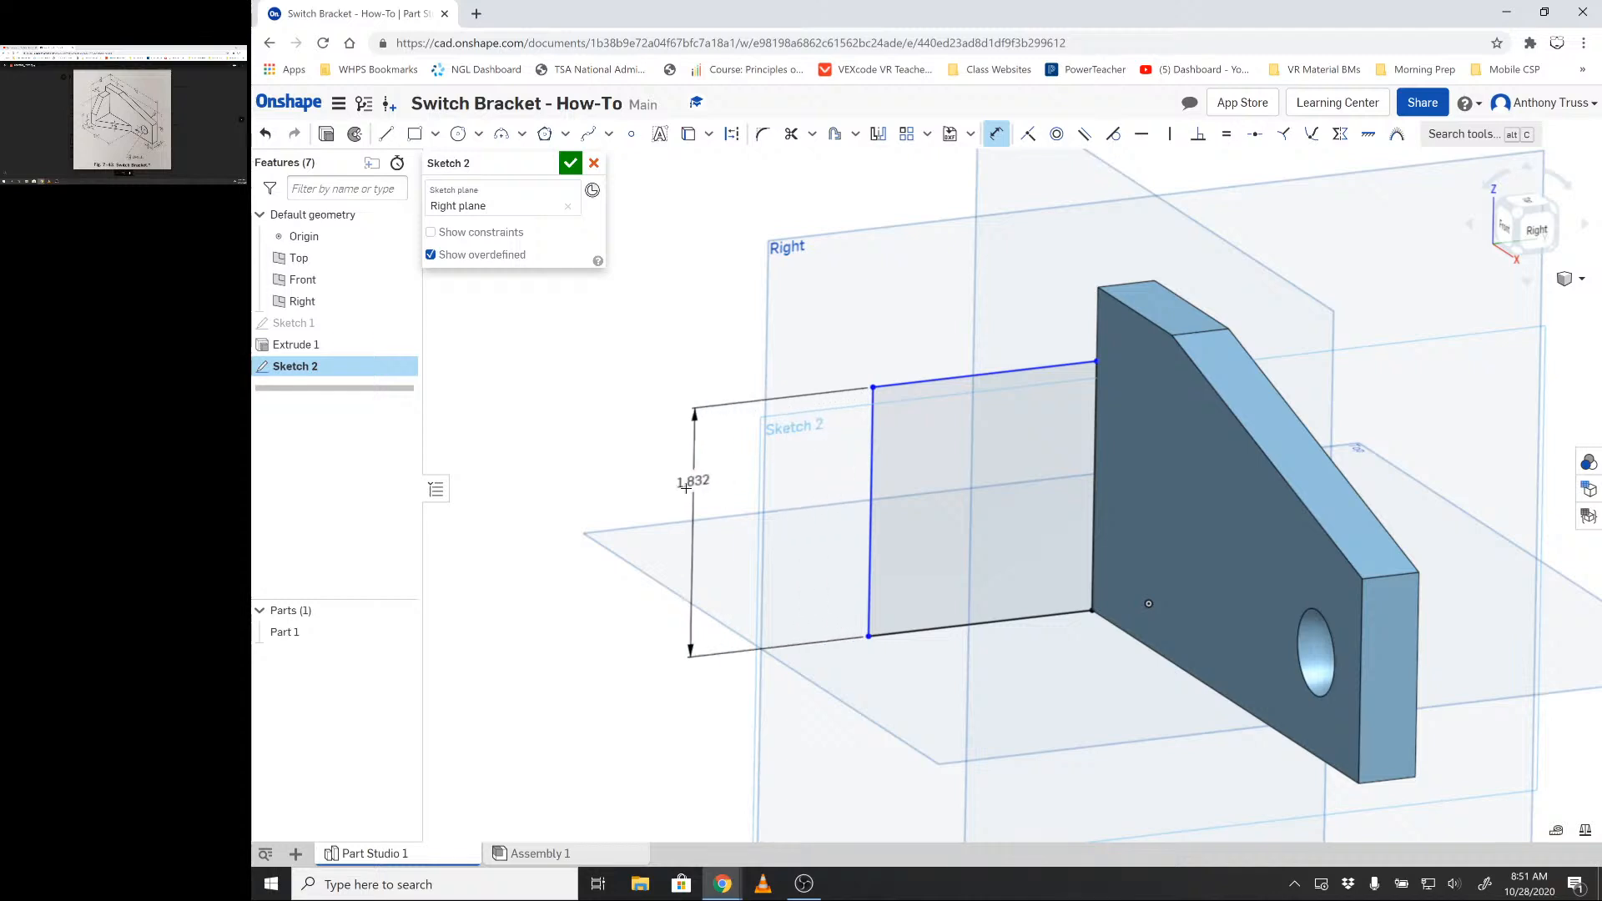
{"action": "left_click", "coordinate": [669, 508]}
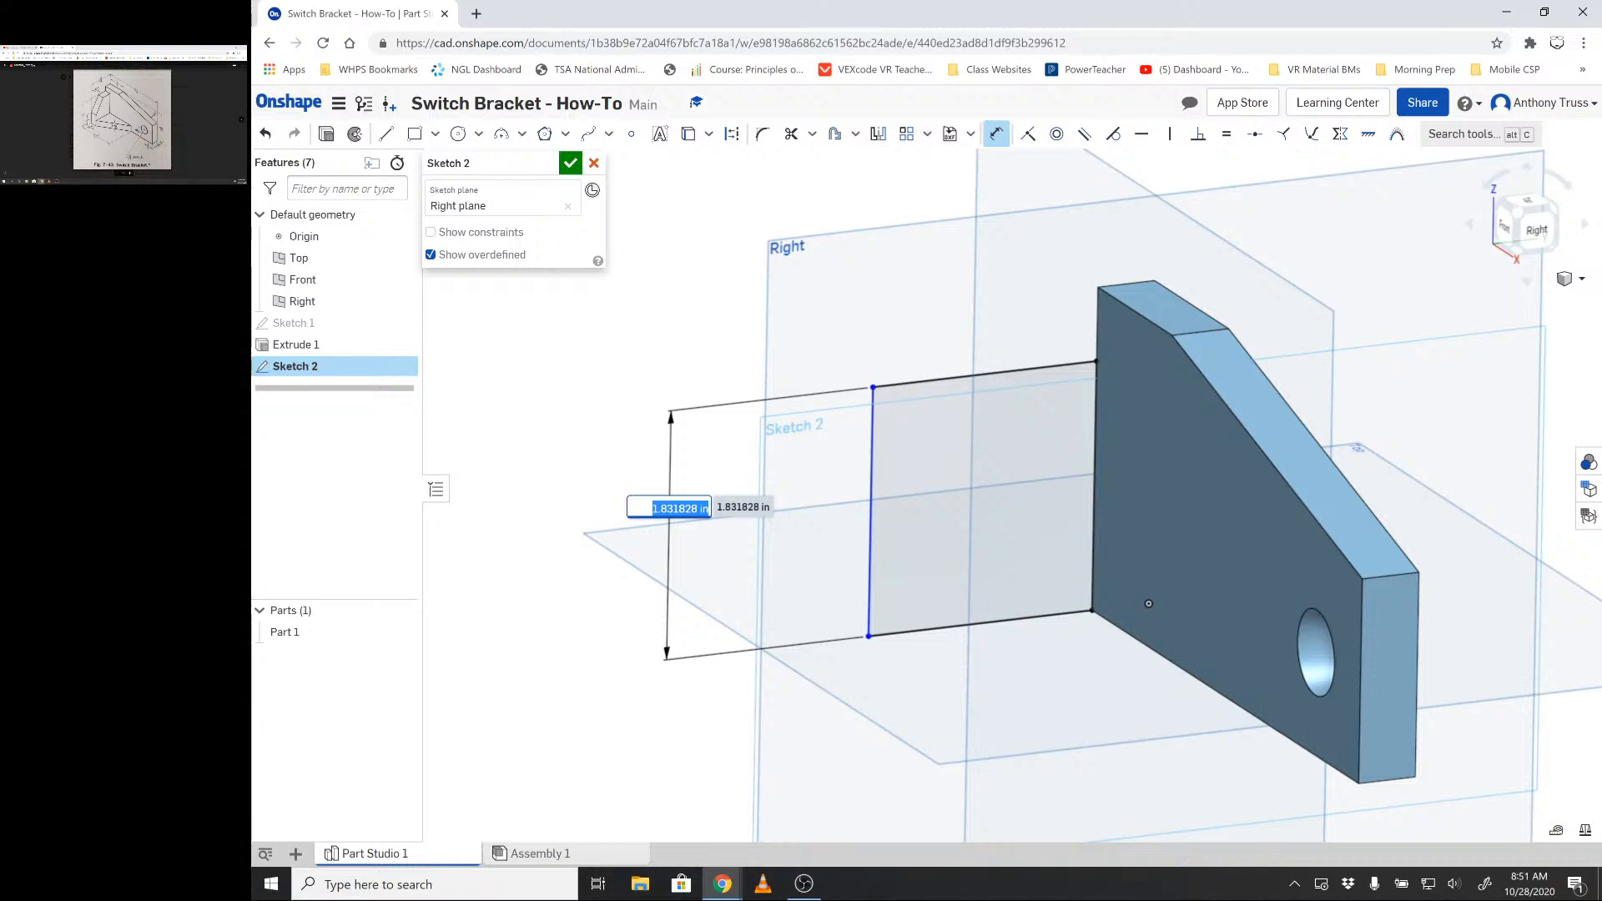
{"action": "type", "text": "2"}
{"action": "key", "text": "Return"}
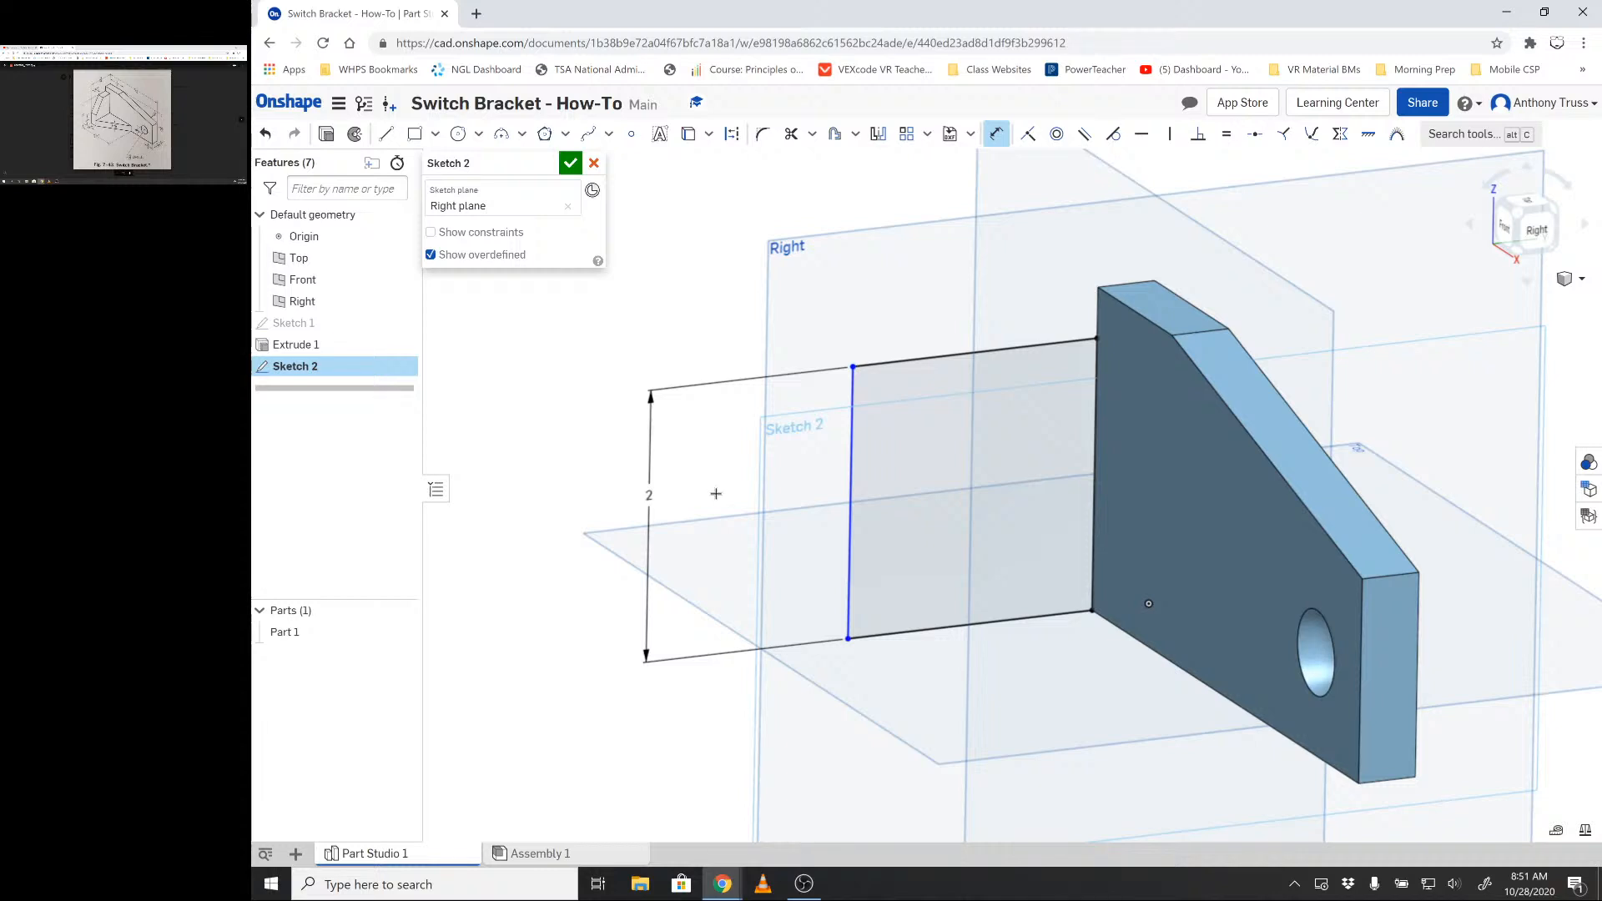
- Add a width dimension to the rectangle's top edge, accepting its drawn length
{"action": "left_click", "coordinate": [949, 363]}
{"action": "left_click", "coordinate": [966, 235]}
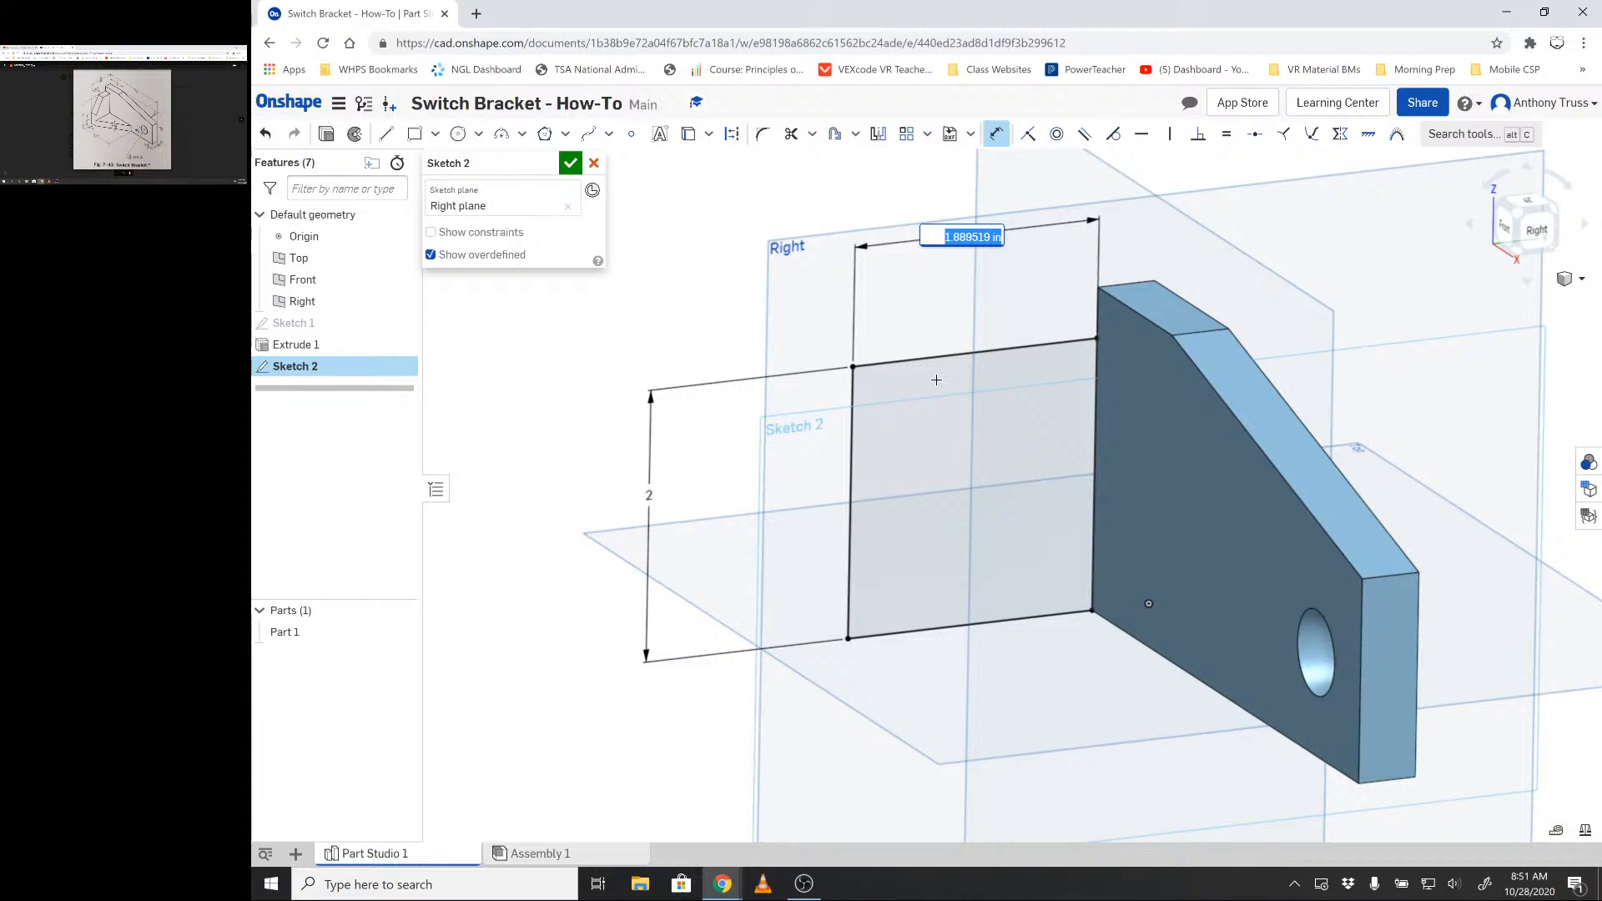
{"action": "key", "text": "Return"}
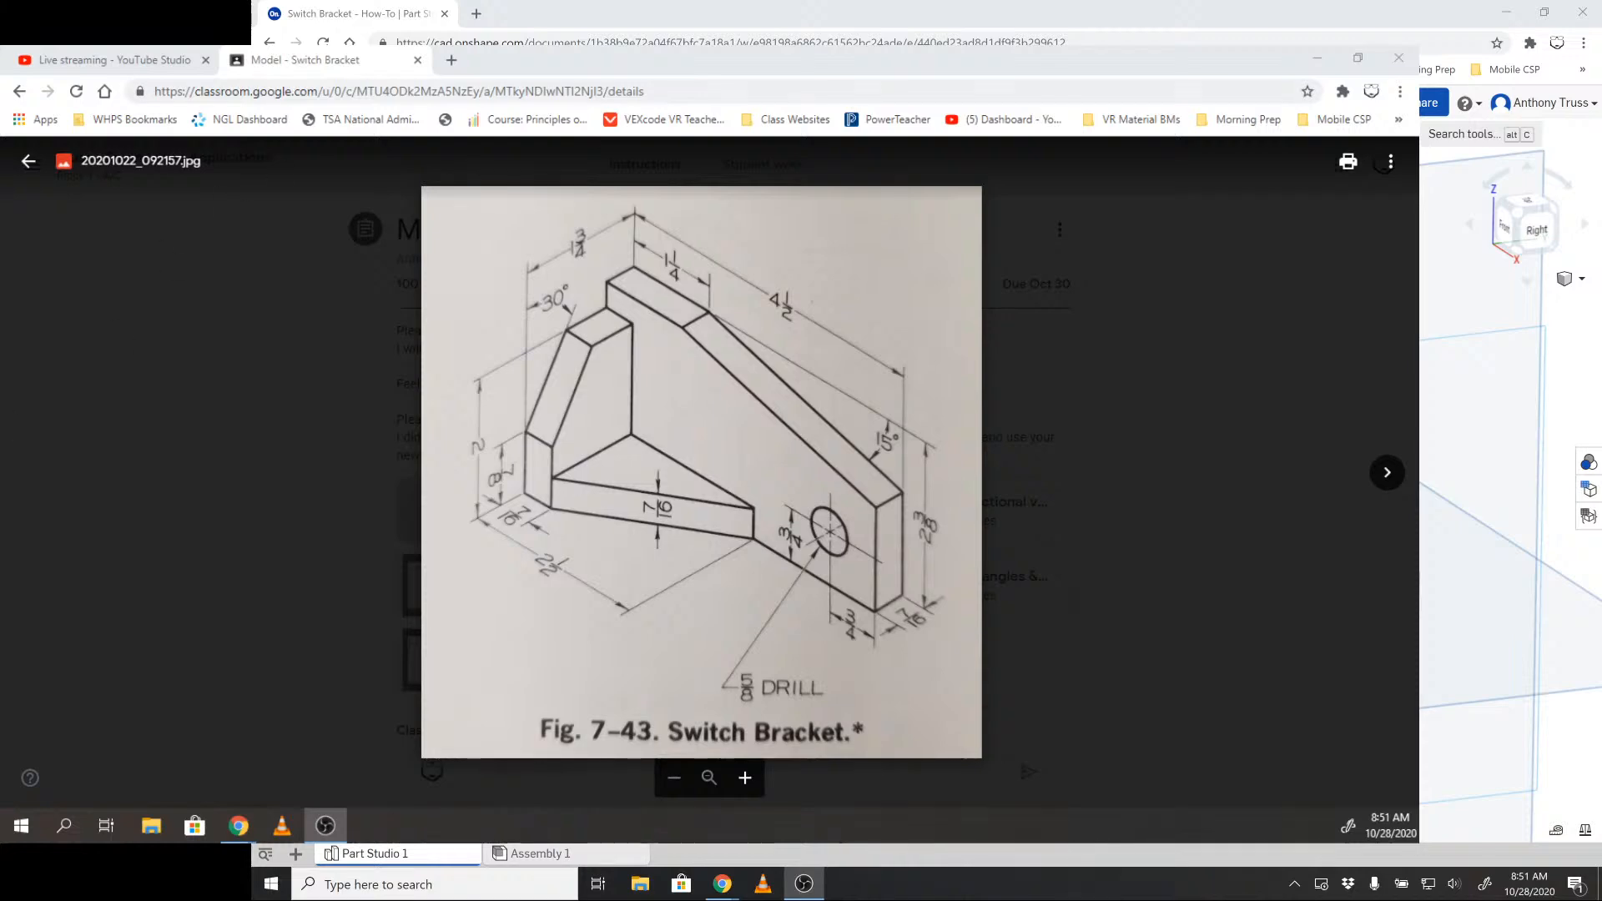
- Switch to the Switch Bracket drawing, capture the figure for markup, and box the back plate's 7/16 thickness and the 1 3/4 dimension
{"action": "left_click", "coordinate": [361, 63]}
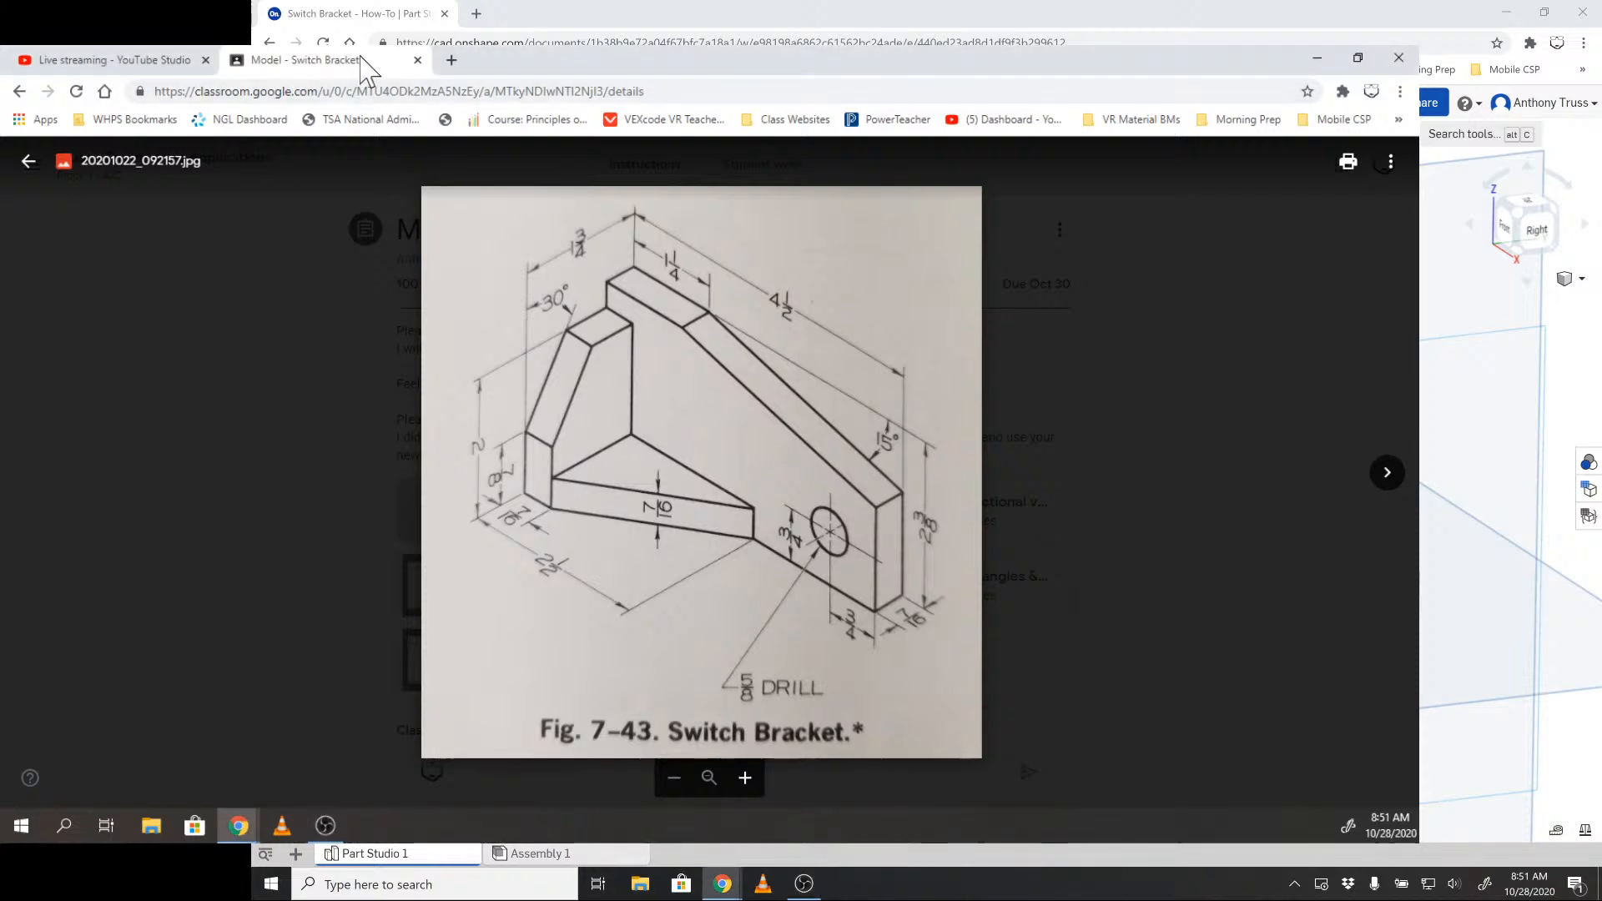
{"action": "key", "text": "Print"}
{"action": "mouse_move", "coordinate": [402, 164]}
{"action": "left_mouse_down"}
{"action": "mouse_move", "coordinate": [823, 615]}
{"action": "mouse_move", "coordinate": [1069, 761]}
{"action": "mouse_move", "coordinate": [1057, 786]}
{"action": "left_mouse_up"}
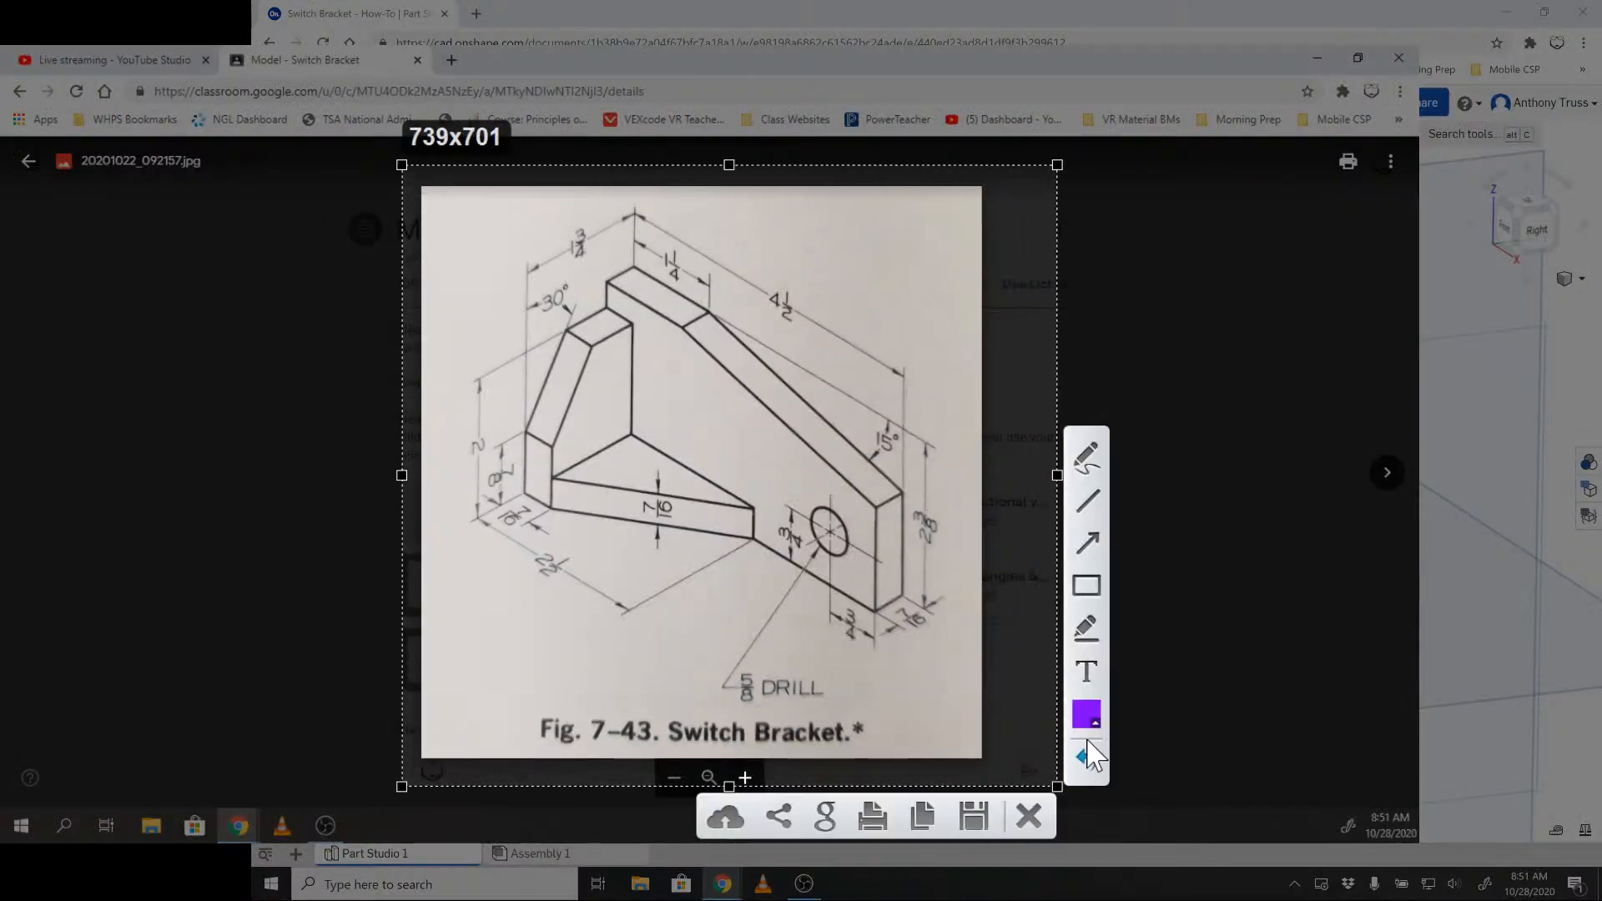
{"action": "left_click", "coordinate": [1085, 581]}
{"action": "left_click_drag", "start_coordinate": [960, 641], "coordinate": [888, 585]}
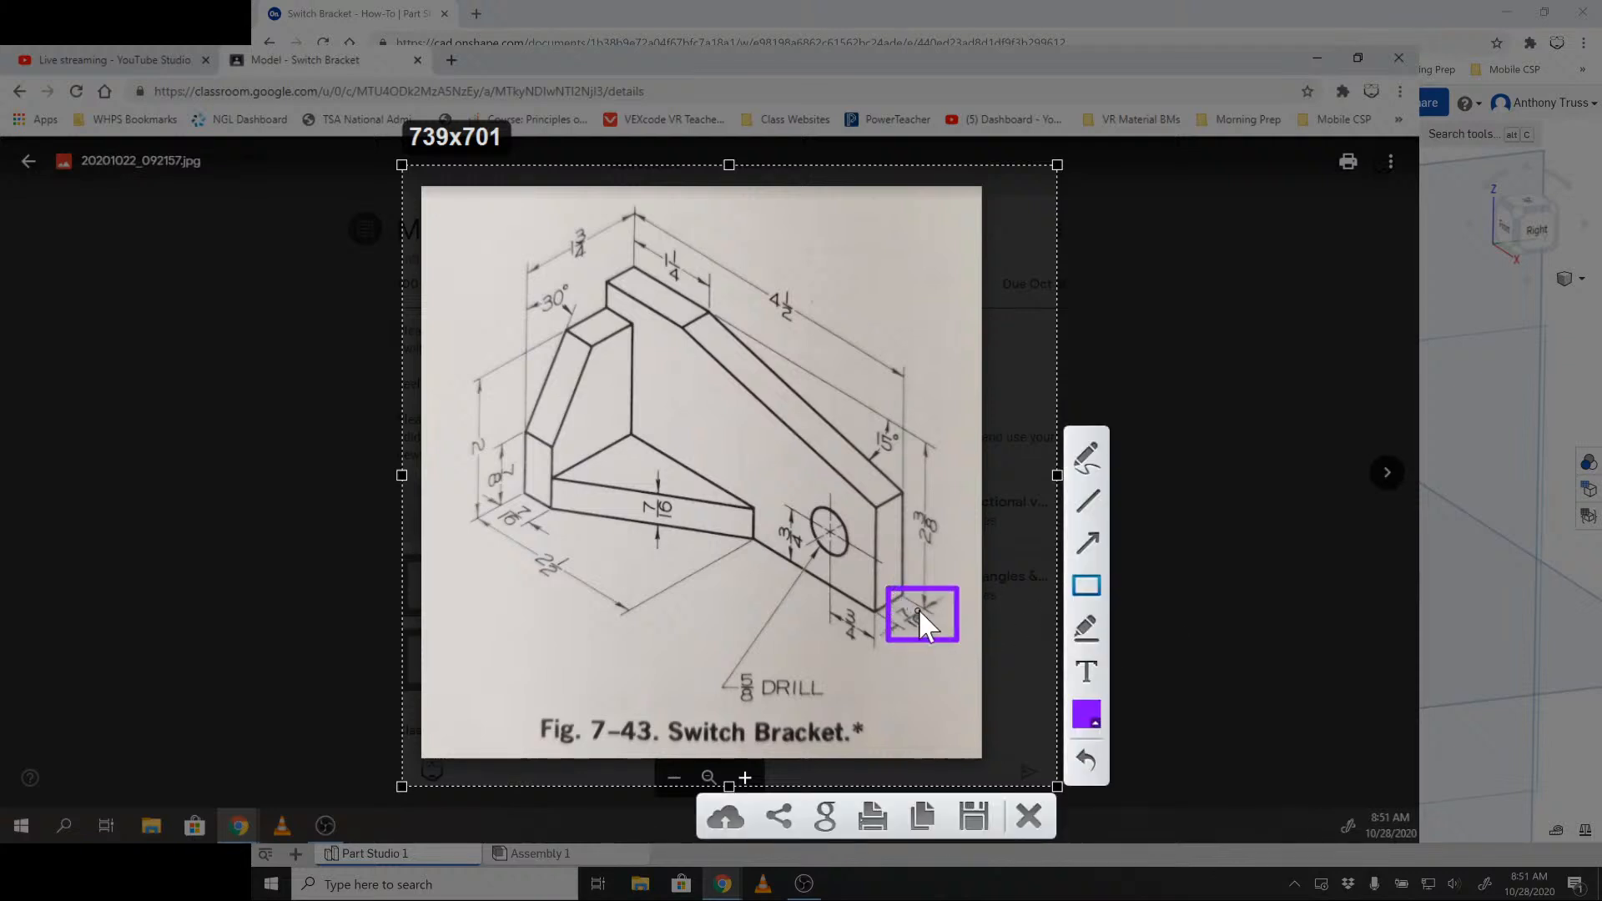
{"action": "left_click_drag", "start_coordinate": [538, 215], "coordinate": [613, 270]}
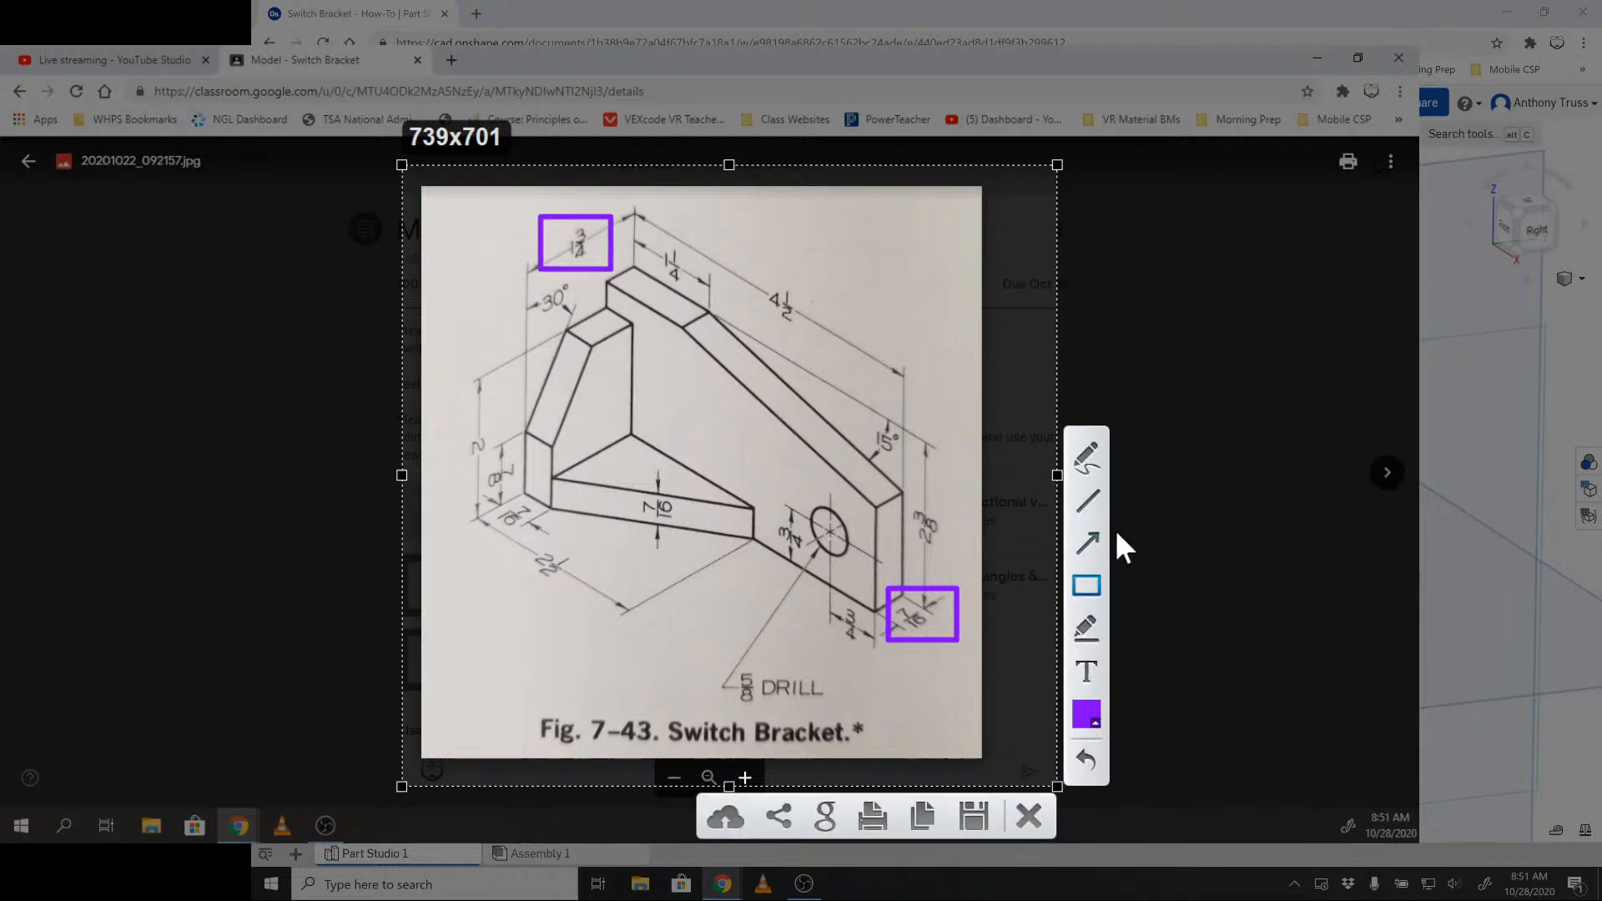
- Draw an arrow from the boxed 7/16 to the boxed 1 3/4, trace the side plate's inner bottom edge, and close the markup
{"action": "left_click", "coordinate": [1087, 542]}
{"action": "left_click_drag", "start_coordinate": [886, 588], "coordinate": [613, 277]}
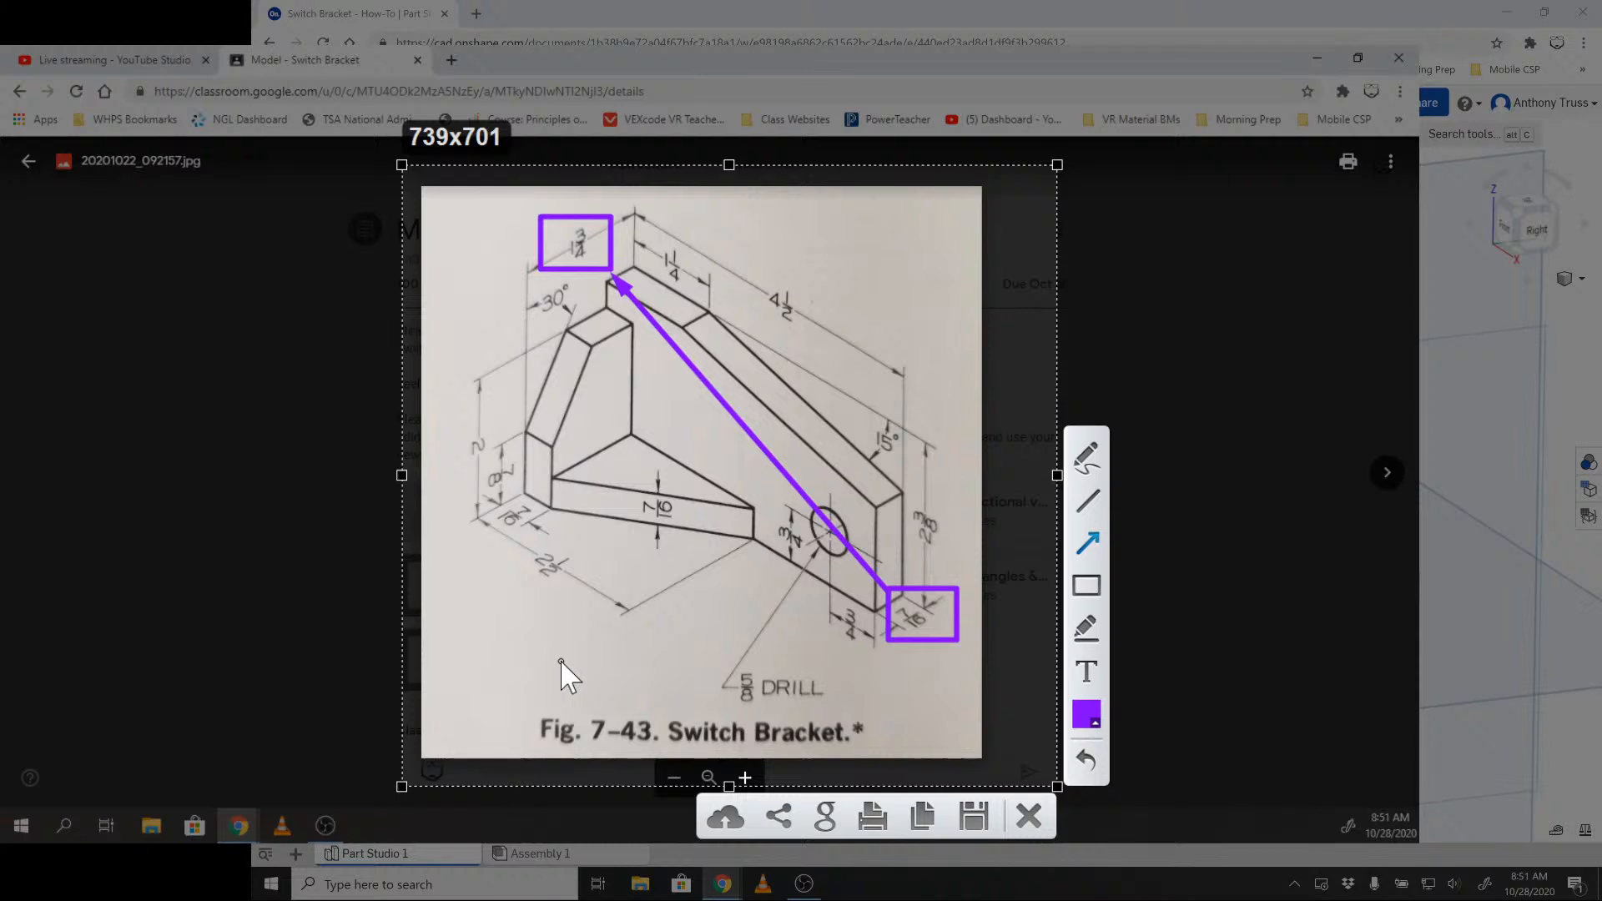
{"action": "left_click", "coordinate": [1087, 543]}
{"action": "left_click", "coordinate": [1087, 501]}
{"action": "left_click_drag", "start_coordinate": [632, 436], "coordinate": [552, 478]}
{"action": "key", "text": "Escape"}
{"action": "key", "text": "Escape"}
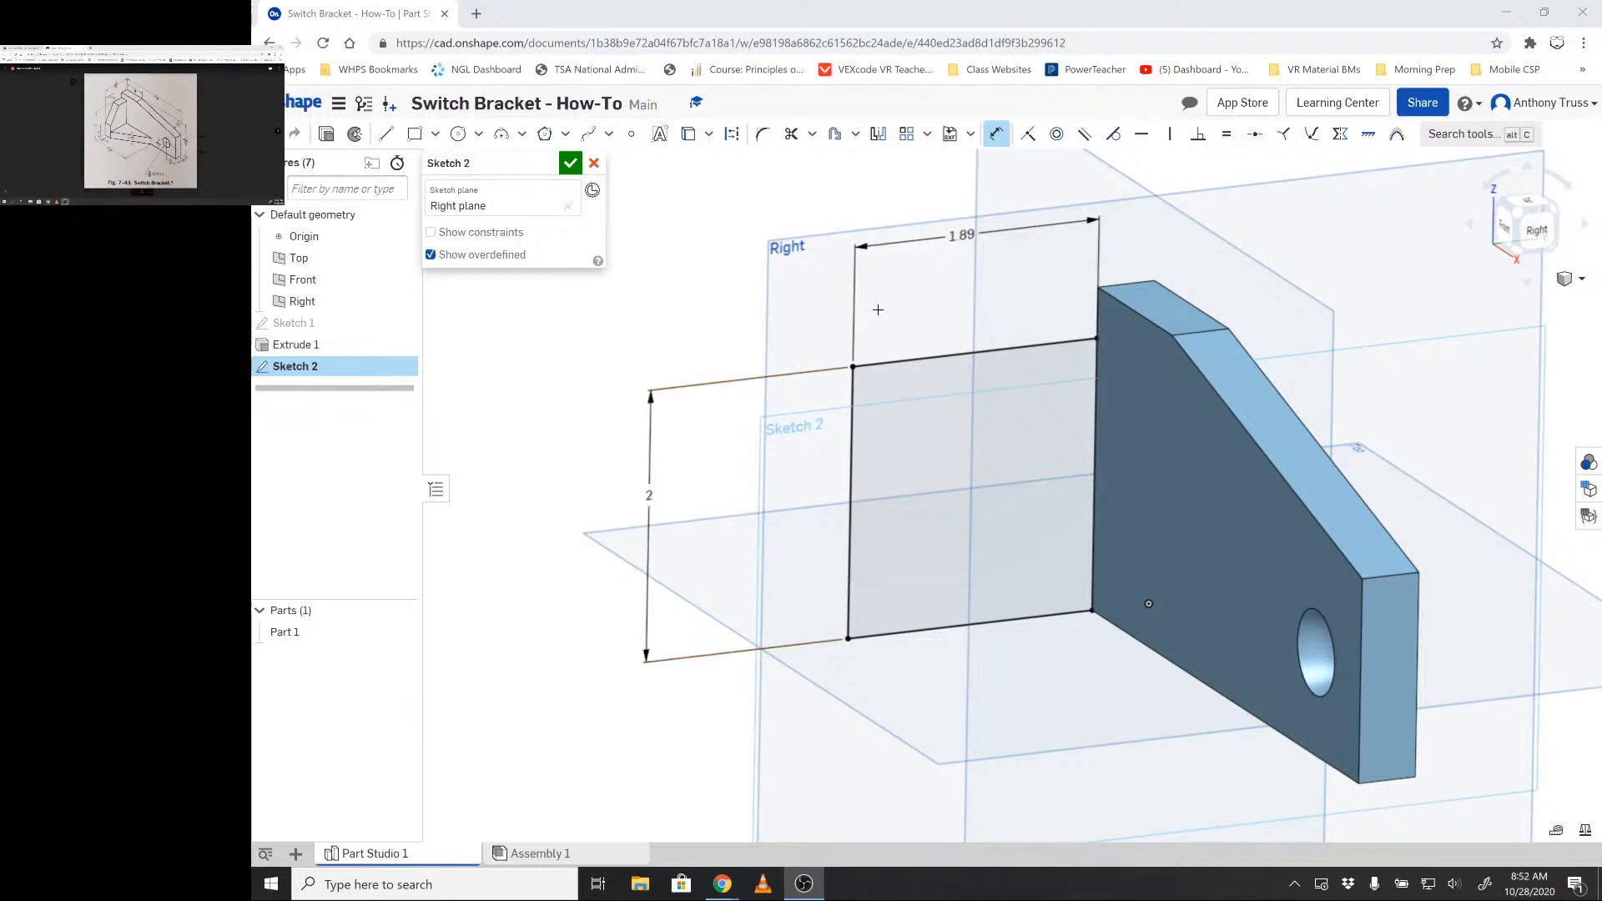
- Set the rectangle's width with the expression (1+(3/4)-(7/16)) in and review the entry
{"action": "double_click", "coordinate": [961, 235]}
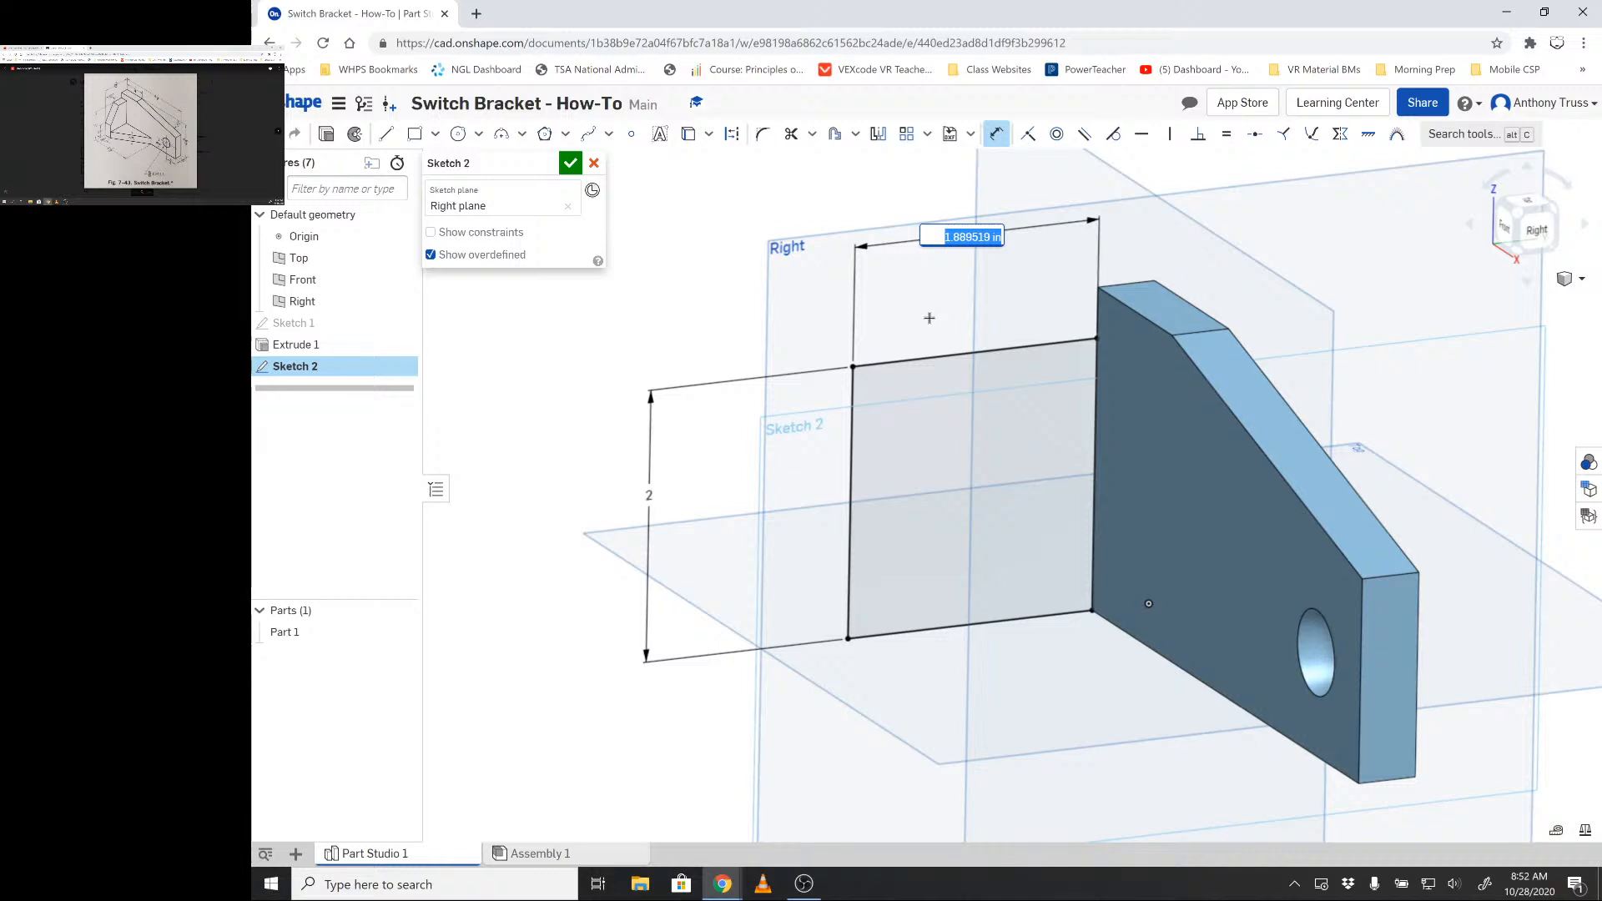
{"action": "key", "text": "BackSpace"}
{"action": "type", "text": "1+(3/4)"}
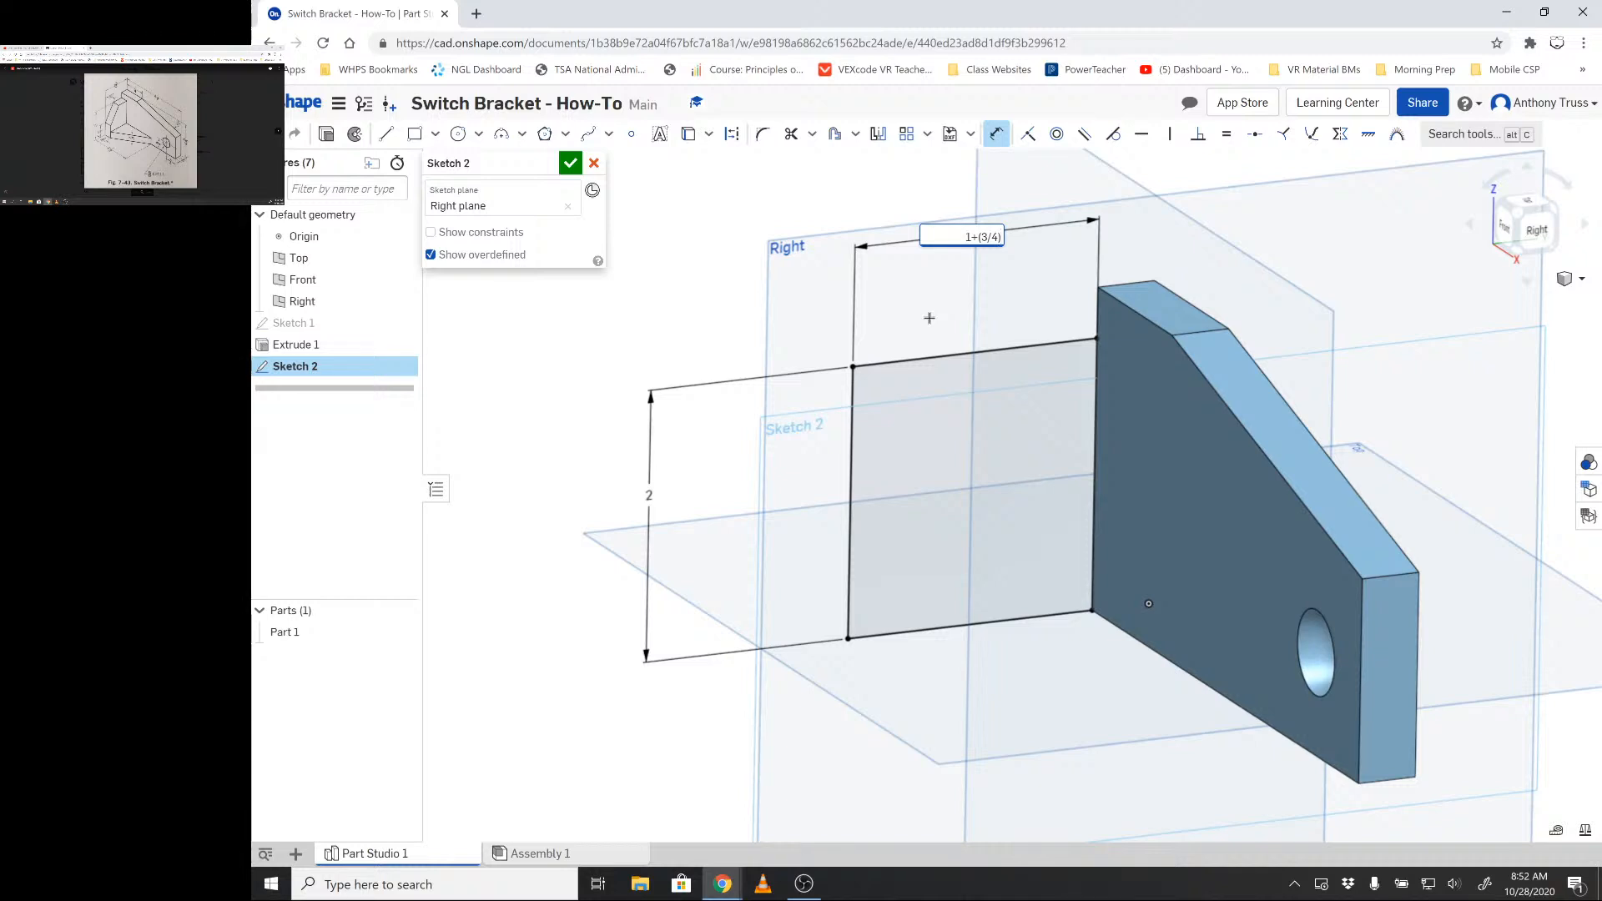
{"action": "type", "text": "-(7/16)"}
{"action": "type", "text": ")-("}
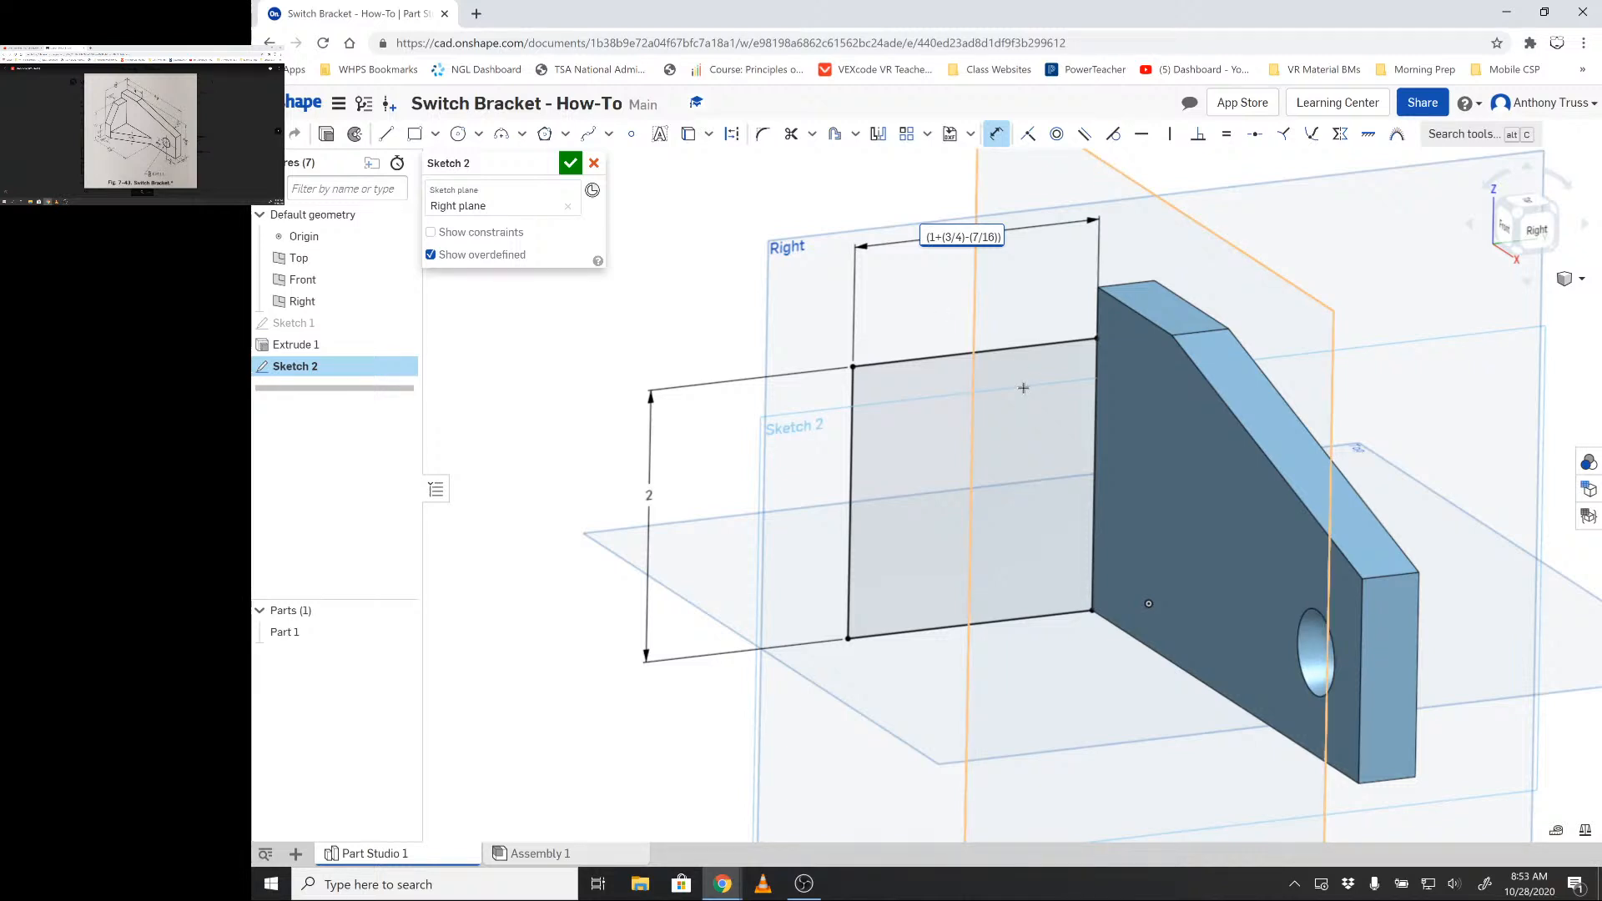
{"action": "key", "text": "Return"}
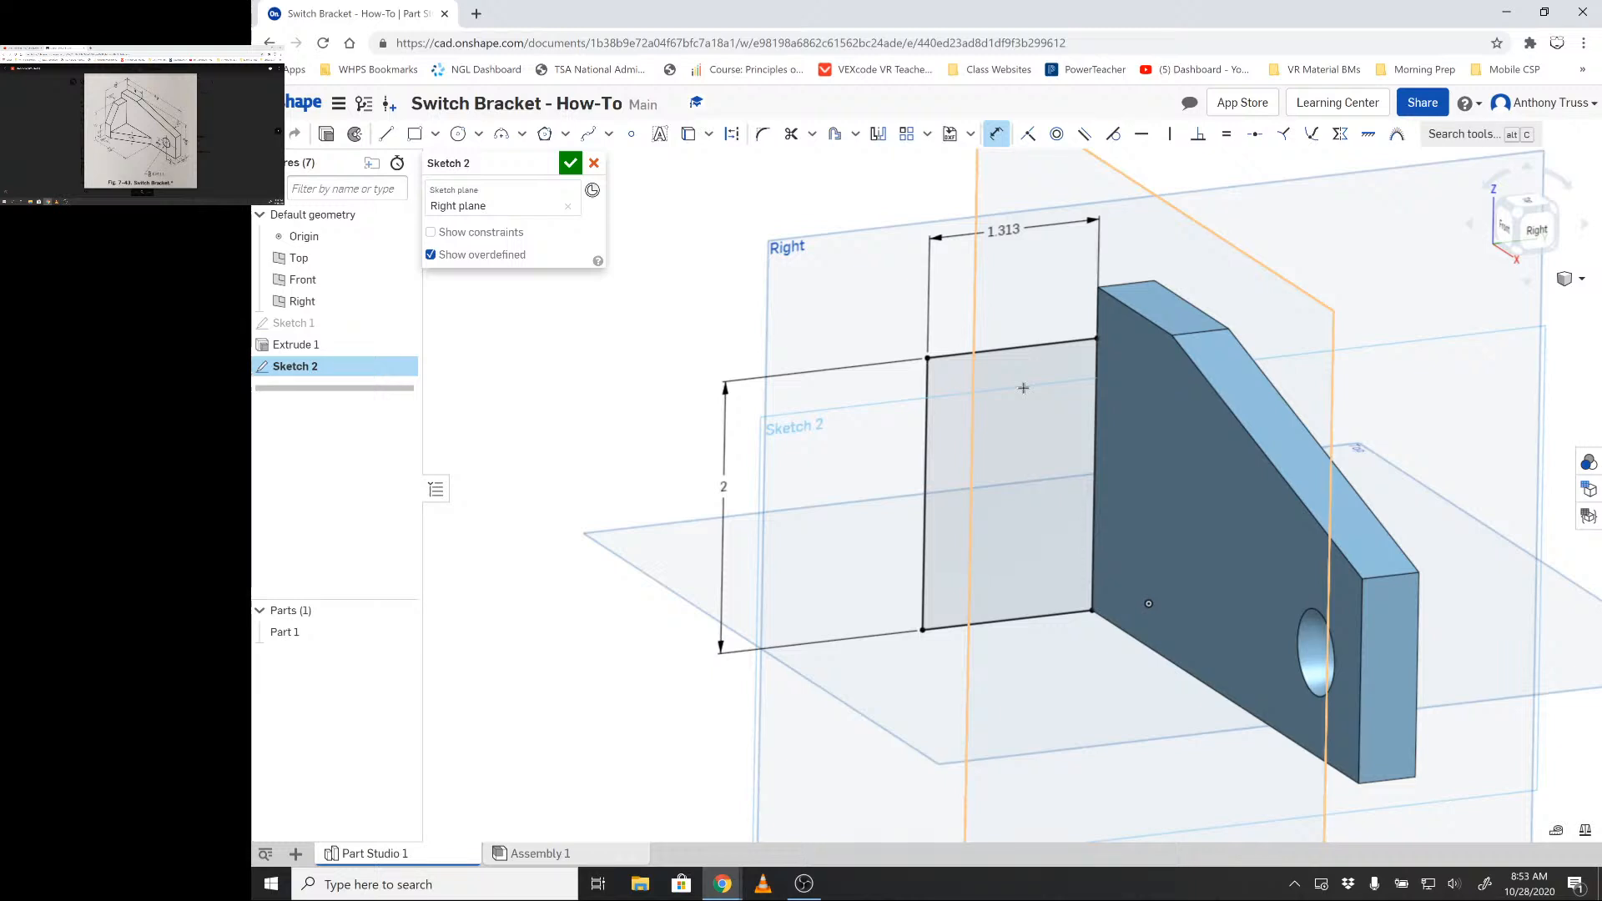
{"action": "double_click", "coordinate": [1001, 234]}
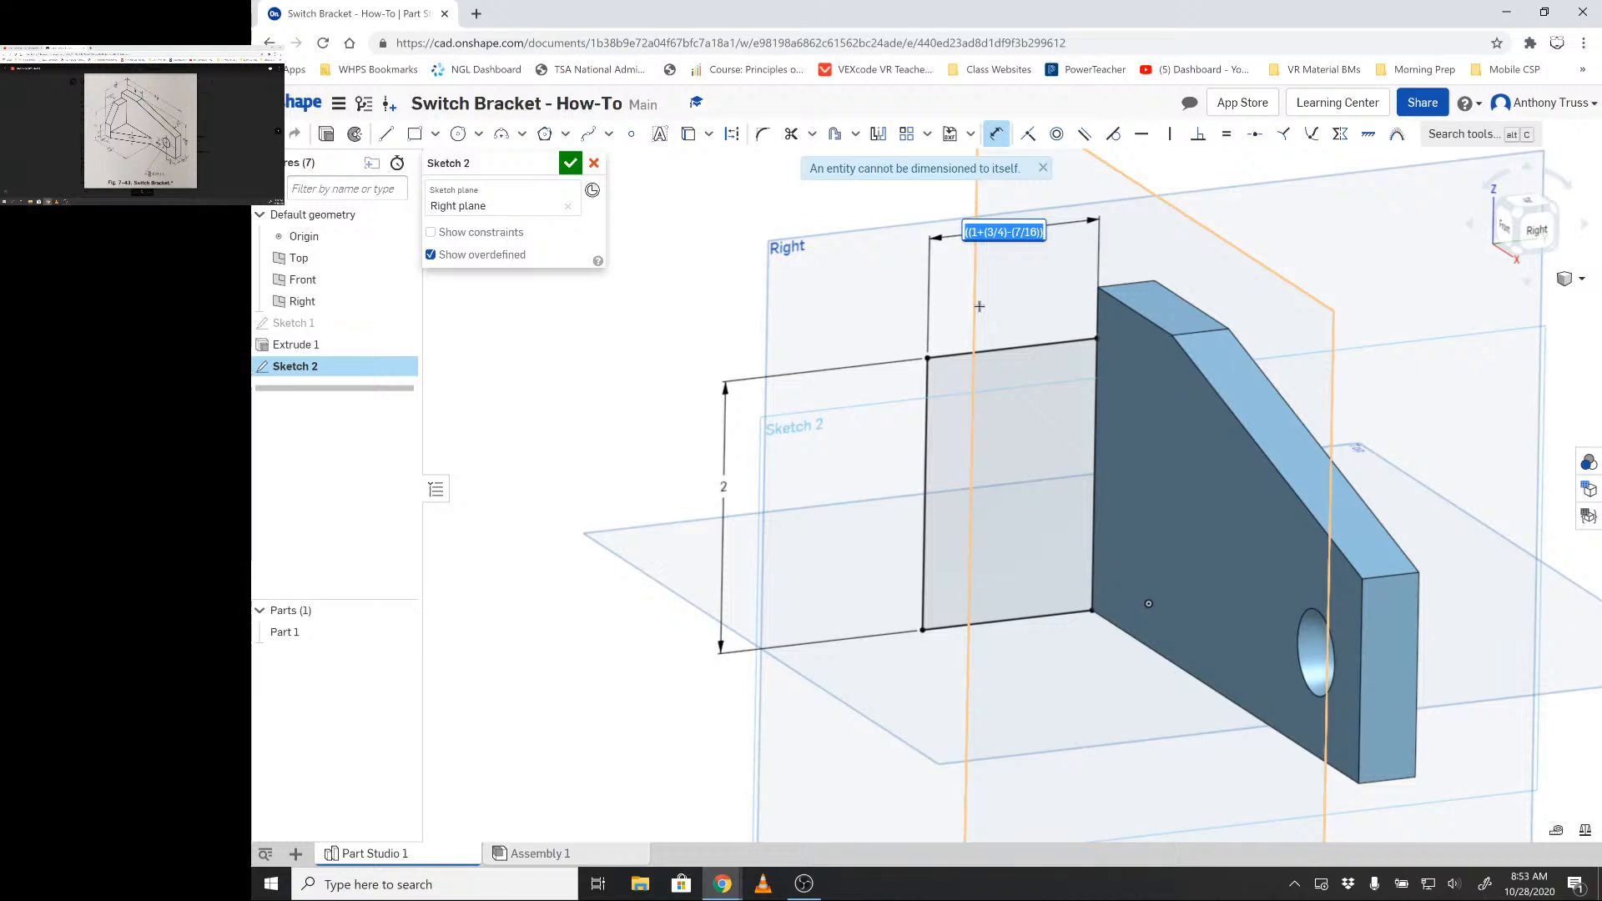
{"action": "key", "text": "Return"}
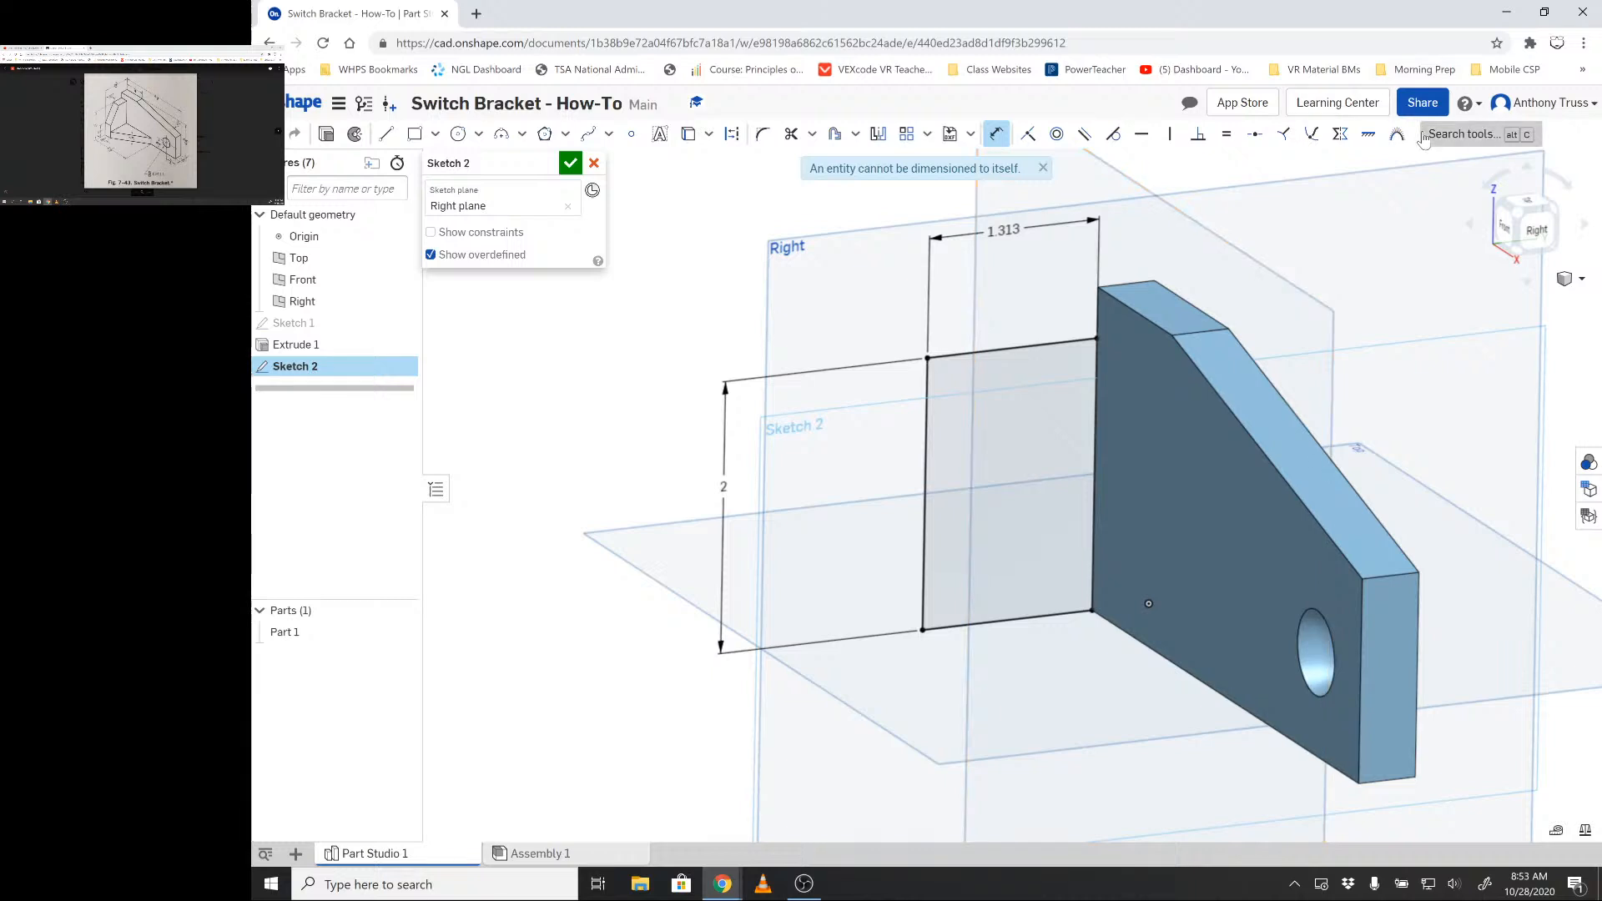
- Draw a horizontal line across the rectangle between its two vertical sides, a little below mid-height
{"action": "left_click", "coordinate": [385, 133]}
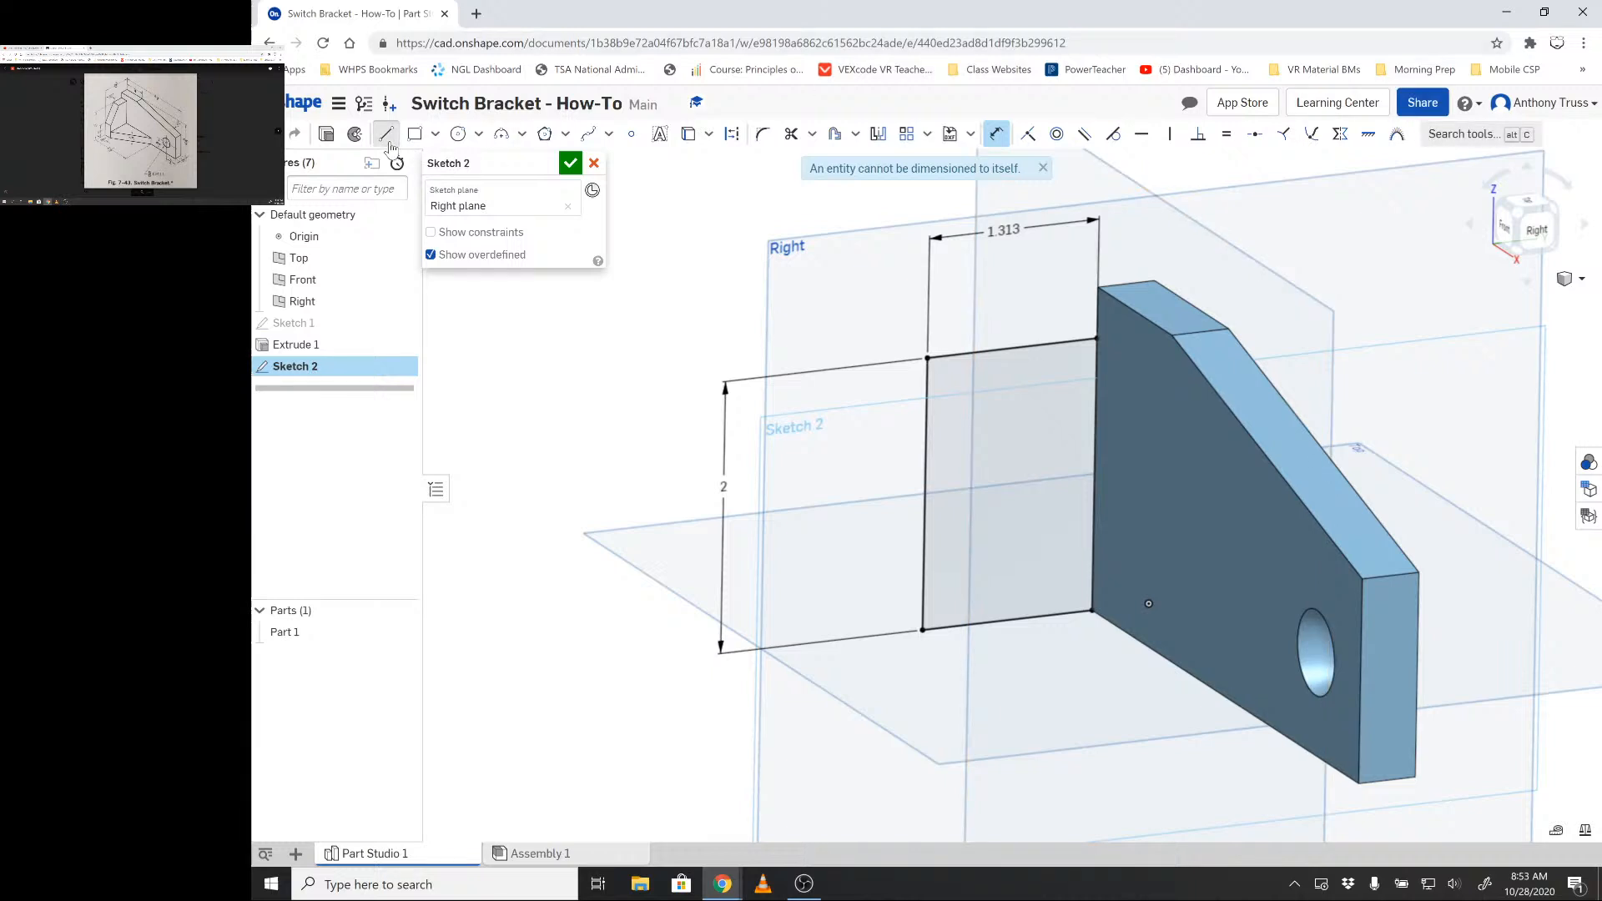
{"action": "left_click", "coordinate": [923, 517]}
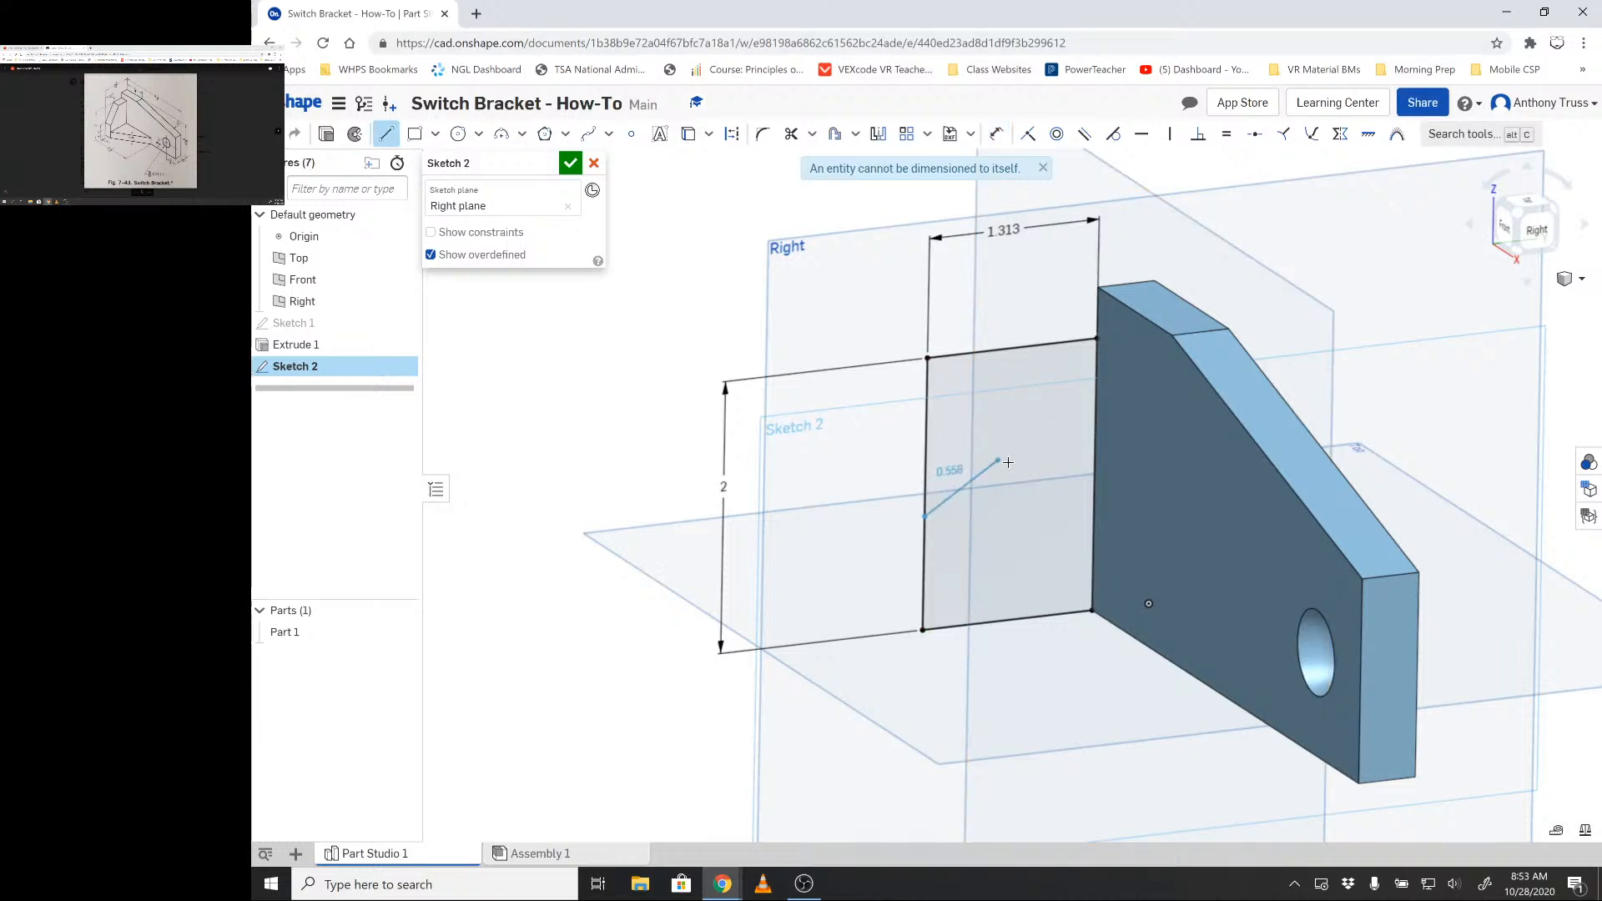
{"action": "left_click", "coordinate": [1092, 498]}
{"action": "key", "text": "Escape"}
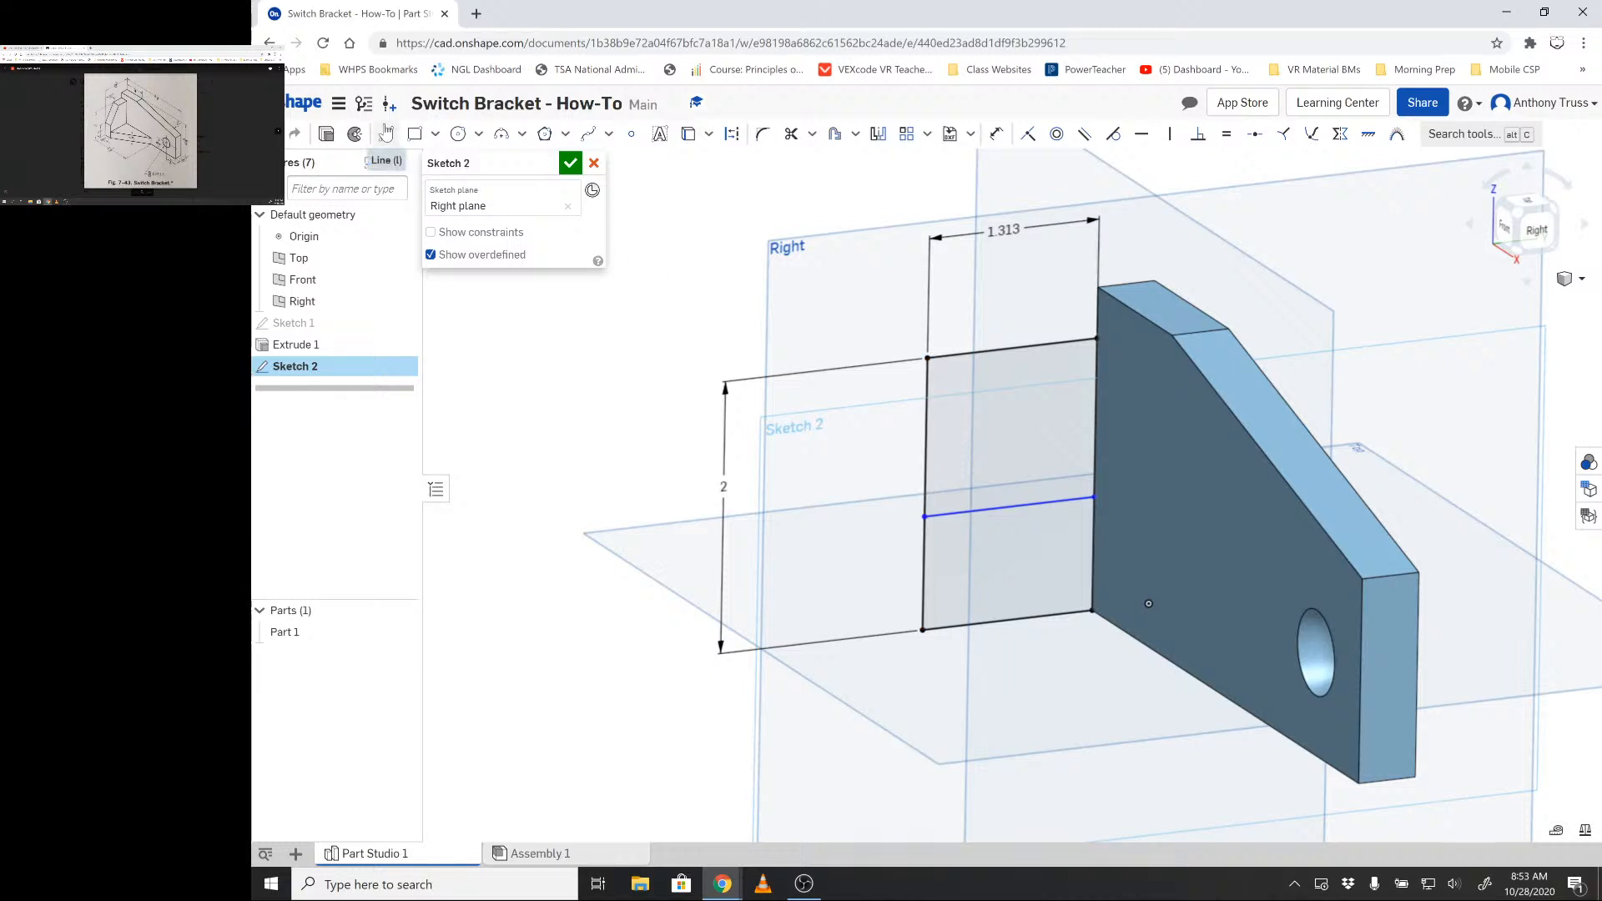
- Dimension the horizontal line 7/8 in above the rectangle's bottom edge
{"action": "key", "text": "u"}
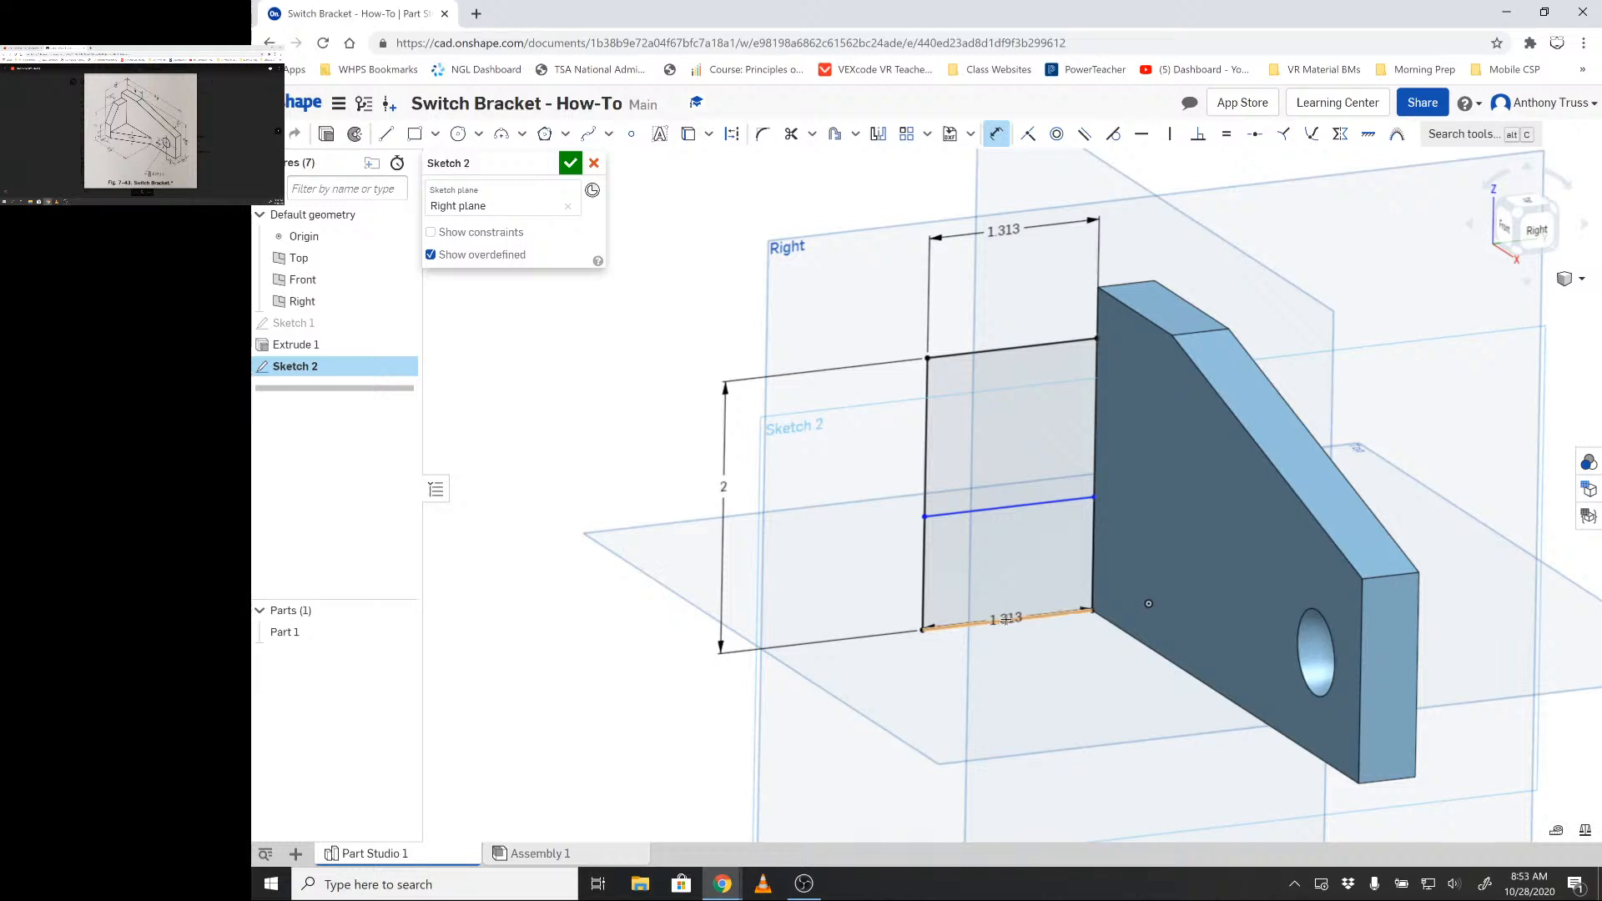
{"action": "left_click", "coordinate": [1006, 619]}
{"action": "left_click", "coordinate": [1005, 506]}
{"action": "left_click", "coordinate": [850, 583]}
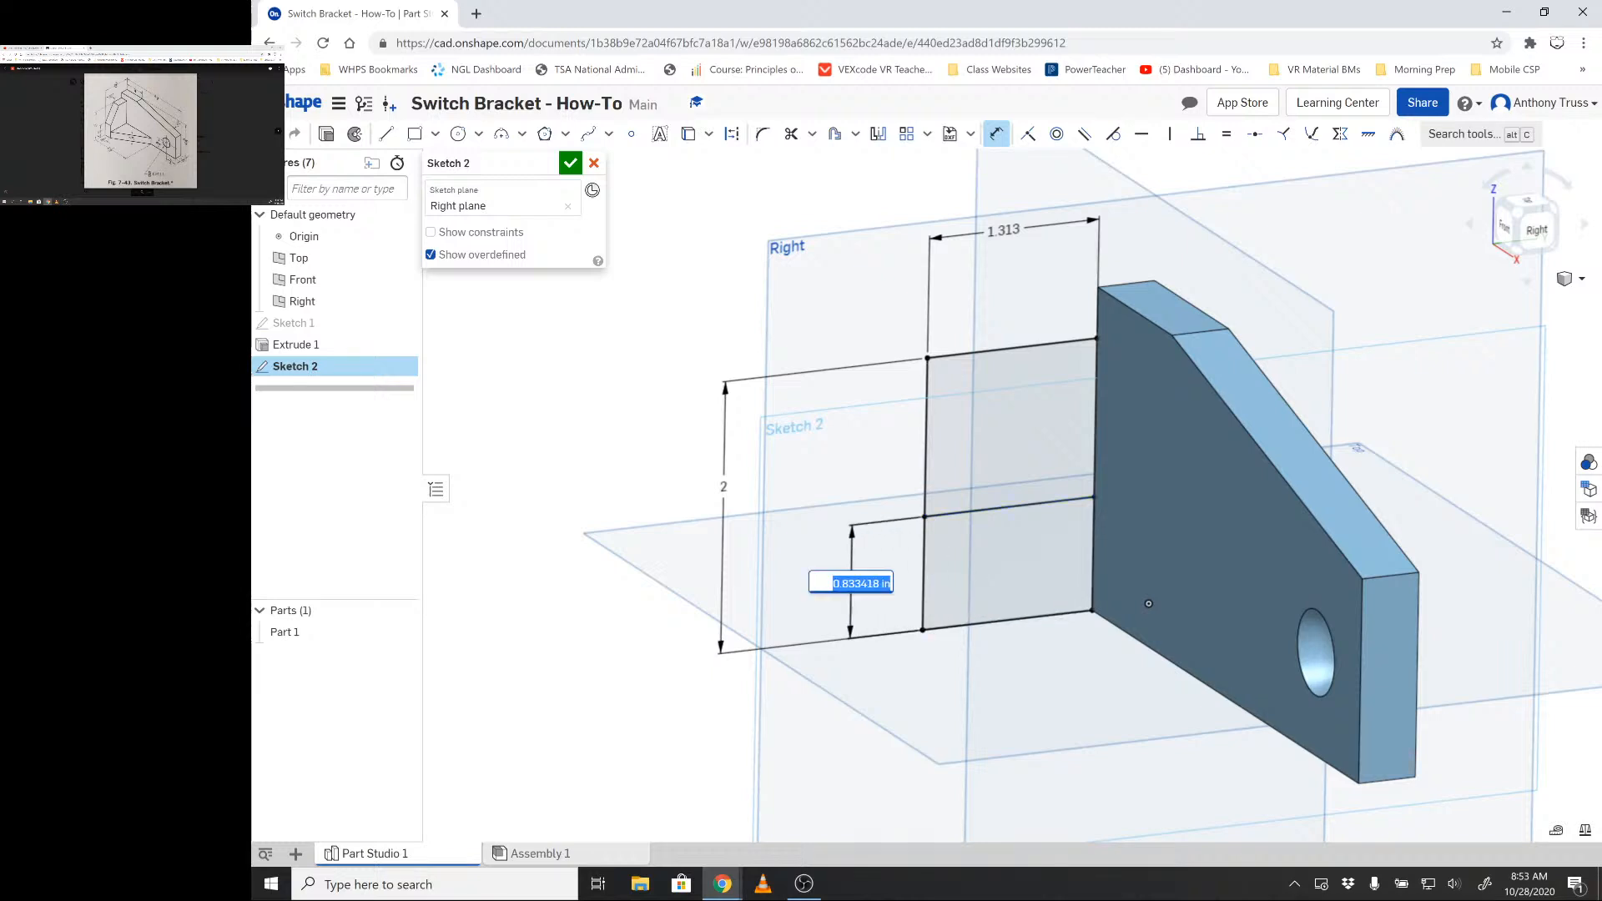
{"action": "type", "text": "7"}
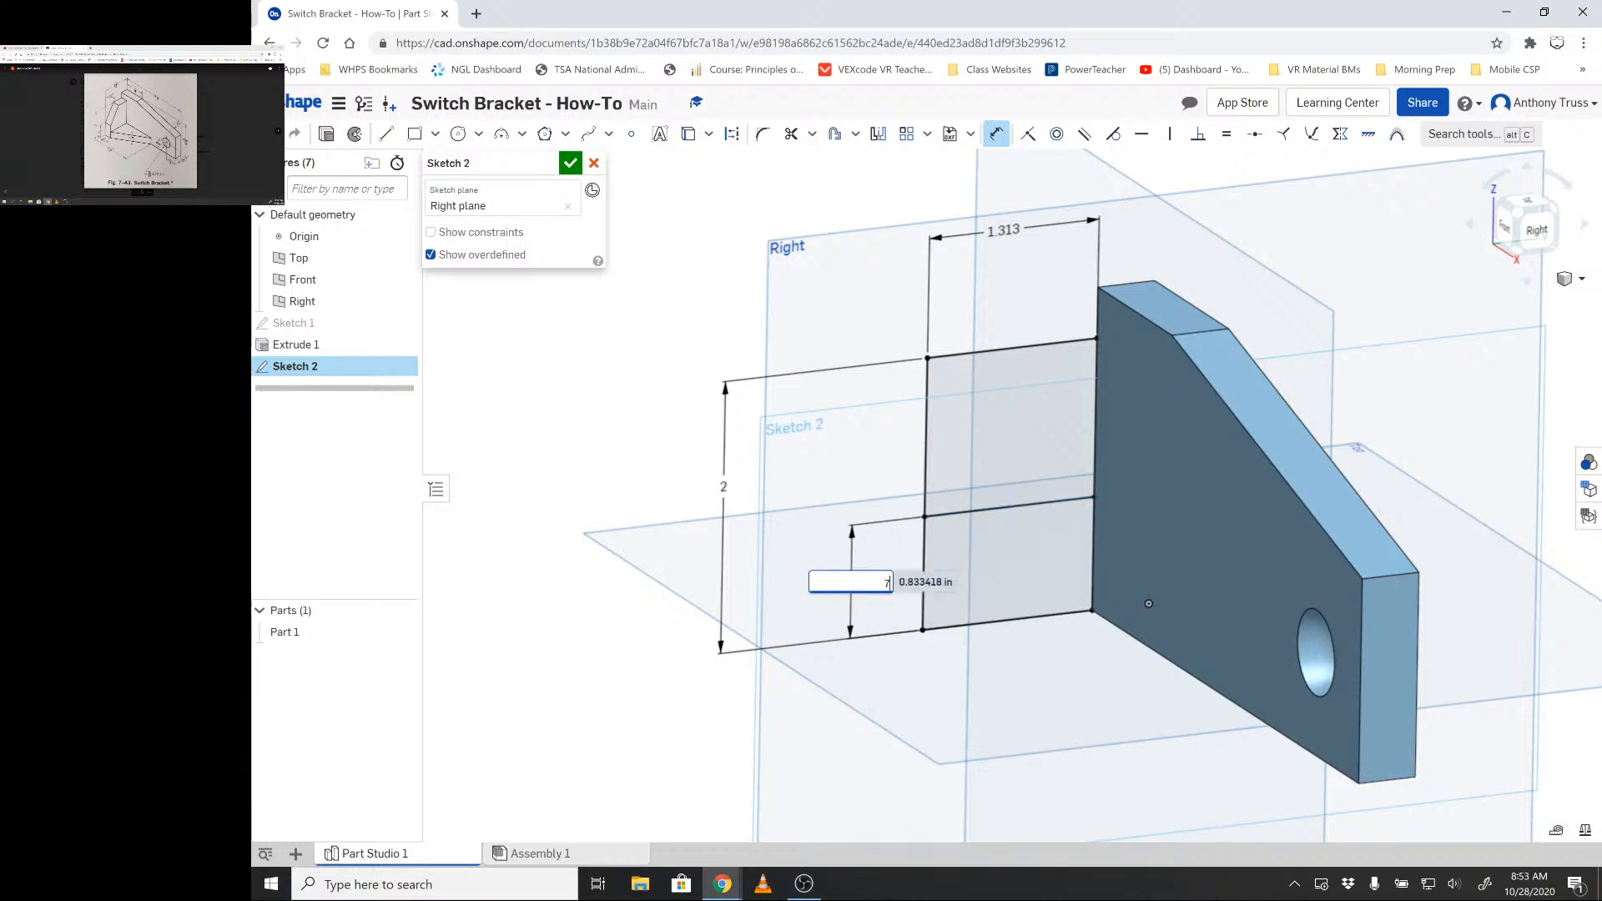
{"action": "type", "text": "/8"}
{"action": "key", "text": "Return"}
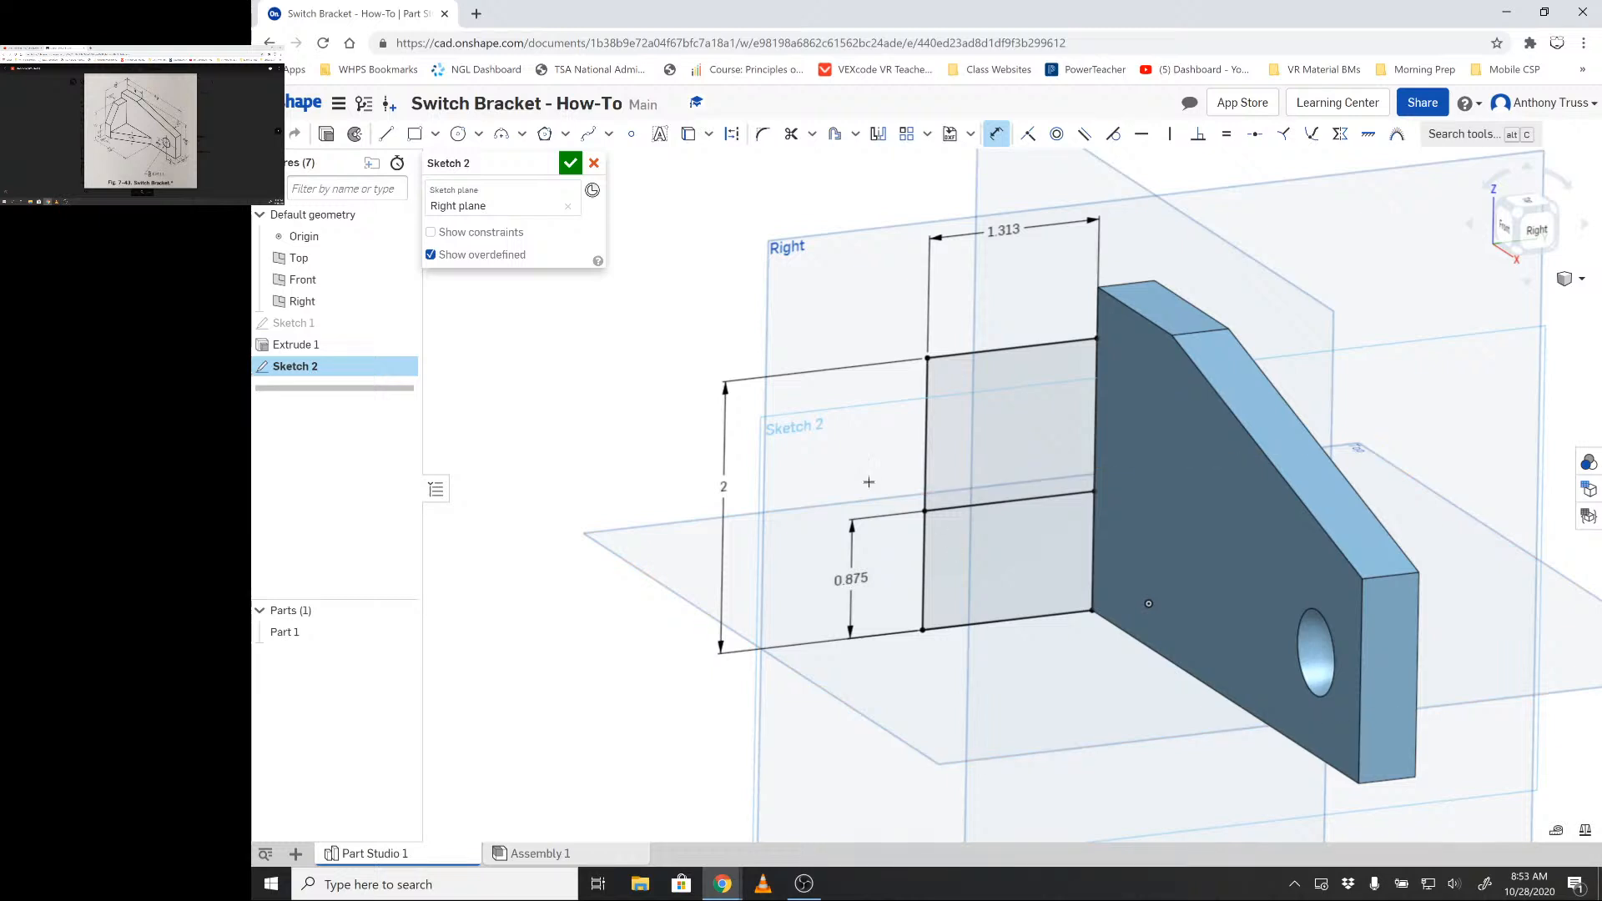
- Convert the horizontal line across the rectangle into construction geometry
{"action": "key", "text": "Escape"}
{"action": "right_click", "coordinate": [977, 506]}
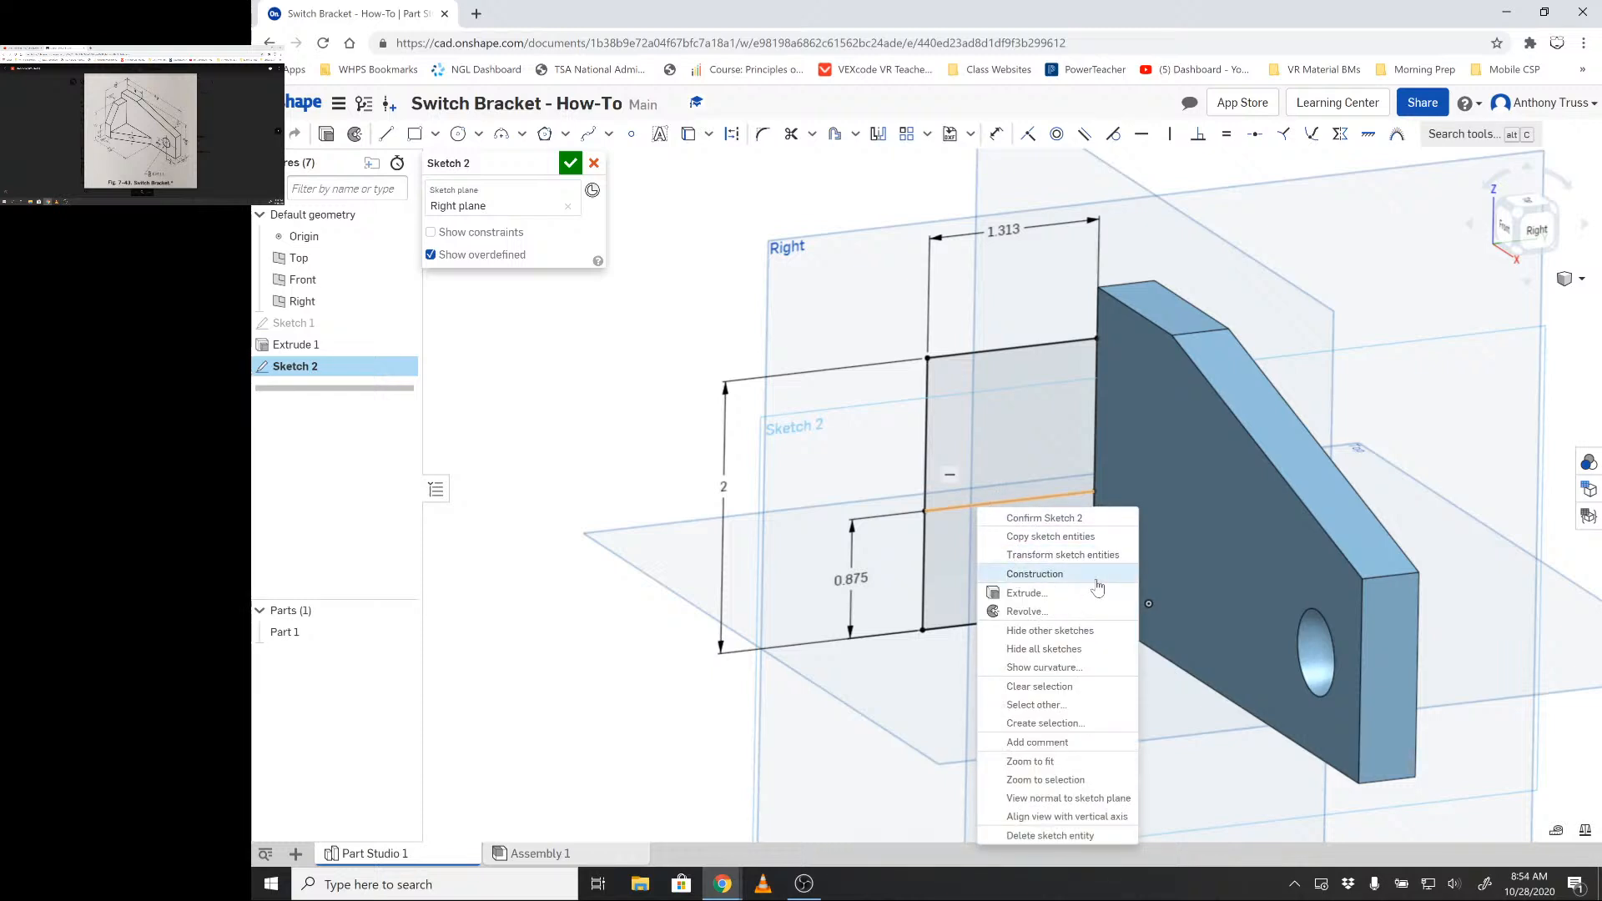
{"action": "left_click", "coordinate": [1096, 585]}
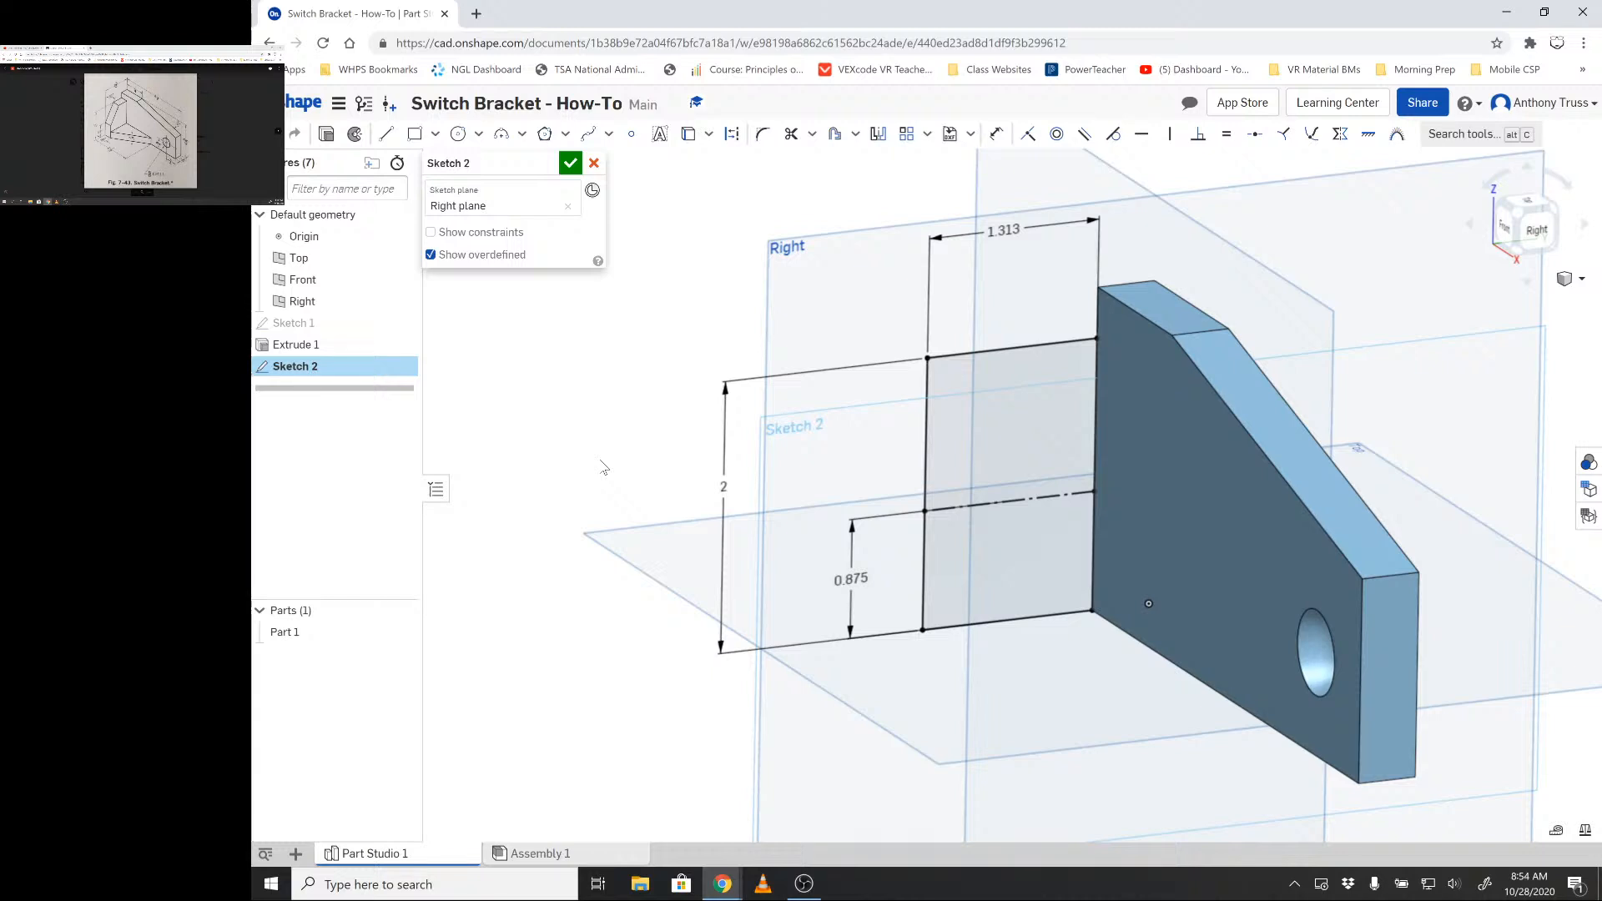
- Draw a slanted line about 1.473 in long from the construction line's outer endpoint up to the rectangle's top edge
{"action": "key", "text": "l"}
{"action": "left_click", "coordinate": [925, 511]}
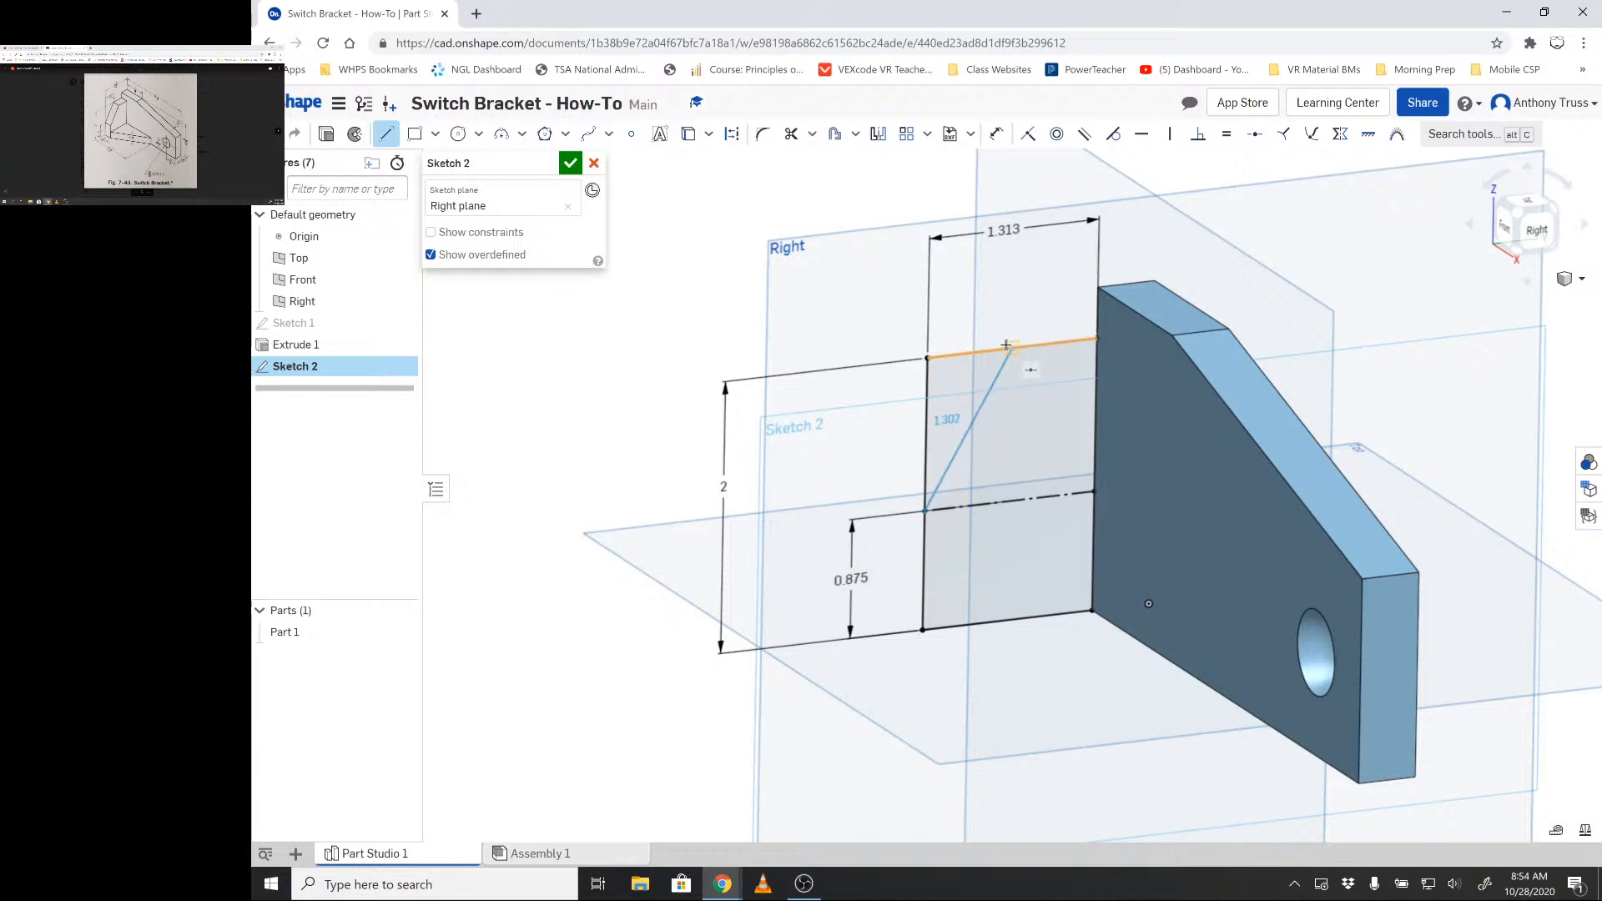
{"action": "left_click", "coordinate": [1050, 342]}
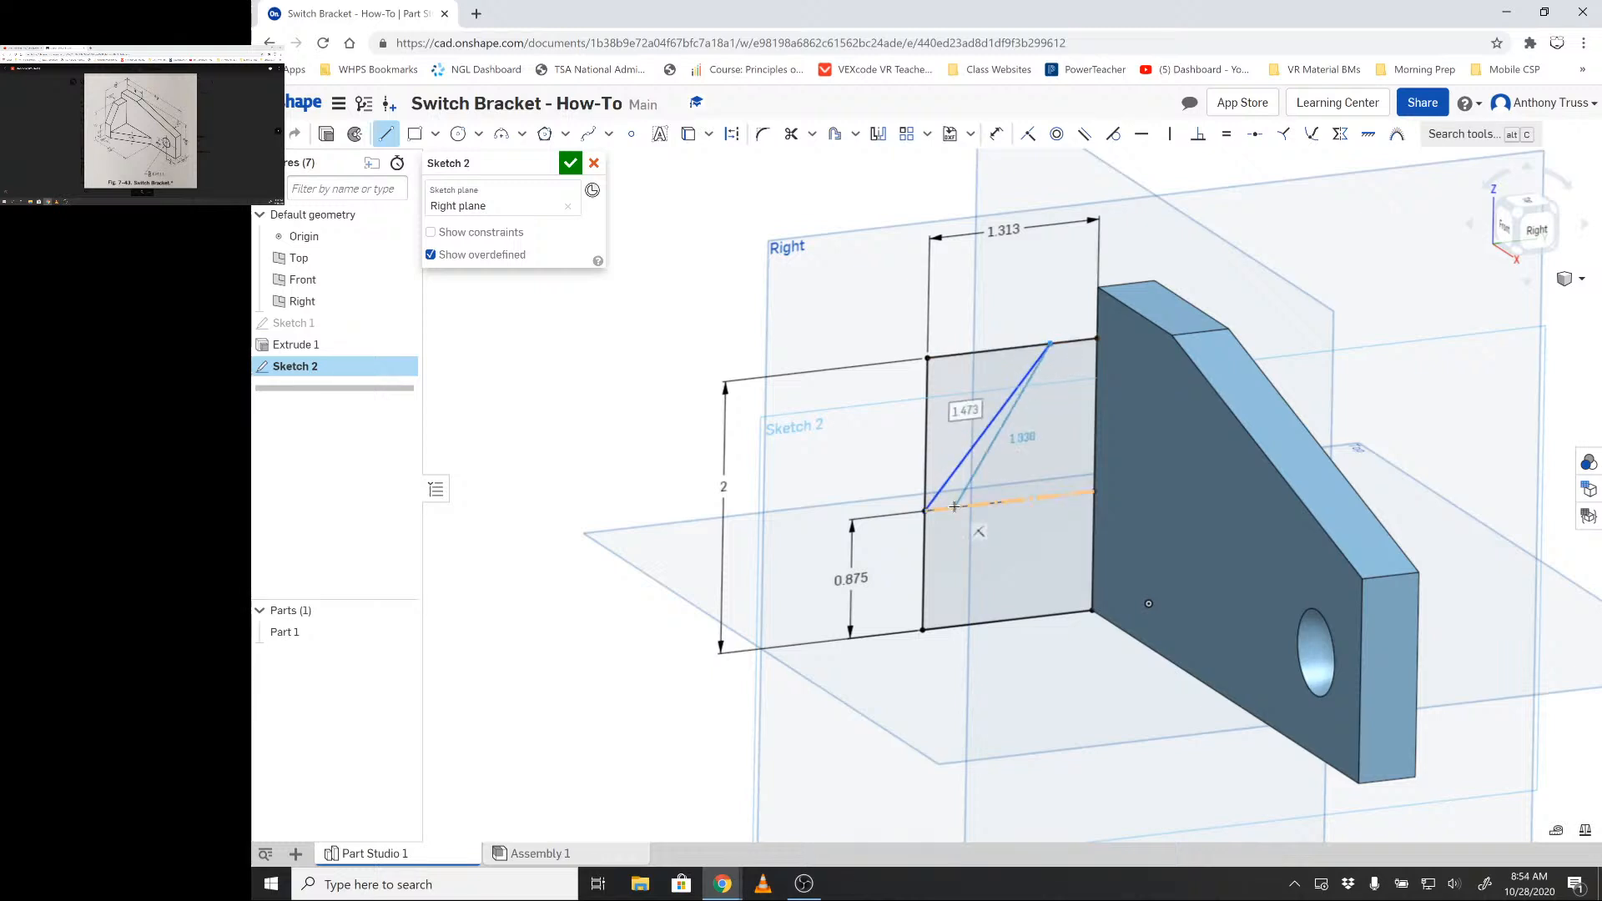
{"action": "key", "text": "Escape"}
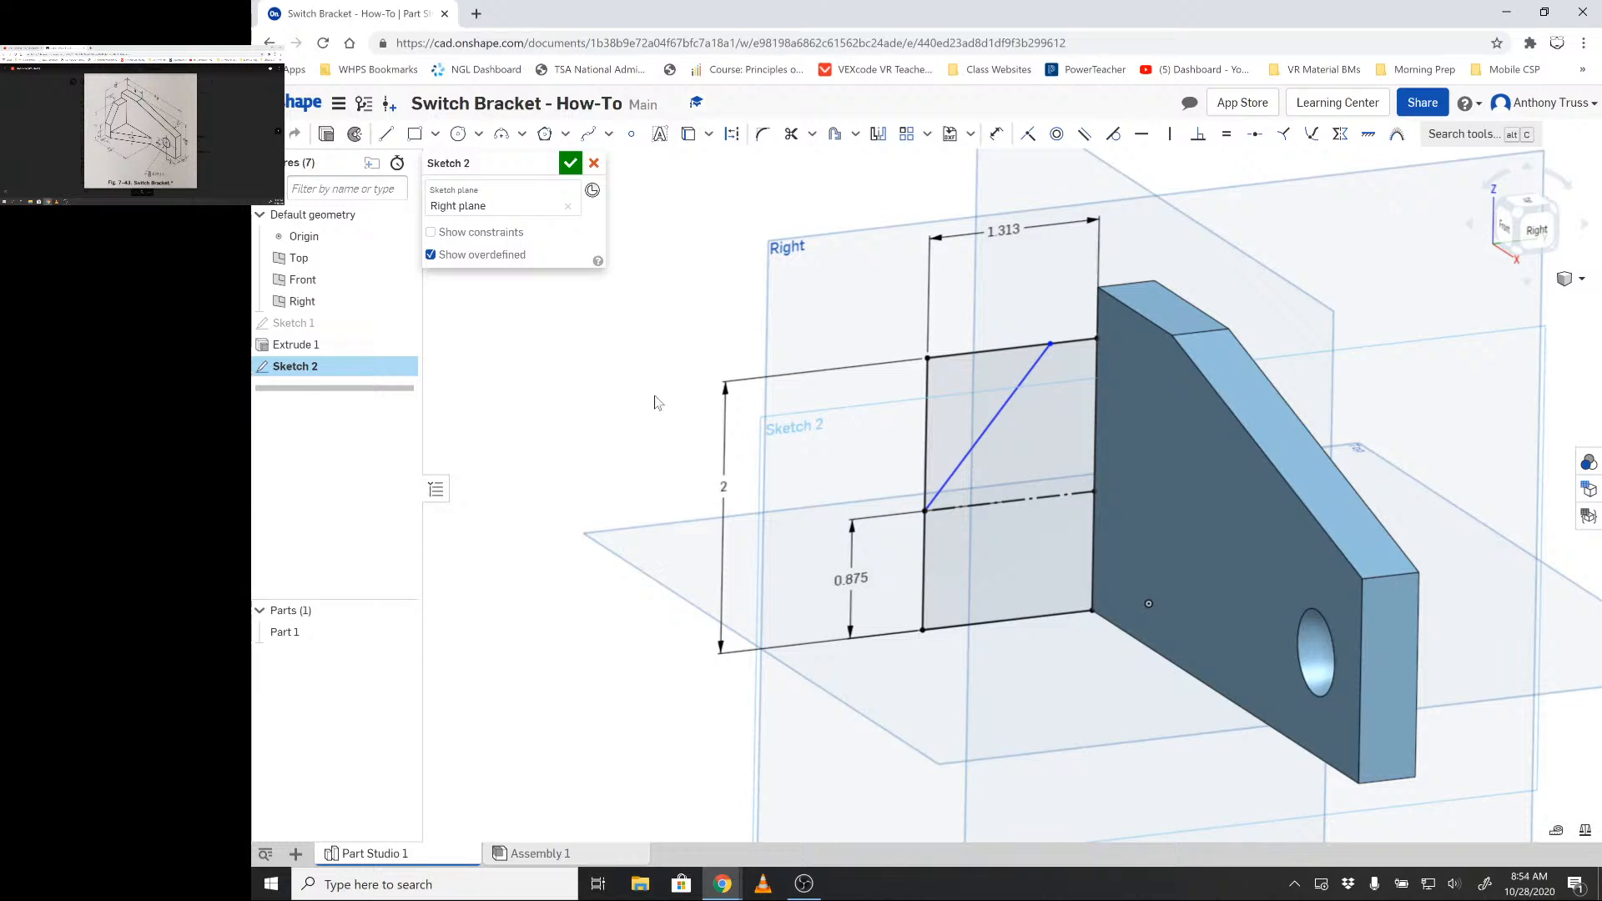
- Dimension the angle between the slanted line and the outer vertical side at 30 degrees and place its label clear of the edge
{"action": "key", "text": "u"}
{"action": "left_click", "coordinate": [997, 413]}
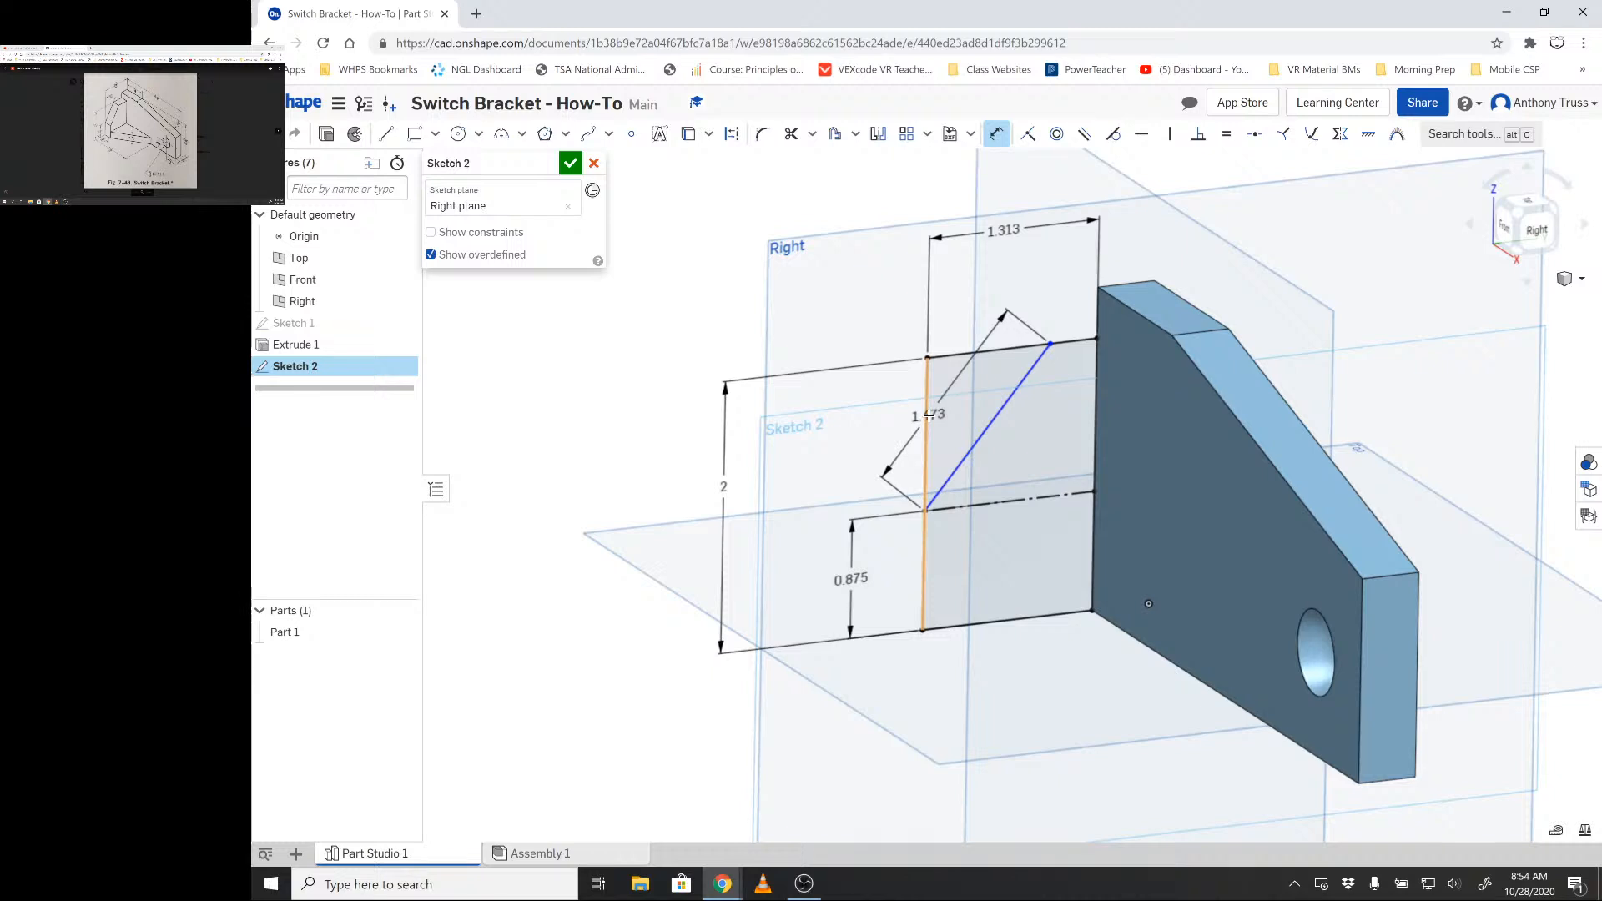
{"action": "left_click", "coordinate": [927, 413]}
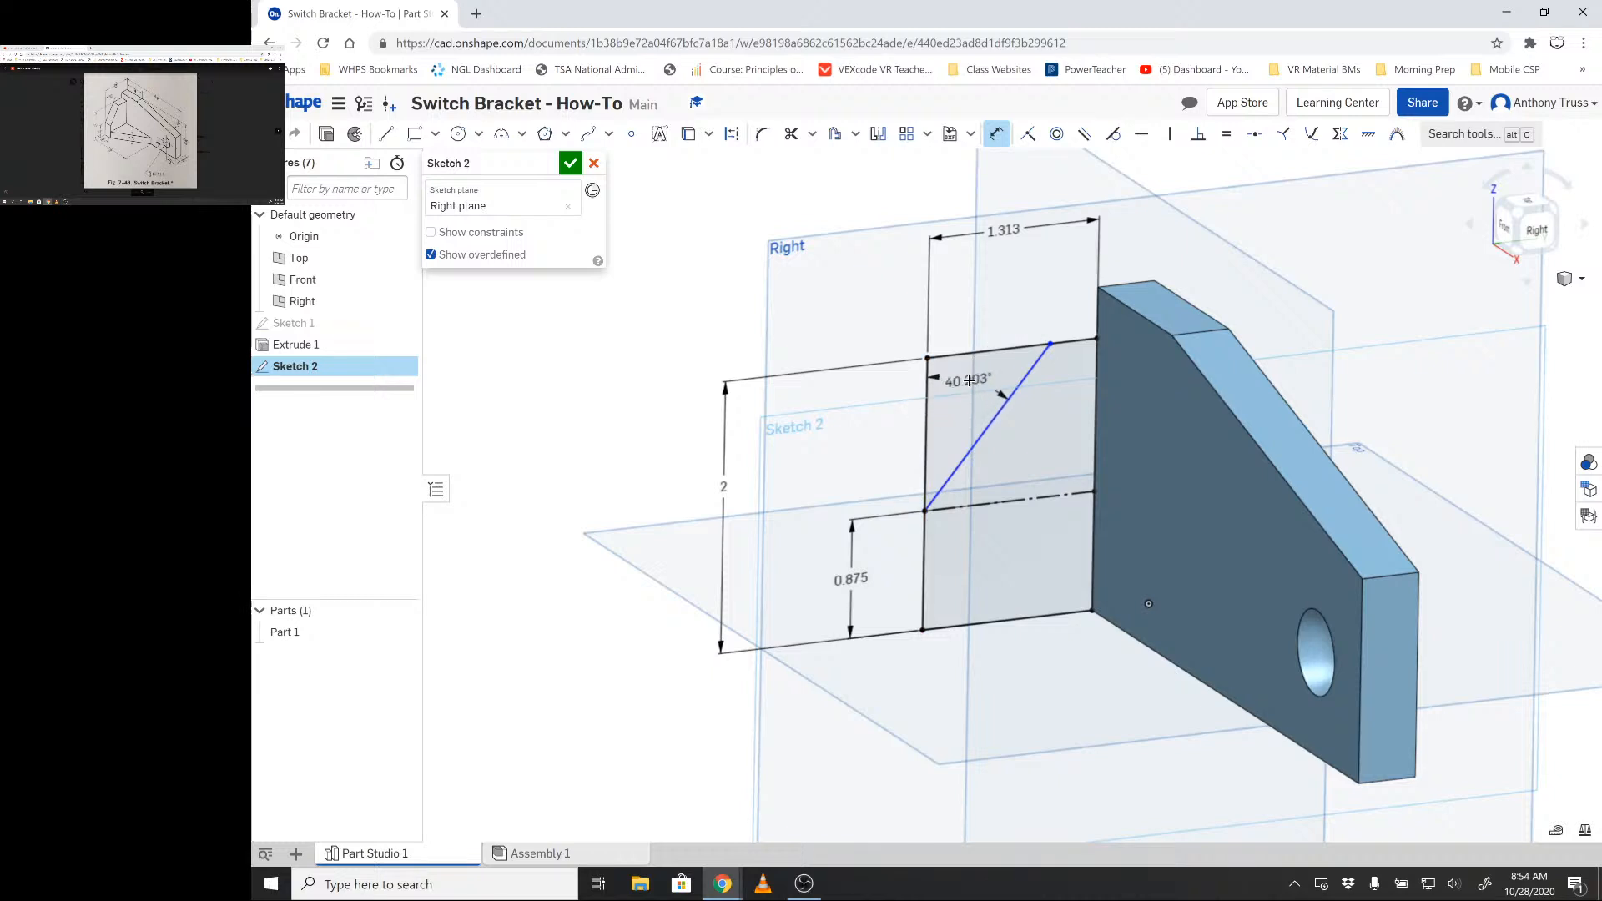
{"action": "left_click", "coordinate": [951, 383]}
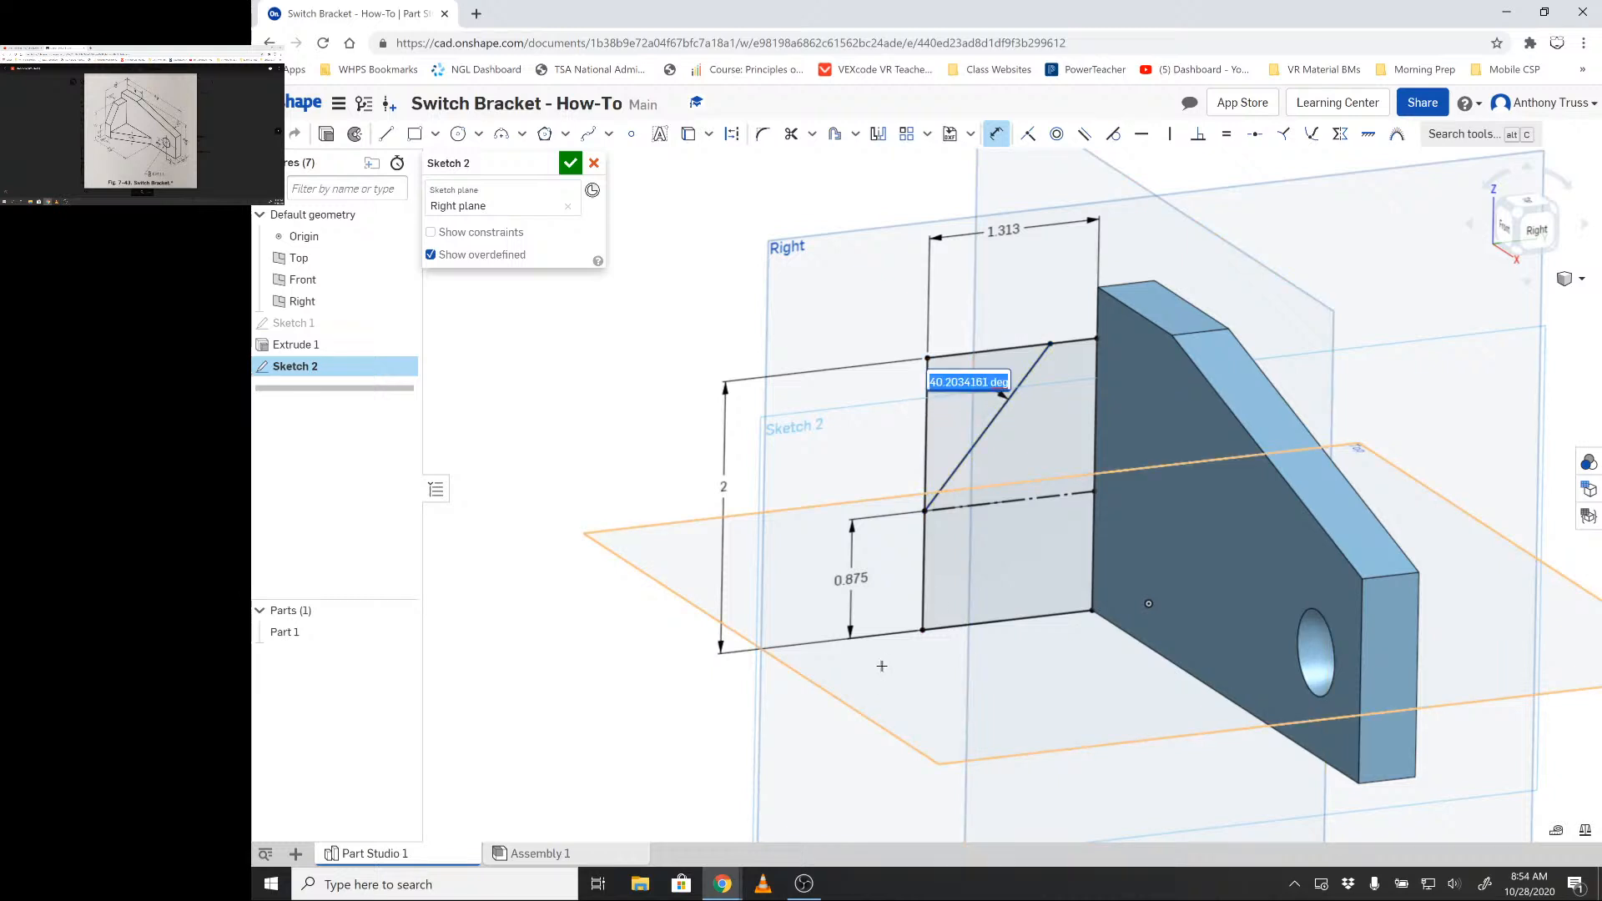
{"action": "type", "text": "30"}
{"action": "key", "text": "Return"}
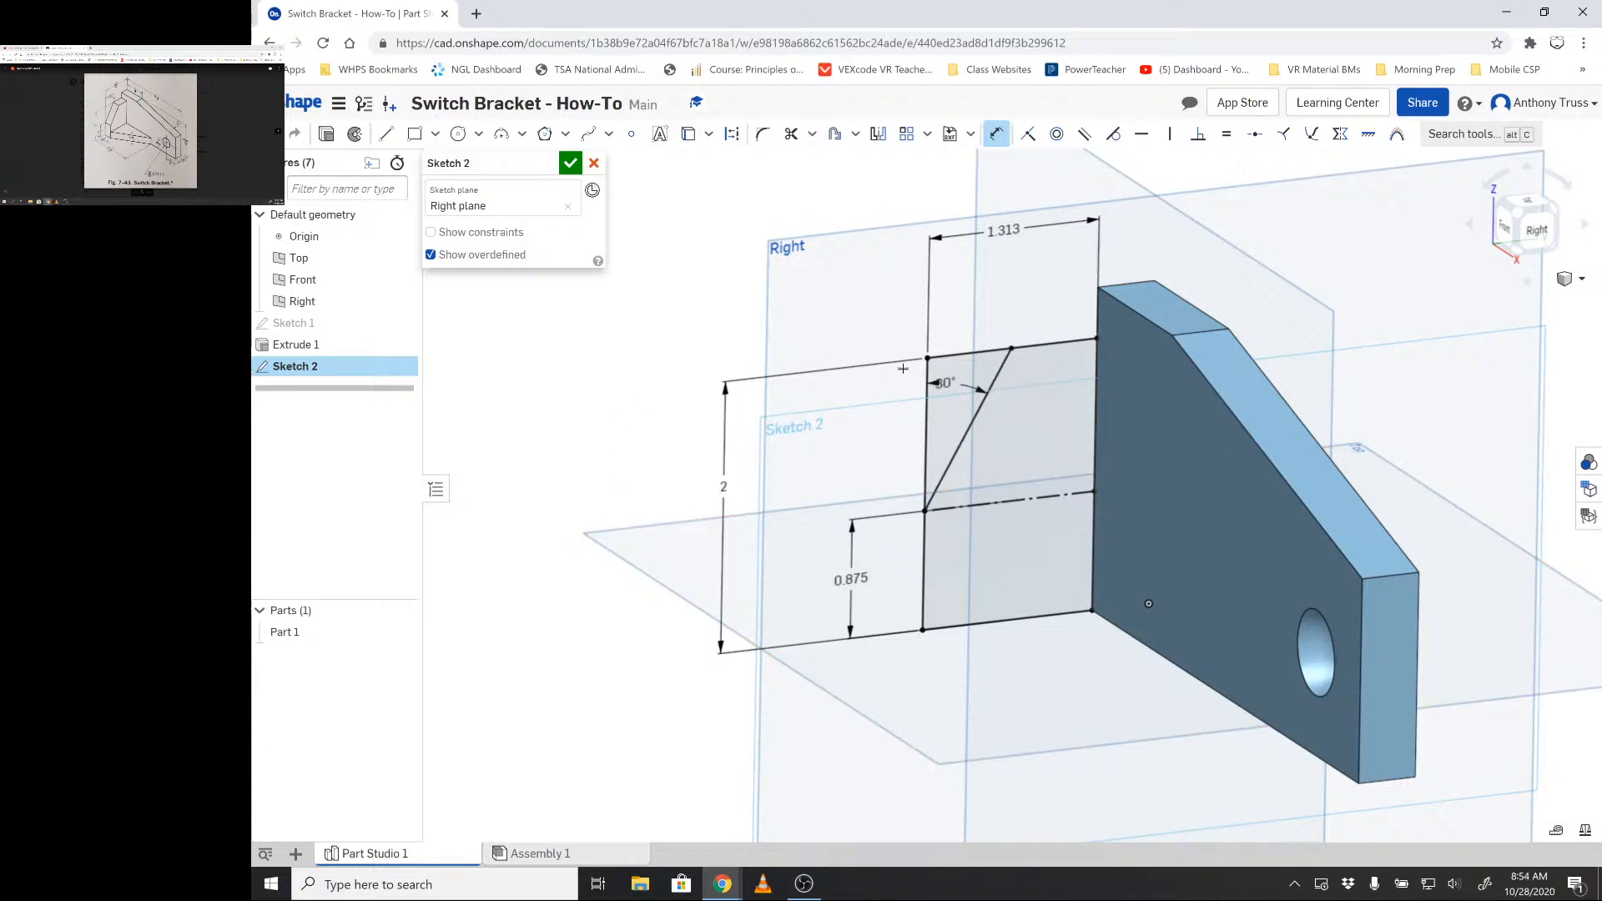
{"action": "scroll", "coordinate": [962, 394], "scroll_direction": "up", "scroll_amount": 8}
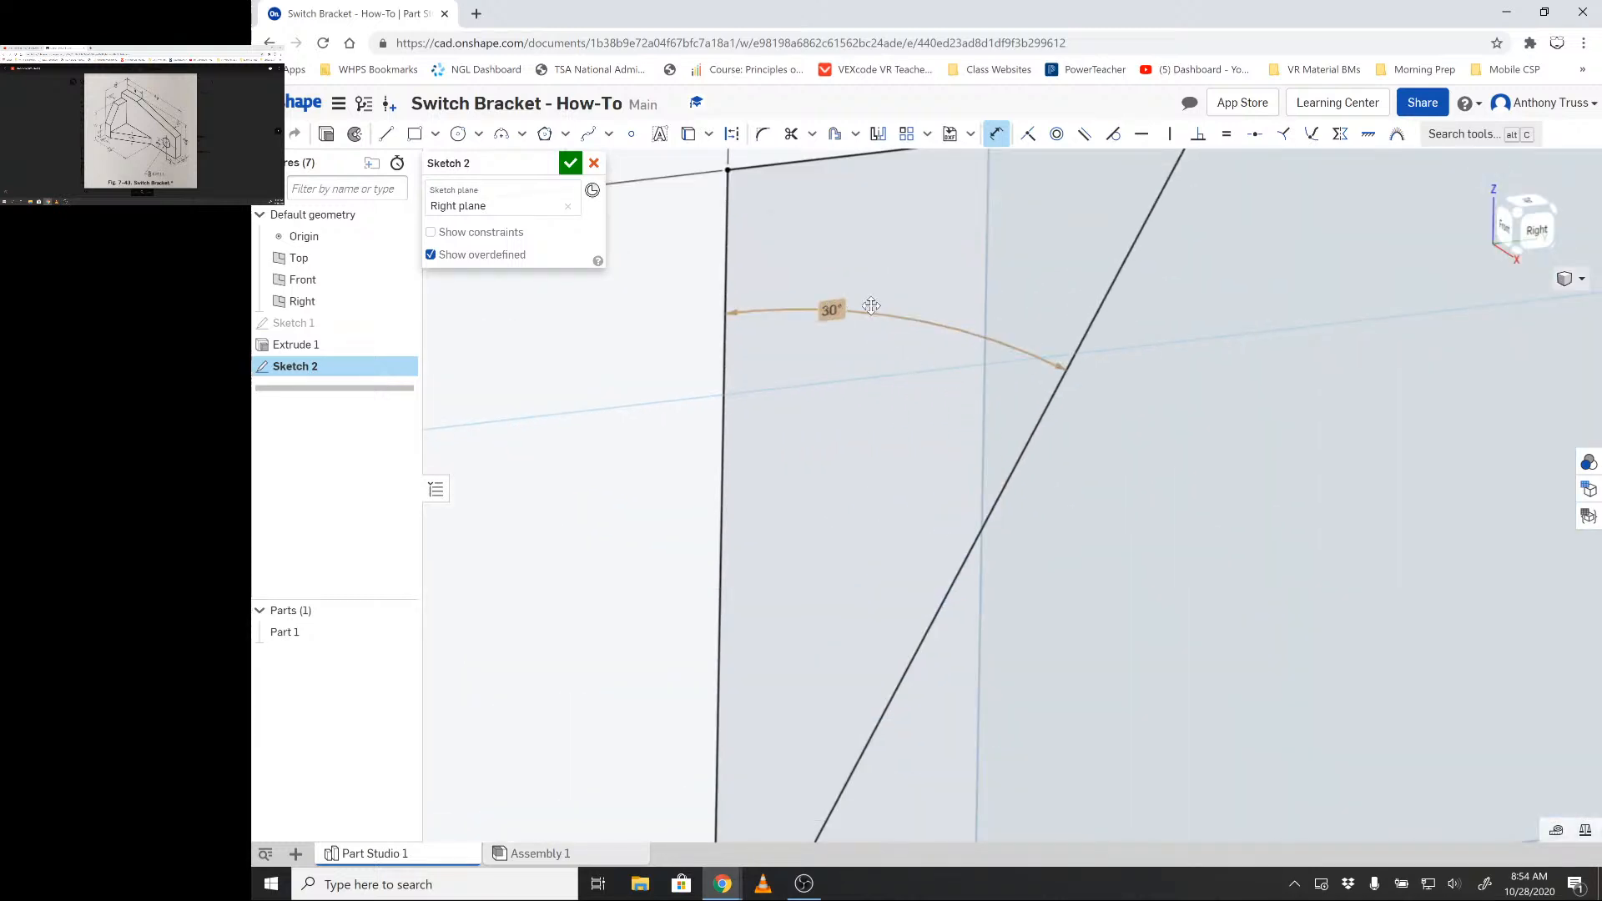
{"action": "left_click_drag", "start_coordinate": [831, 311], "coordinate": [919, 314]}
{"action": "scroll", "coordinate": [918, 314], "scroll_direction": "down", "scroll_amount": 8}
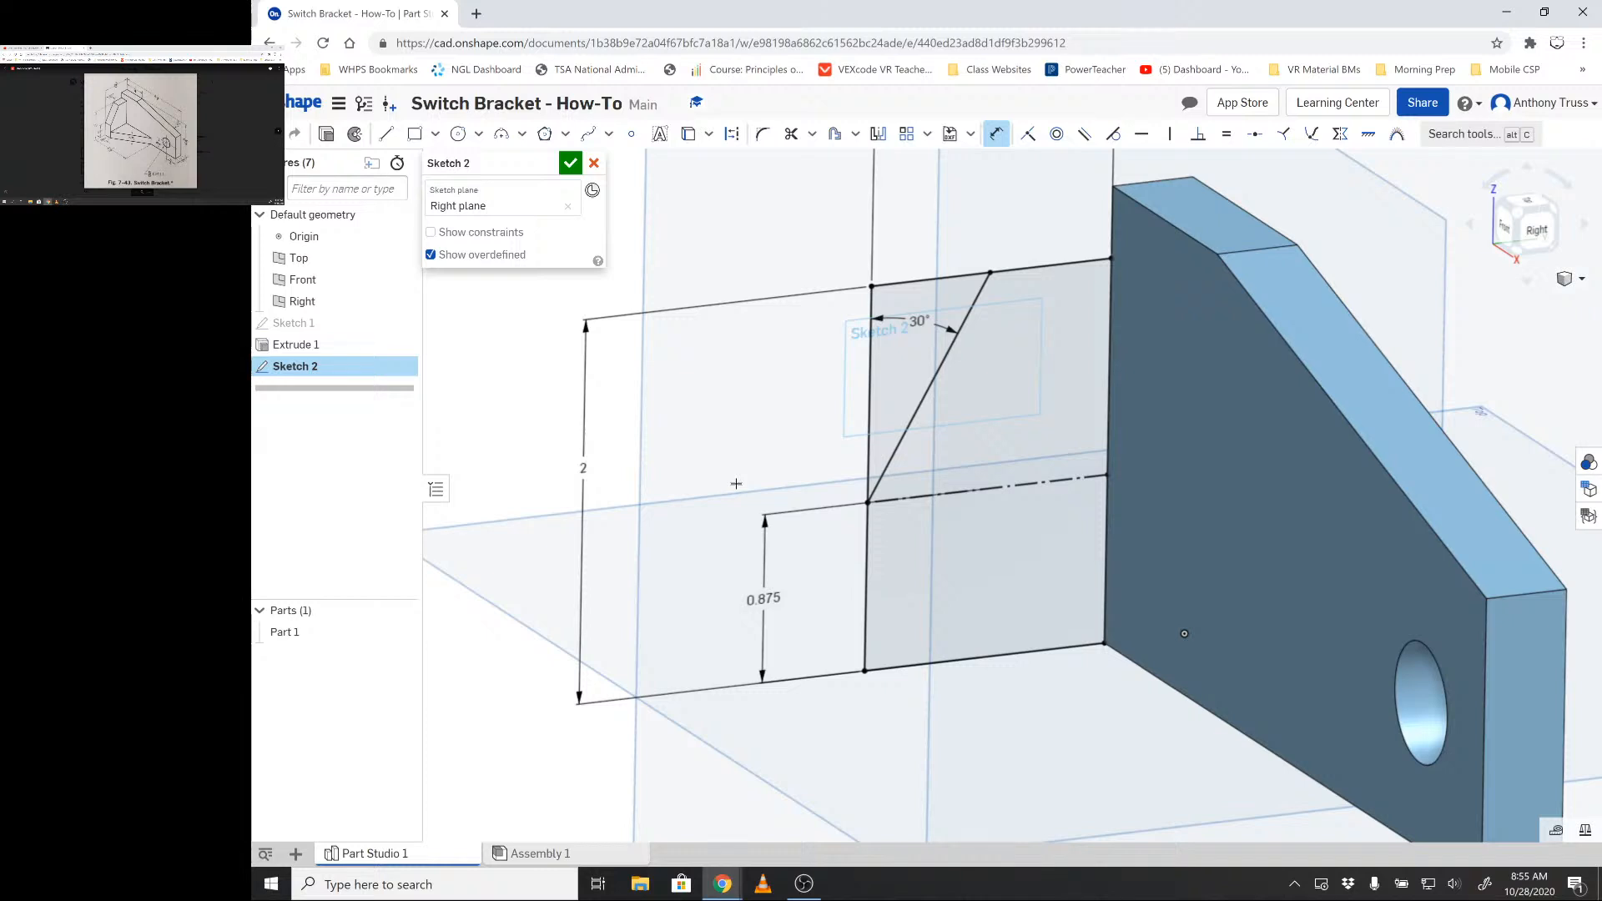
- Trim away the top and outer side segments of the rectangle that lie outside the slanted line
{"action": "key", "text": "m"}
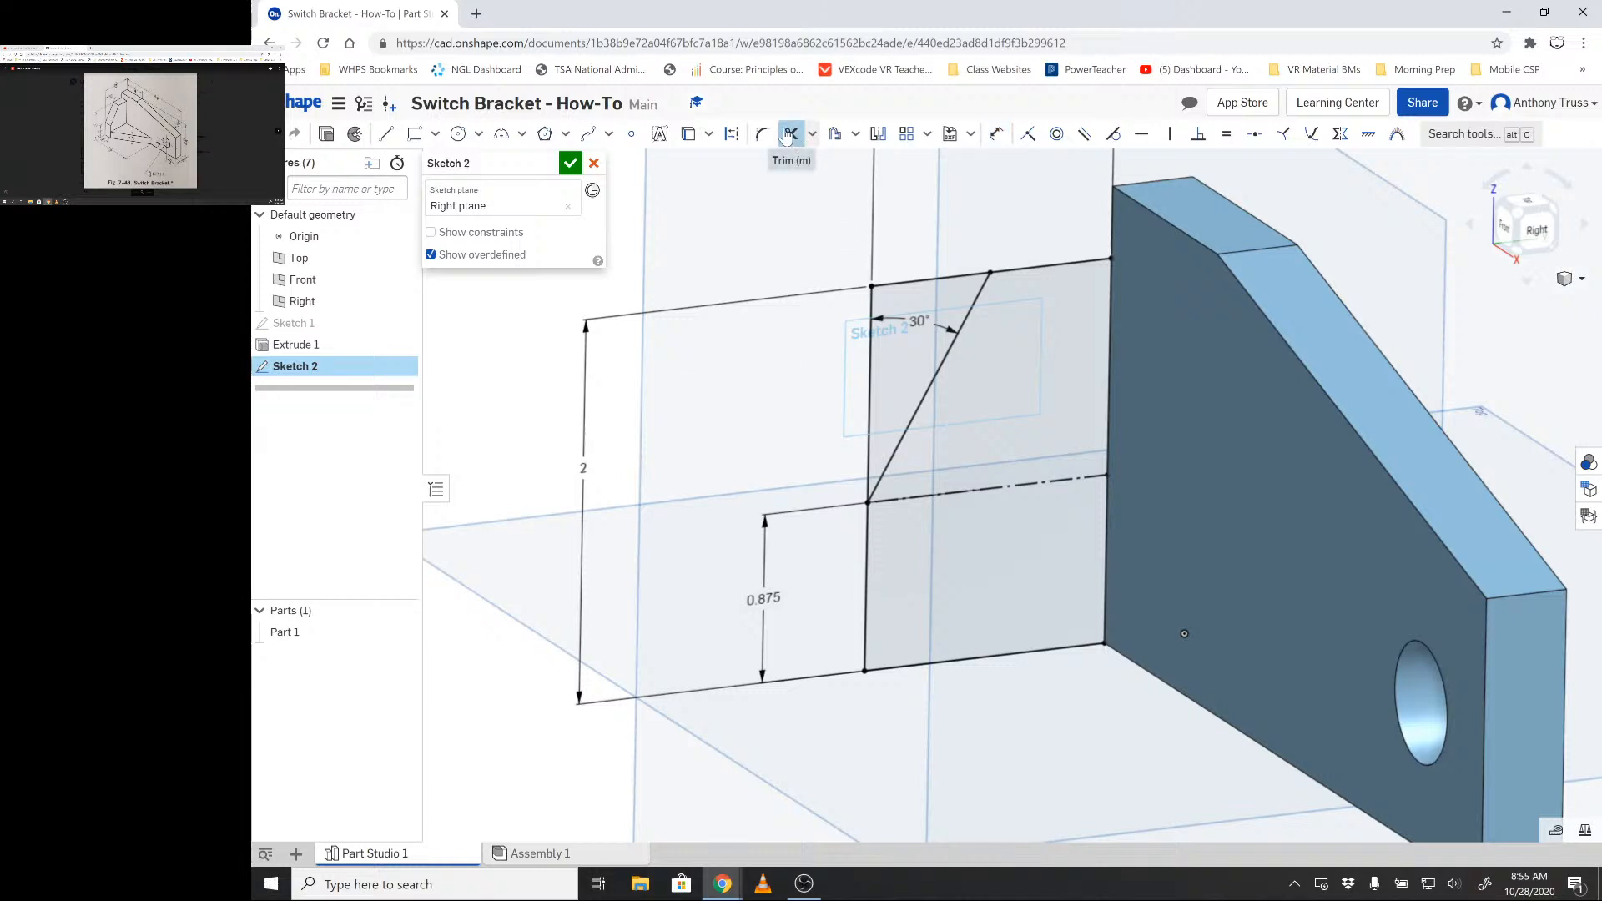
{"action": "left_click", "coordinate": [928, 278]}
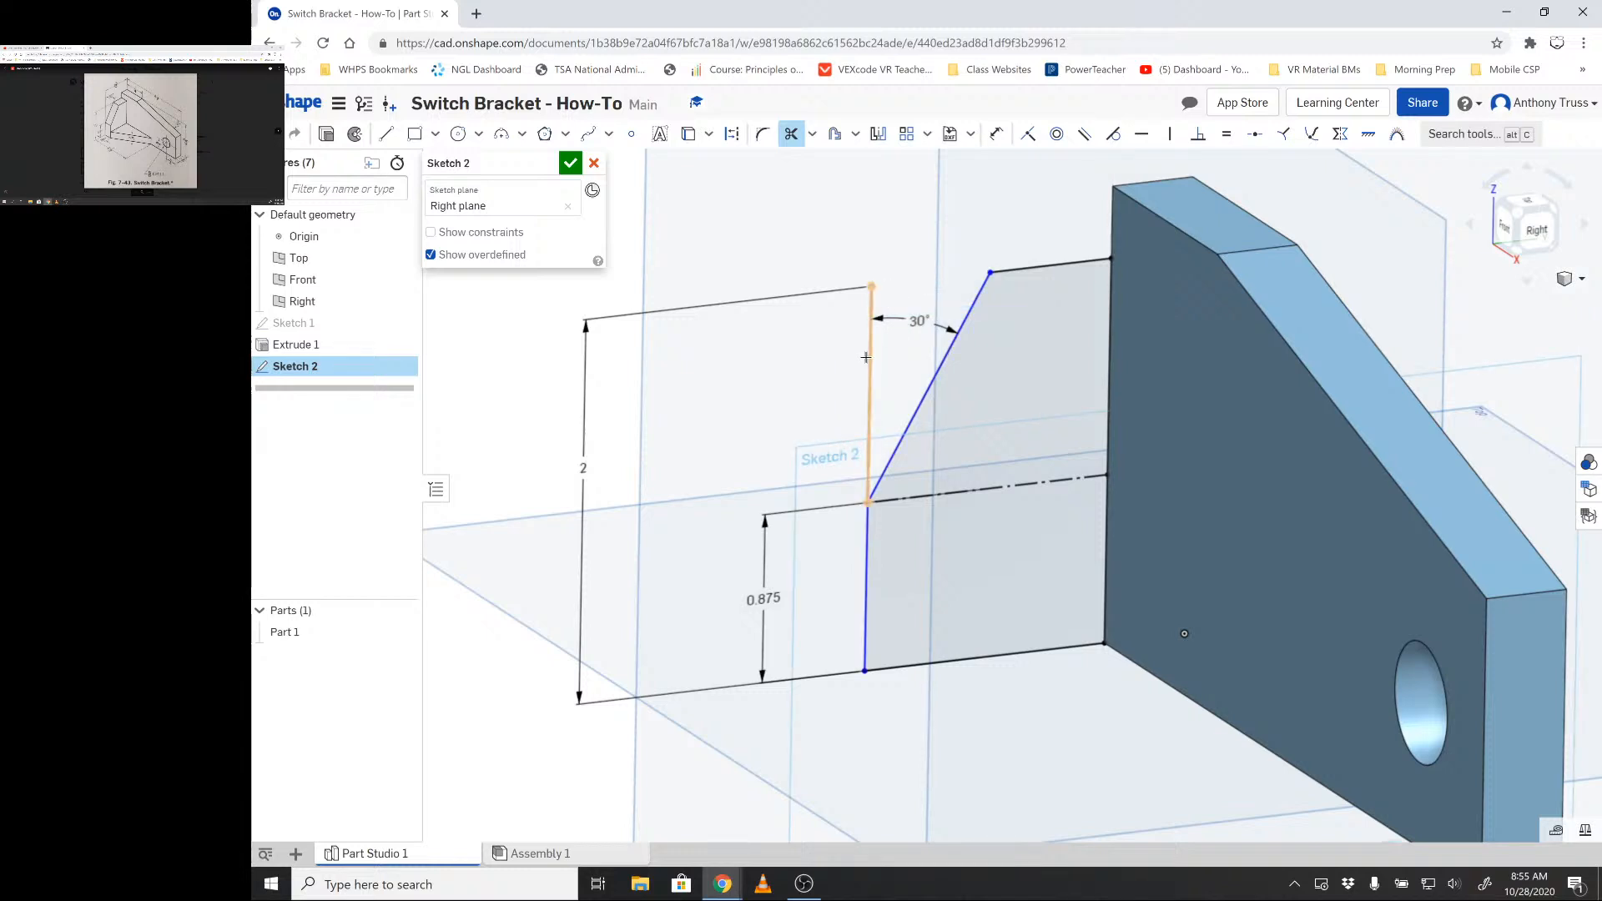
{"action": "left_click", "coordinate": [866, 357]}
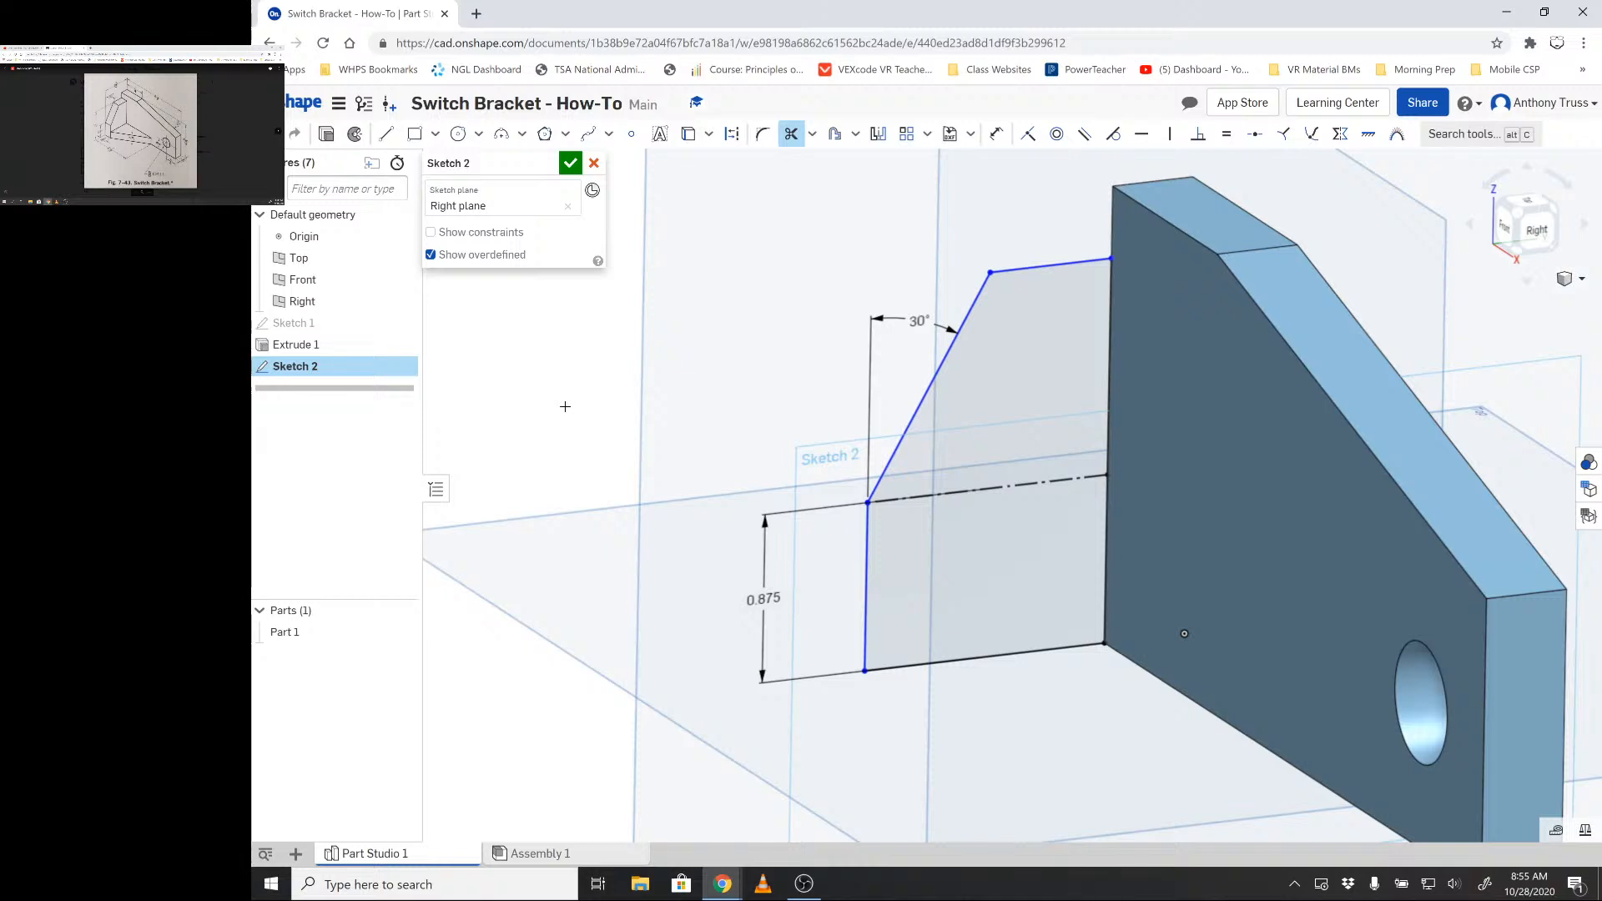
- Dimension the horizontal distance from the profile's short outer vertical side to the back plate, accepting the proposed value
{"action": "key", "text": "q"}
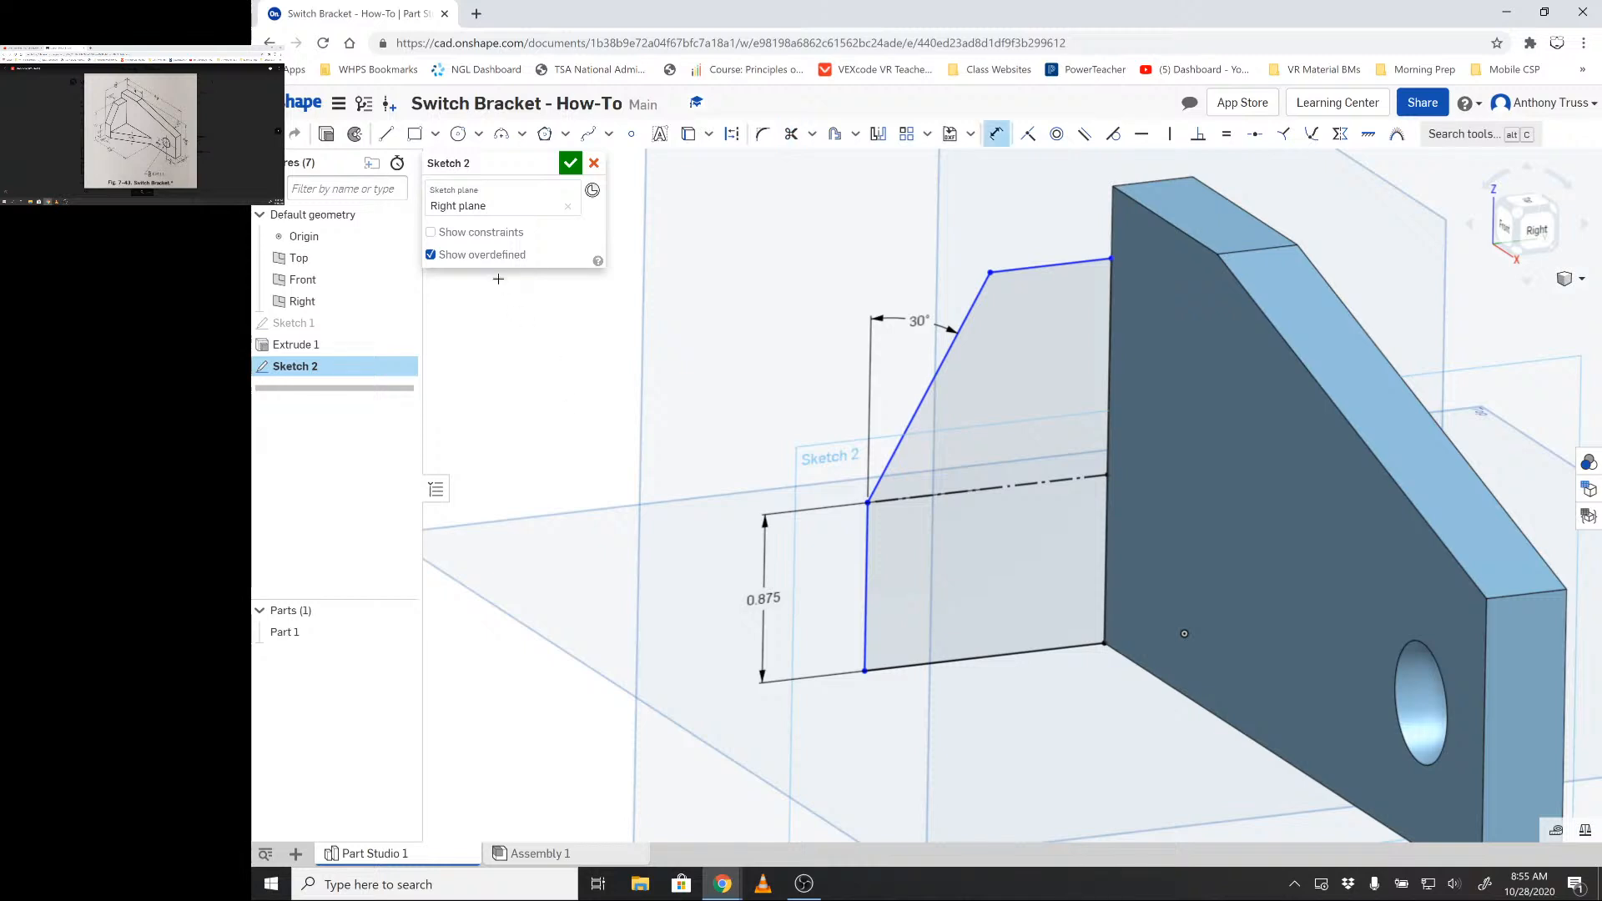
{"action": "left_click", "coordinate": [865, 553]}
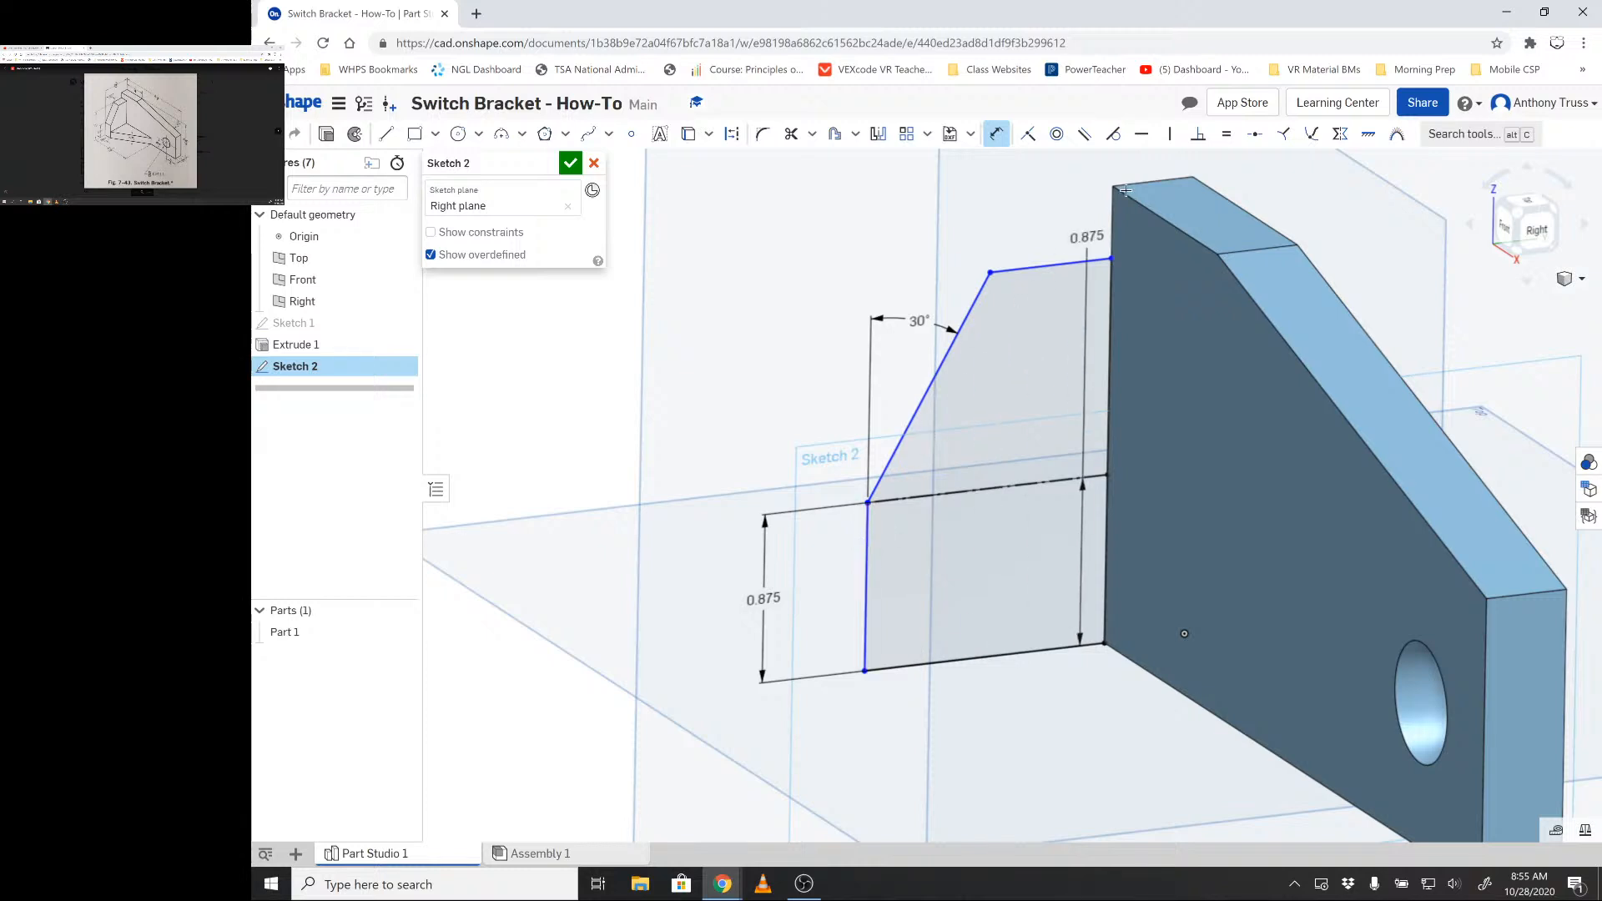
{"action": "left_click", "coordinate": [1111, 259]}
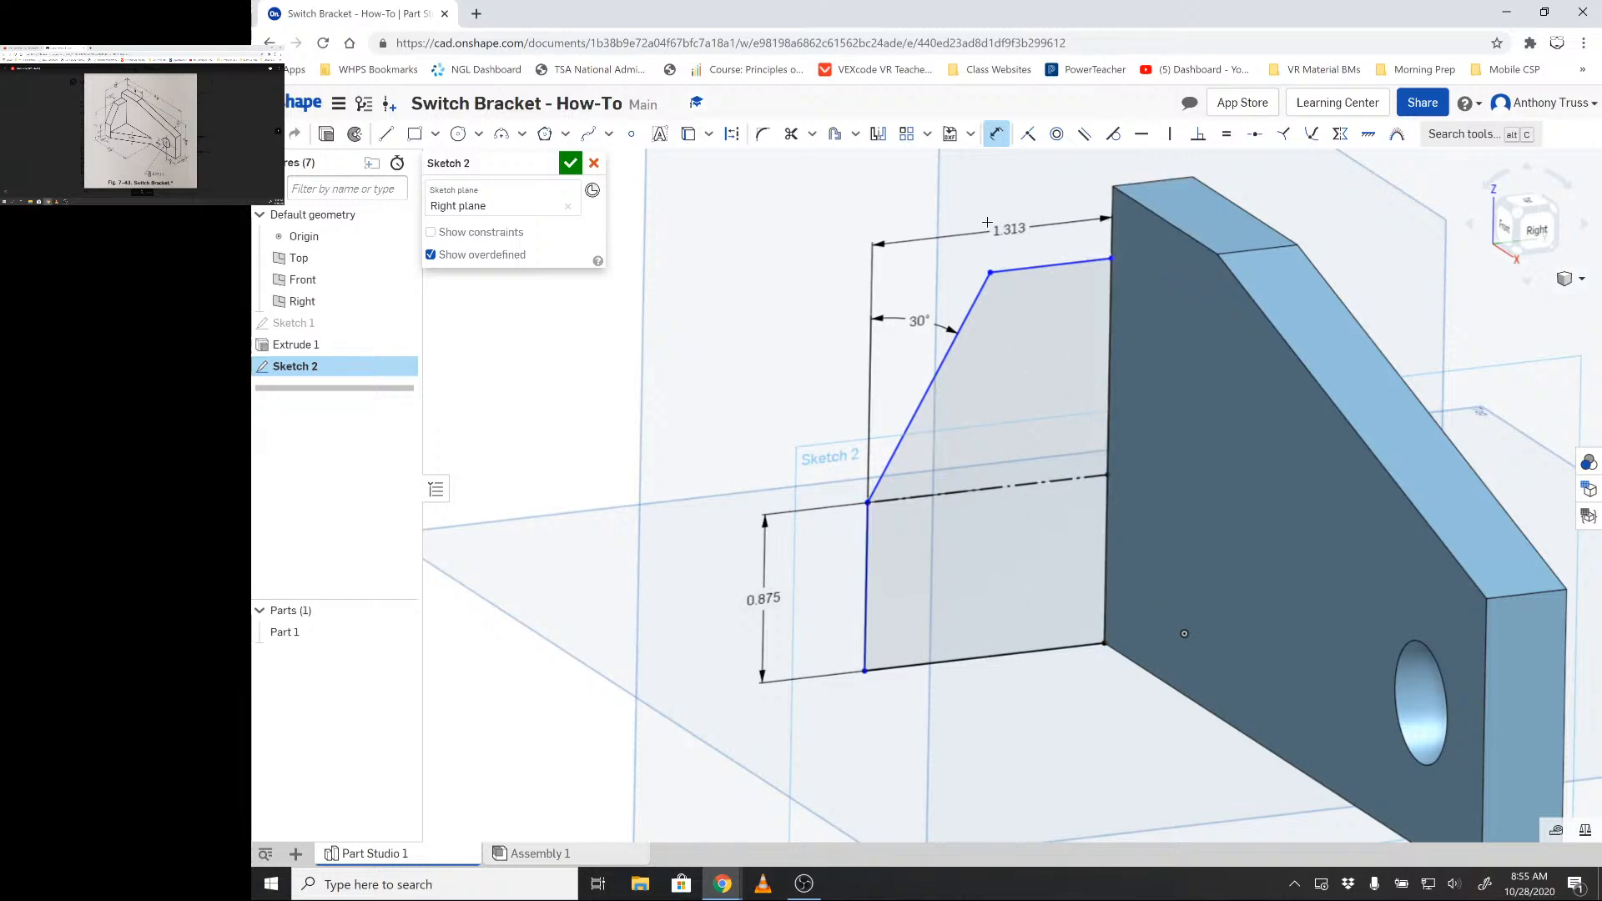
{"action": "left_click", "coordinate": [974, 211]}
{"action": "key", "text": "Return"}
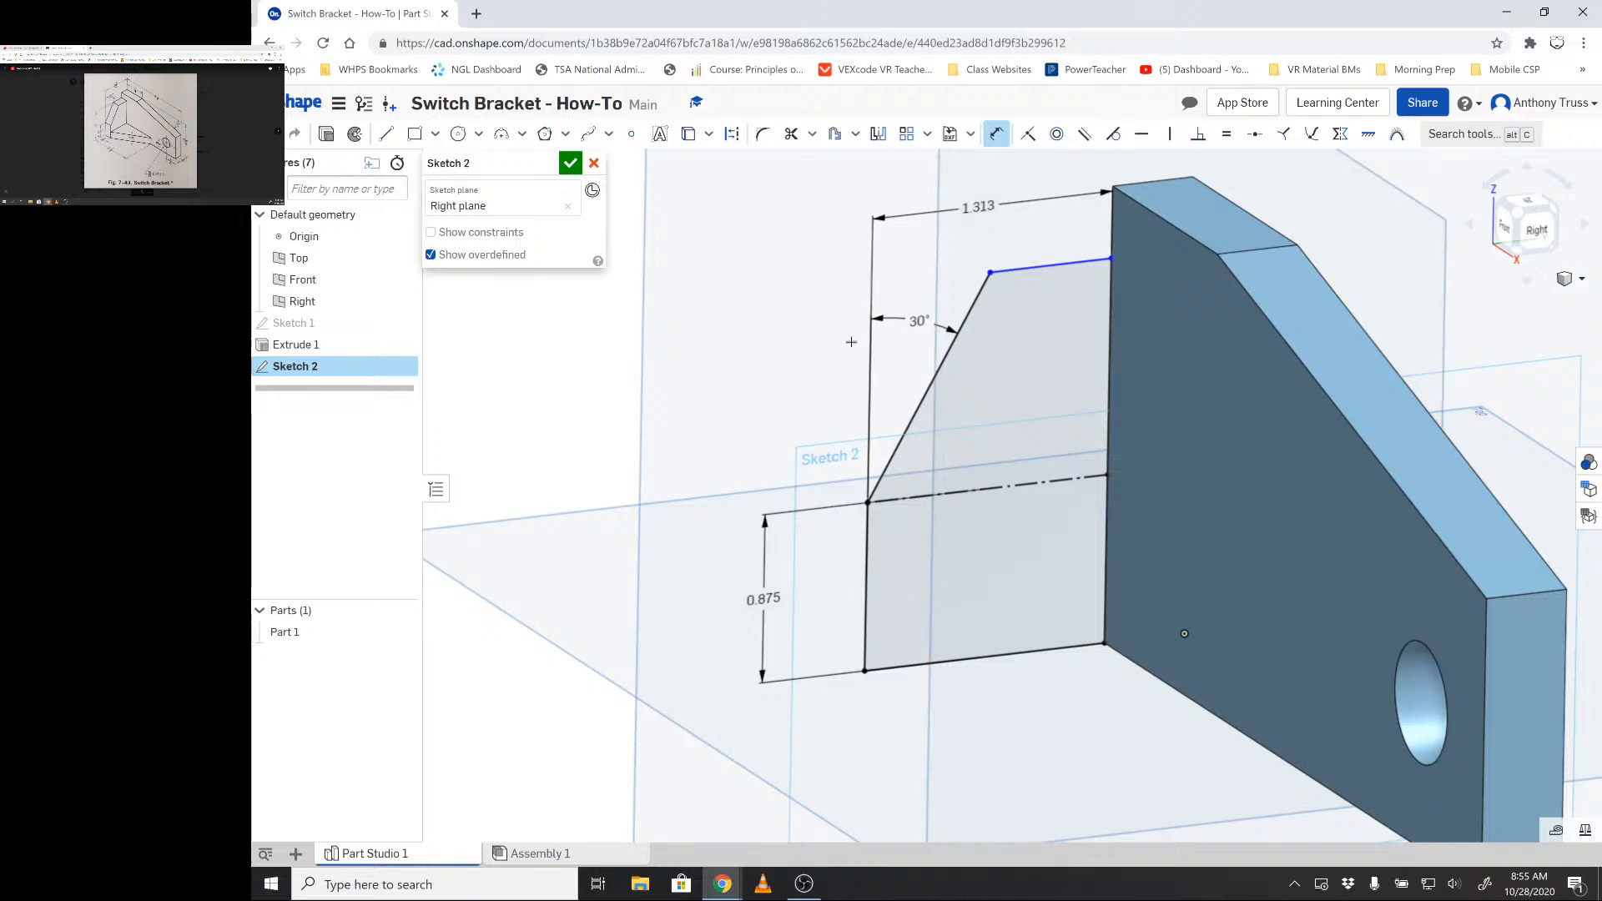
- Check the exact value of the profile's overall width dimension and finish the sketch
{"action": "scroll", "coordinate": [908, 314], "scroll_direction": "down", "scroll_amount": 5}
{"action": "scroll", "coordinate": [914, 325], "scroll_direction": "up", "scroll_amount": 8}
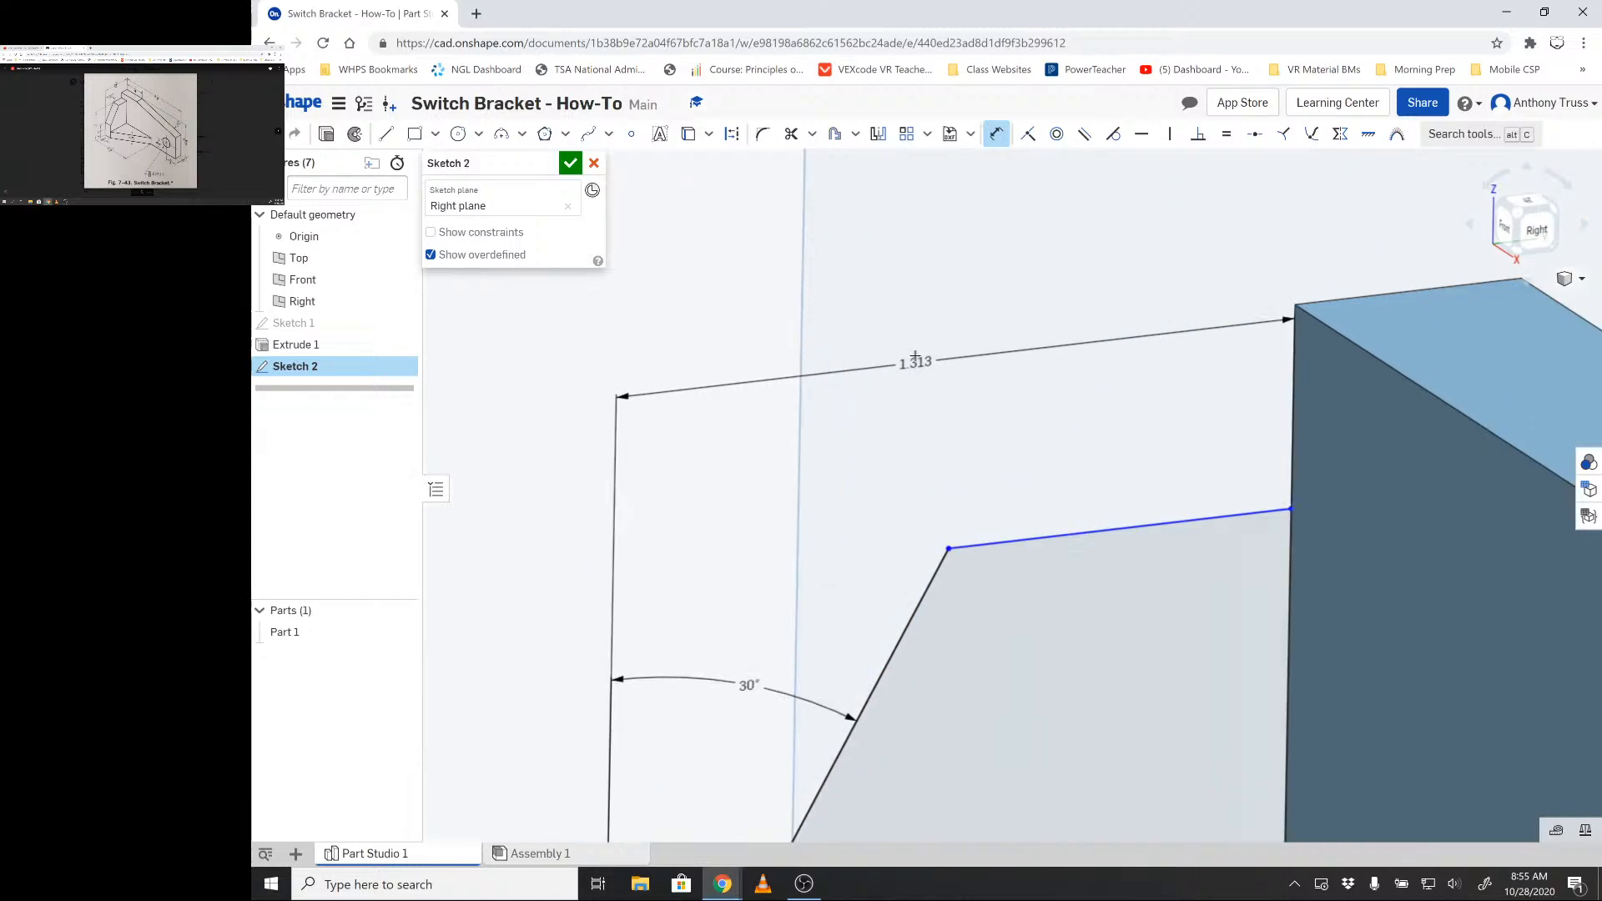
{"action": "left_click", "coordinate": [915, 363]}
{"action": "key", "text": "Escape"}
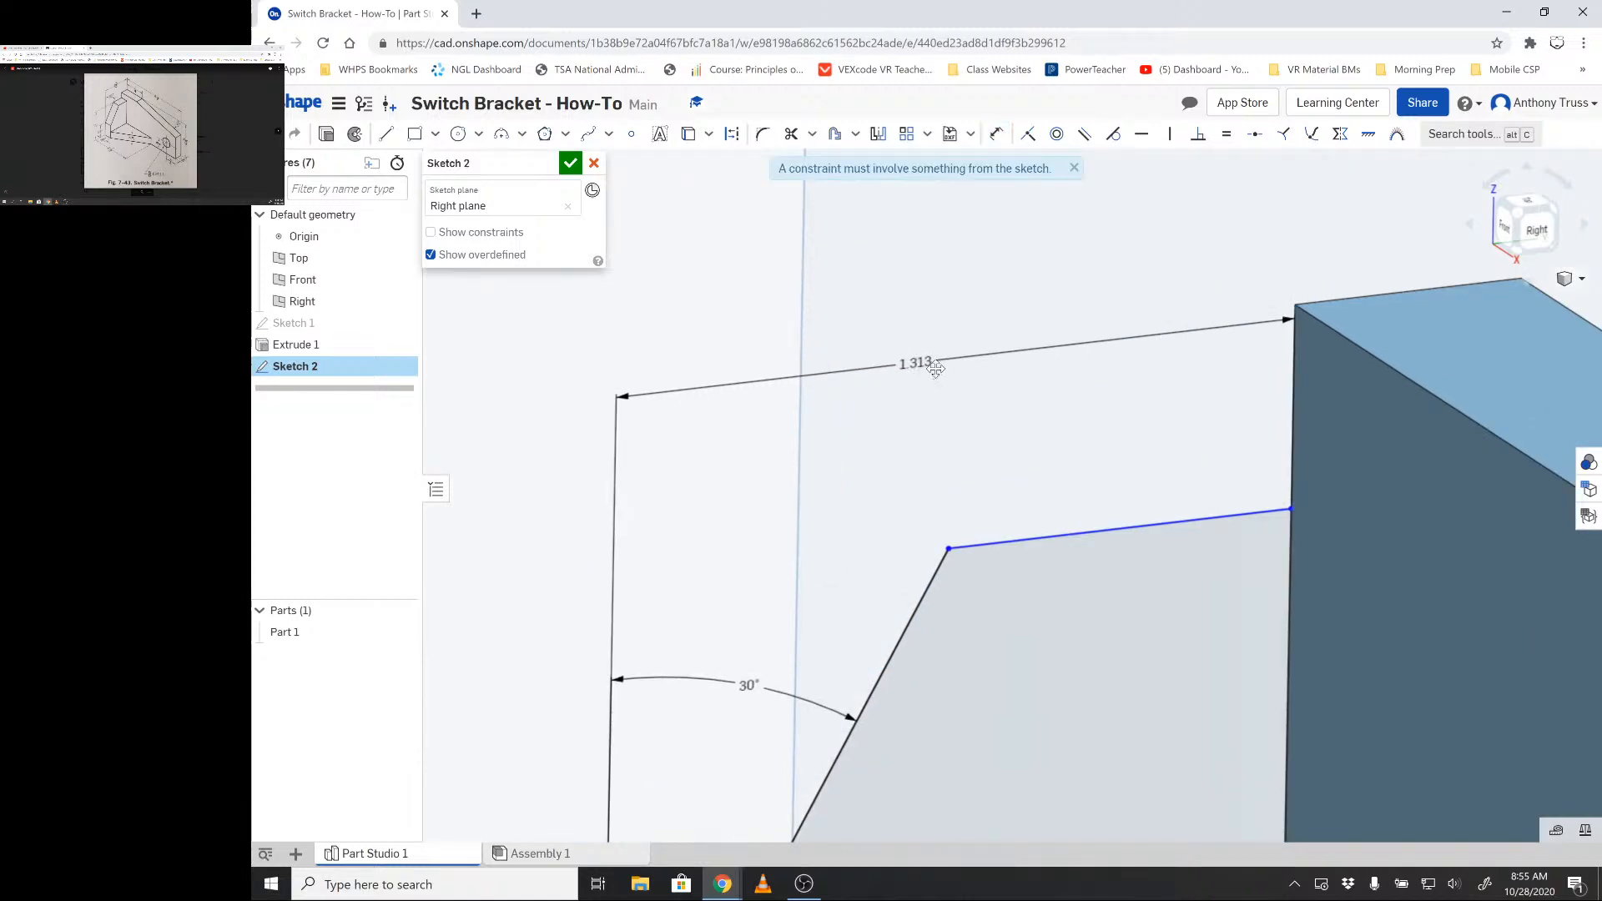
{"action": "double_click", "coordinate": [918, 364]}
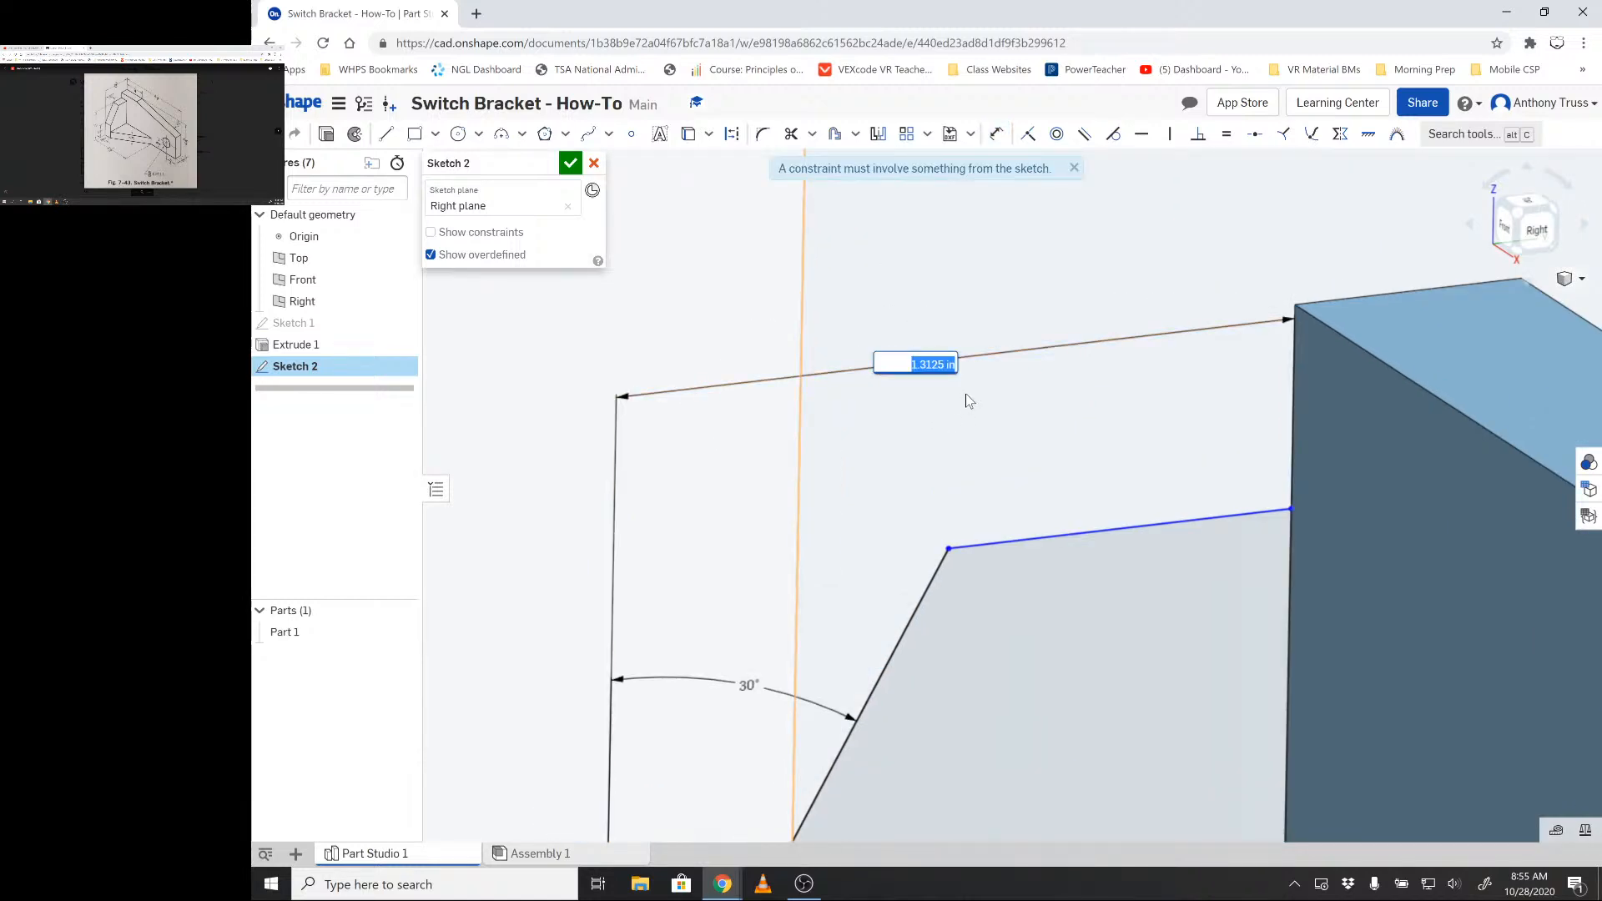
{"action": "key", "text": "Return"}
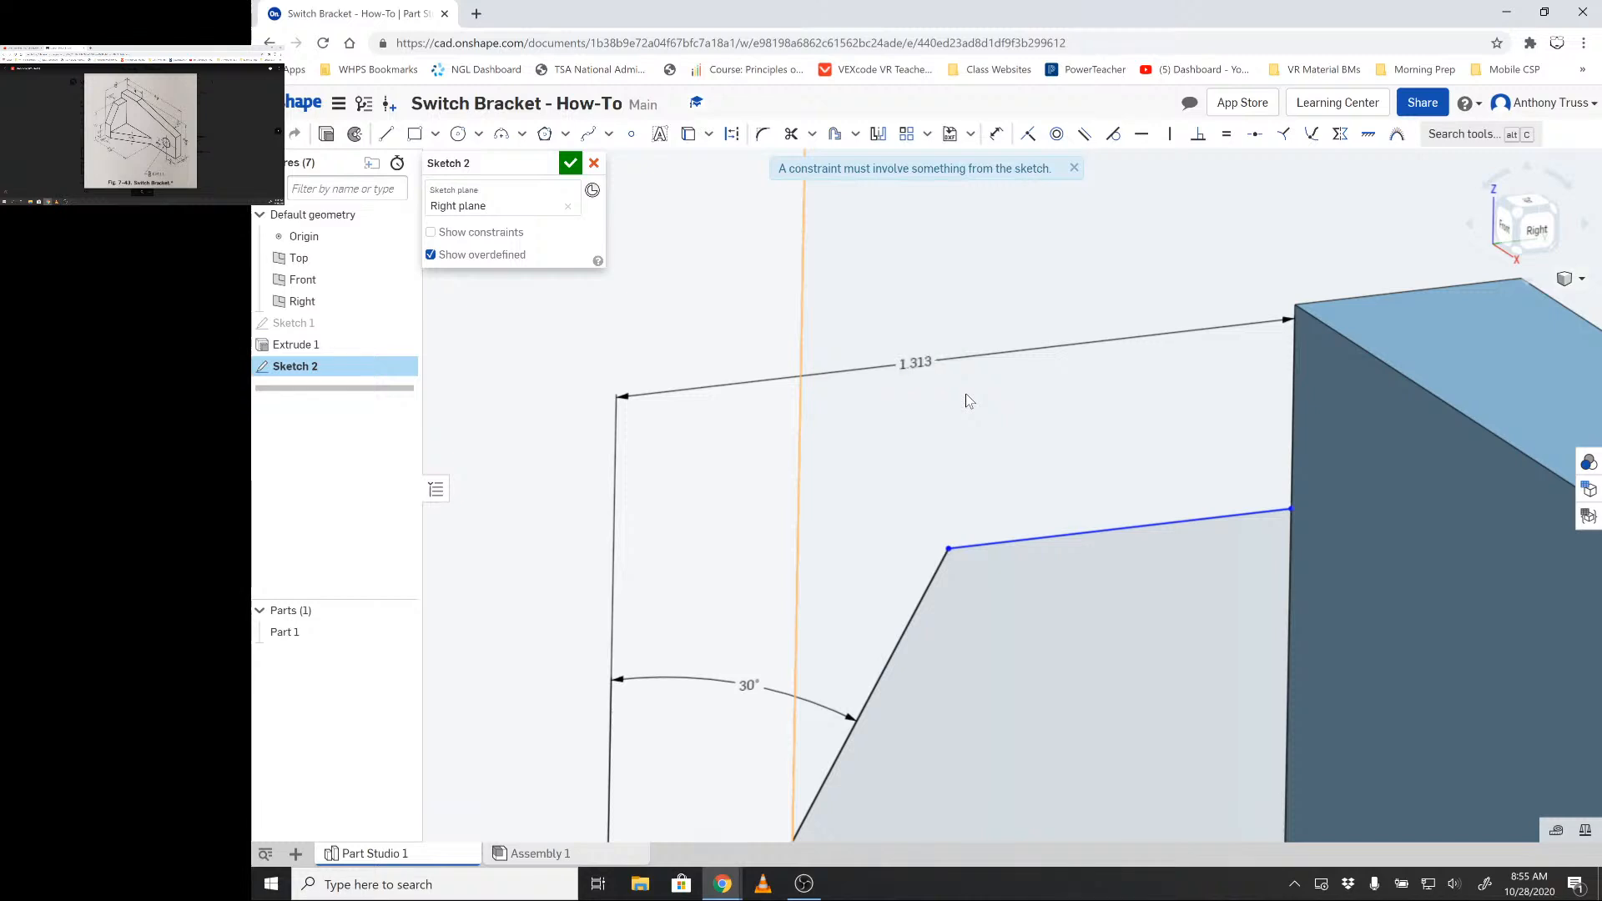
{"action": "scroll", "coordinate": [967, 401], "scroll_direction": "down", "scroll_amount": 3}
{"action": "scroll", "coordinate": [981, 439], "scroll_direction": "up", "scroll_amount": 5}
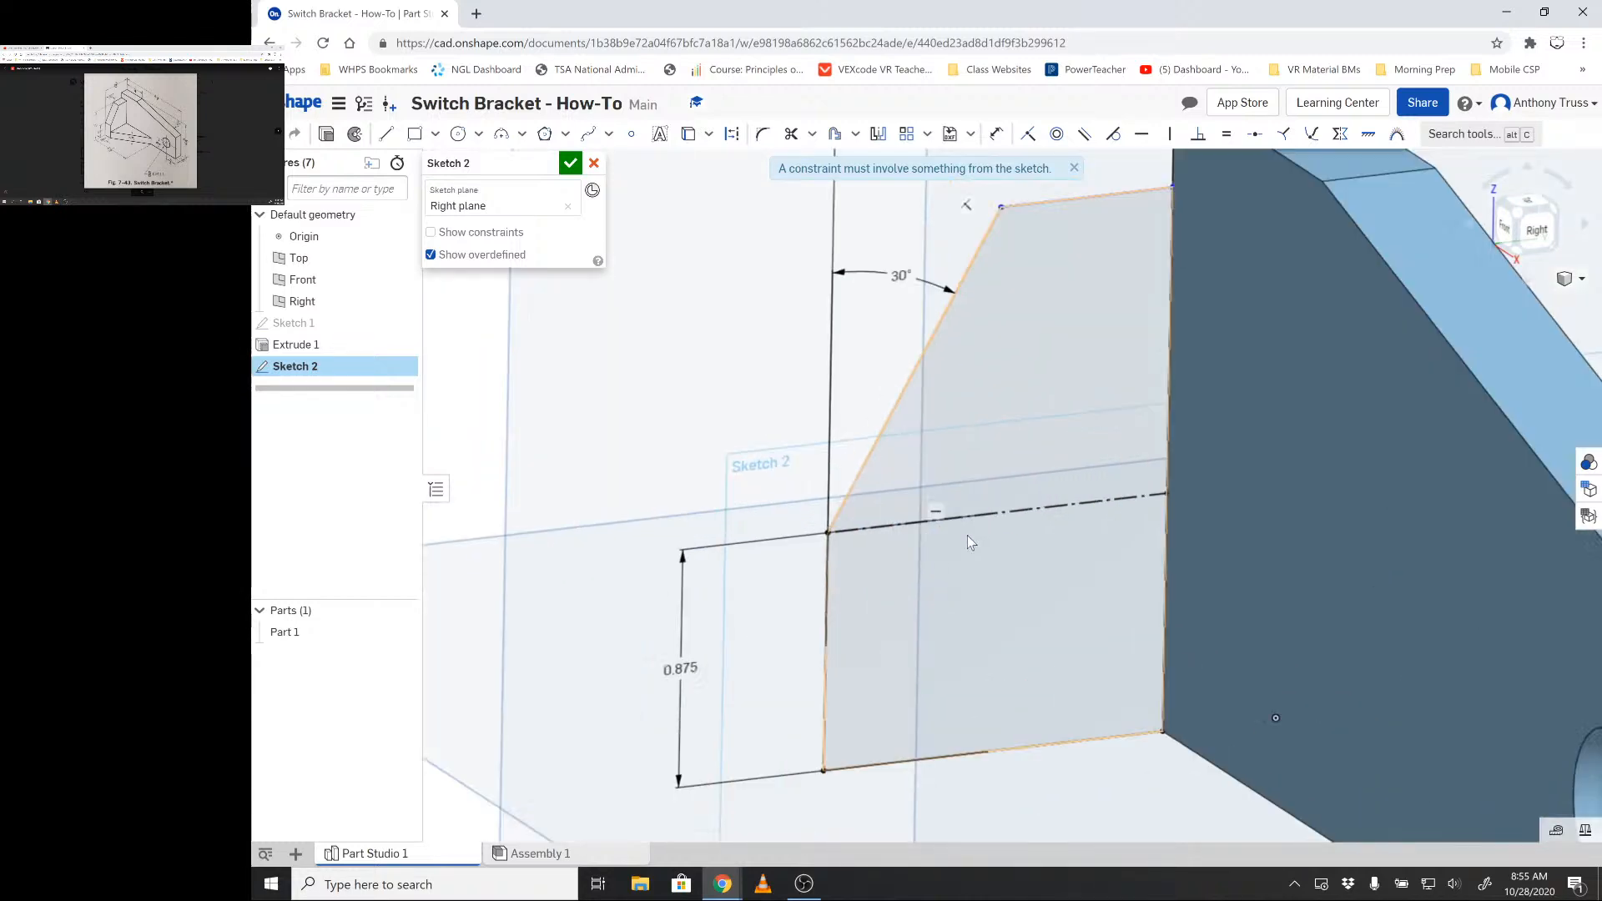
{"action": "scroll", "coordinate": [968, 509], "scroll_direction": "down", "scroll_amount": 2}
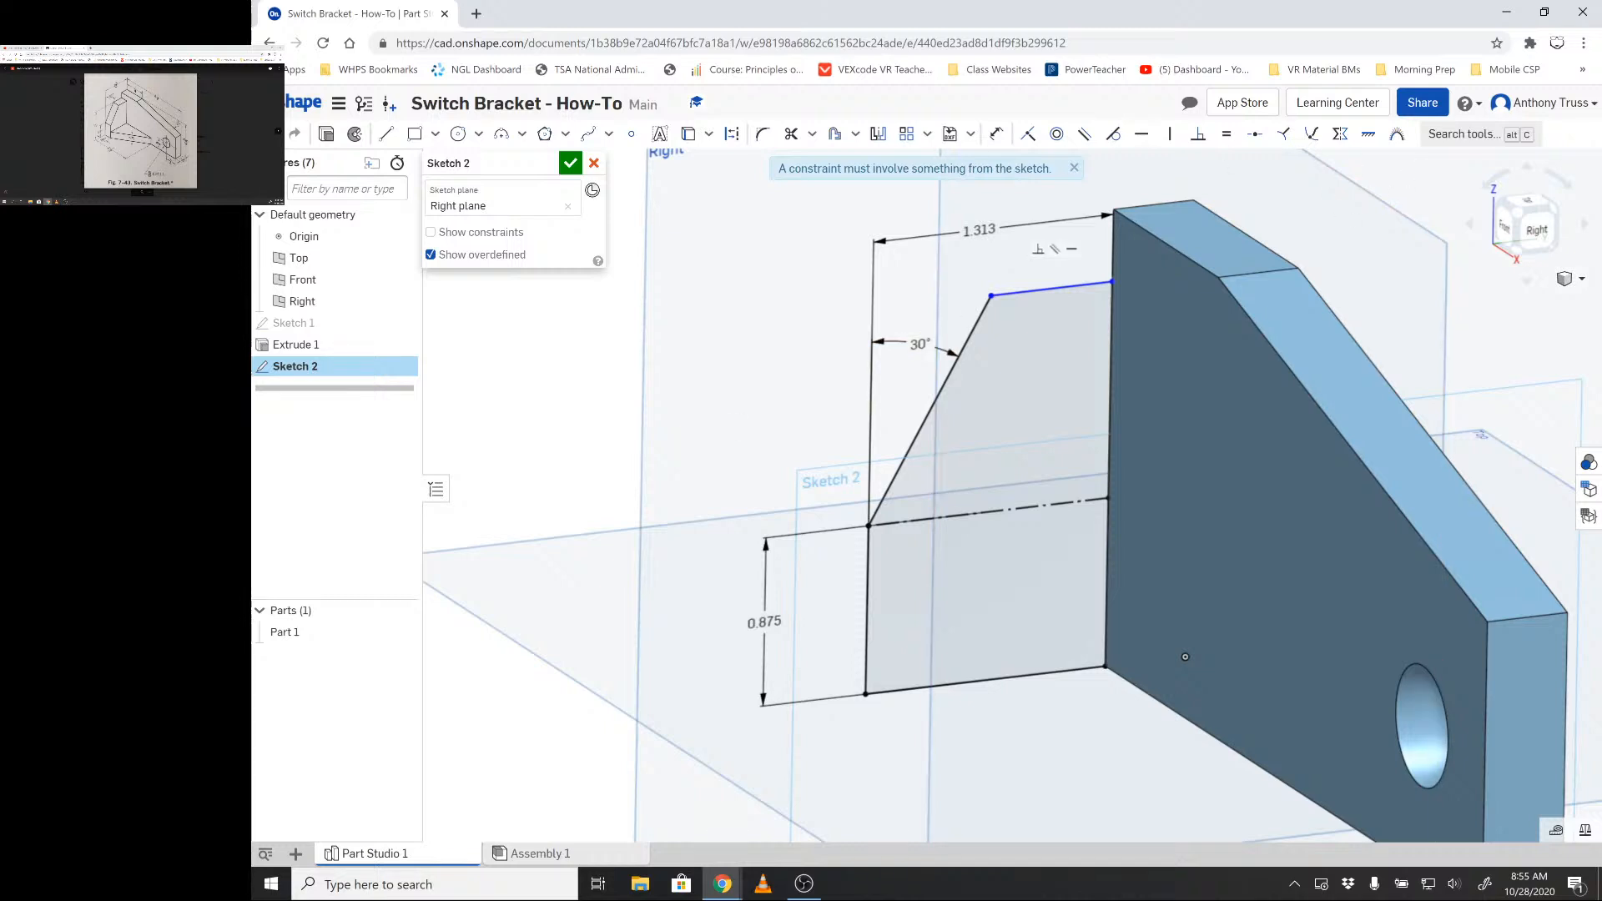
{"action": "left_click", "coordinate": [569, 163]}
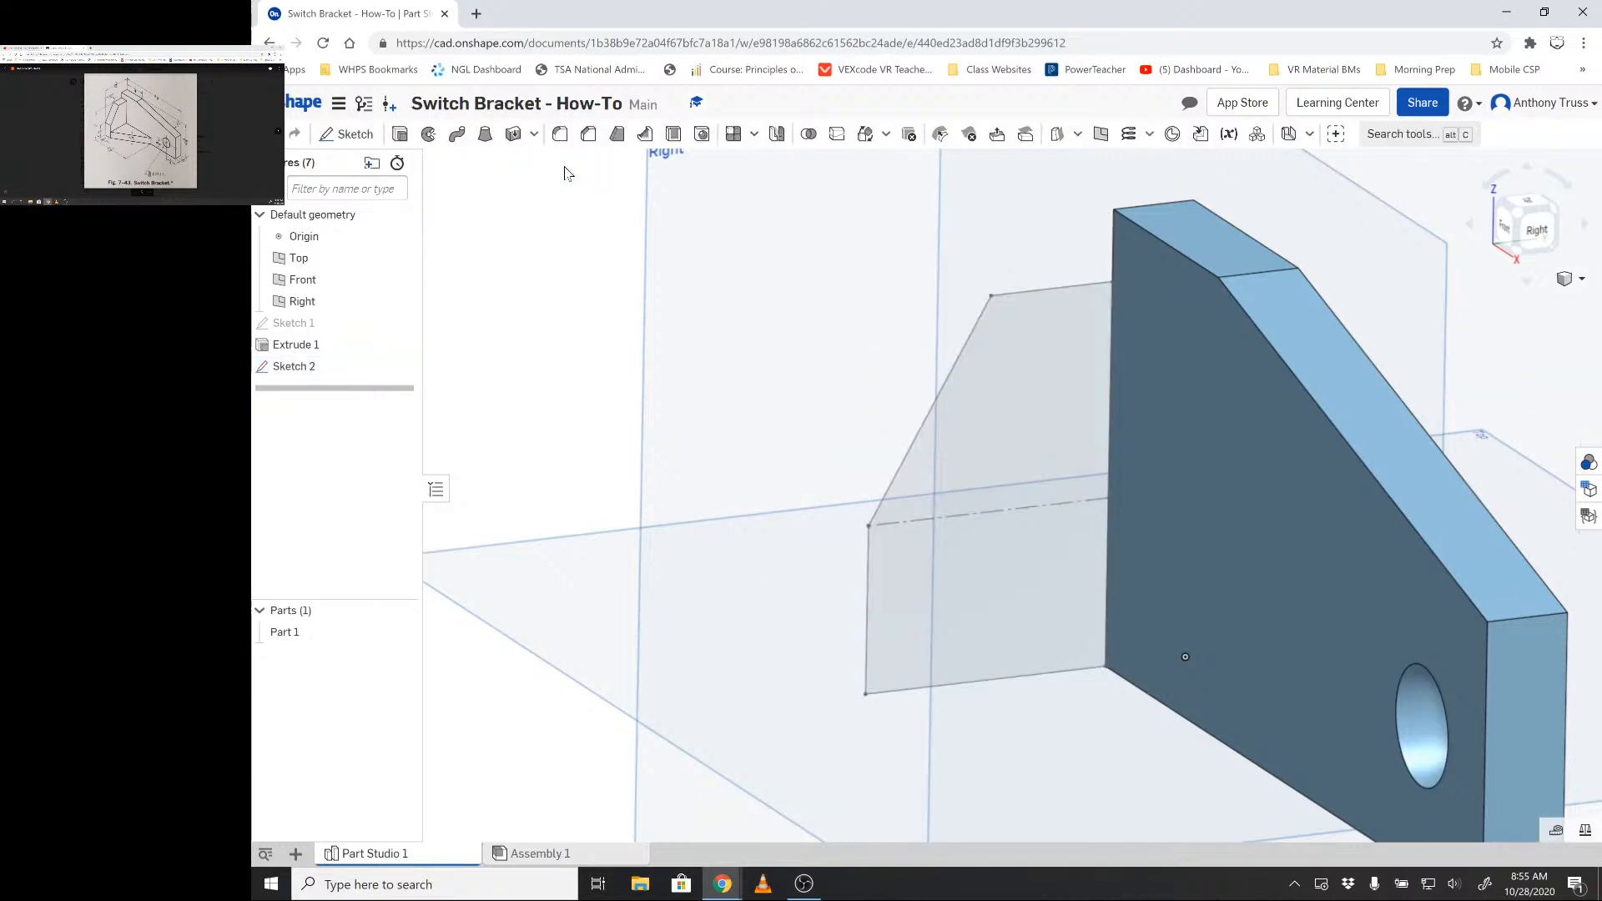
- Extrude the side plate profile to a blind depth of 7/16 in, adding it to the back plate
{"action": "left_click", "coordinate": [294, 368]}
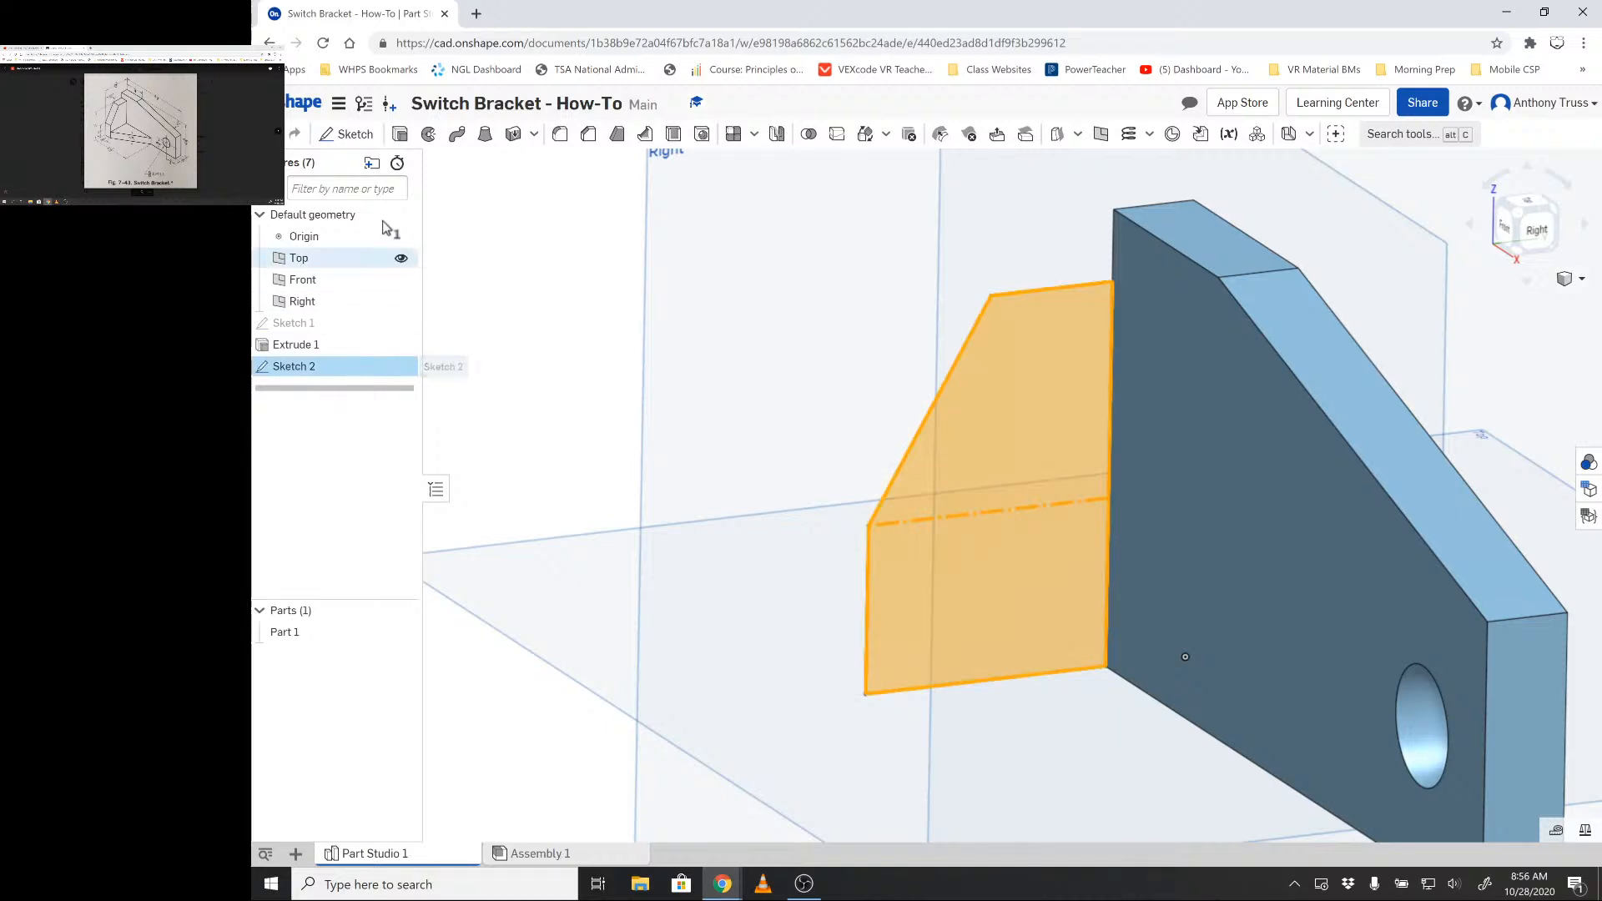
{"action": "left_click", "coordinate": [400, 134]}
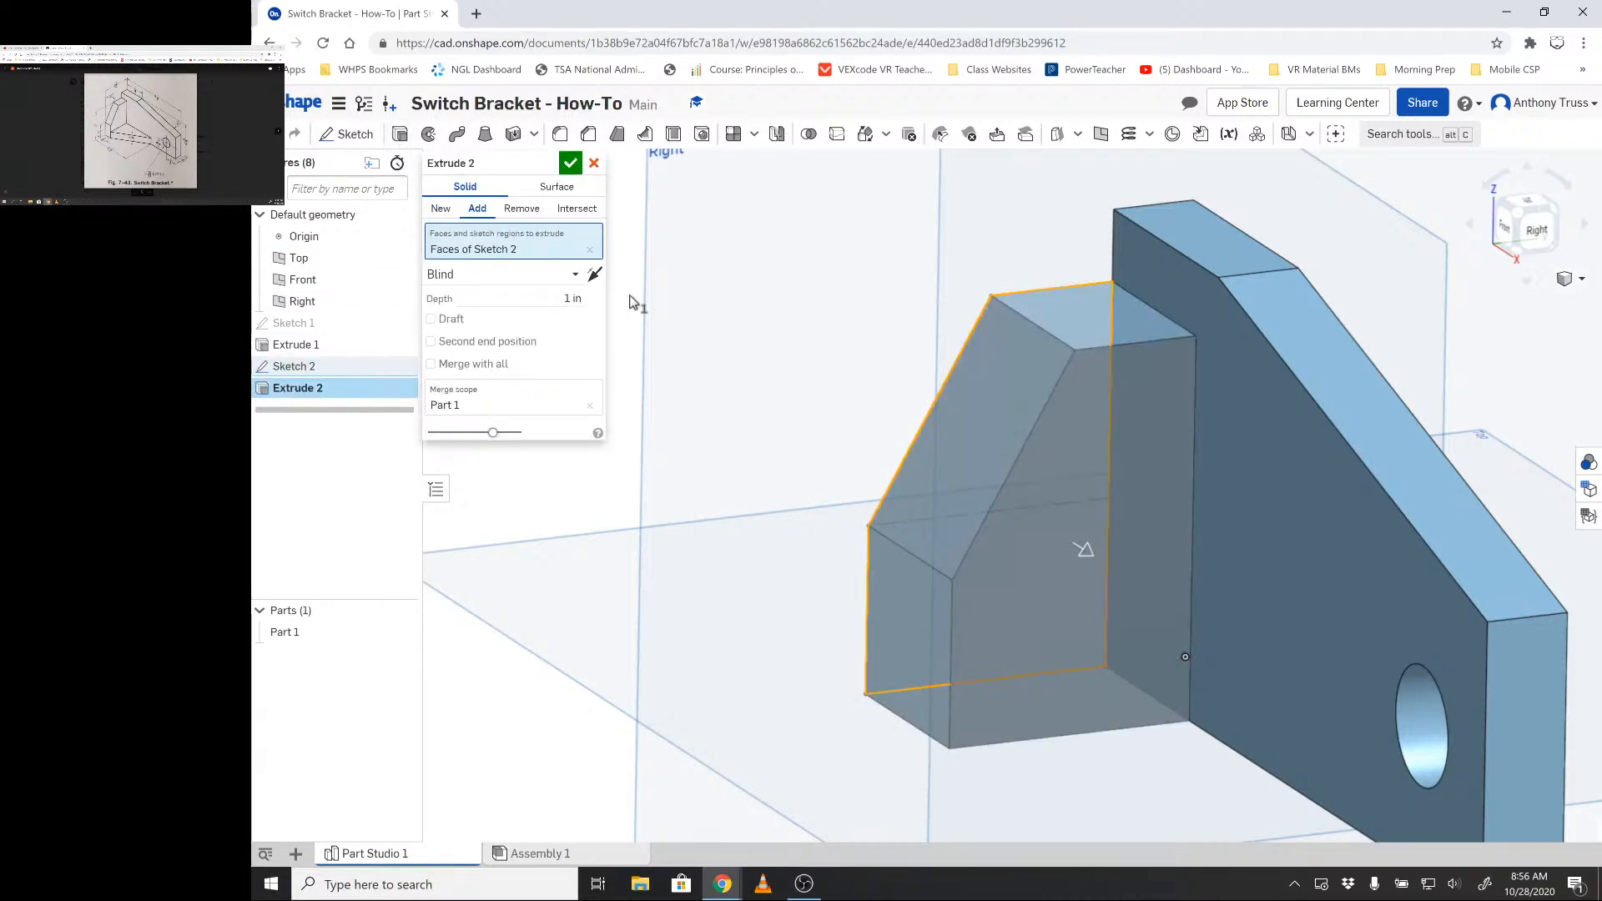
{"action": "left_click", "coordinate": [591, 302]}
{"action": "type", "text": "4"}
{"action": "type", "text": "/16"}
{"action": "key", "text": "Tab"}
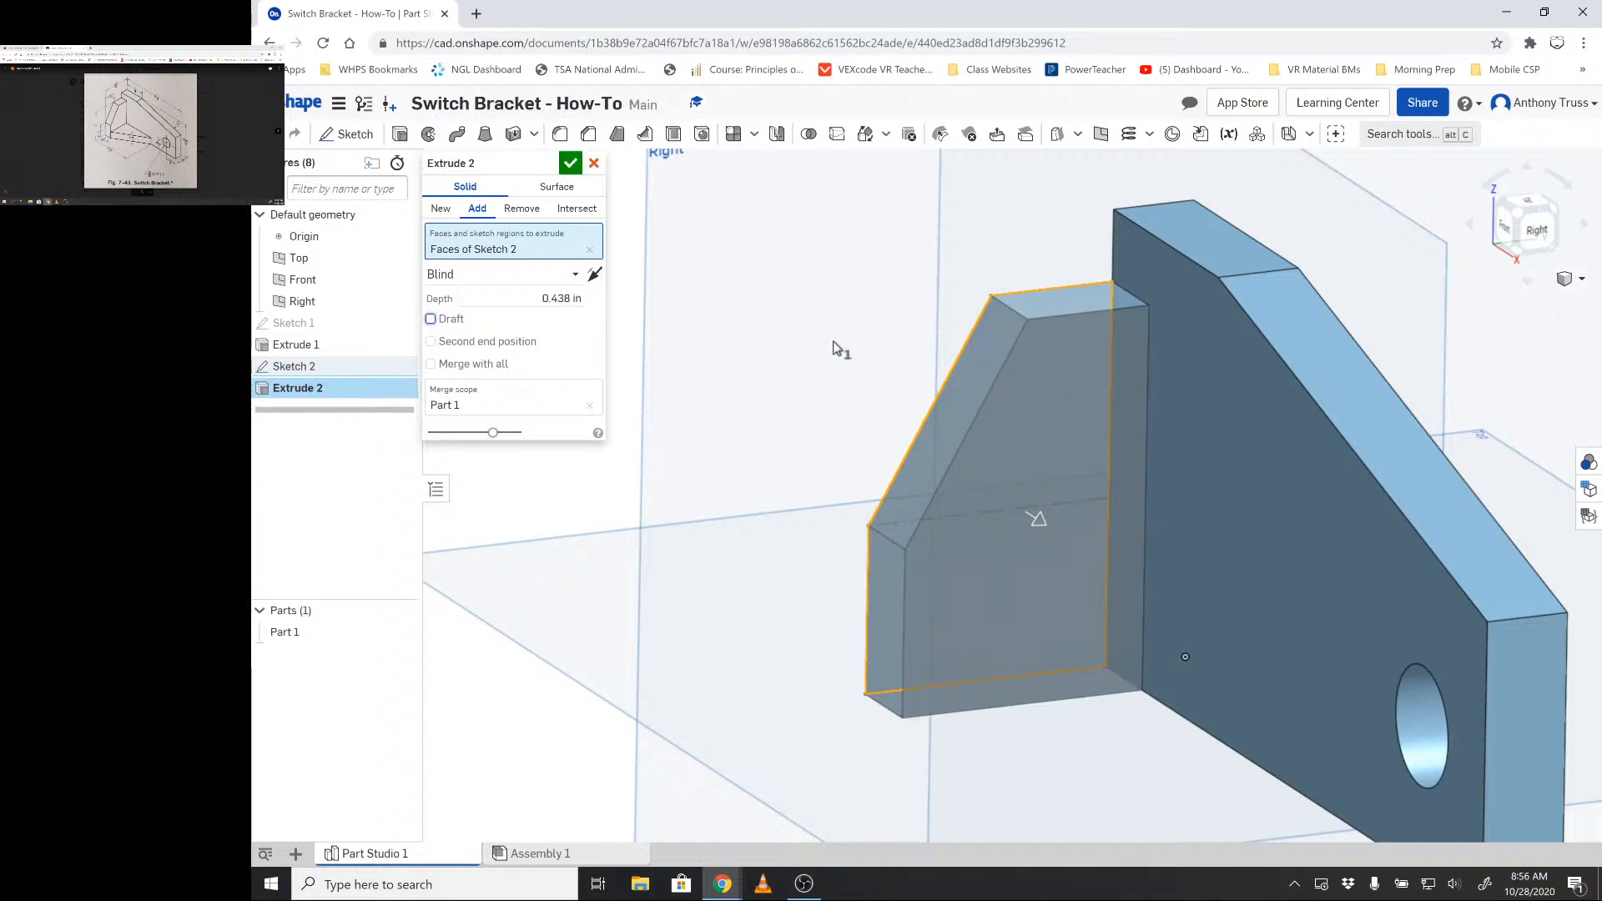
{"action": "mouse_move", "coordinate": [834, 347]}
{"action": "right_mouse_down"}
{"action": "mouse_move", "coordinate": [876, 333]}
{"action": "mouse_move", "coordinate": [919, 375]}
{"action": "mouse_move", "coordinate": [861, 407]}
{"action": "mouse_move", "coordinate": [847, 367]}
{"action": "right_mouse_up"}
{"action": "scroll", "coordinate": [802, 397], "scroll_direction": "up", "scroll_amount": 4}
{"action": "scroll", "coordinate": [802, 398], "scroll_direction": "down", "scroll_amount": 8}
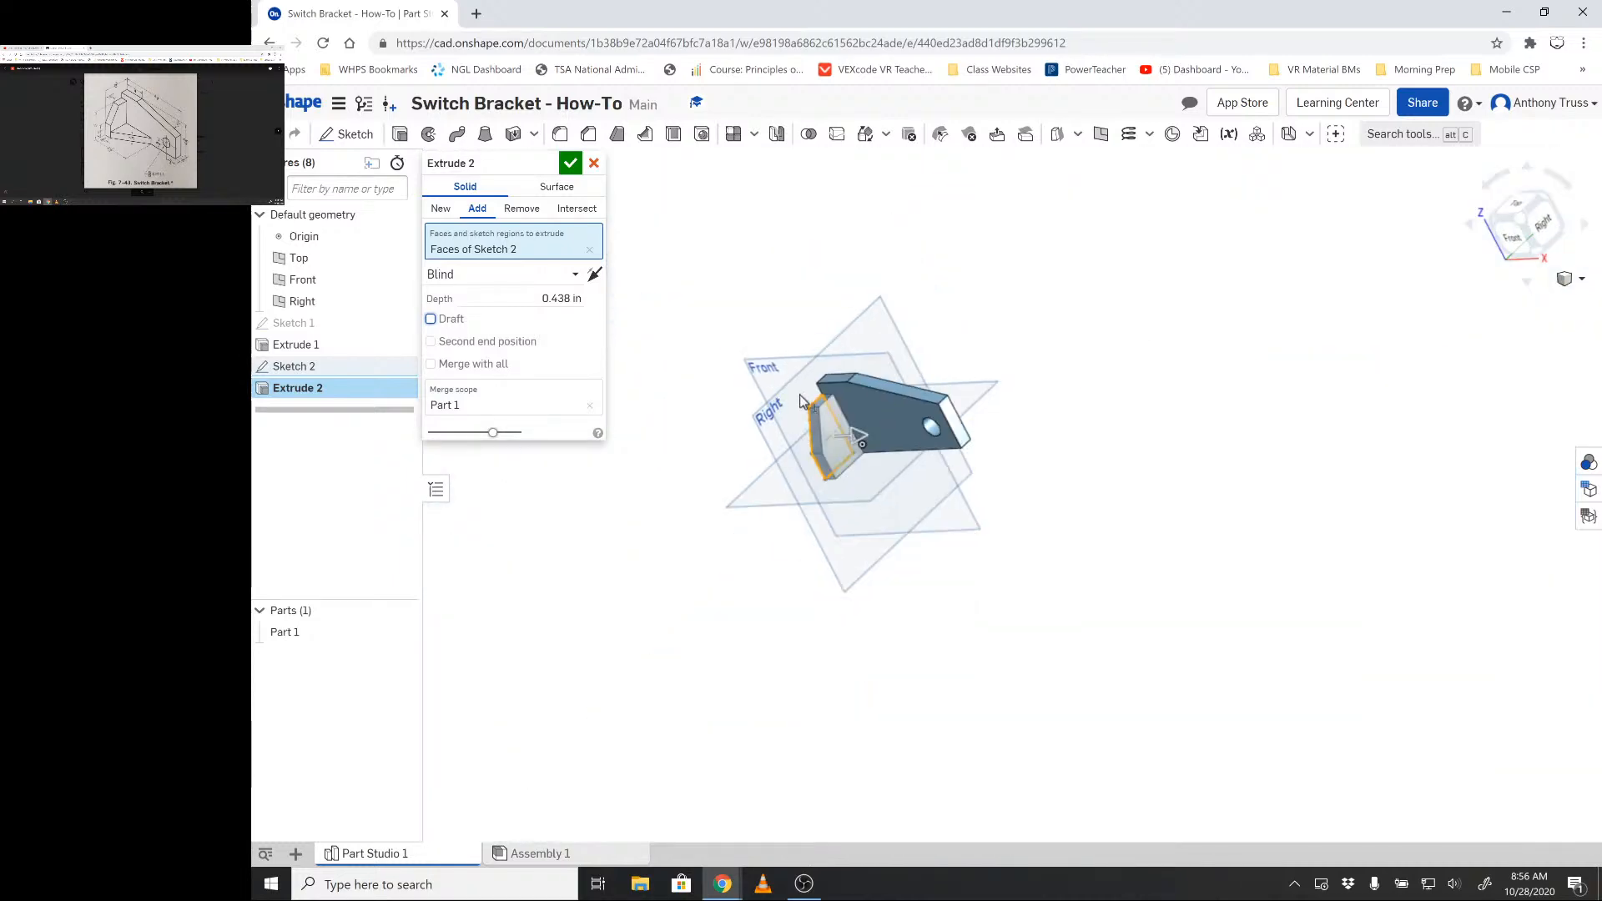
{"action": "scroll", "coordinate": [802, 397], "scroll_direction": "up", "scroll_amount": 3}
{"action": "mouse_move", "coordinate": [848, 466]}
{"action": "right_mouse_down"}
{"action": "mouse_move", "coordinate": [875, 398]}
{"action": "mouse_move", "coordinate": [833, 470]}
{"action": "right_mouse_up"}
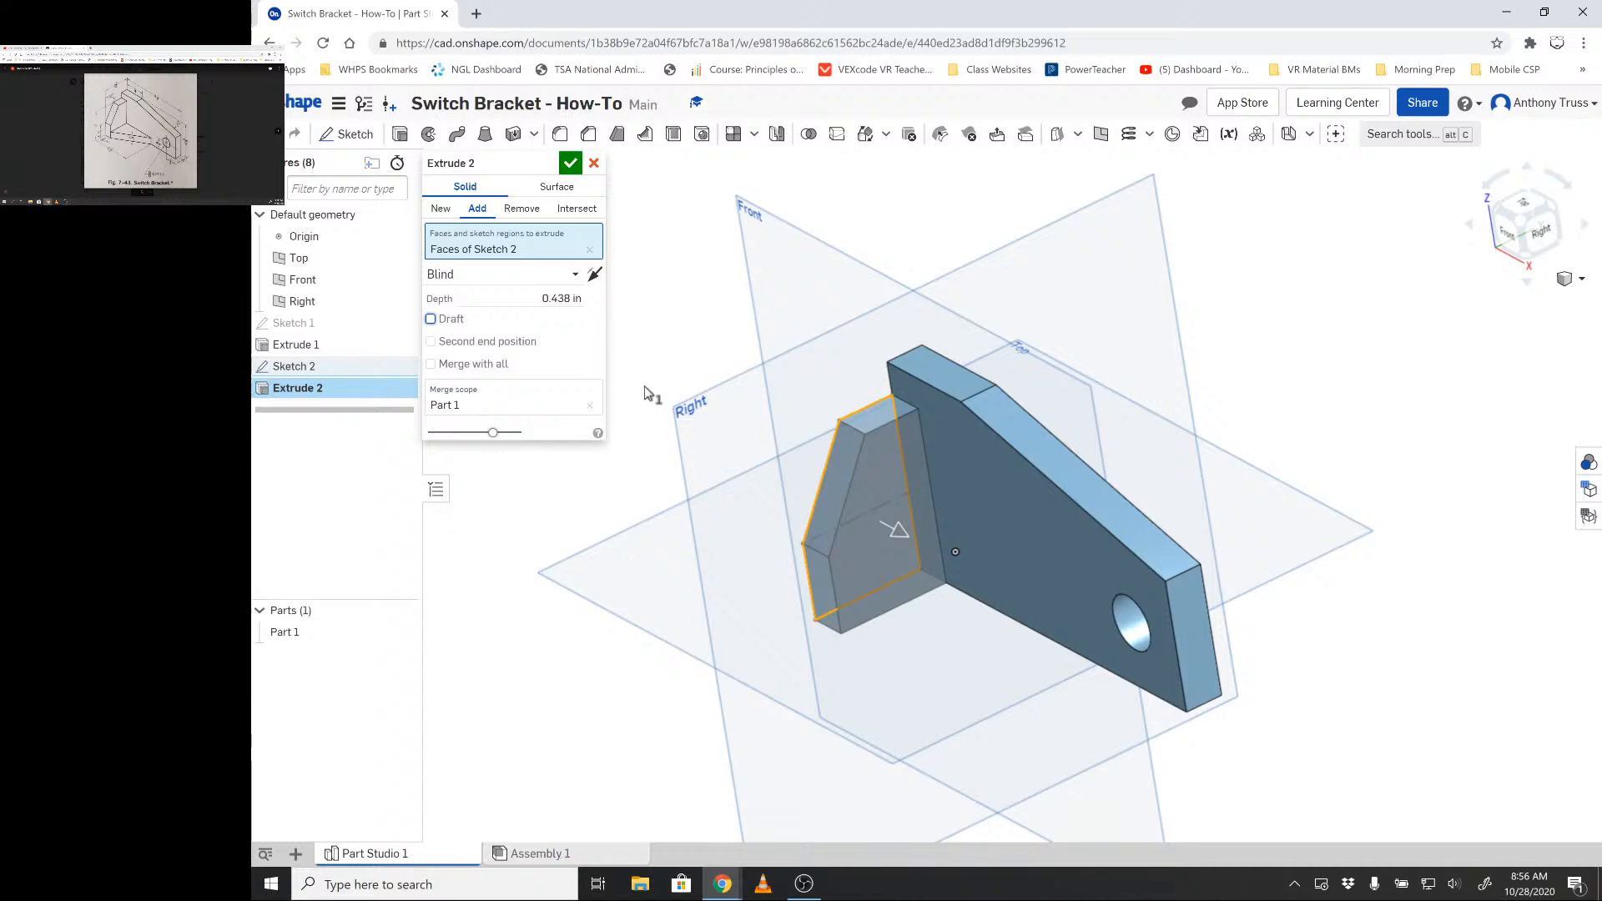
{"action": "key", "text": "Return"}
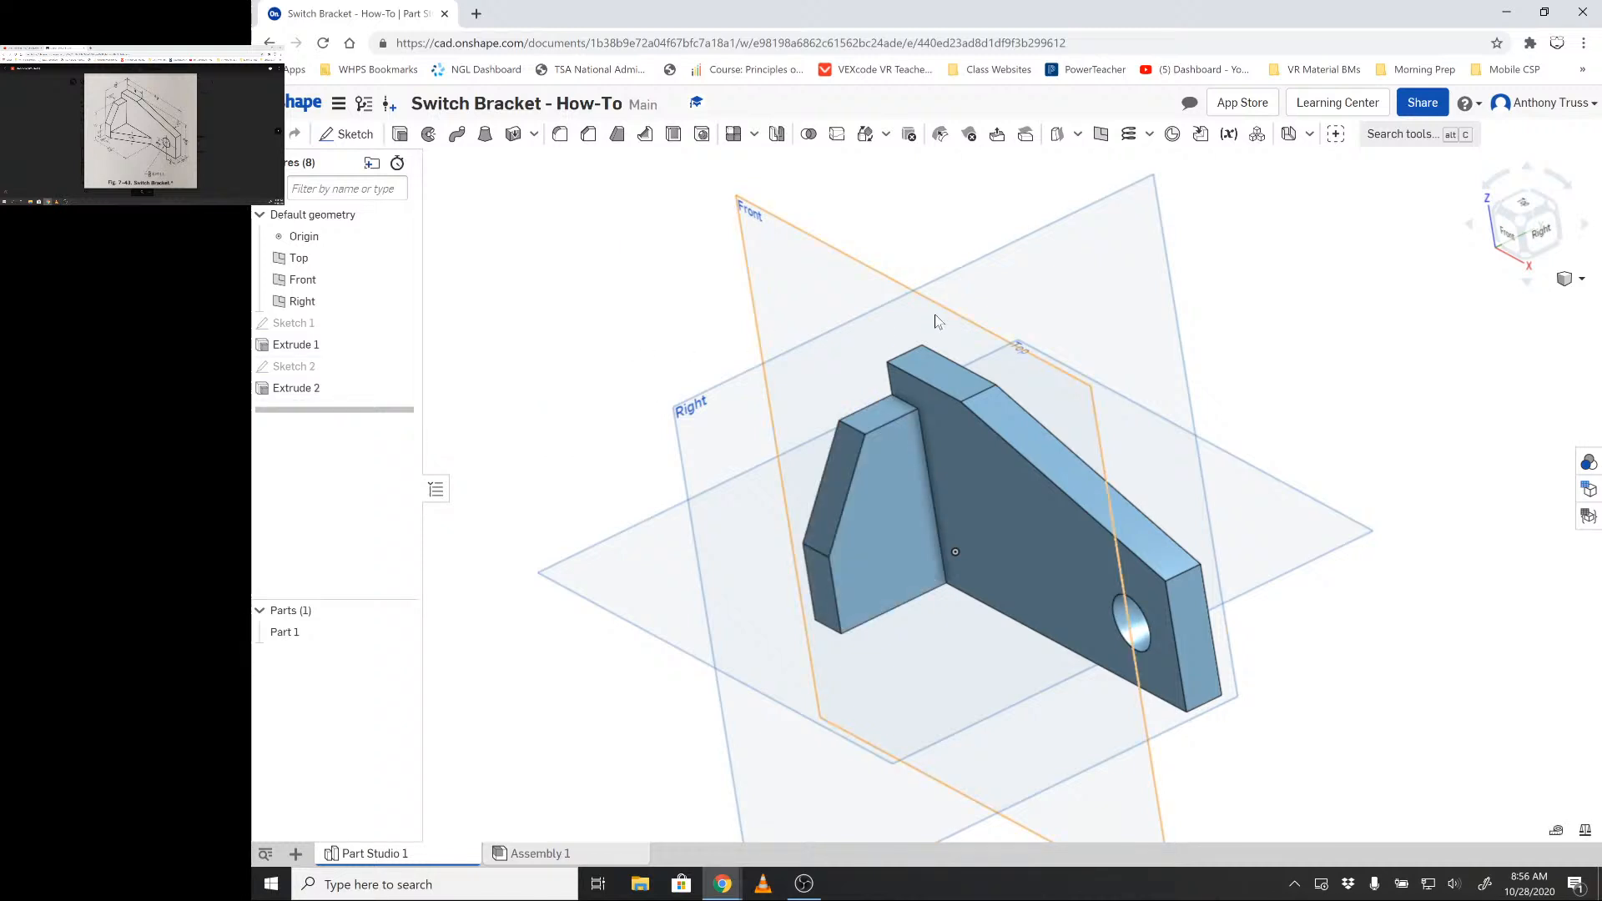
- Switch to the Google Classroom image of the Switch Bracket and capture a 724x706 screen region around the drawing
{"action": "right_click_drag", "start_coordinate": [1037, 367], "coordinate": [1108, 346]}
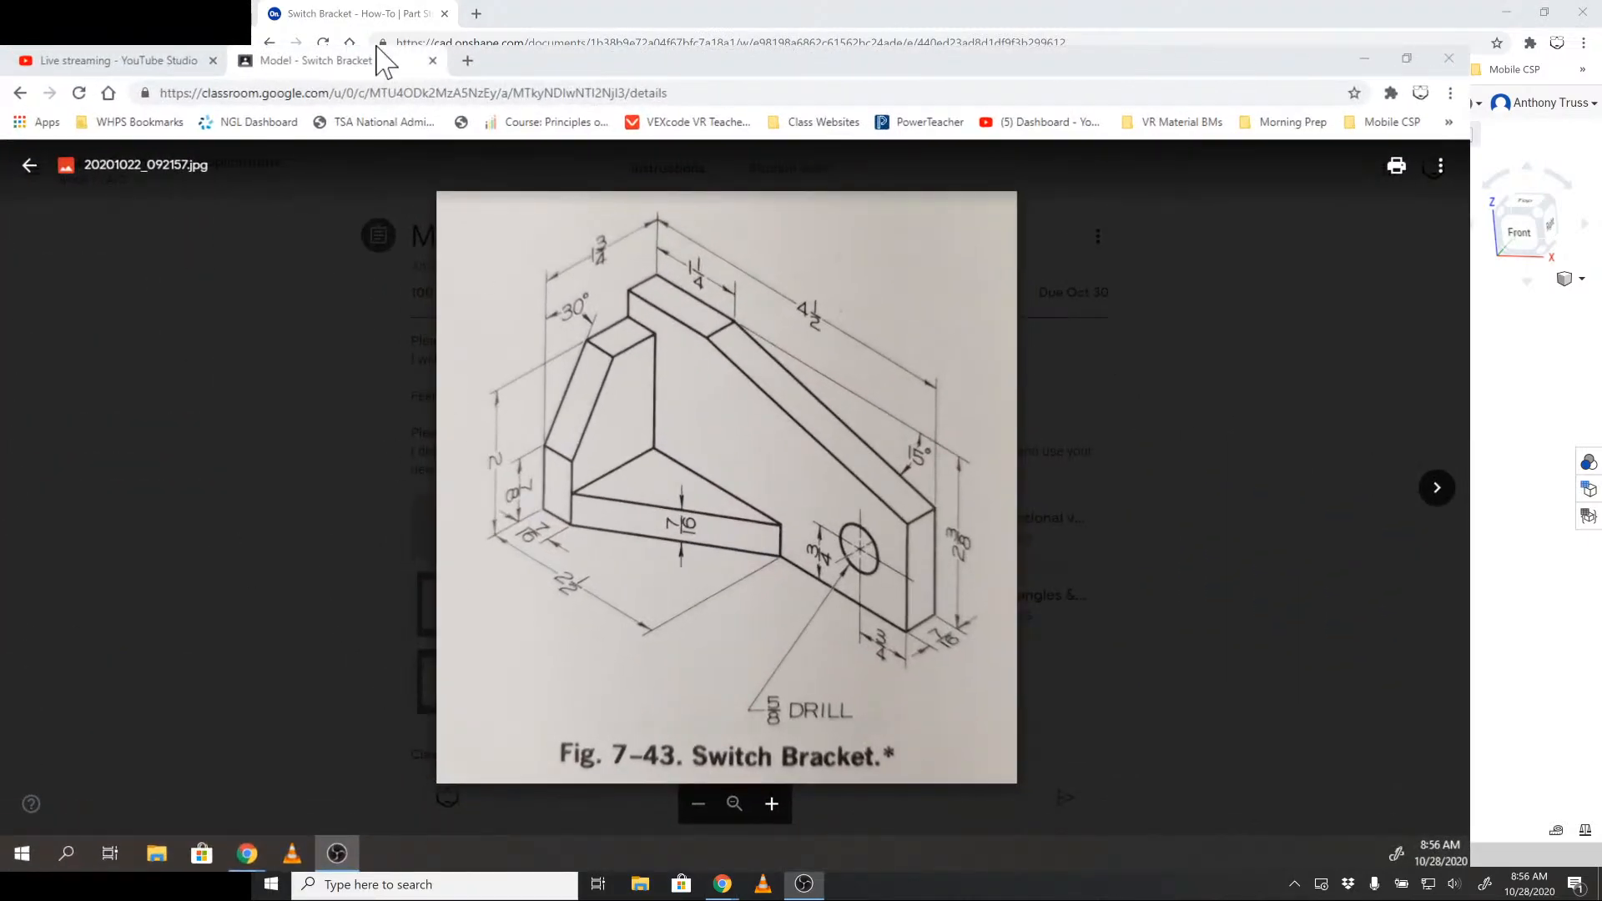
{"action": "left_click", "coordinate": [318, 63]}
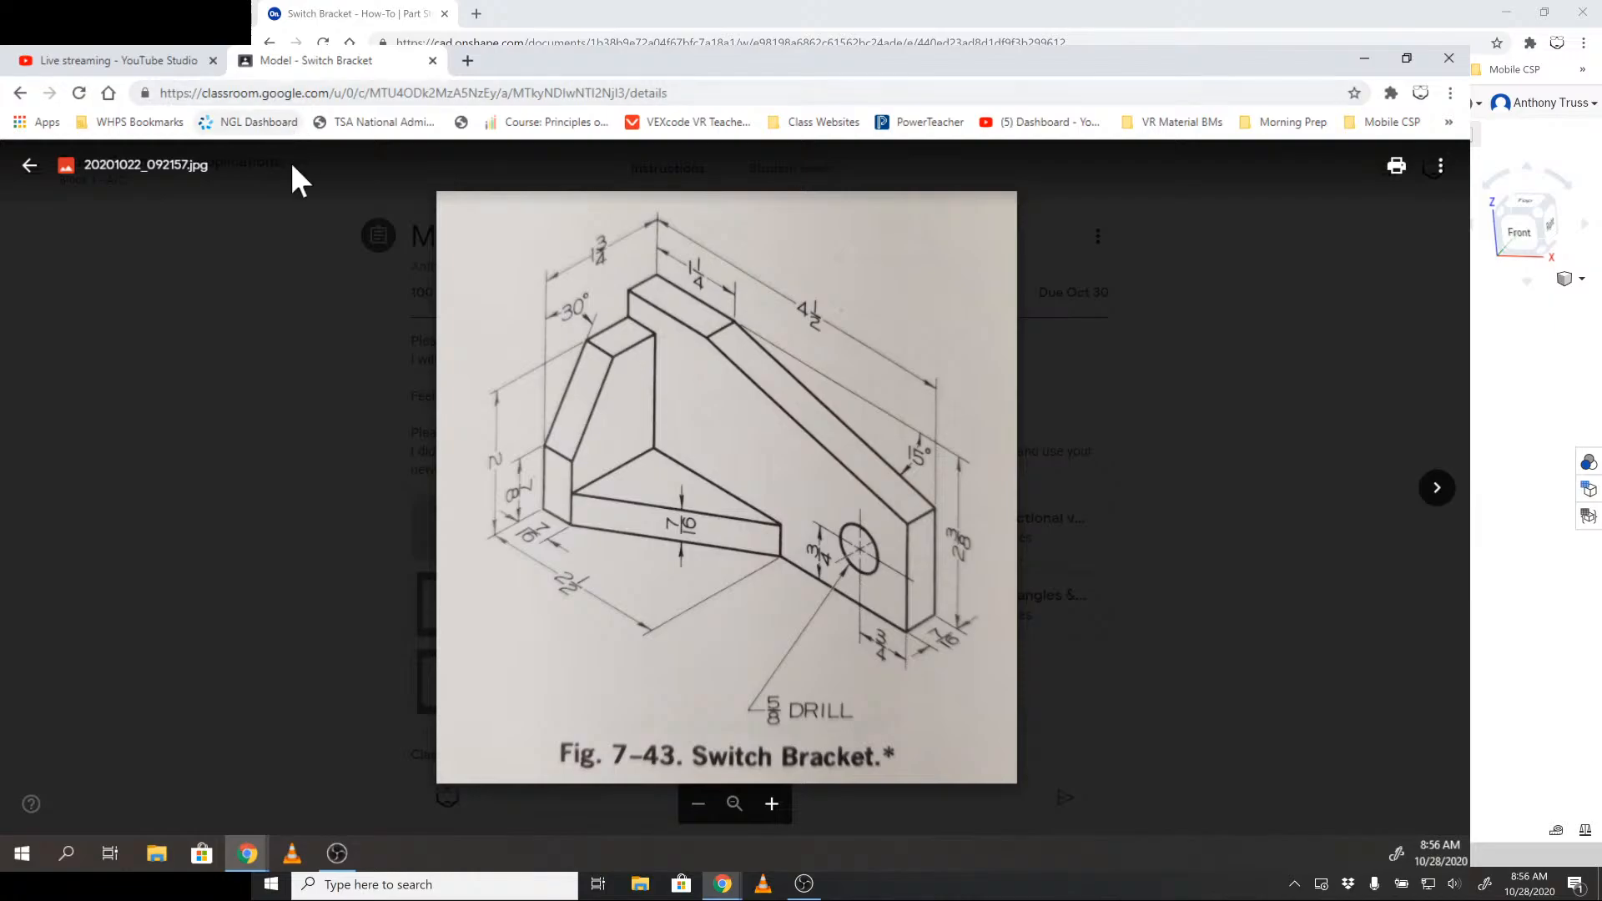
{"action": "key", "text": "Print"}
{"action": "left_click_drag", "start_coordinate": [386, 170], "coordinate": [1051, 819]}
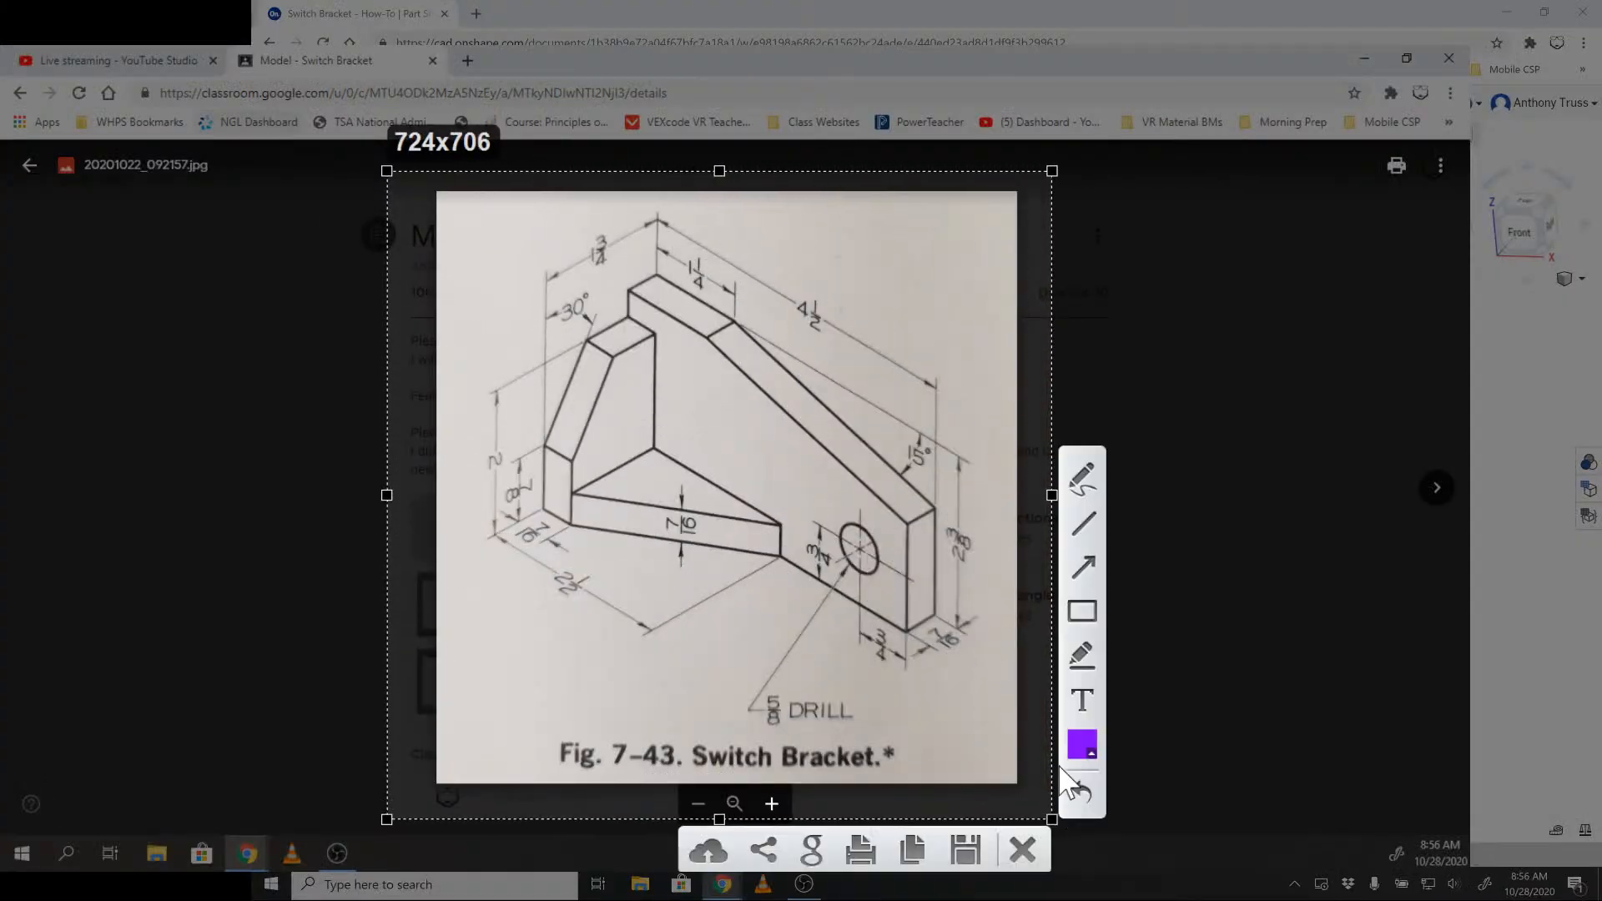
{"action": "left_click", "coordinate": [1086, 569]}
{"action": "left_click", "coordinate": [1082, 611]}
{"action": "left_click_drag", "start_coordinate": [542, 408], "coordinate": [813, 598]}
{"action": "key", "text": "ctrl+z"}
{"action": "left_click", "coordinate": [1082, 610]}
{"action": "left_click_drag", "start_coordinate": [506, 516], "coordinate": [568, 553]}
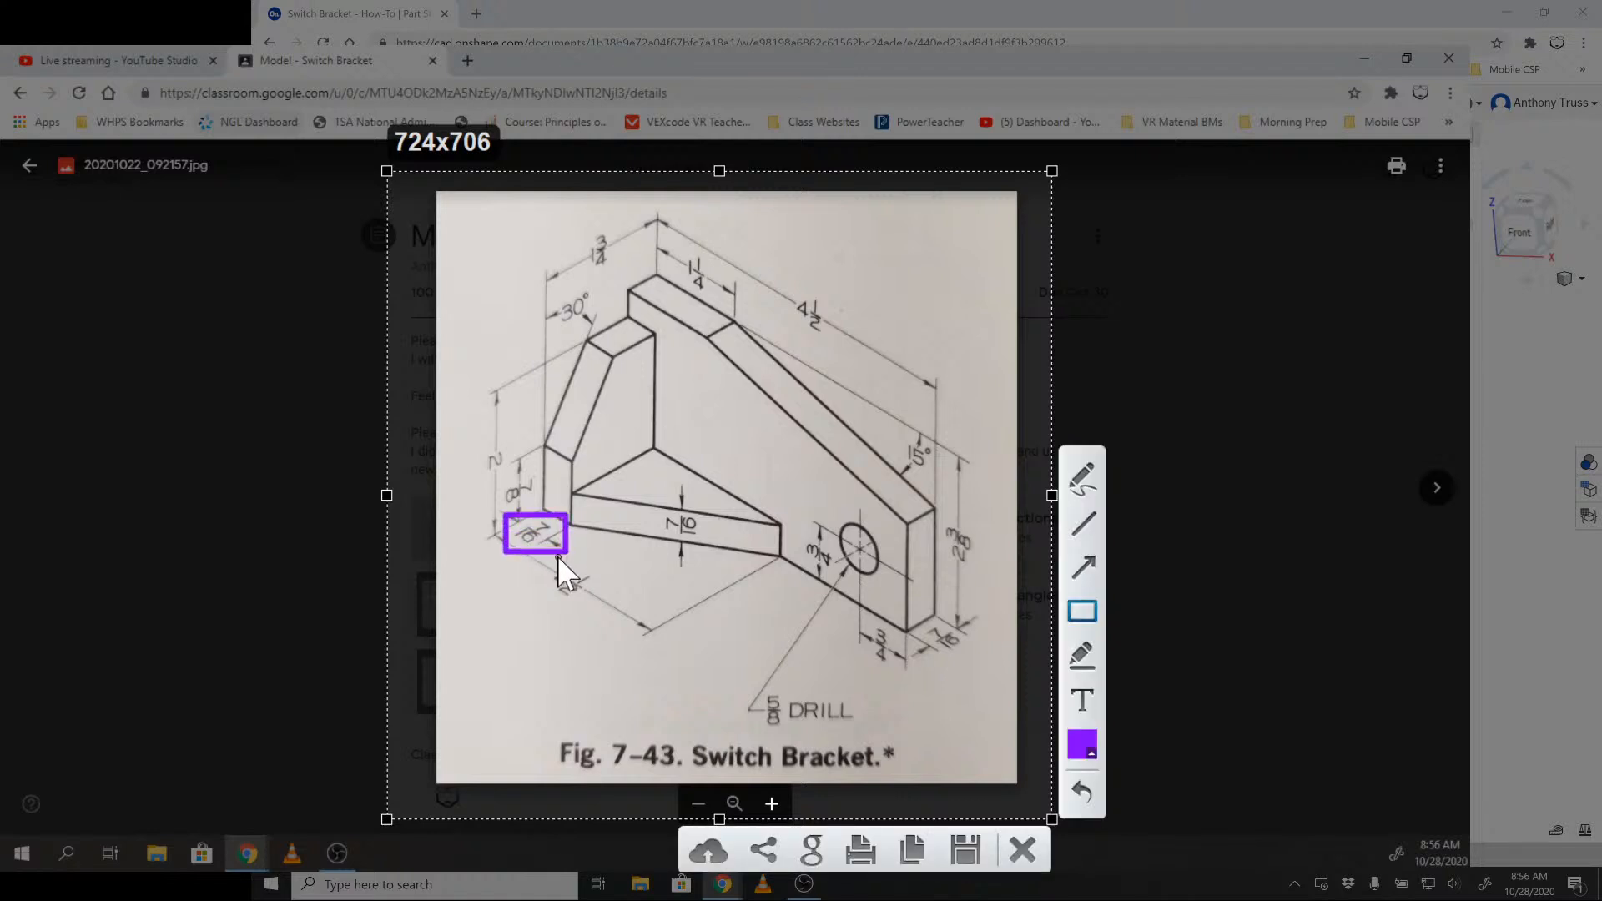
{"action": "key", "text": "ctrl+z"}
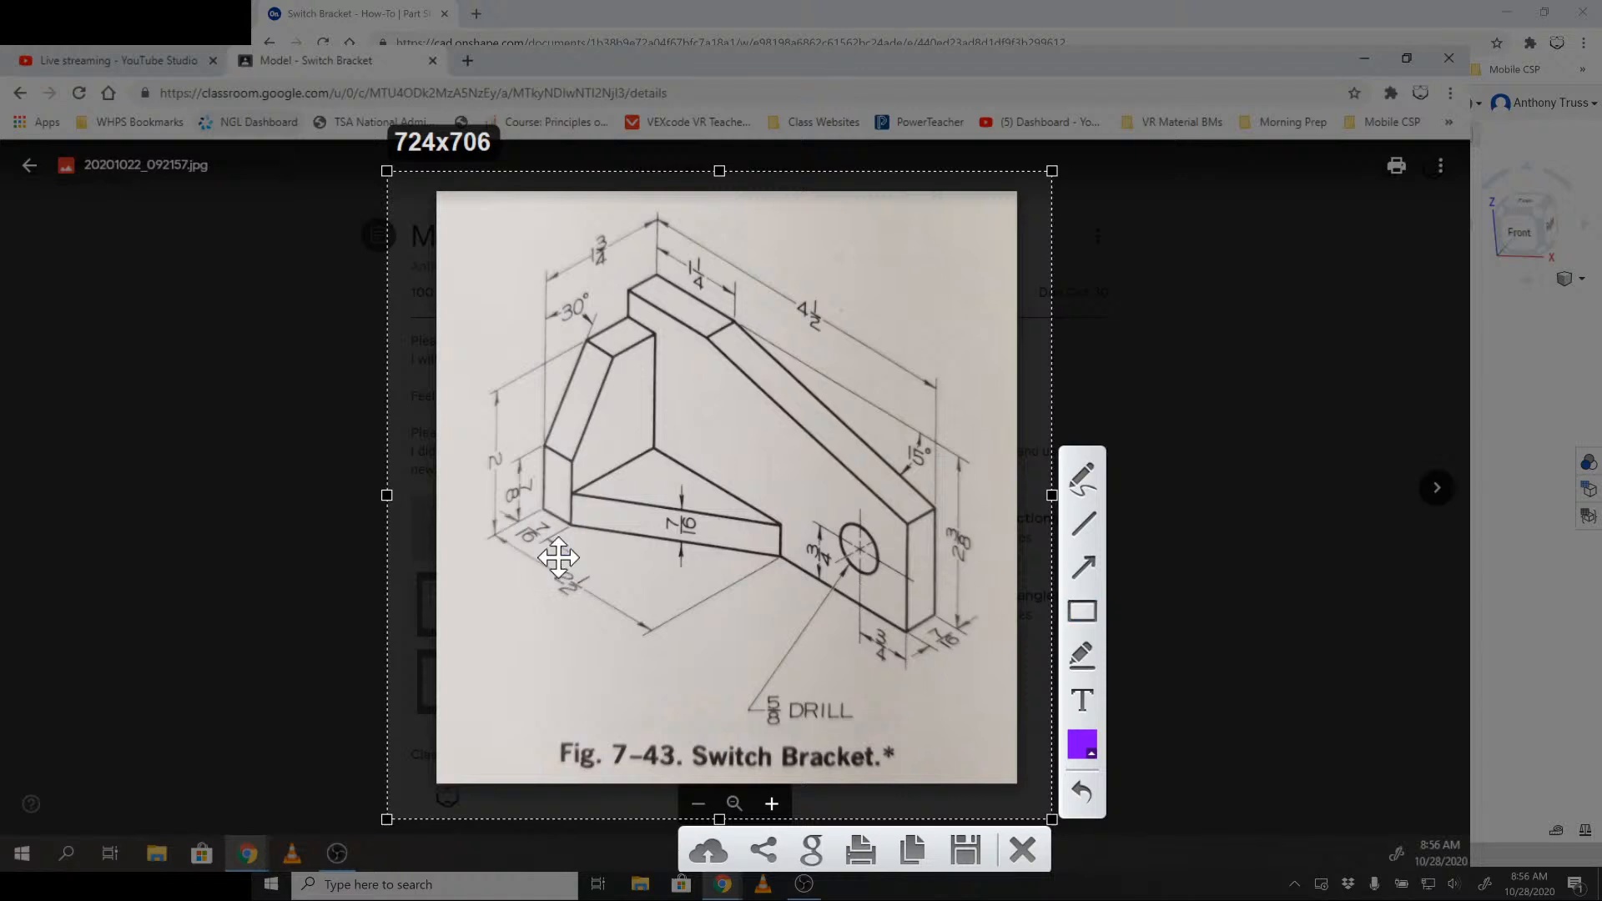
- Box the 2 1/2 dimension and the end corners of the bottom web's sloped face on the captured drawing
{"action": "left_click", "coordinate": [1082, 611]}
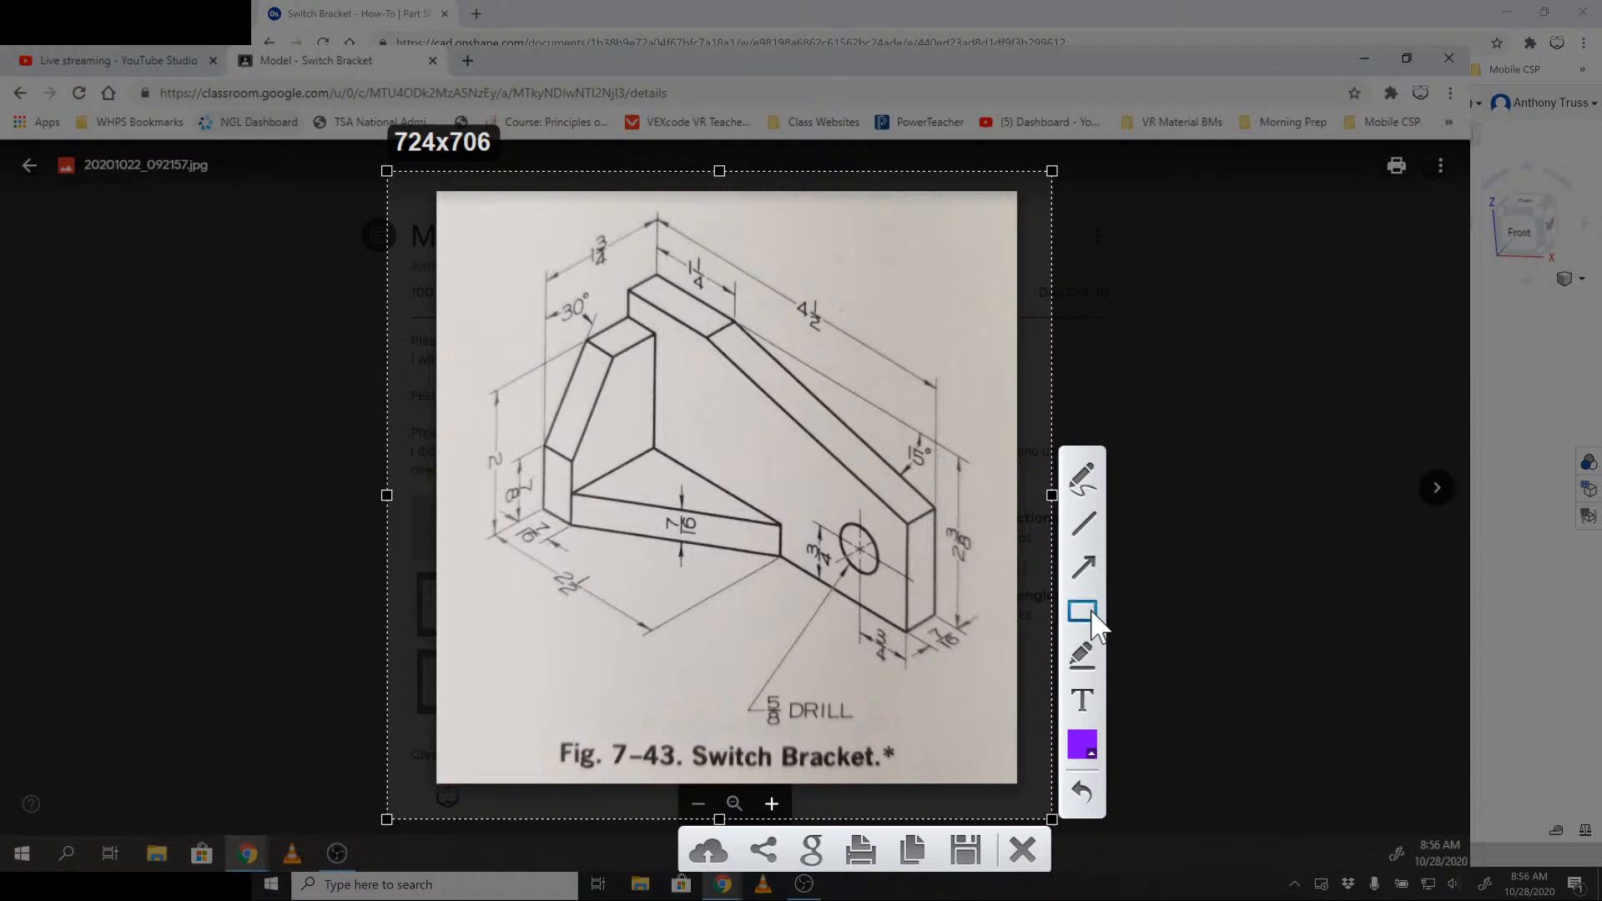
{"action": "left_click_drag", "start_coordinate": [538, 543], "coordinate": [609, 629]}
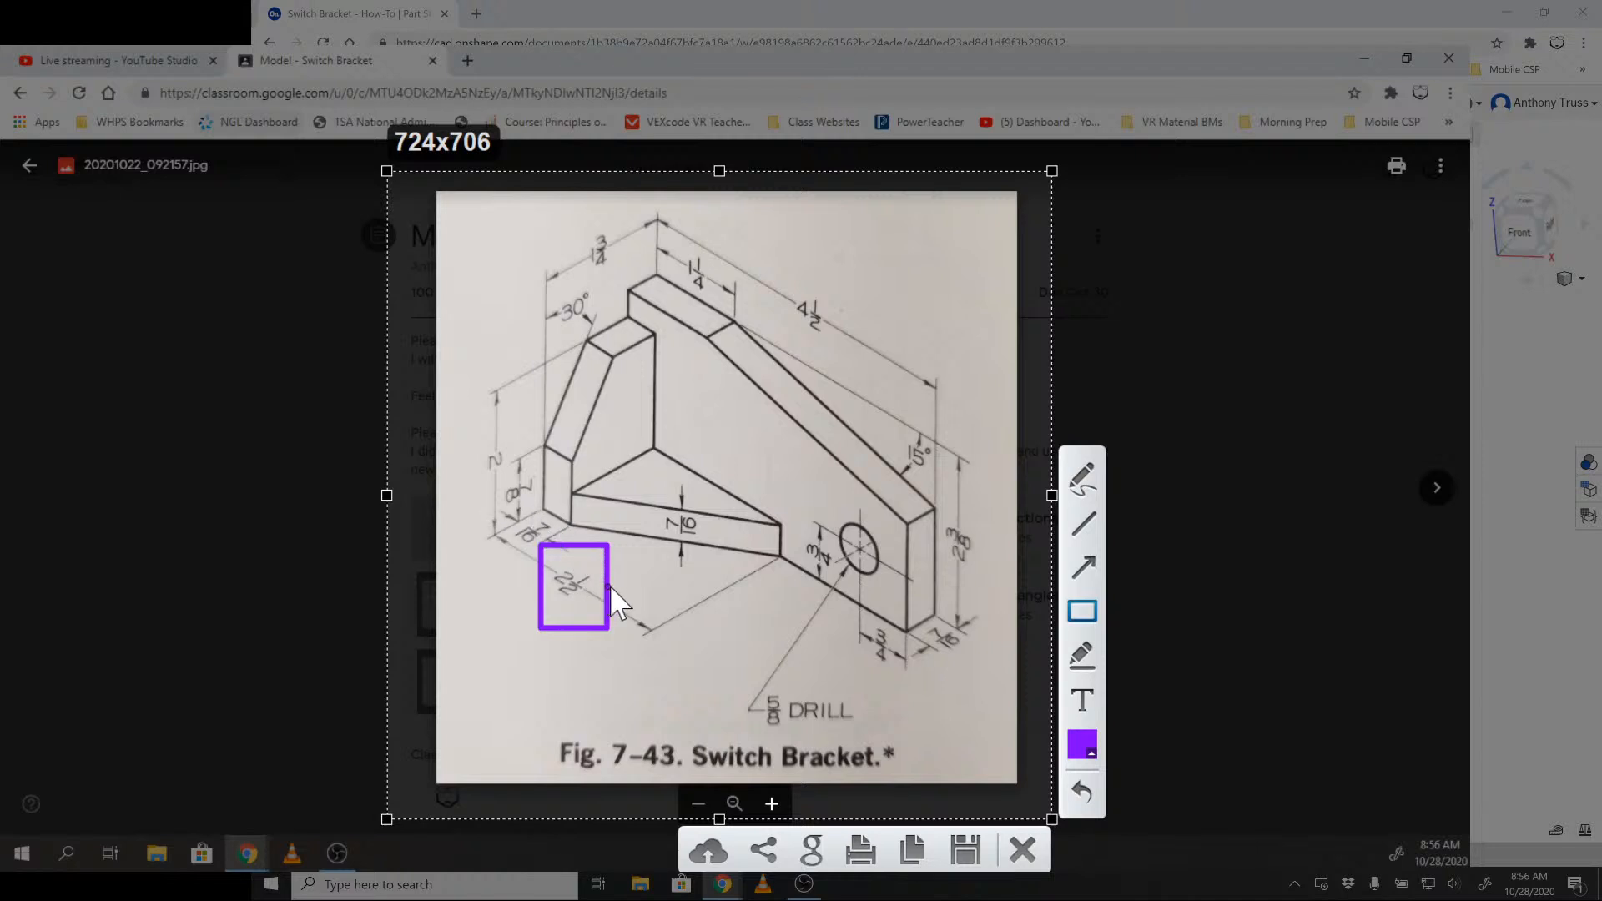
{"action": "left_click_drag", "start_coordinate": [670, 492], "coordinate": [701, 556]}
{"action": "key", "text": "ctrl+z"}
{"action": "left_click_drag", "start_coordinate": [567, 489], "coordinate": [581, 503]}
{"action": "mouse_move", "coordinate": [777, 546]}
{"action": "left_mouse_down"}
{"action": "mouse_move", "coordinate": [786, 564]}
{"action": "mouse_move", "coordinate": [791, 530]}
{"action": "left_mouse_up"}
- Trace the web's long diagonal edge, mark the right angle at its inner corner, and close the screen capture
{"action": "left_click", "coordinate": [1083, 523]}
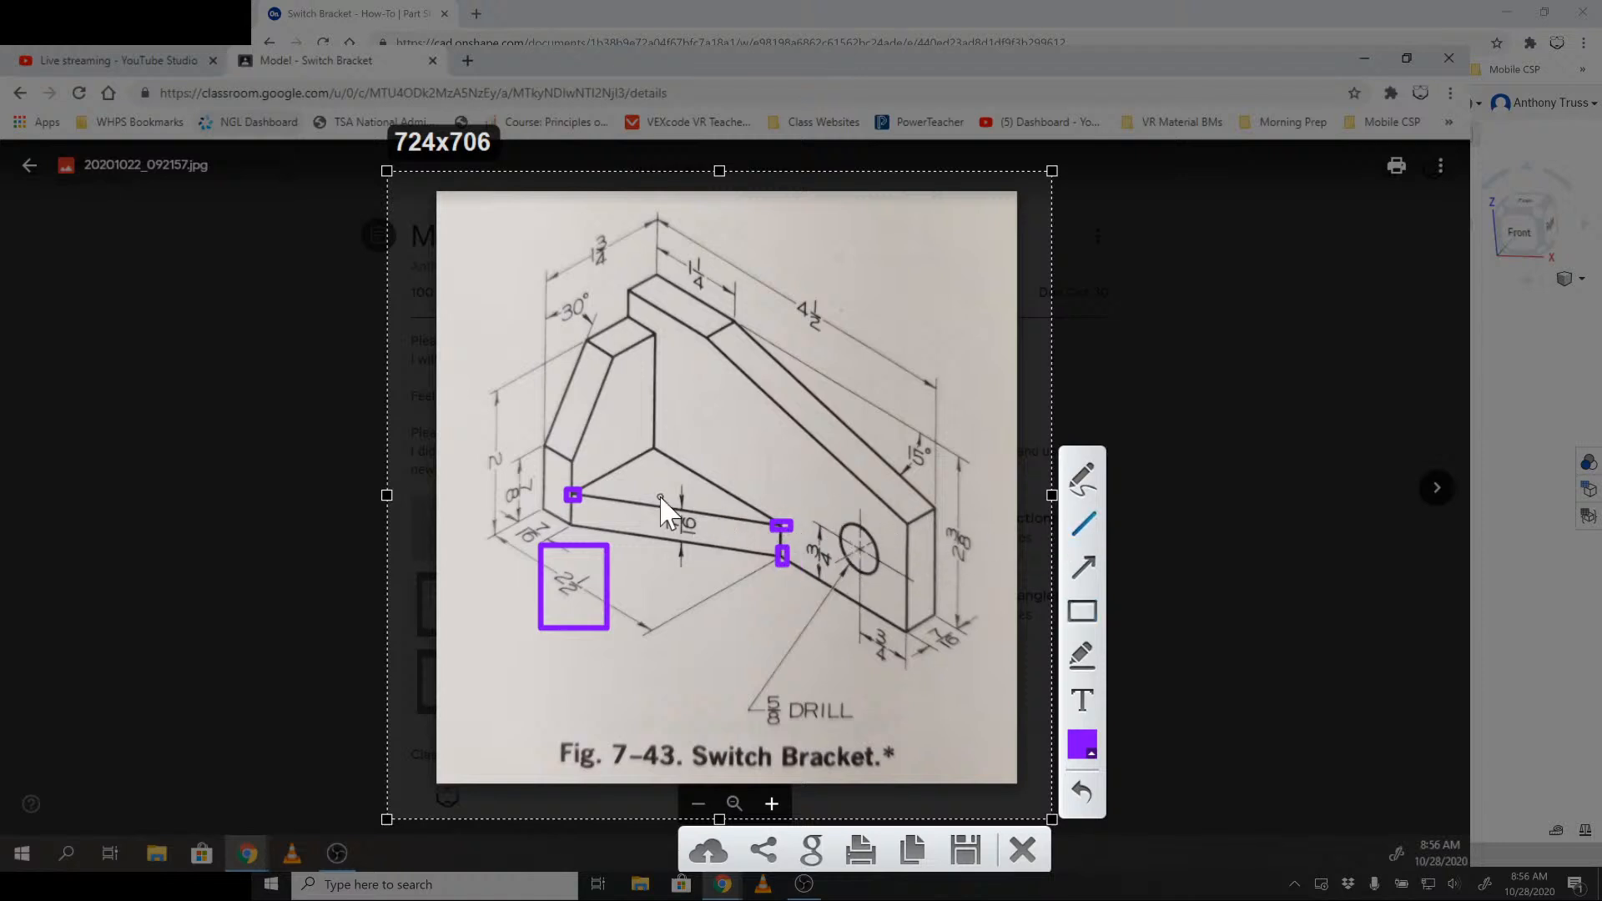
{"action": "mouse_move", "coordinate": [573, 494]}
{"action": "left_mouse_down"}
{"action": "mouse_move", "coordinate": [766, 508]}
{"action": "mouse_move", "coordinate": [779, 528]}
{"action": "left_mouse_up"}
{"action": "left_click_drag", "start_coordinate": [642, 451], "coordinate": [666, 454]}
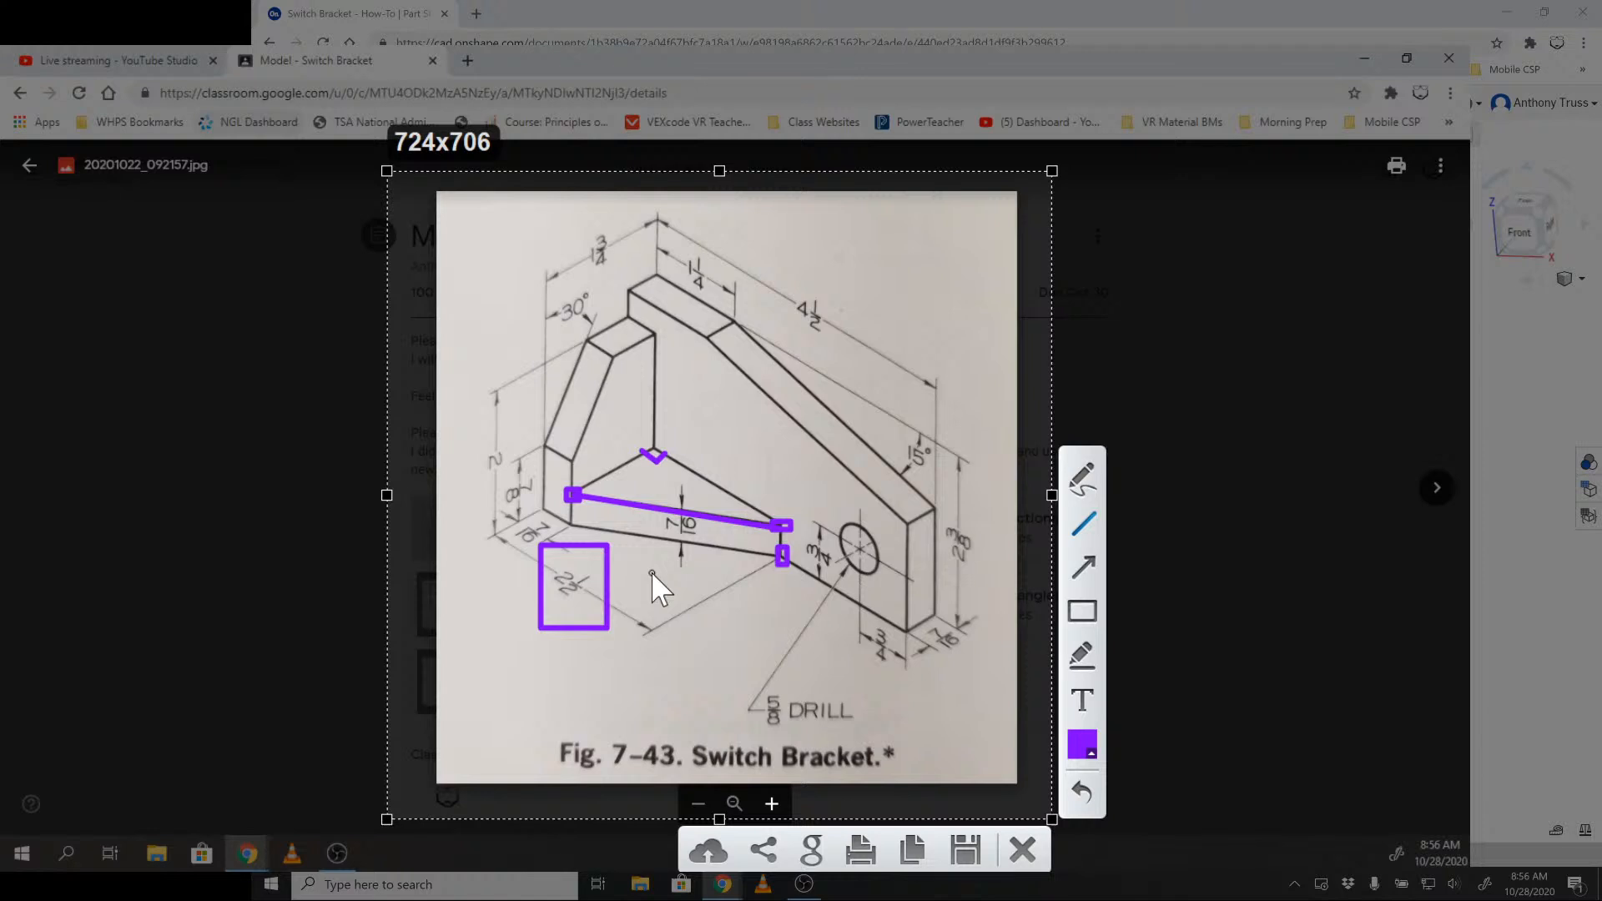
{"action": "key", "text": "Escape"}
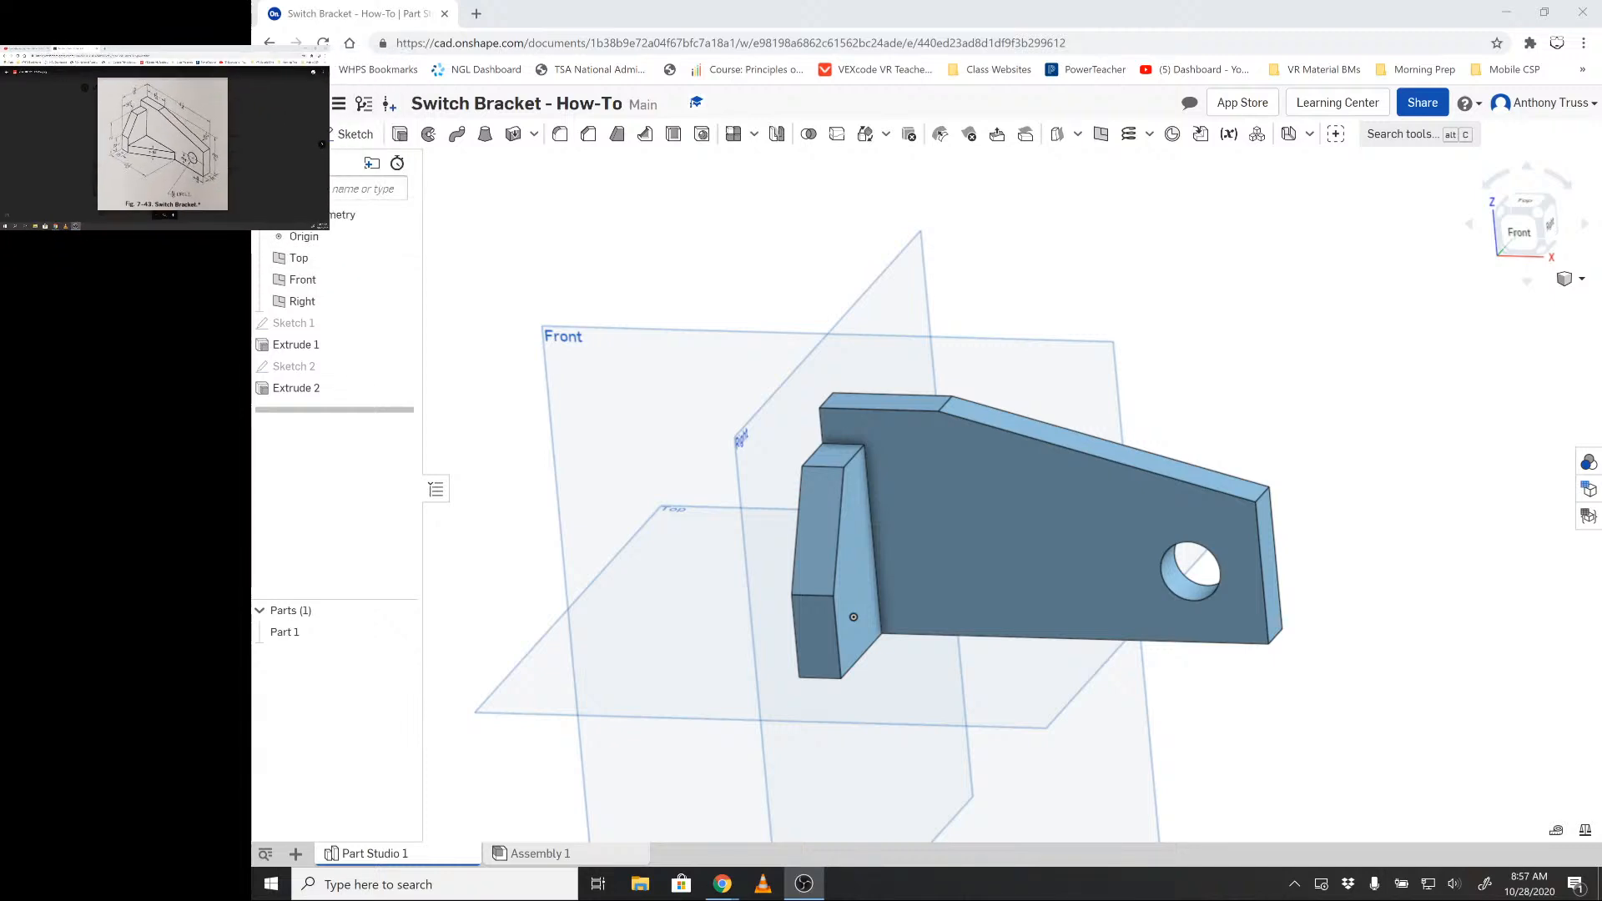
{"action": "scroll", "coordinate": [984, 291], "scroll_direction": "up", "scroll_amount": 4}
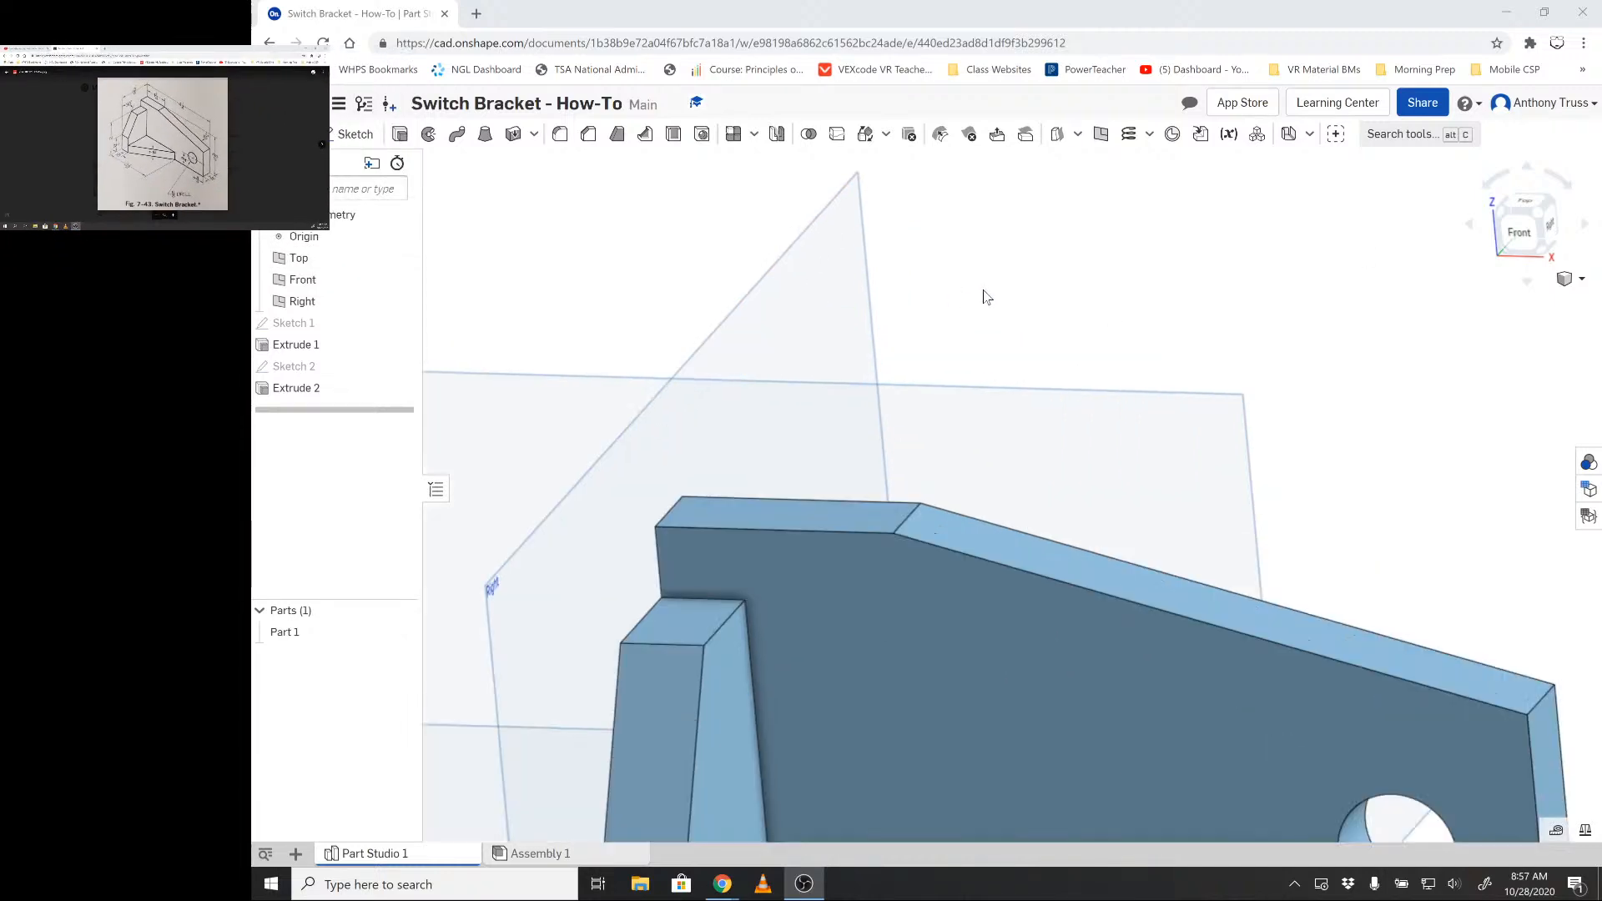
{"action": "scroll", "coordinate": [984, 296], "scroll_direction": "down", "scroll_amount": 8}
{"action": "scroll", "coordinate": [1098, 397], "scroll_direction": "up", "scroll_amount": 5}
{"action": "scroll", "coordinate": [1099, 397], "scroll_direction": "down", "scroll_amount": 4}
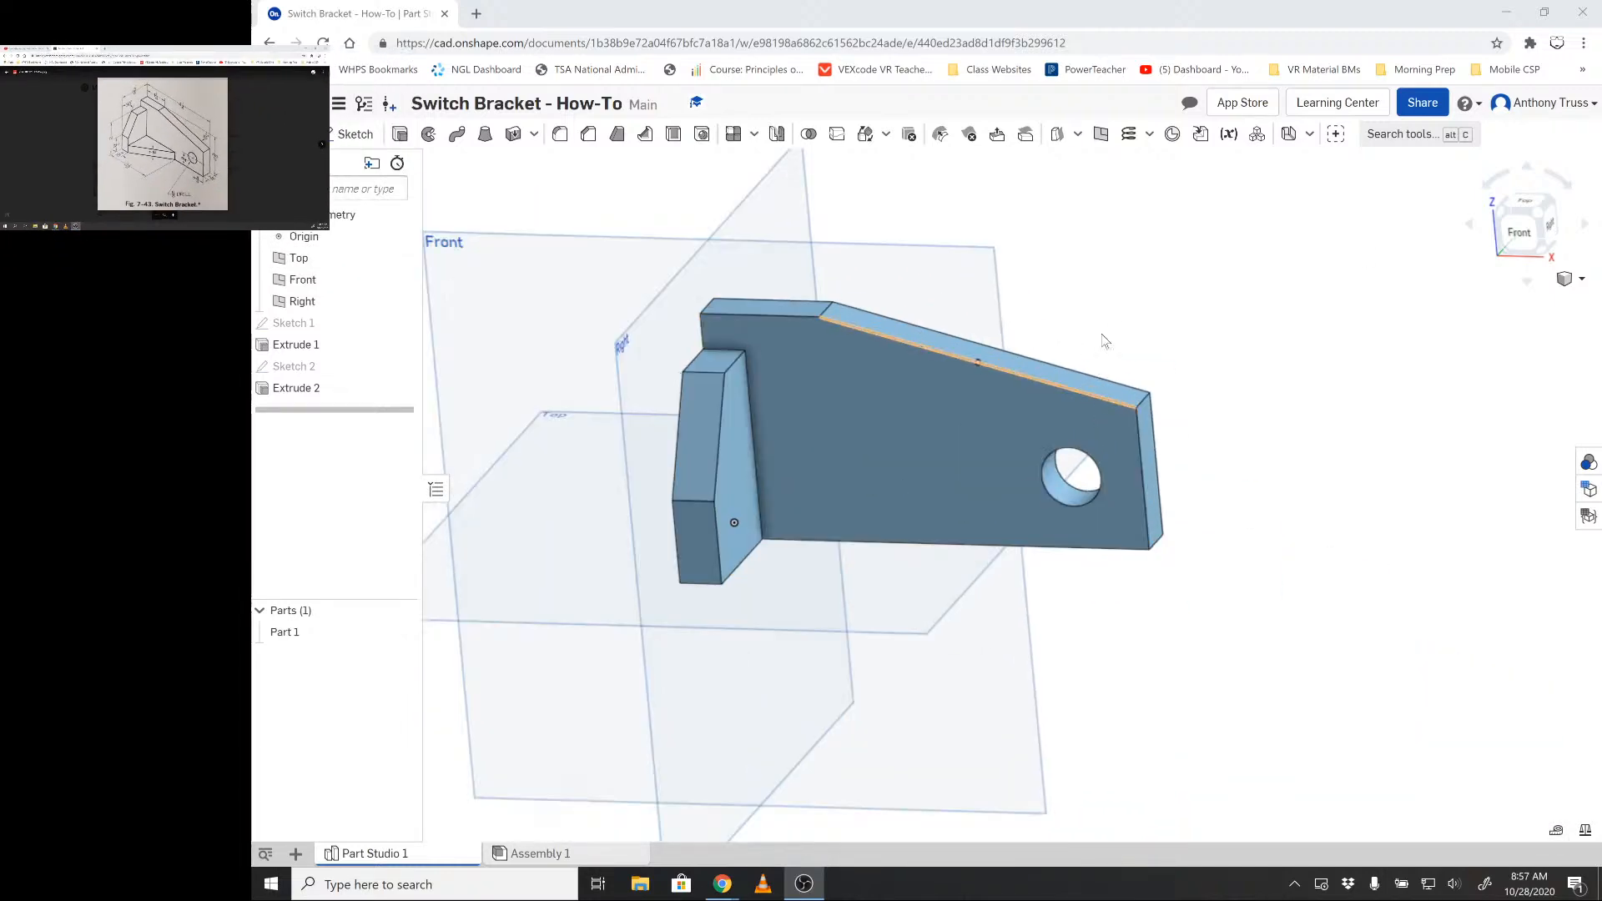
{"action": "scroll", "coordinate": [1117, 351], "scroll_direction": "up", "scroll_amount": 3}
- Start a new sketch on the Top plane for the bottom web
{"action": "right_click_drag", "start_coordinate": [1130, 303], "coordinate": [1131, 324]}
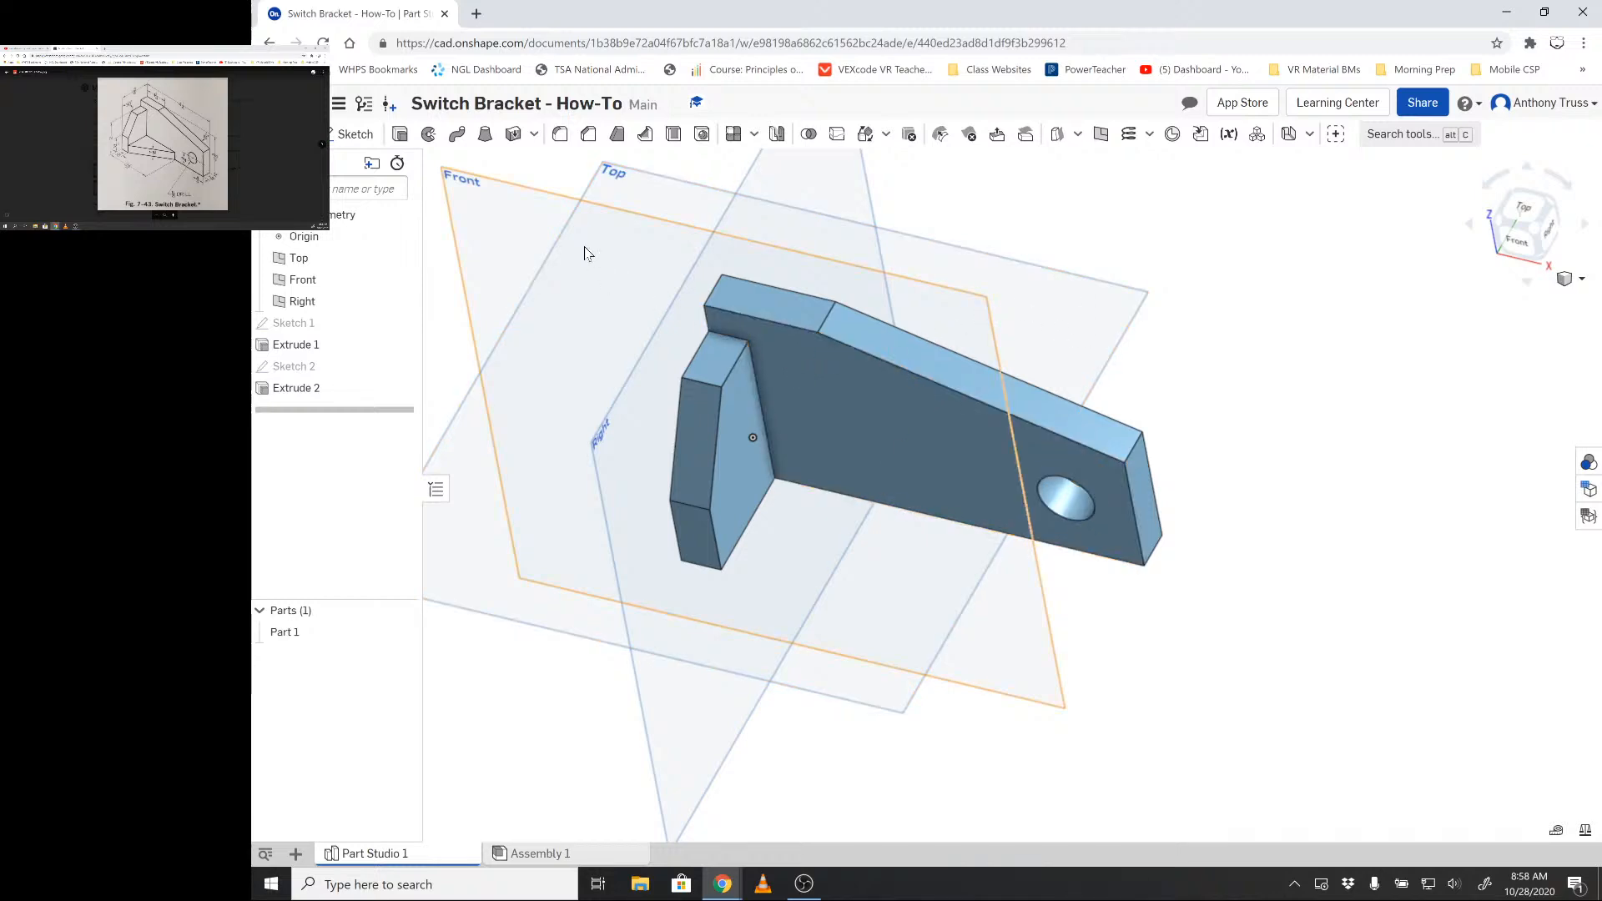
{"action": "left_click", "coordinate": [356, 133]}
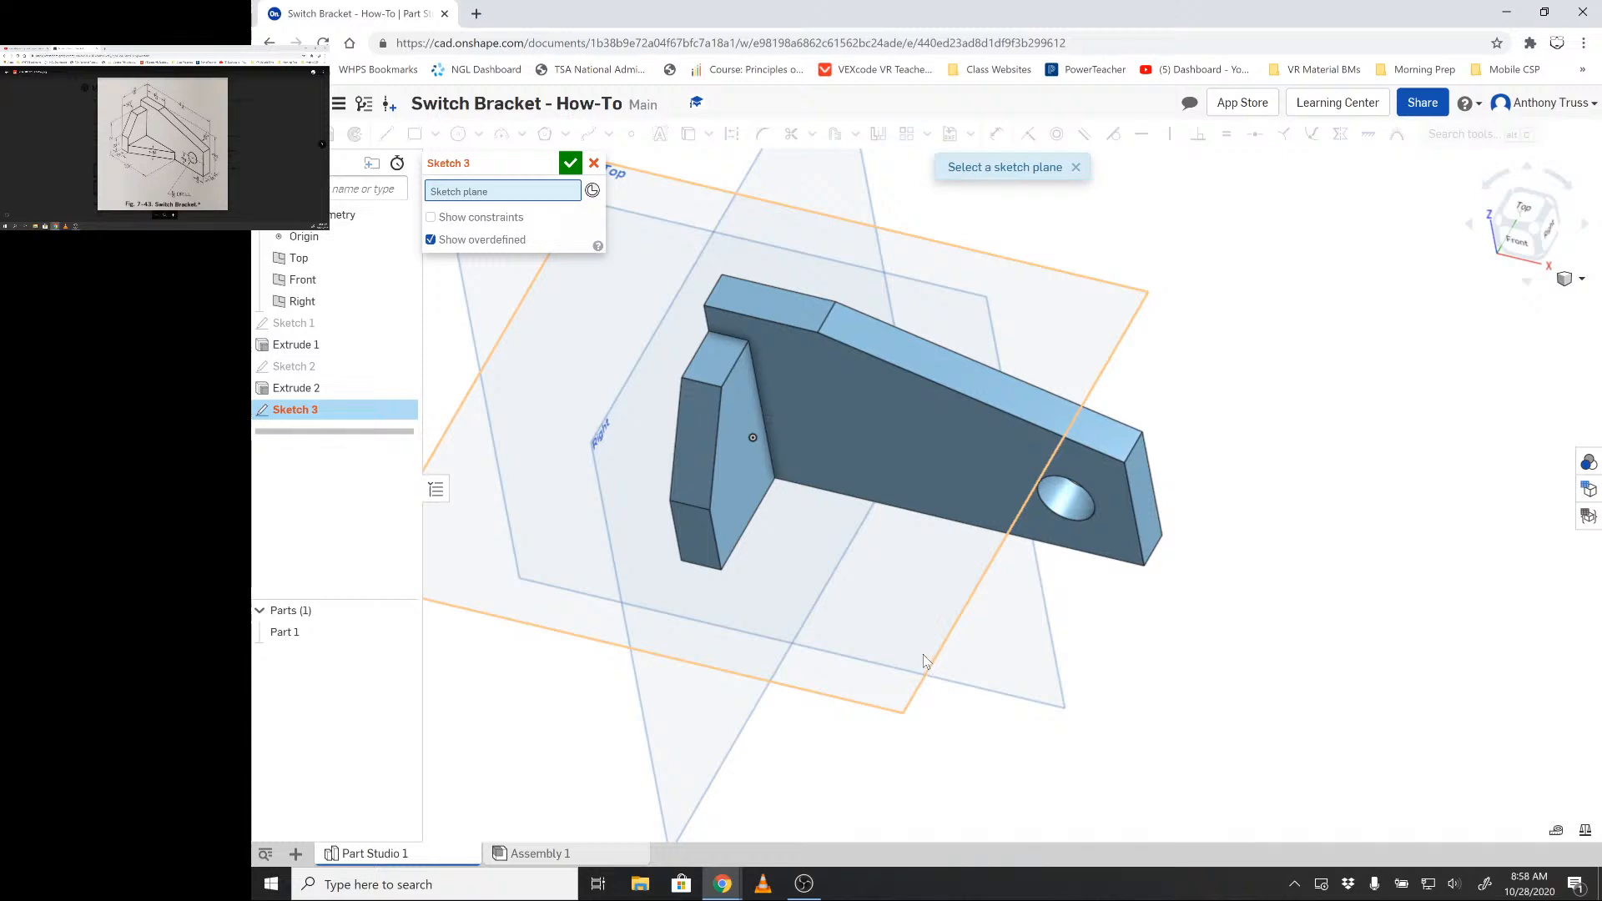
{"action": "right_click_drag", "start_coordinate": [930, 667], "coordinate": [935, 630]}
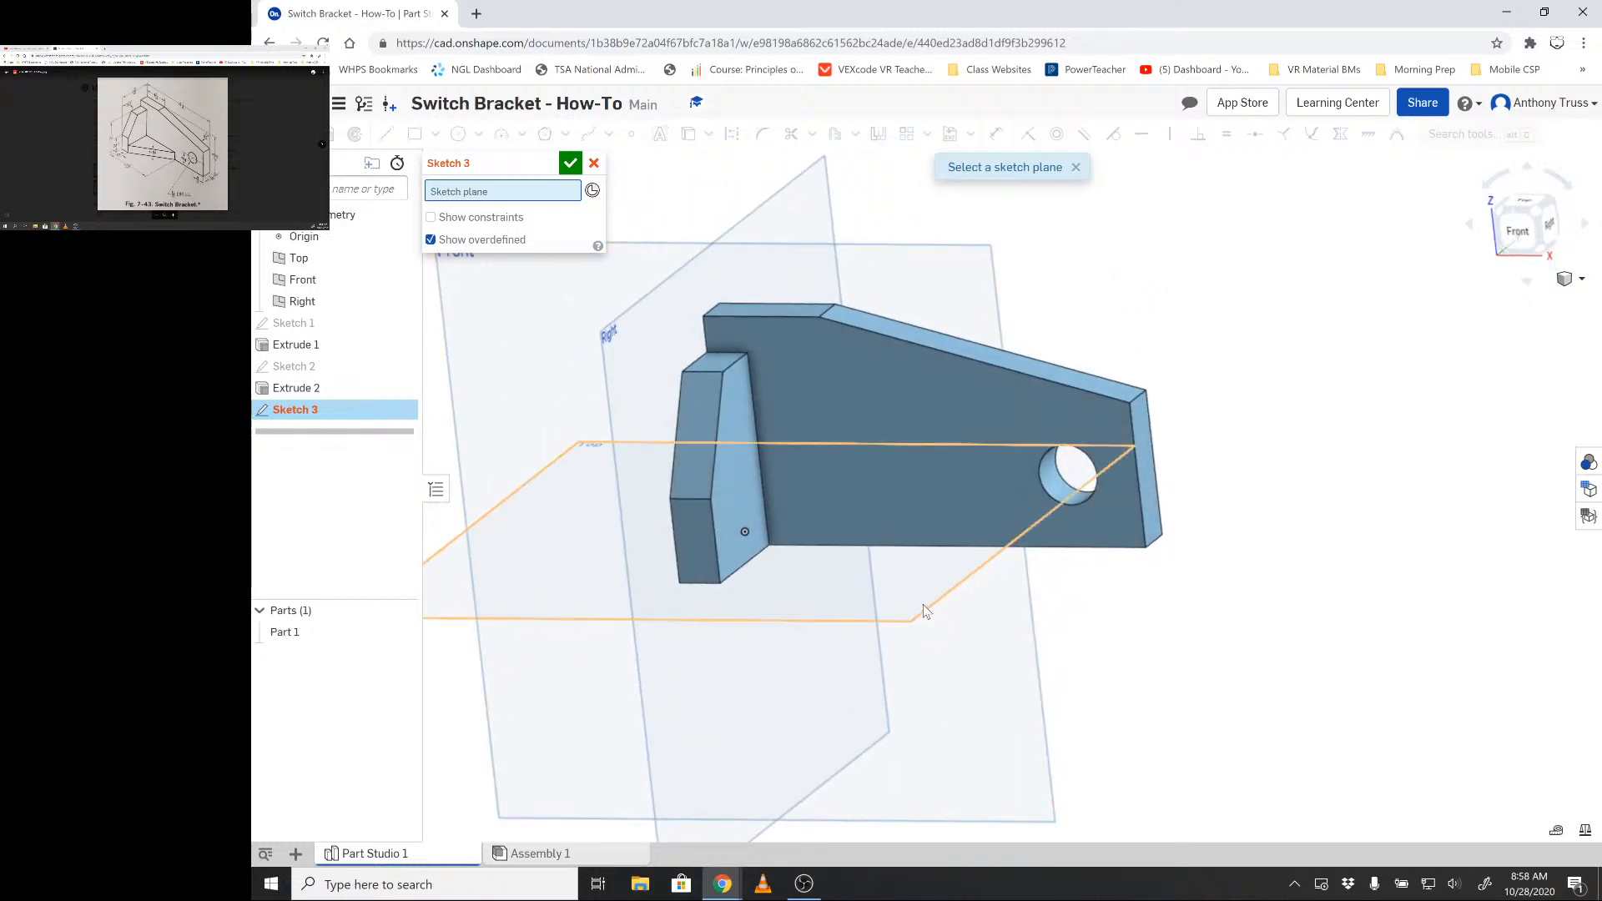
{"action": "left_click", "coordinate": [924, 612]}
{"action": "mouse_move", "coordinate": [924, 612]}
{"action": "right_mouse_down"}
{"action": "mouse_move", "coordinate": [824, 489]}
{"action": "mouse_move", "coordinate": [819, 515]}
{"action": "right_mouse_up"}
{"action": "left_click", "coordinate": [413, 133]}
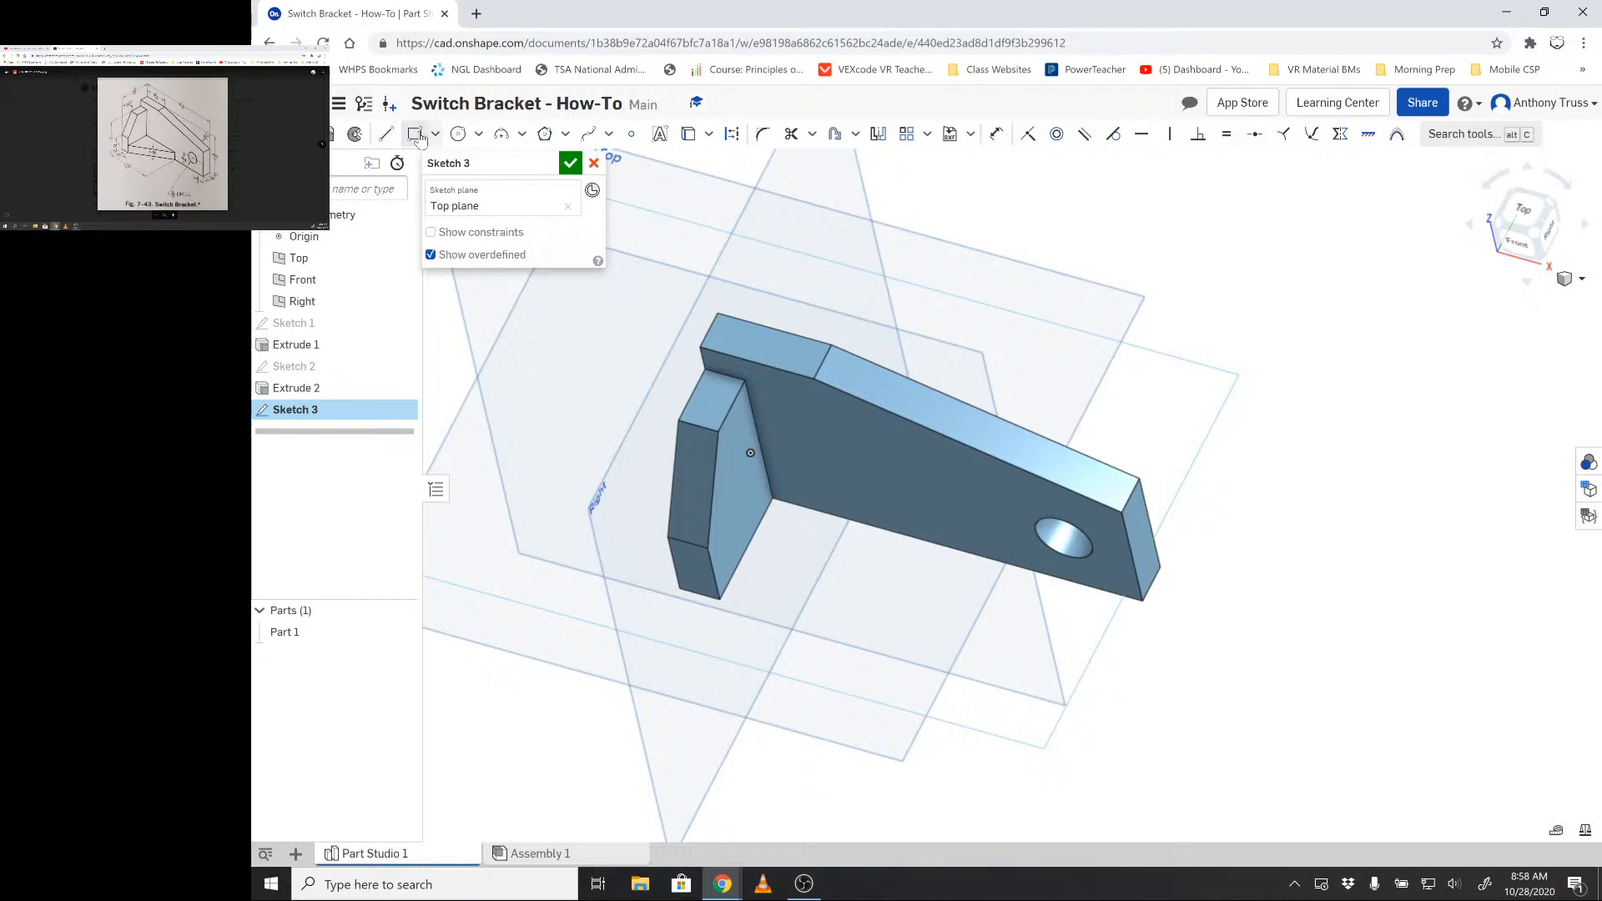
{"action": "left_click", "coordinate": [768, 499]}
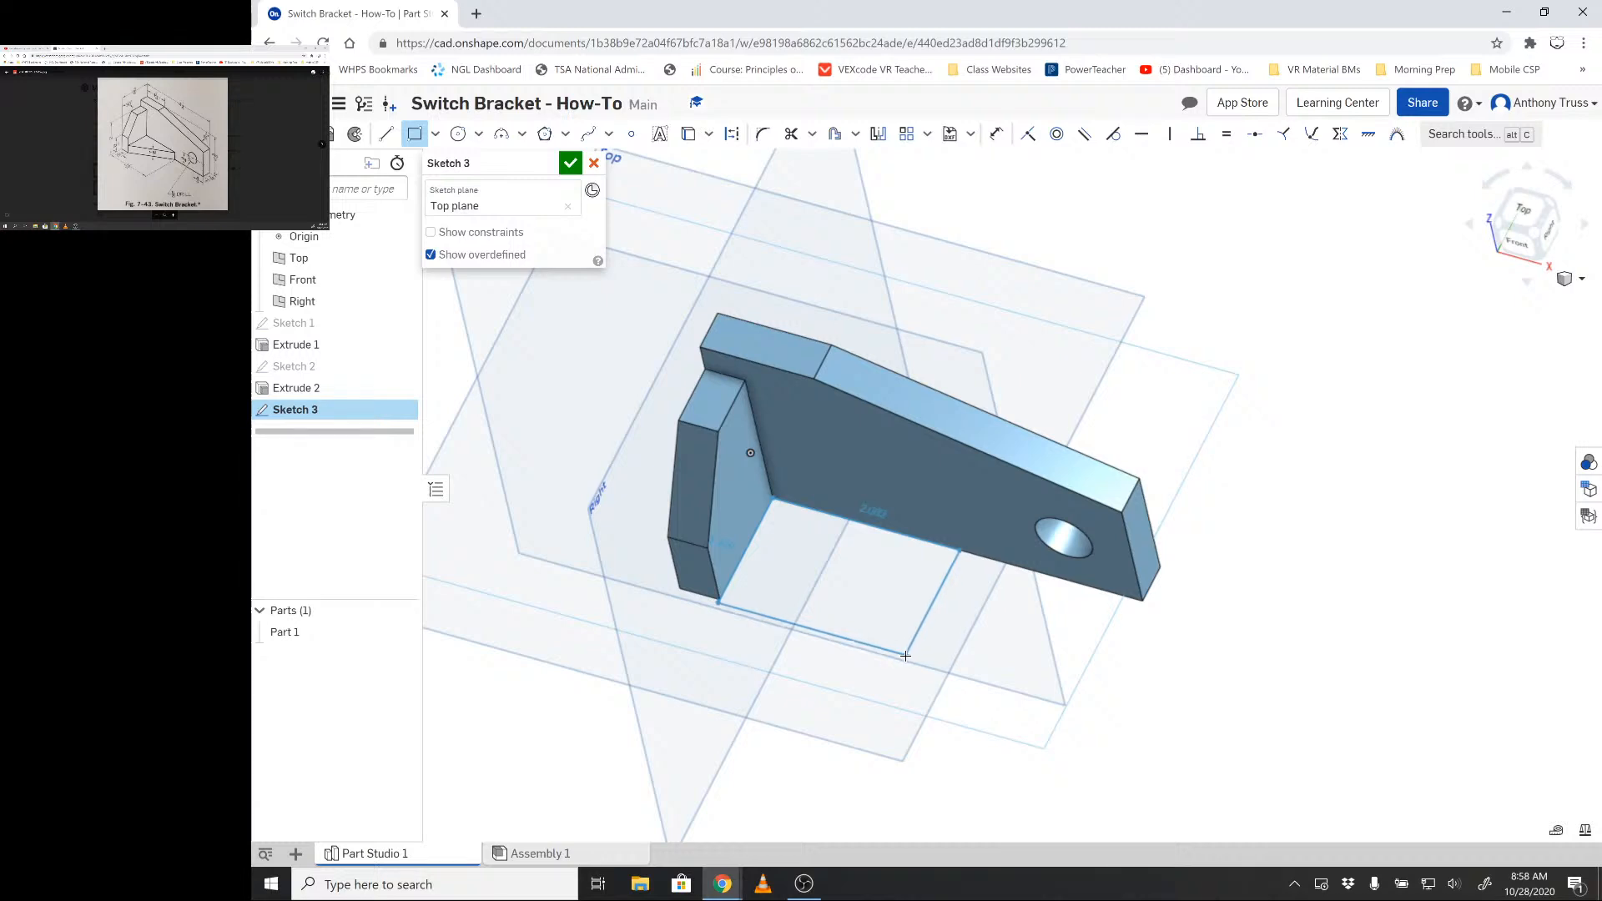
{"action": "left_click", "coordinate": [922, 678]}
{"action": "key", "text": "Escape"}
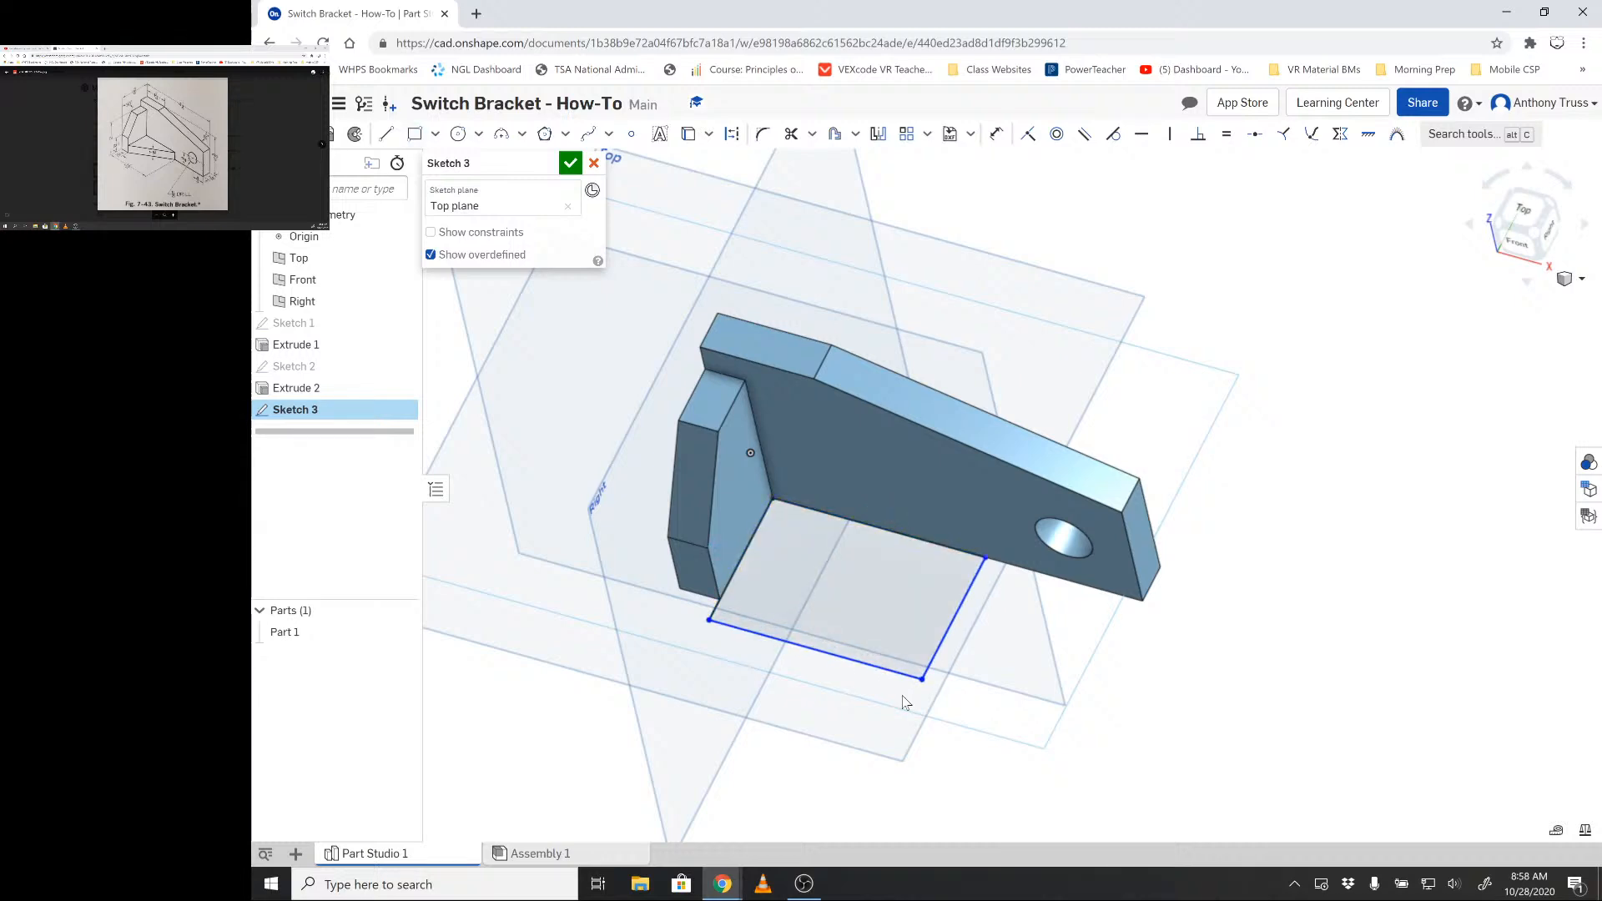
{"action": "key", "text": "ctrl+z"}
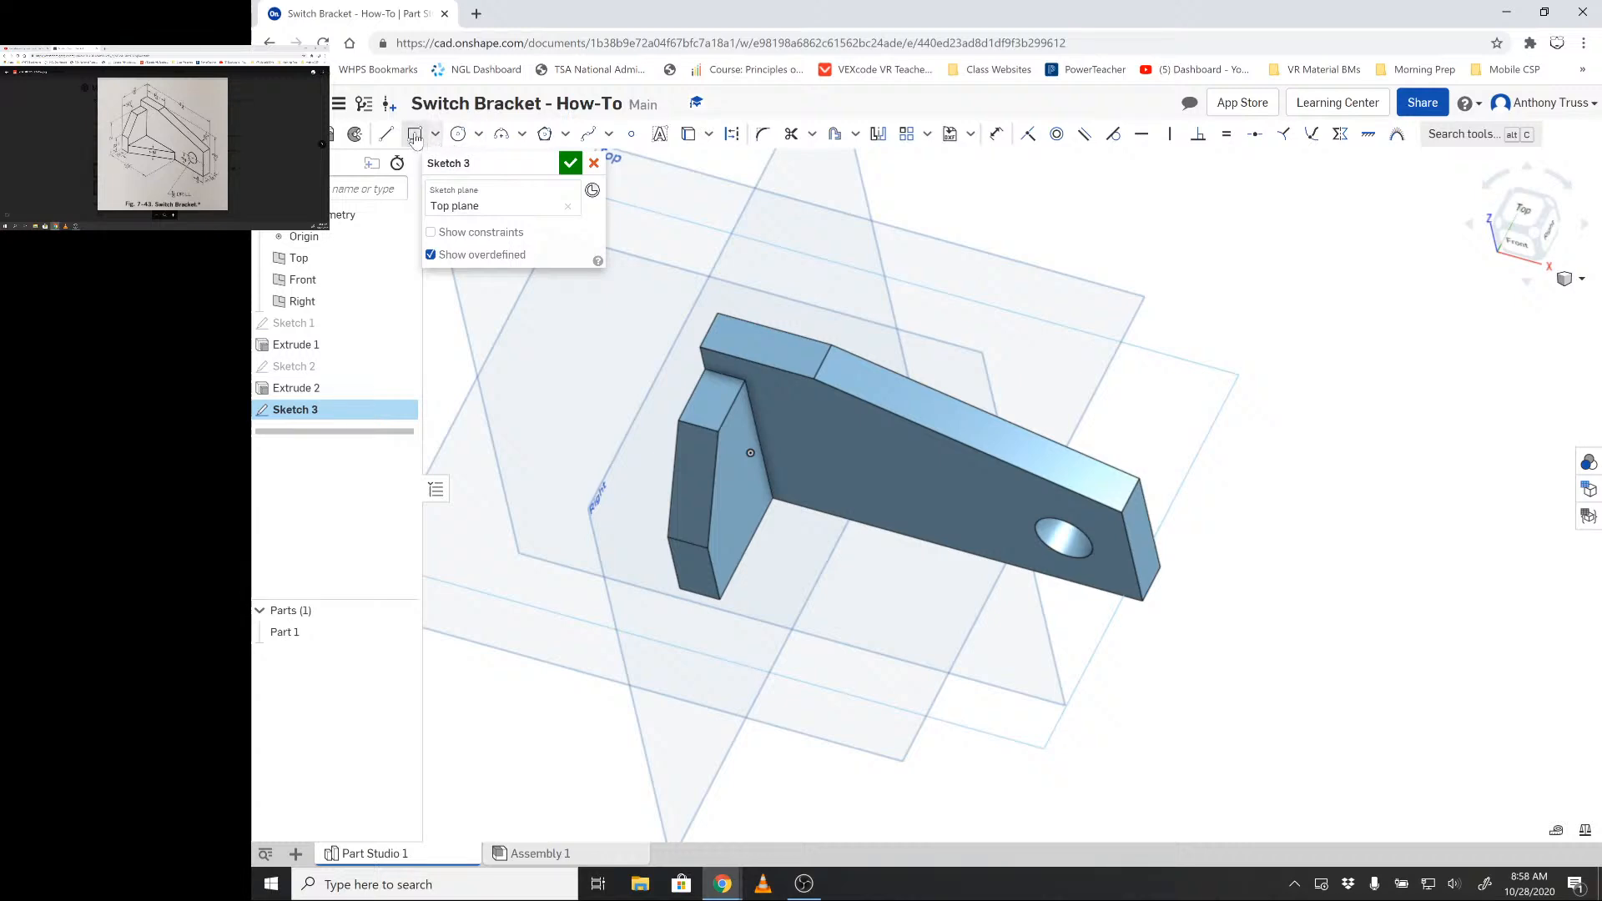
- Sketch a corner rectangle about 1.64 in long from the side plate's front inner corner to the back plate's bottom edge
{"action": "left_click", "coordinate": [413, 135]}
{"action": "left_click", "coordinate": [719, 599]}
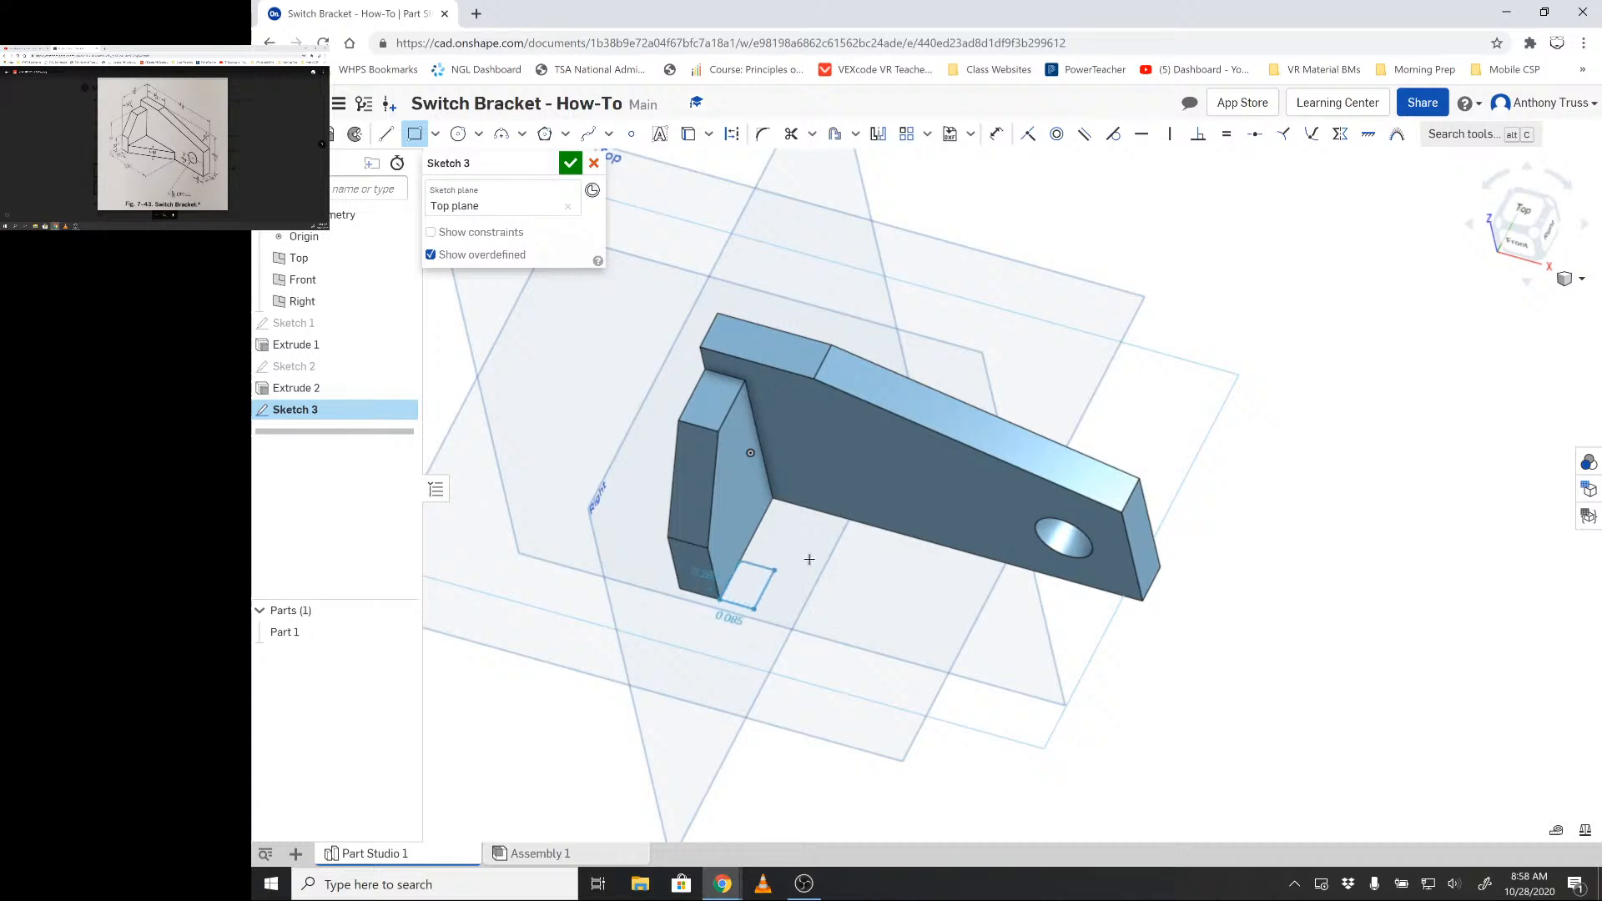
{"action": "left_click", "coordinate": [921, 541]}
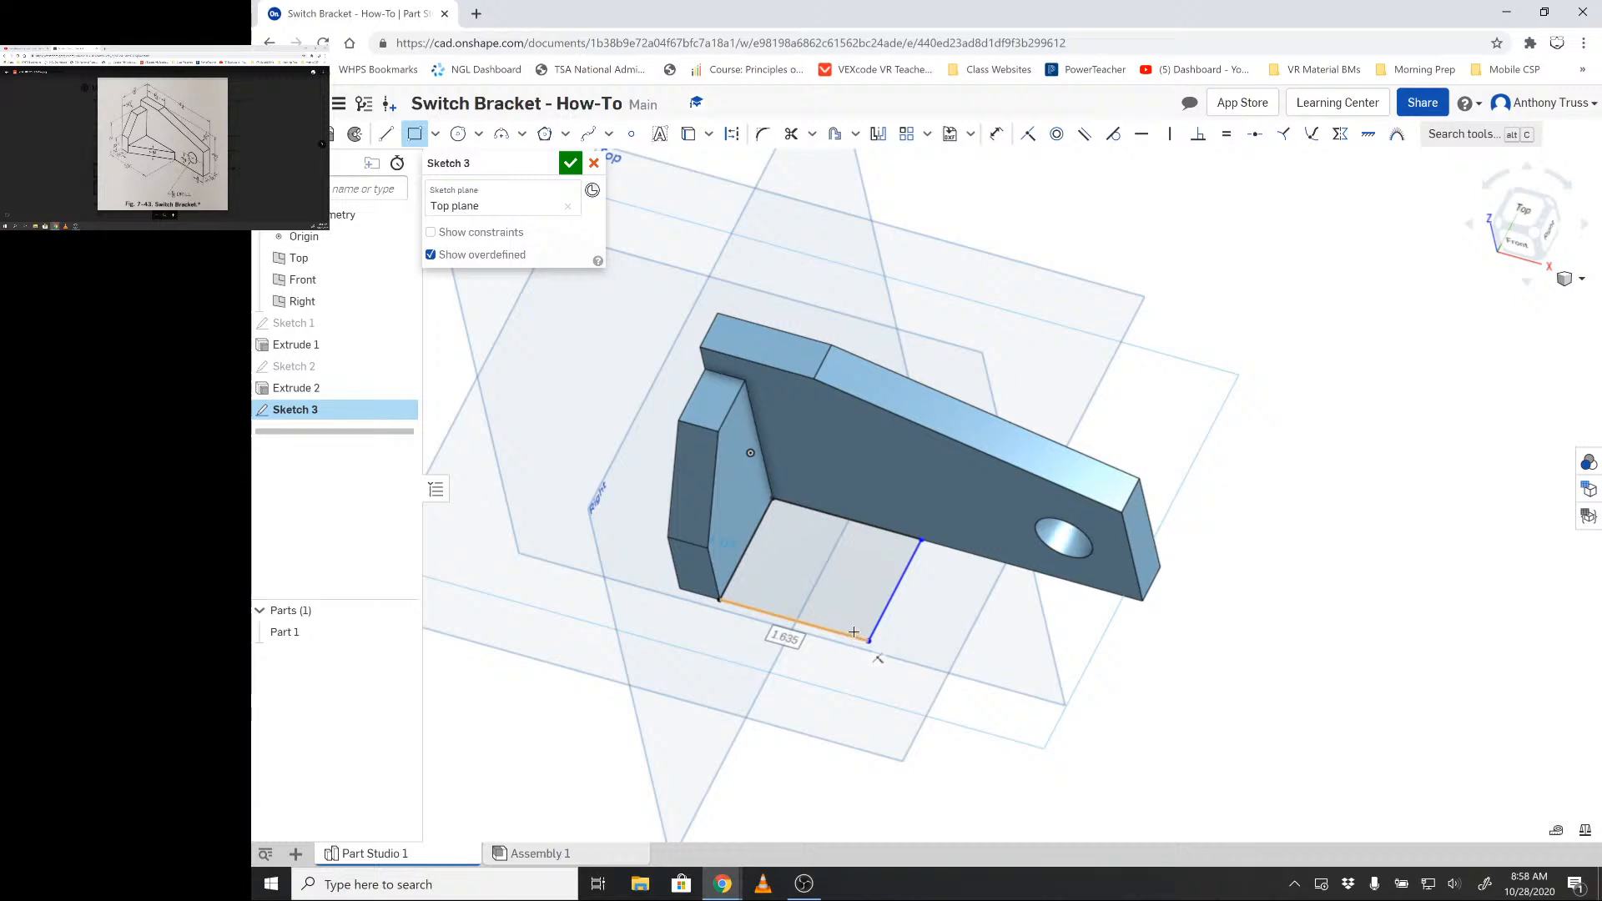
- Dimension the distance from the side plate's outer corner to the rectangle's far side as 2.5 in
{"action": "key", "text": "u"}
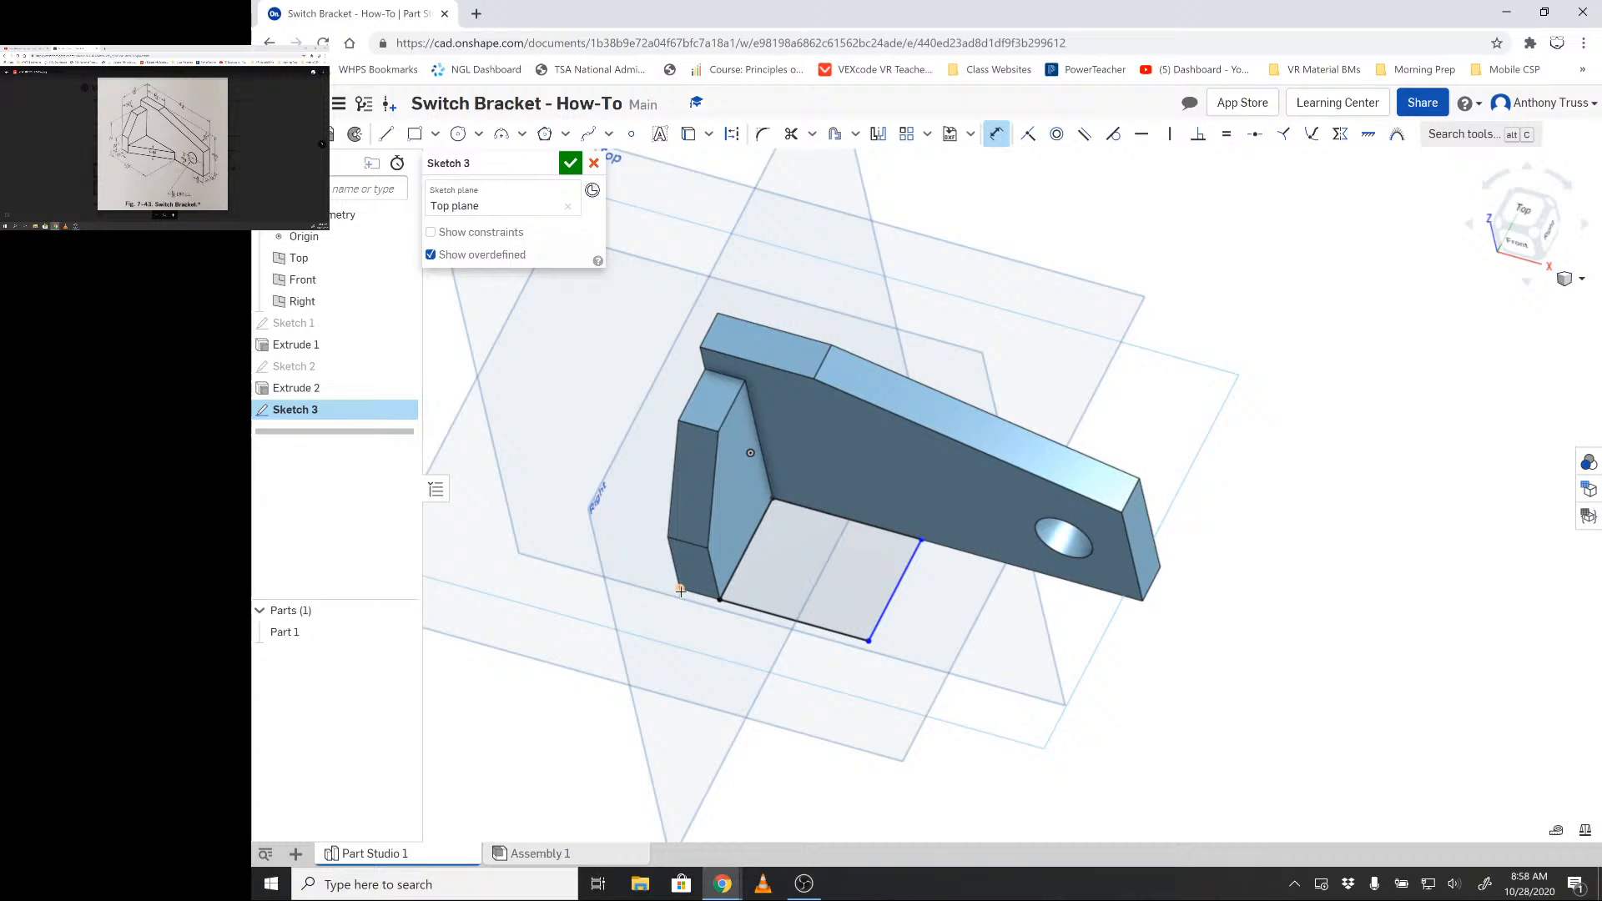
{"action": "left_click", "coordinate": [894, 589]}
{"action": "left_click", "coordinate": [728, 697]}
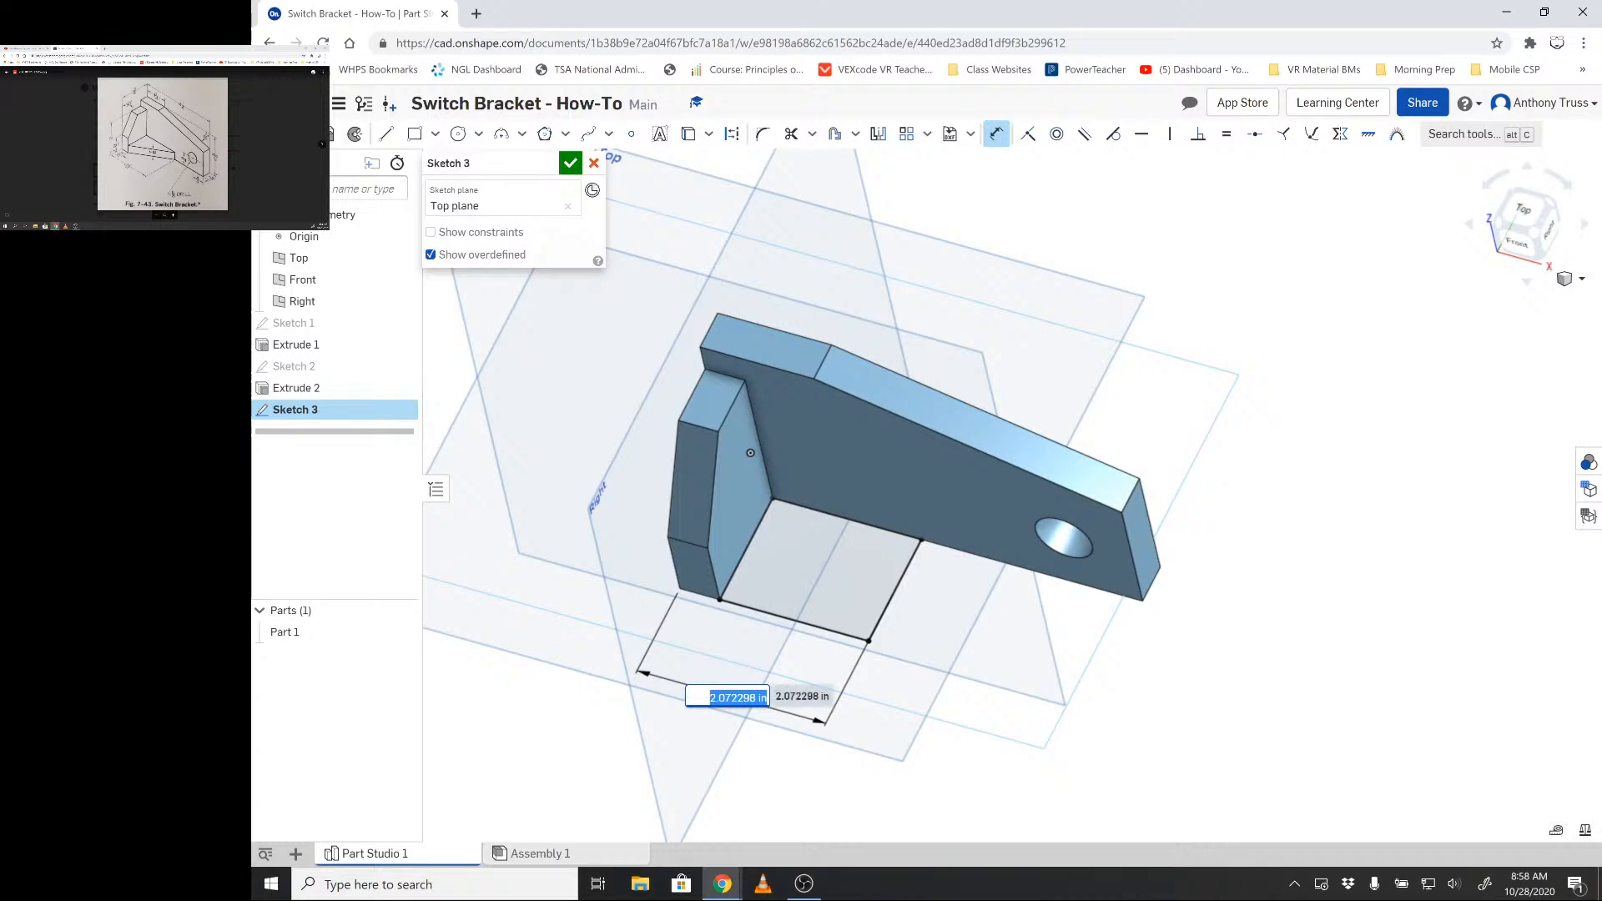
{"action": "type", "text": "2.5"}
{"action": "key", "text": "Return"}
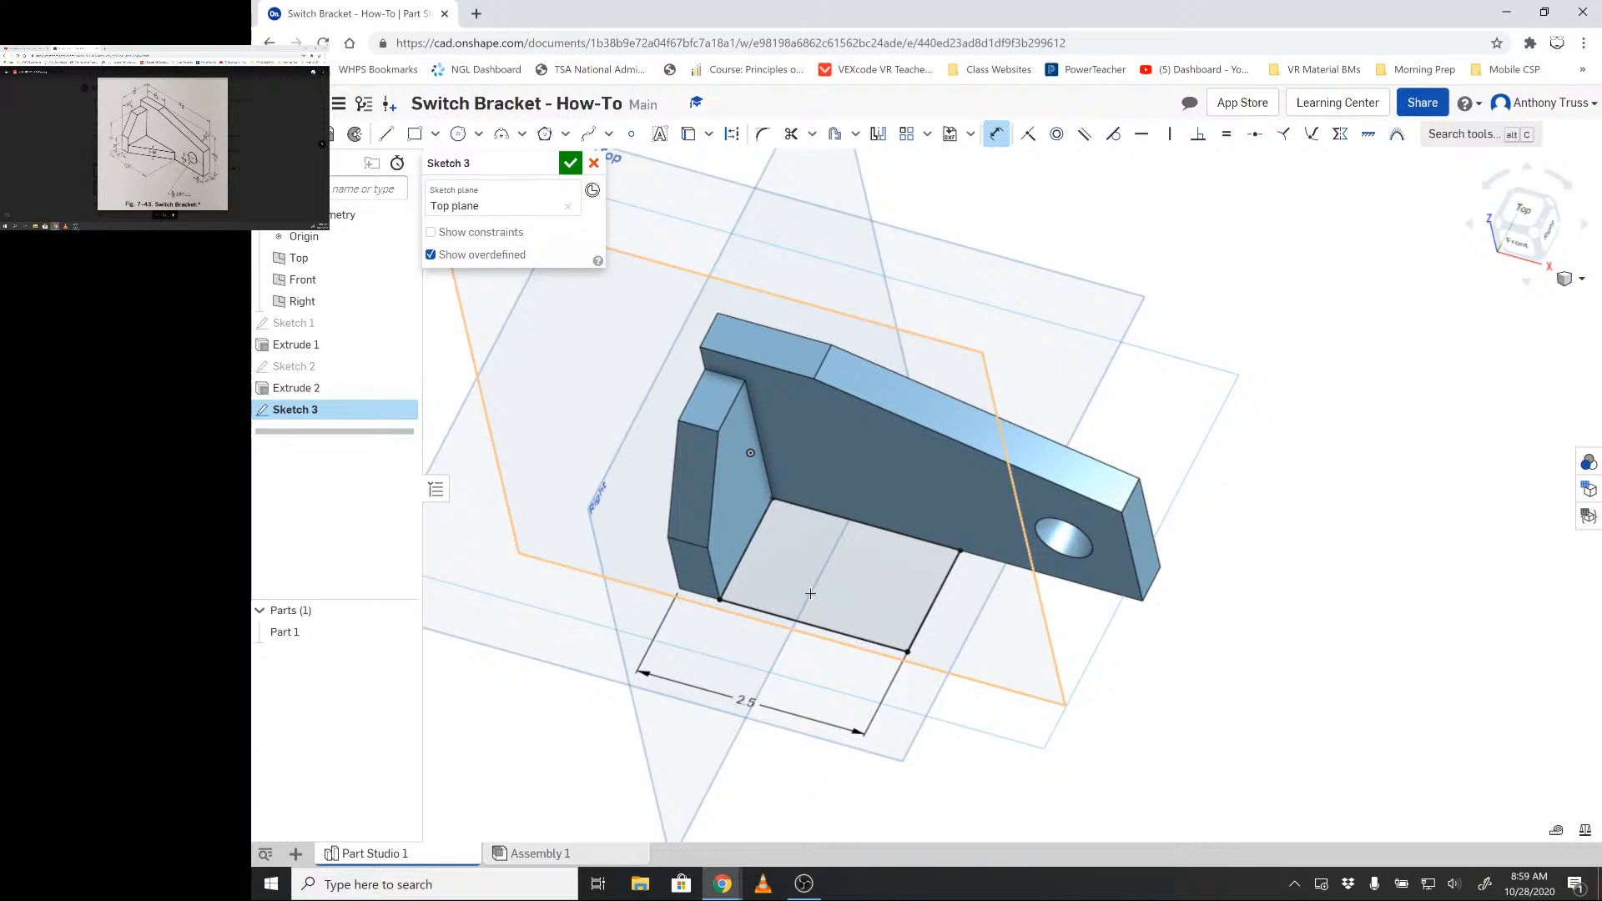
- Draw a diagonal line from the side plate's front inner corner to the rectangle's far corner on the back plate
{"action": "left_click", "coordinate": [386, 133]}
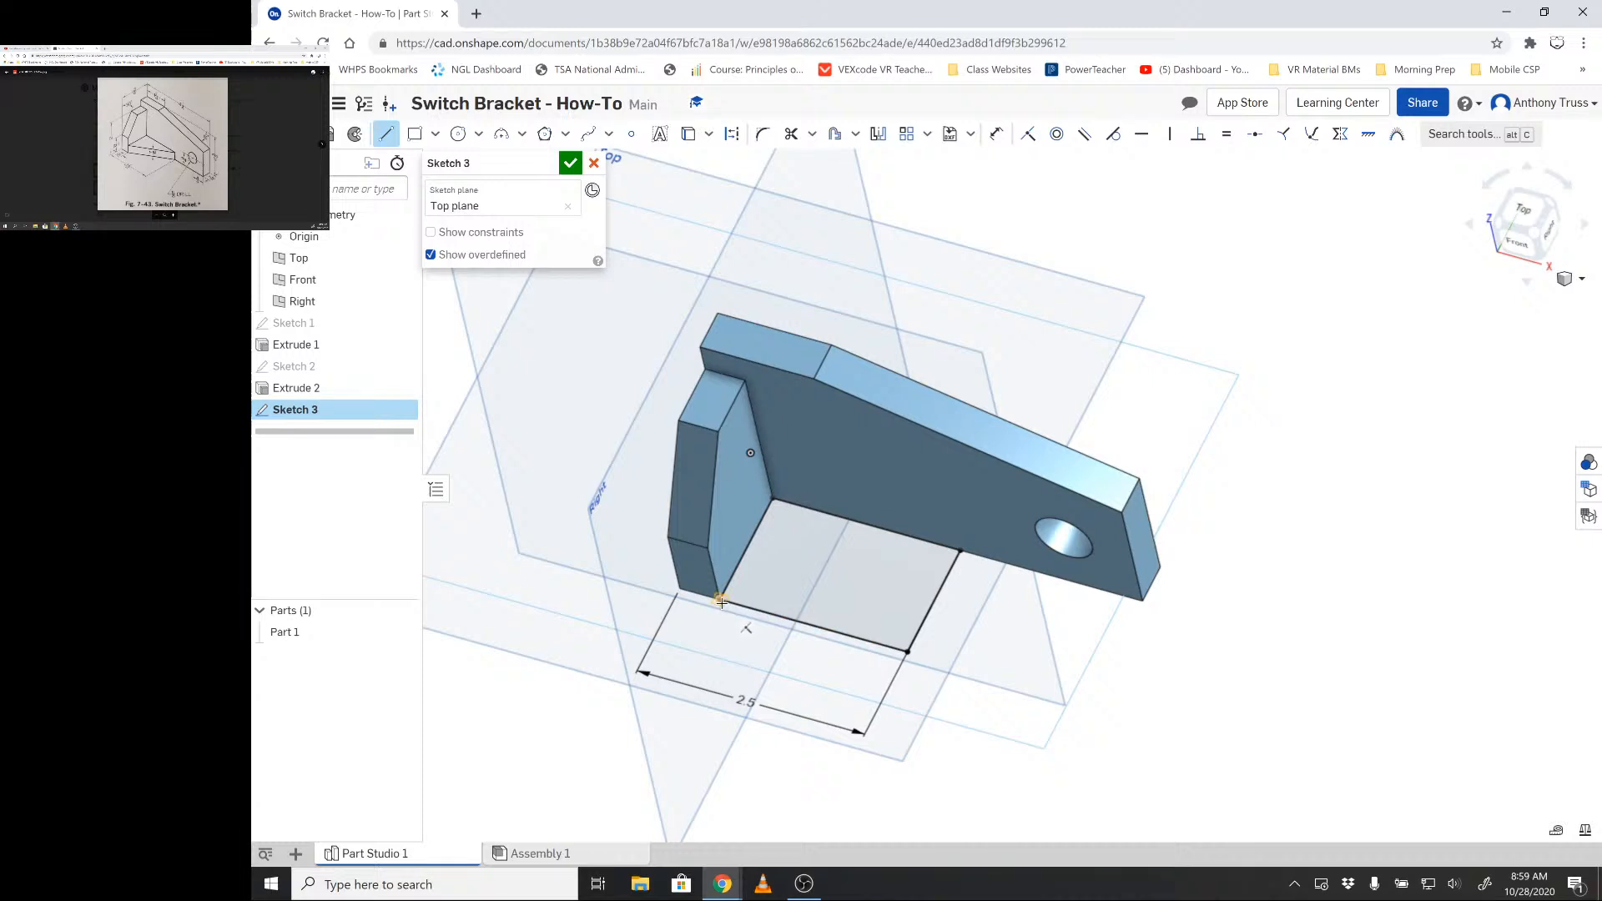
{"action": "left_click", "coordinate": [720, 599]}
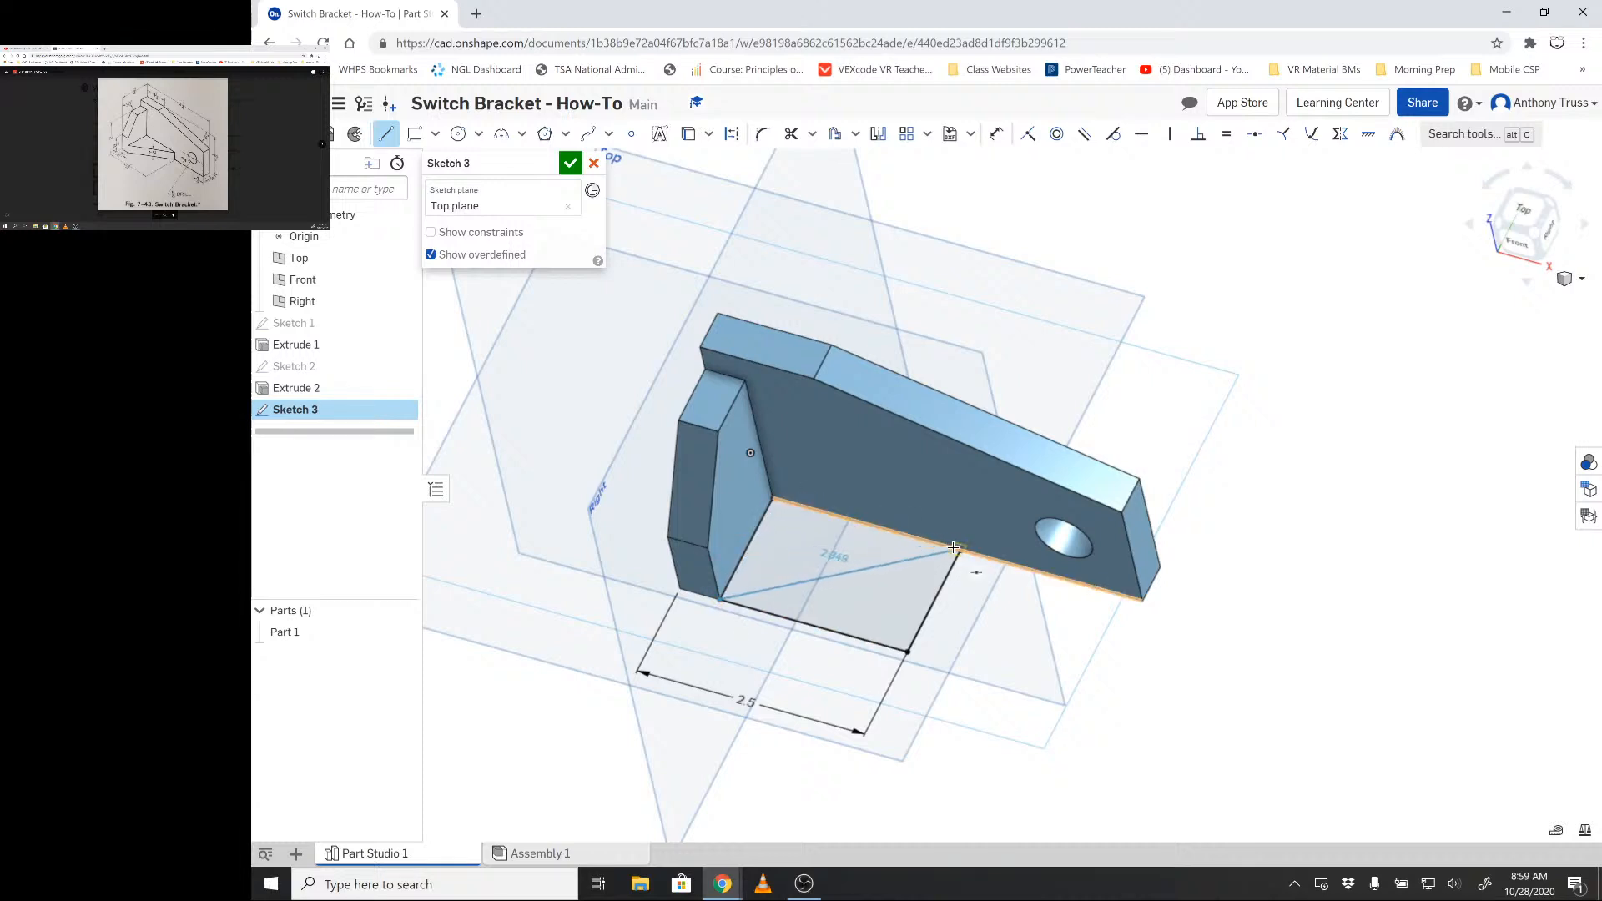
{"action": "left_click", "coordinate": [960, 551]}
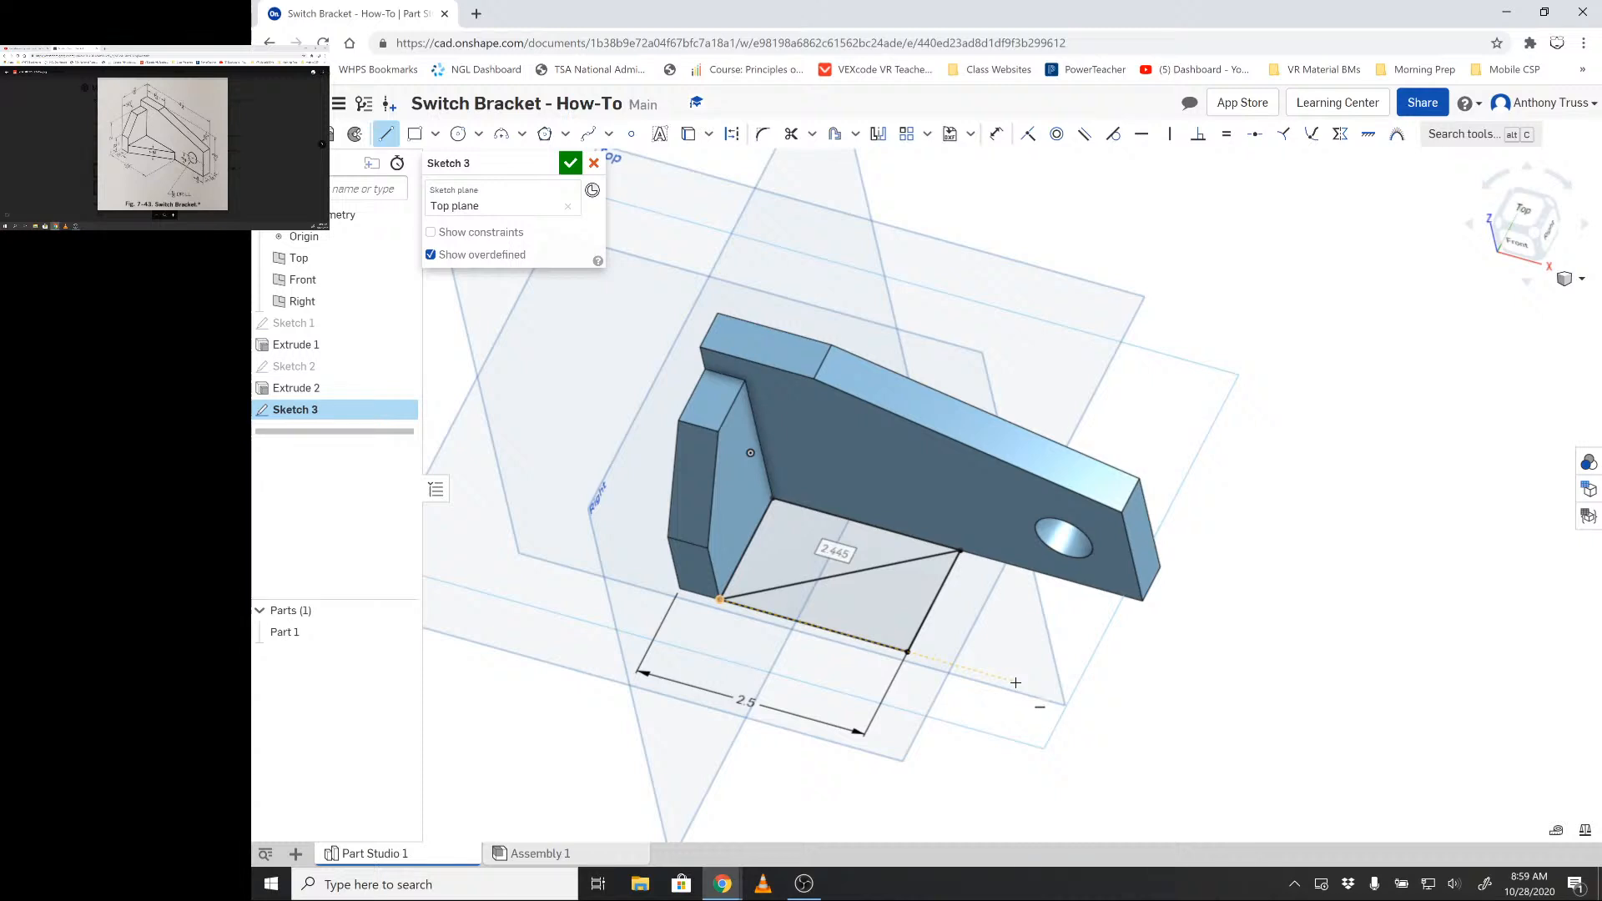
{"action": "key", "text": "Escape"}
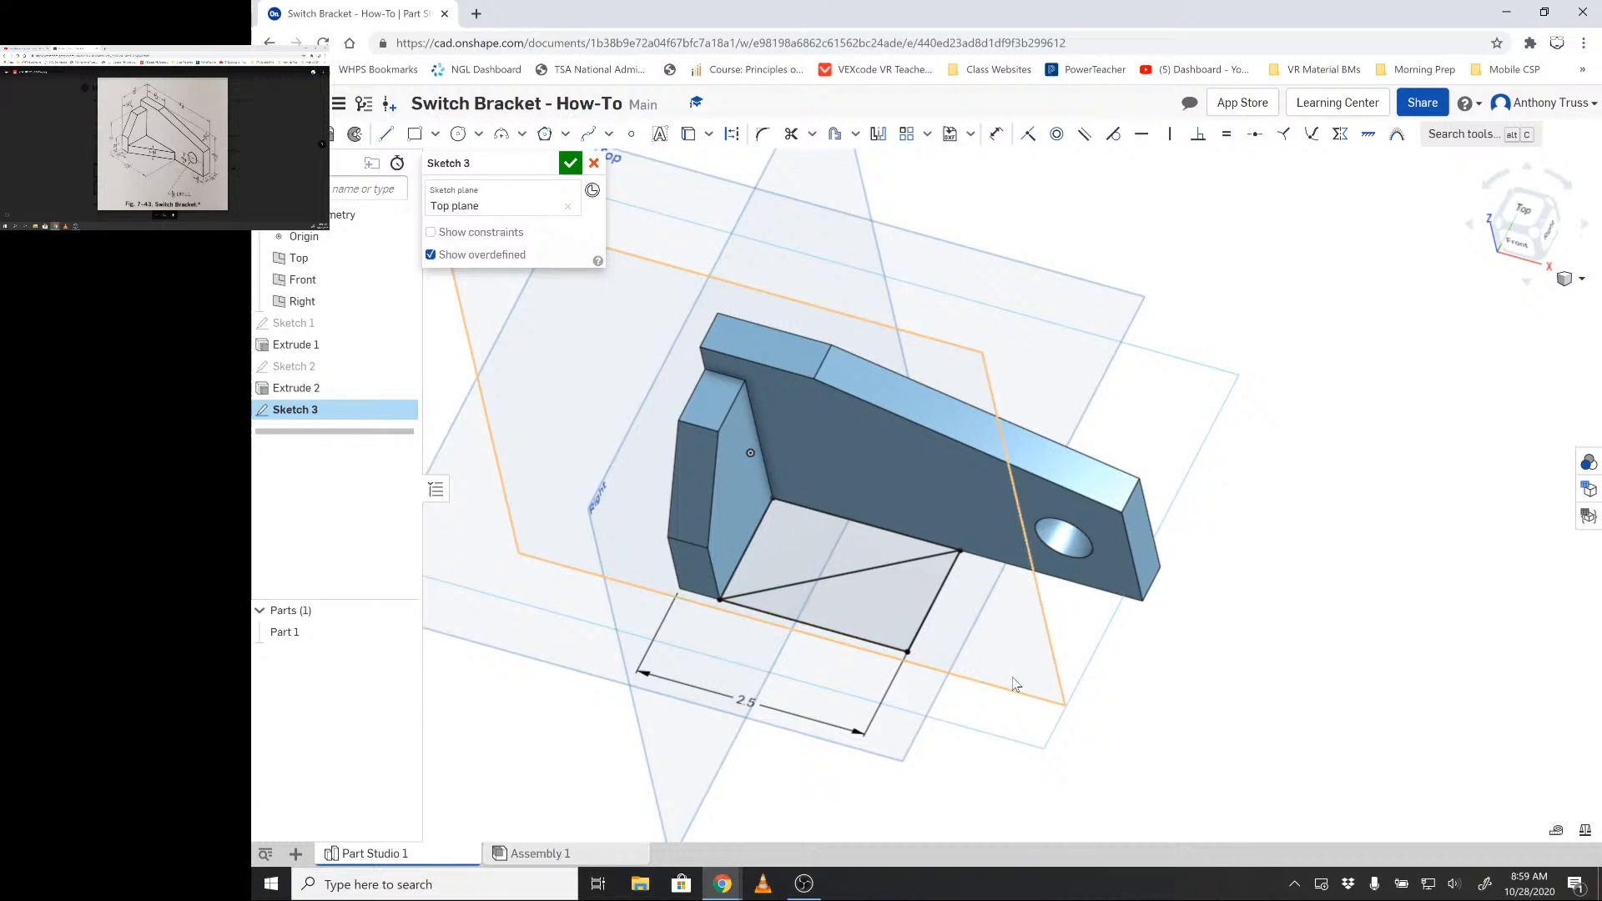
- Trim away the rectangle's far side and front side, leaving a triangle between the two plates
{"action": "key", "text": "m"}
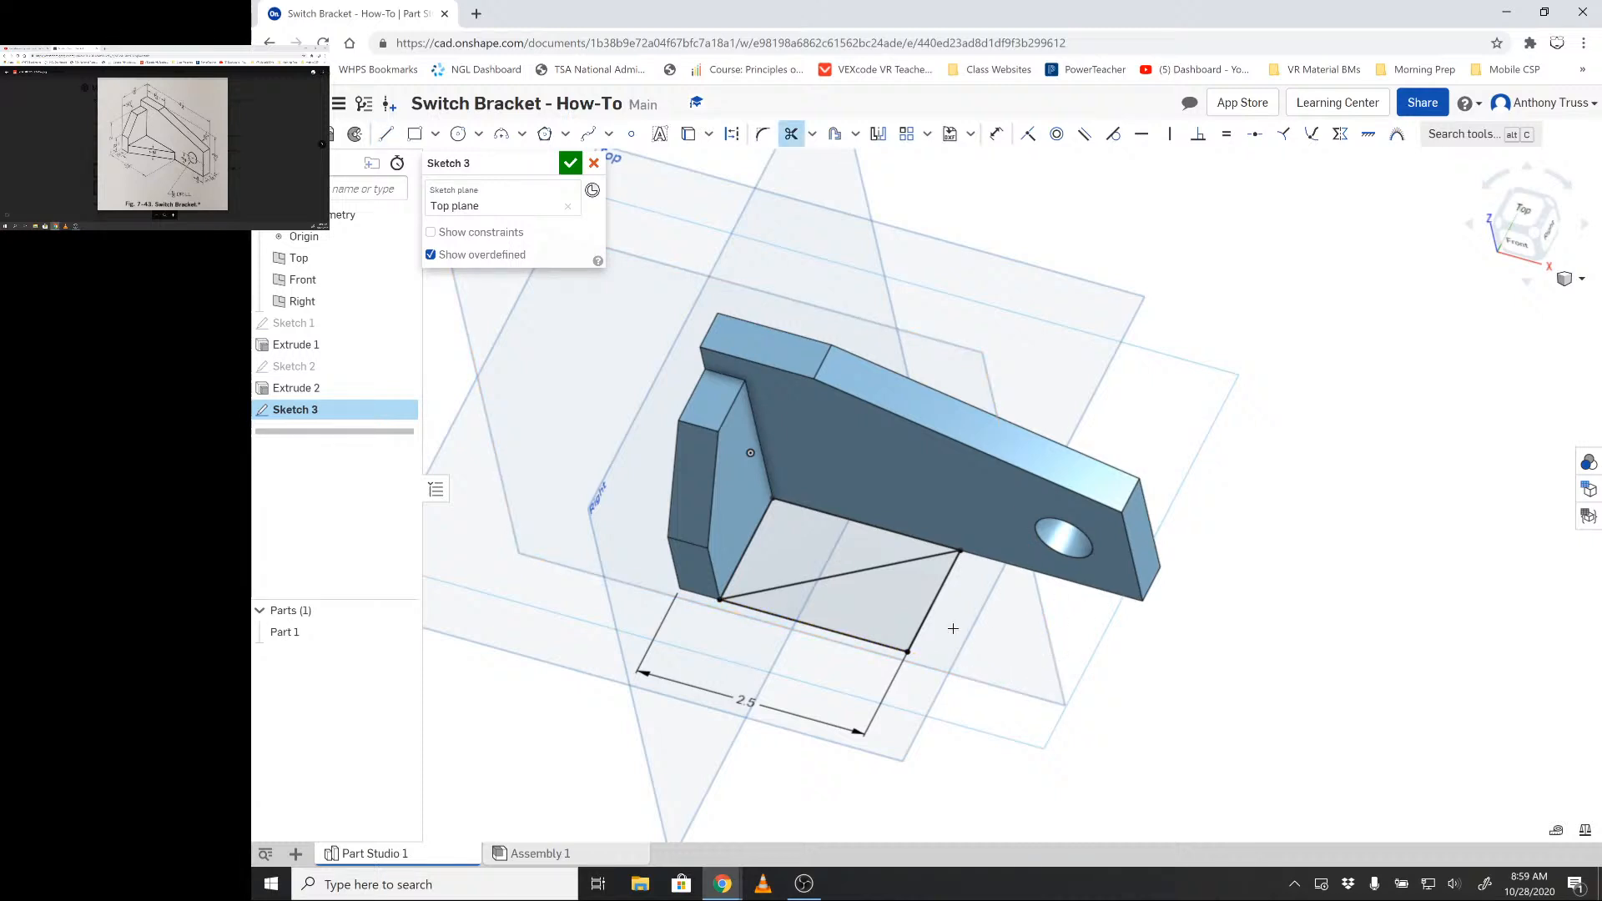
{"action": "left_click", "coordinate": [927, 607]}
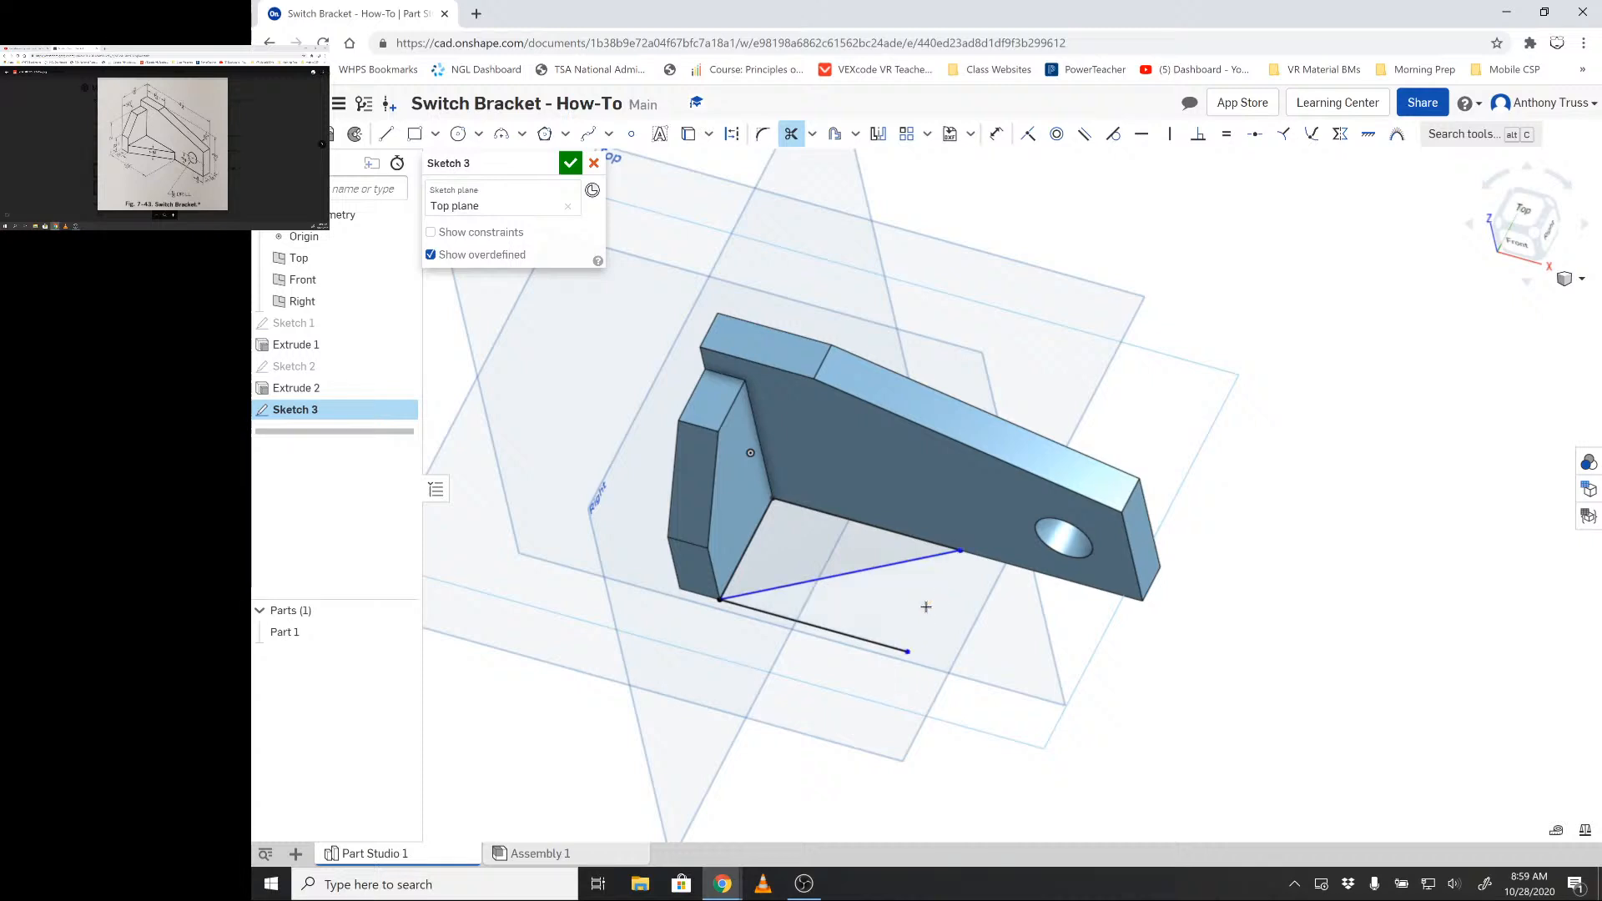
{"action": "left_click", "coordinate": [878, 643]}
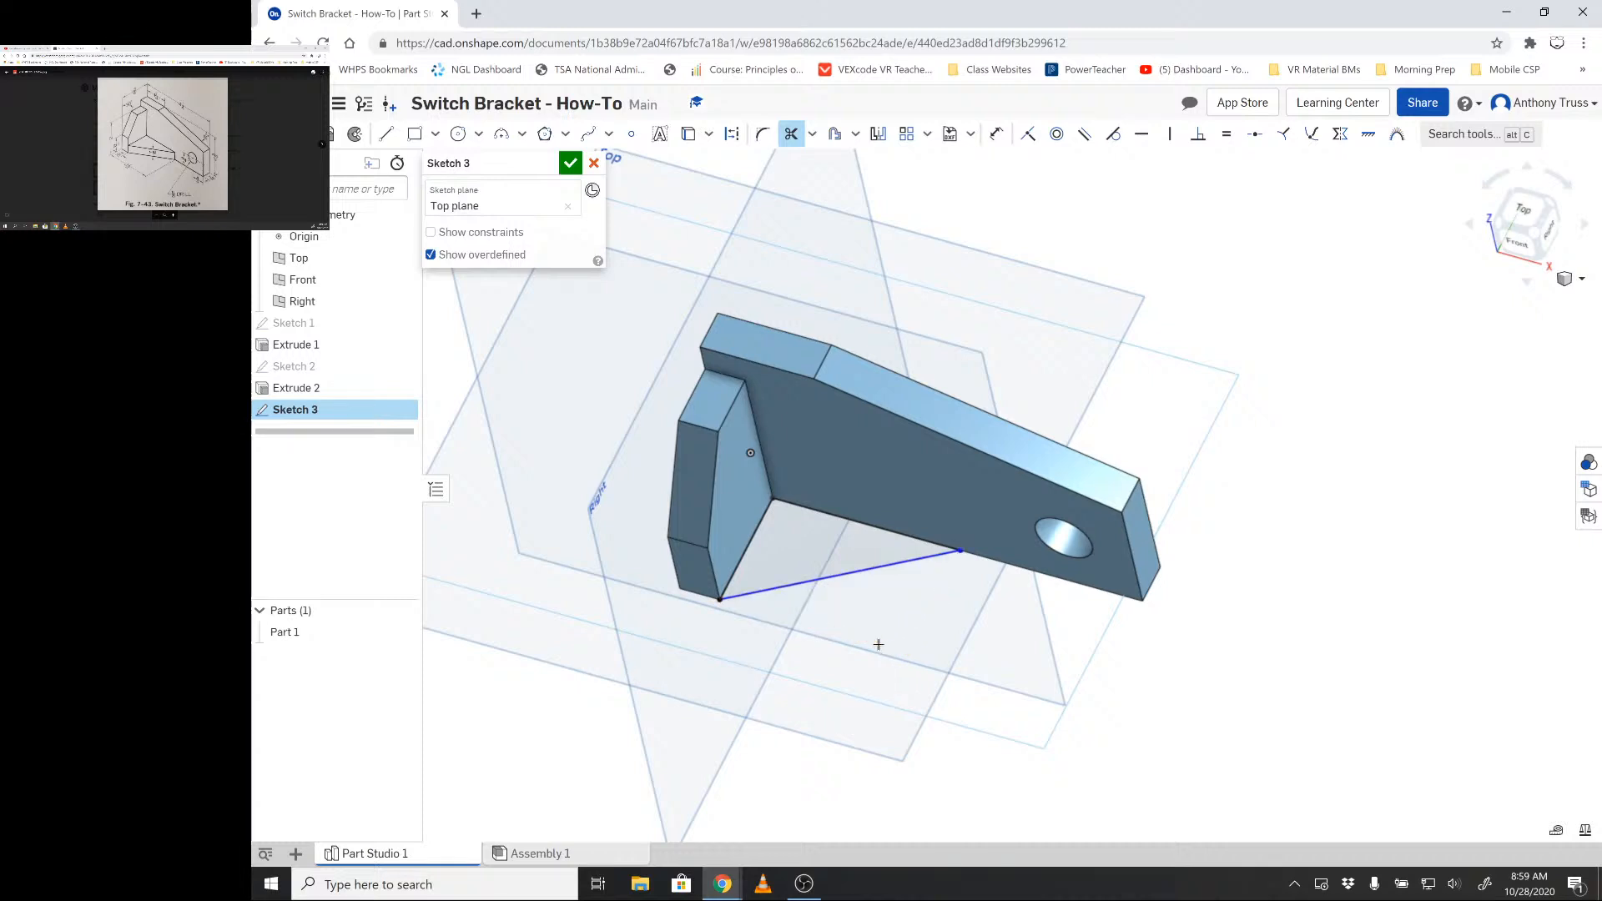
- Dimension from the side plate's outer corner to the diagonal's end on the back plate as 2.5 in and finish the sketch
{"action": "key", "text": "u"}
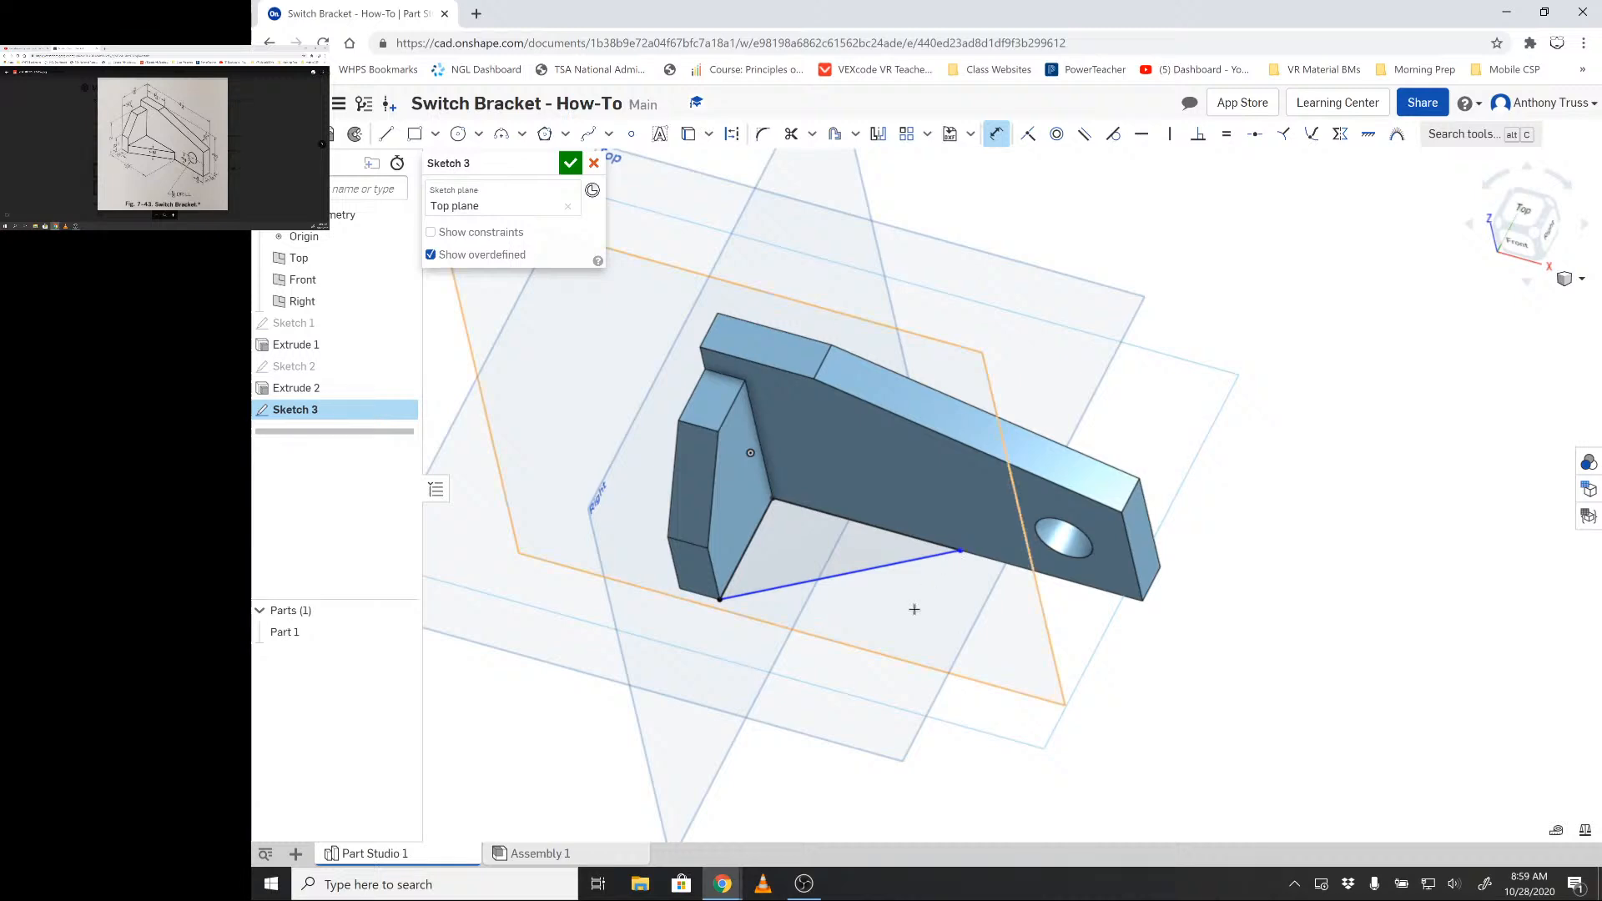
{"action": "left_click", "coordinate": [678, 591]}
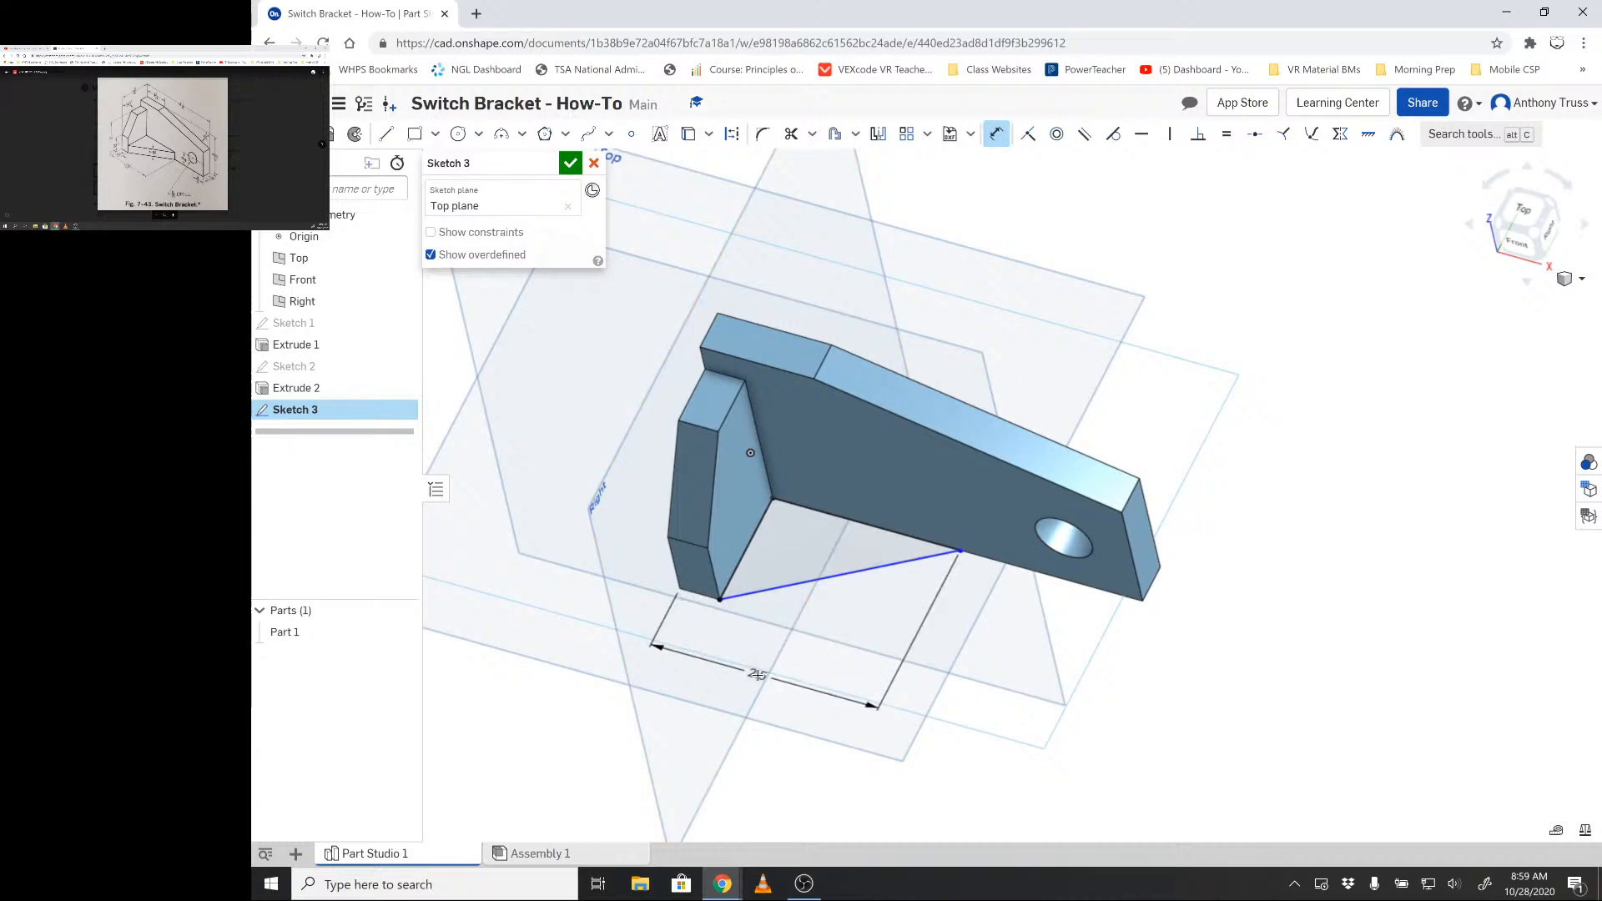
{"action": "left_click", "coordinate": [756, 675]}
{"action": "type", "text": "2.5"}
{"action": "key", "text": "Return"}
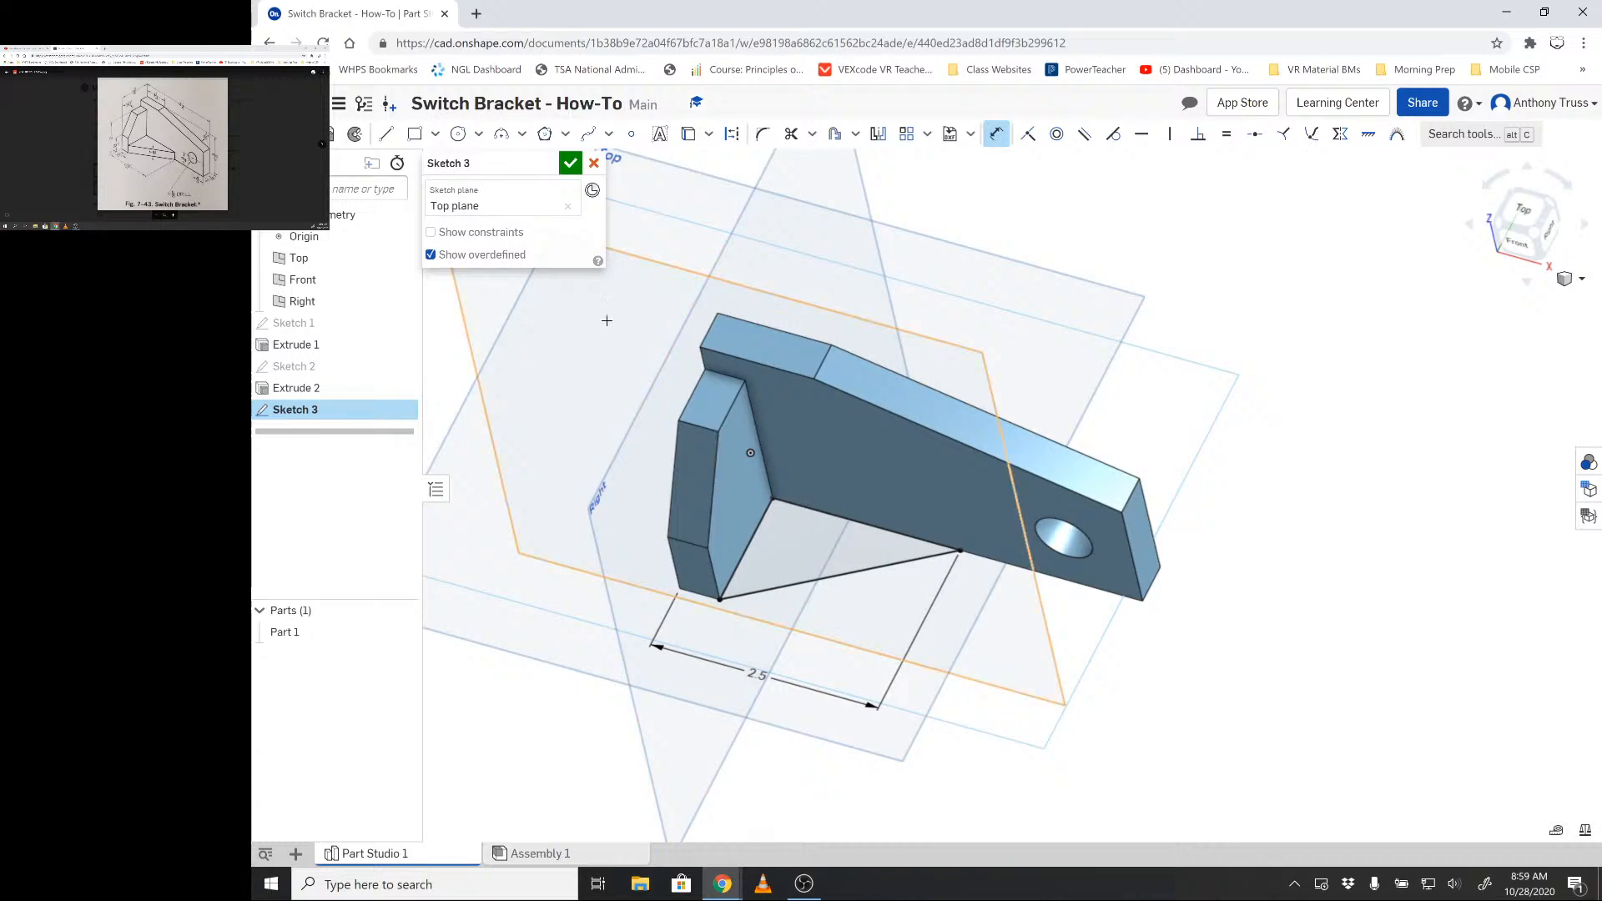
{"action": "left_click", "coordinate": [572, 164]}
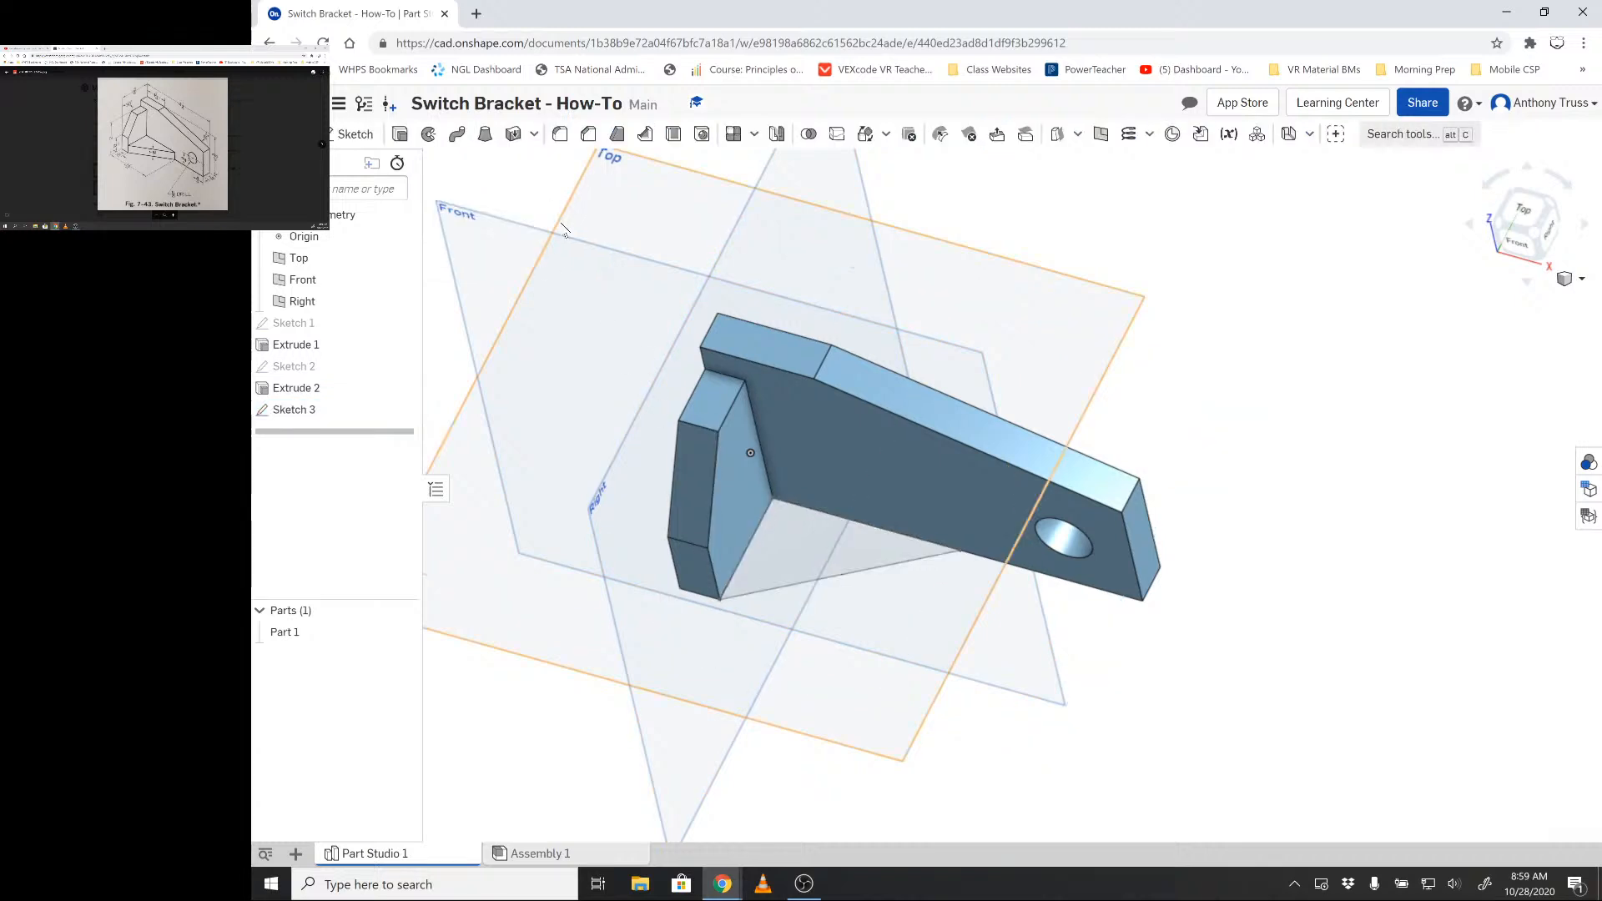
- Extrude the triangular web sketch upward to a blind depth of 7/16 in, adding it to the bracket
{"action": "mouse_move", "coordinate": [519, 471]}
{"action": "right_mouse_down"}
{"action": "mouse_move", "coordinate": [519, 454]}
{"action": "mouse_move", "coordinate": [481, 440]}
{"action": "mouse_move", "coordinate": [472, 466]}
{"action": "mouse_move", "coordinate": [512, 429]}
{"action": "mouse_move", "coordinate": [548, 347]}
{"action": "mouse_move", "coordinate": [515, 487]}
{"action": "mouse_move", "coordinate": [479, 472]}
{"action": "right_mouse_up"}
{"action": "left_click", "coordinate": [301, 412]}
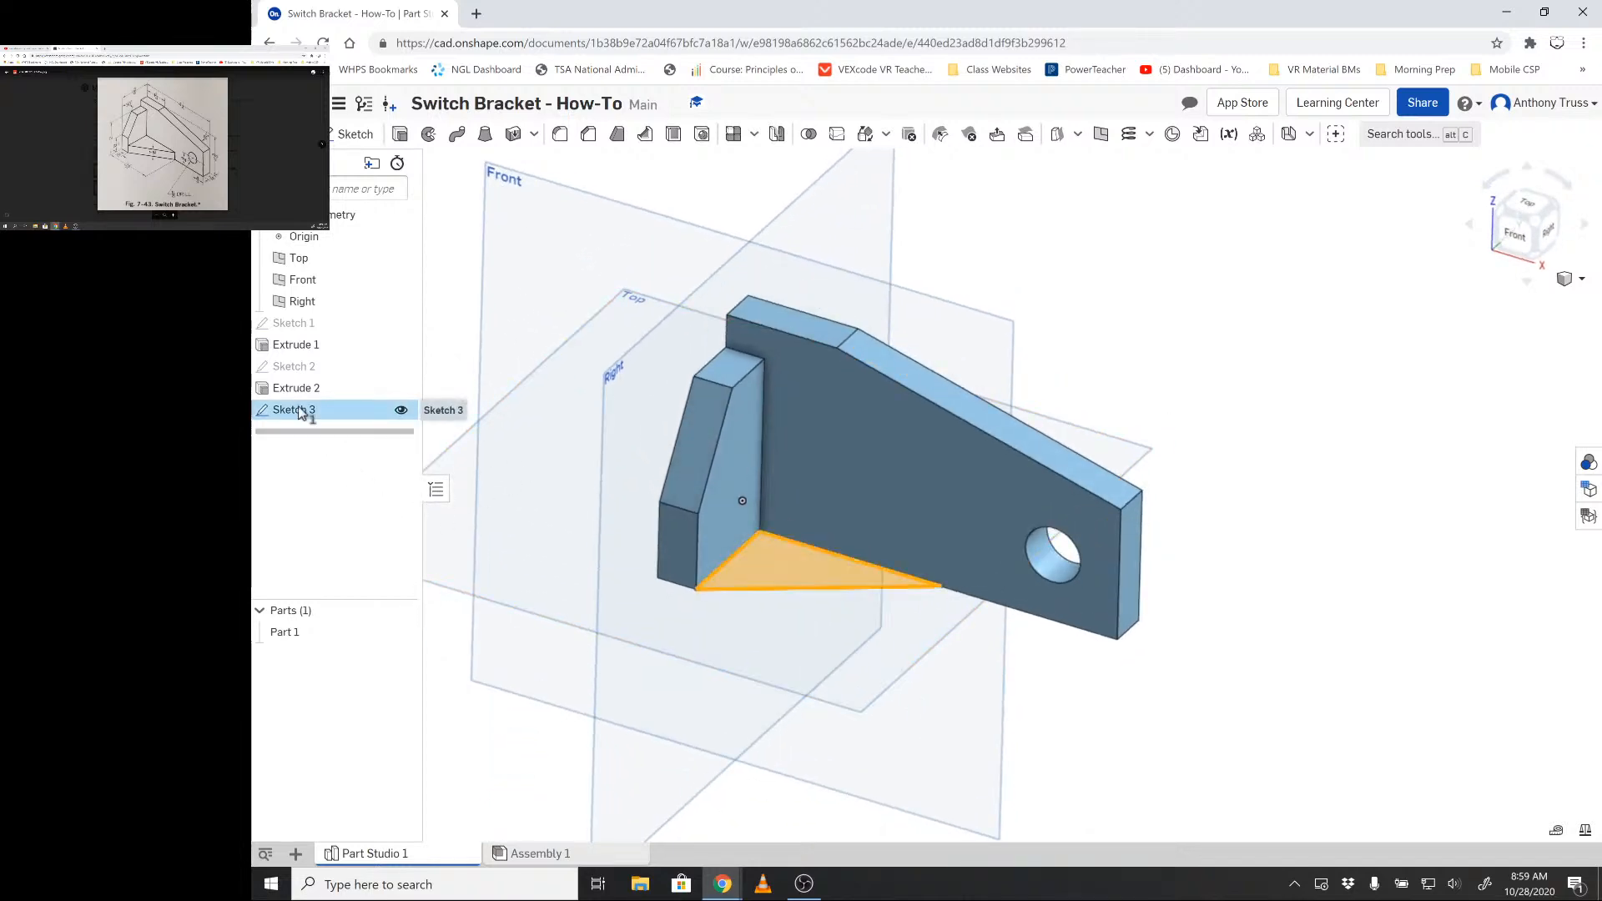
{"action": "left_click", "coordinate": [400, 135]}
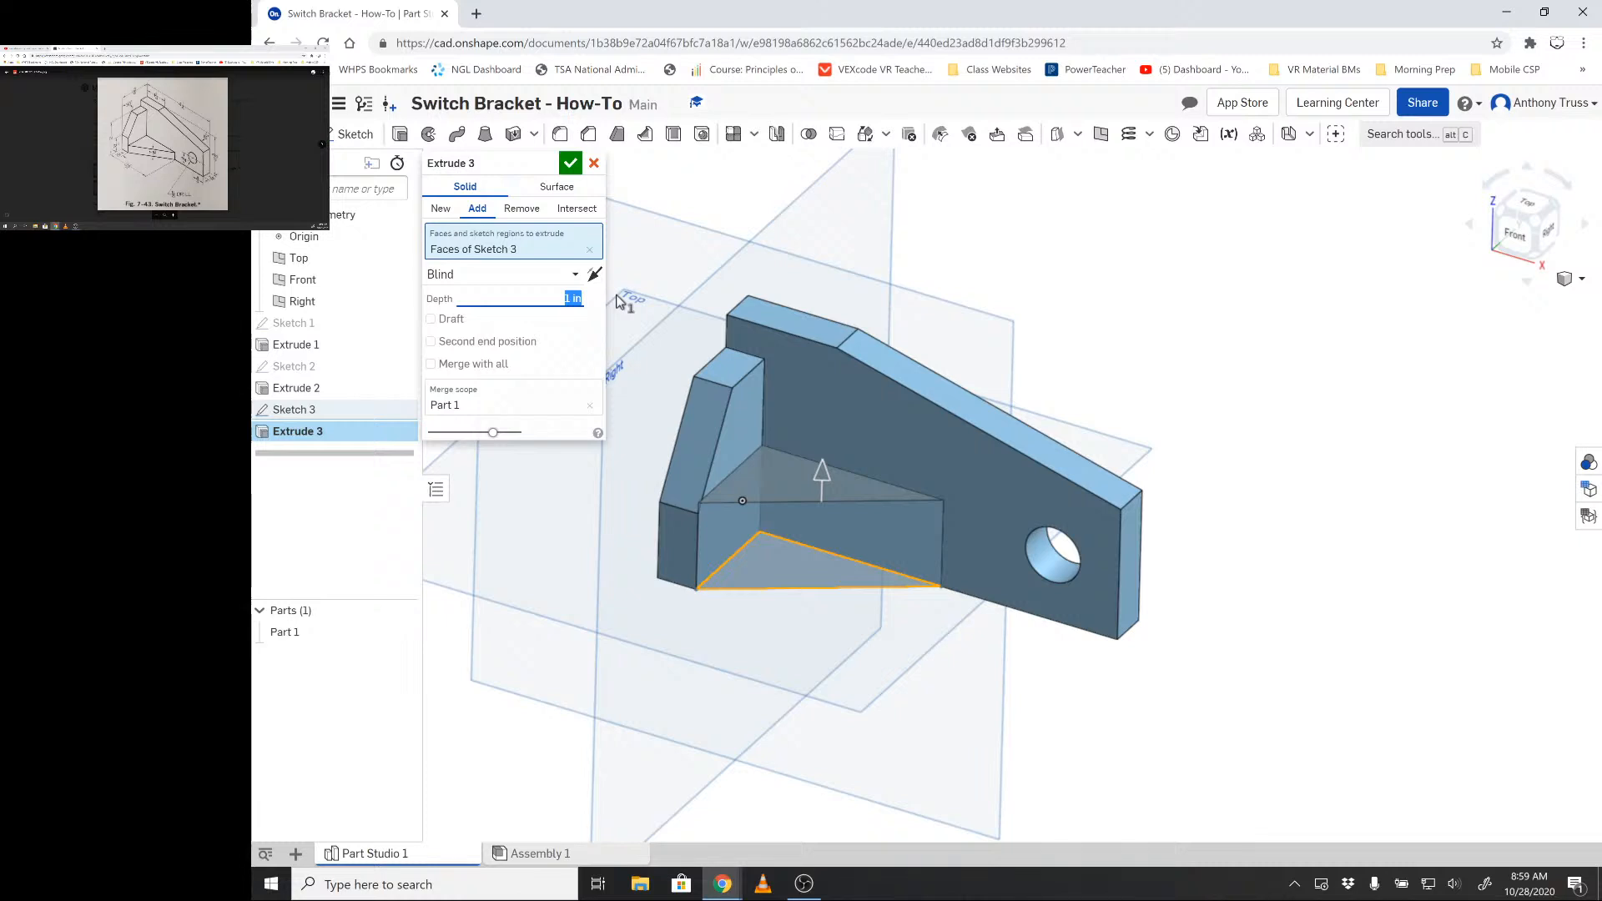
{"action": "type", "text": "4"}
{"action": "type", "text": "/16"}
{"action": "key", "text": "Tab"}
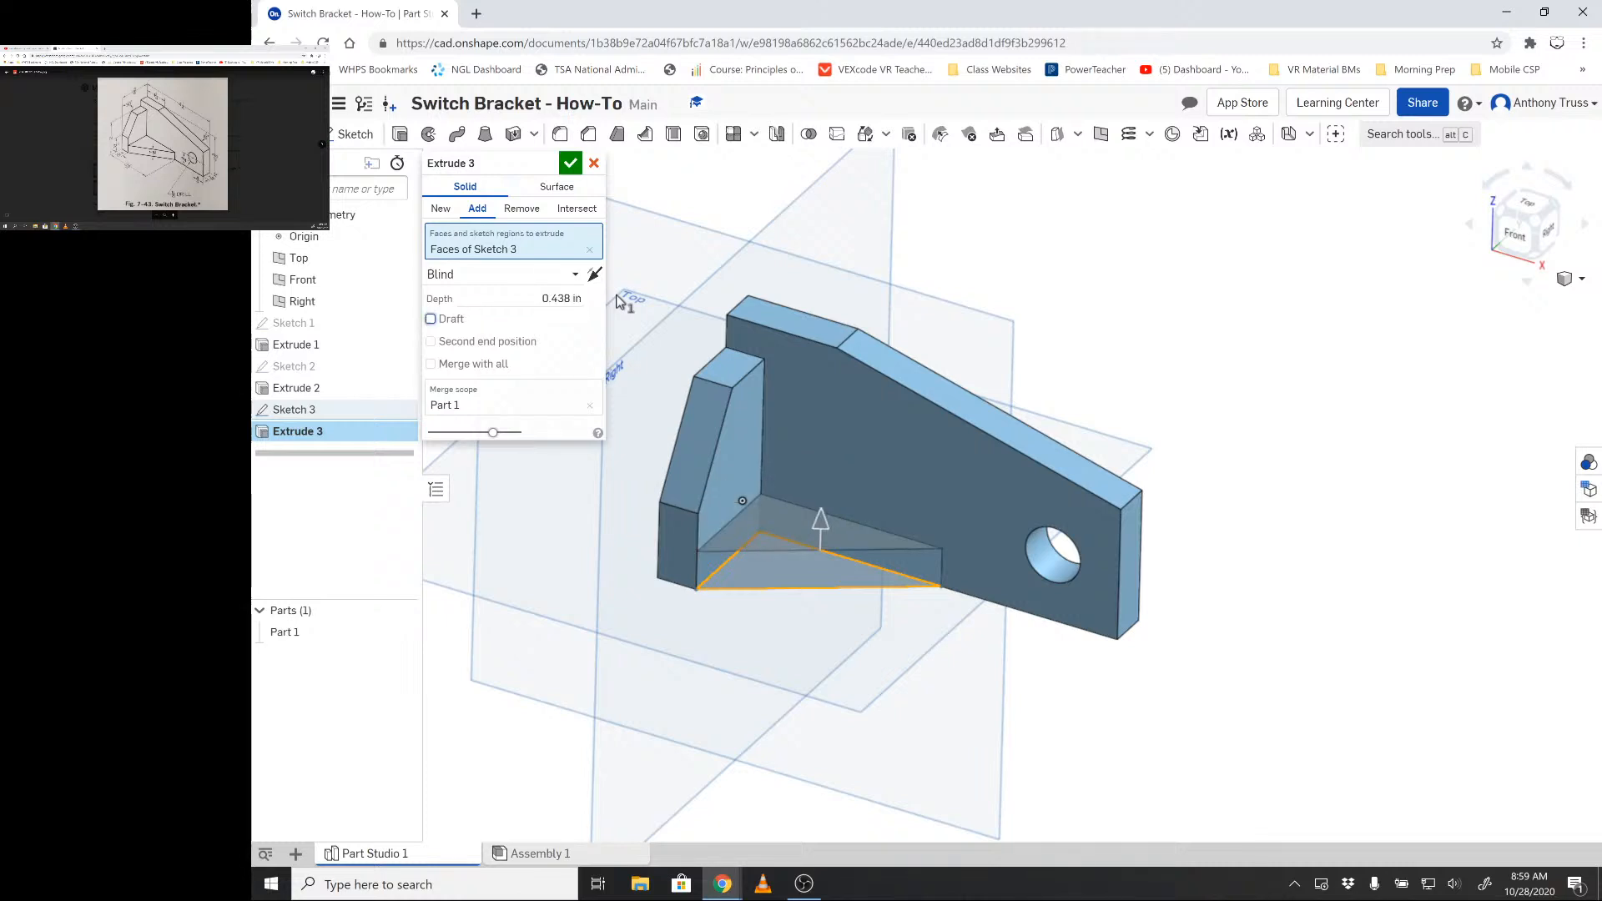
{"action": "left_click", "coordinate": [570, 164]}
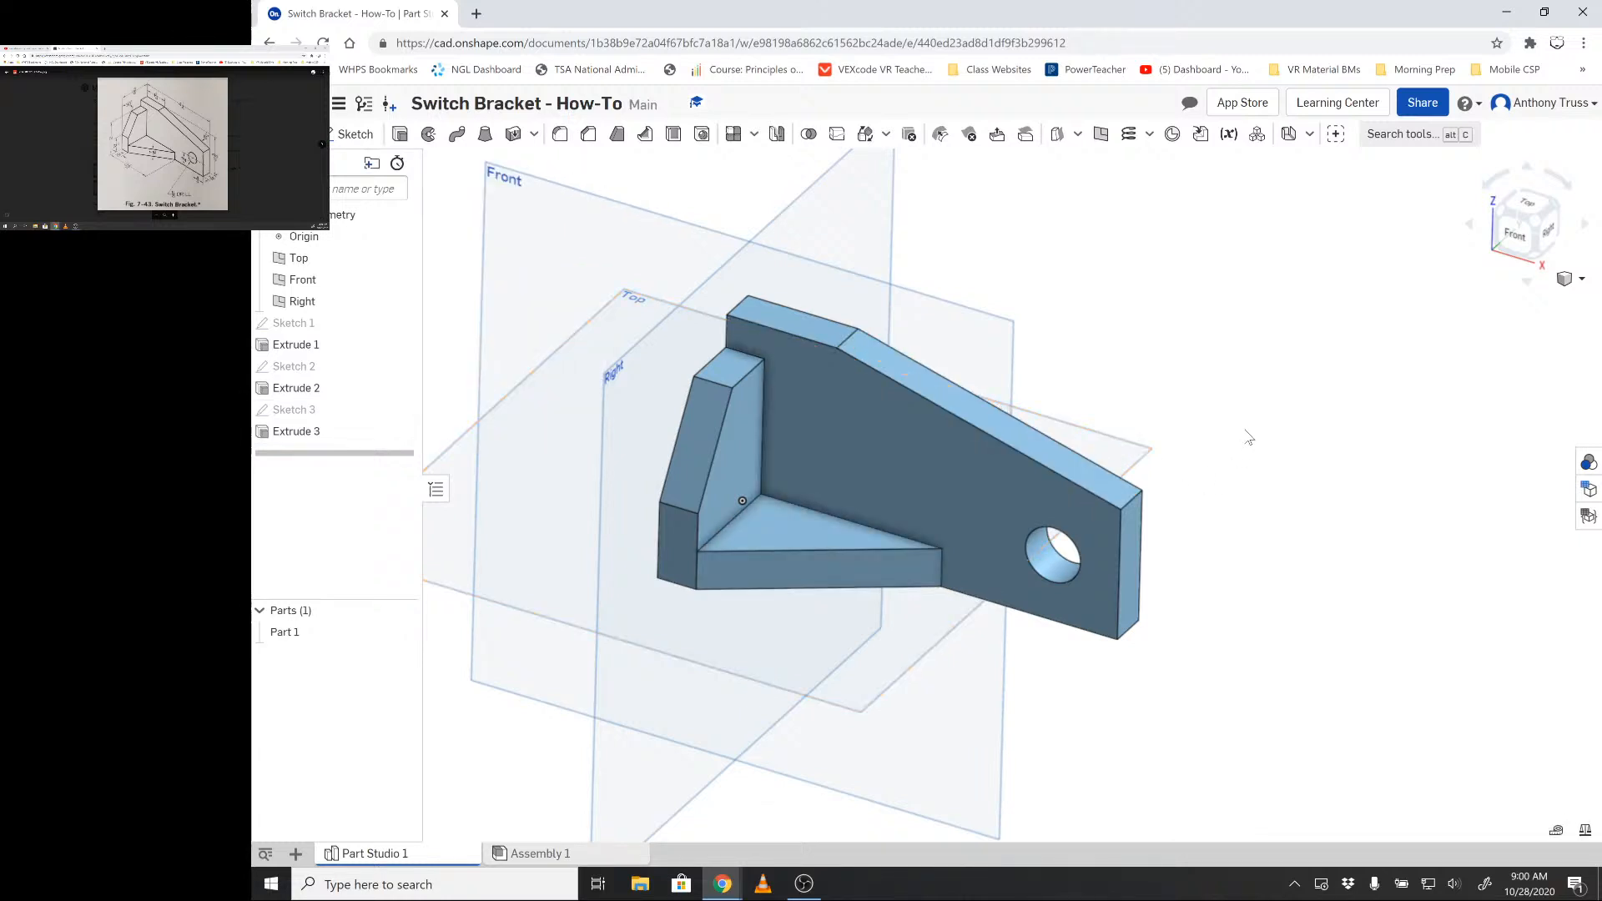
- Hide the Top, Front and Right planes
{"action": "mouse_move", "coordinate": [1250, 368]}
{"action": "right_mouse_down"}
{"action": "mouse_move", "coordinate": [1270, 342]}
{"action": "mouse_move", "coordinate": [1313, 338]}
{"action": "mouse_move", "coordinate": [1244, 357]}
{"action": "right_mouse_up"}
{"action": "scroll", "coordinate": [848, 417], "scroll_direction": "up", "scroll_amount": 3}
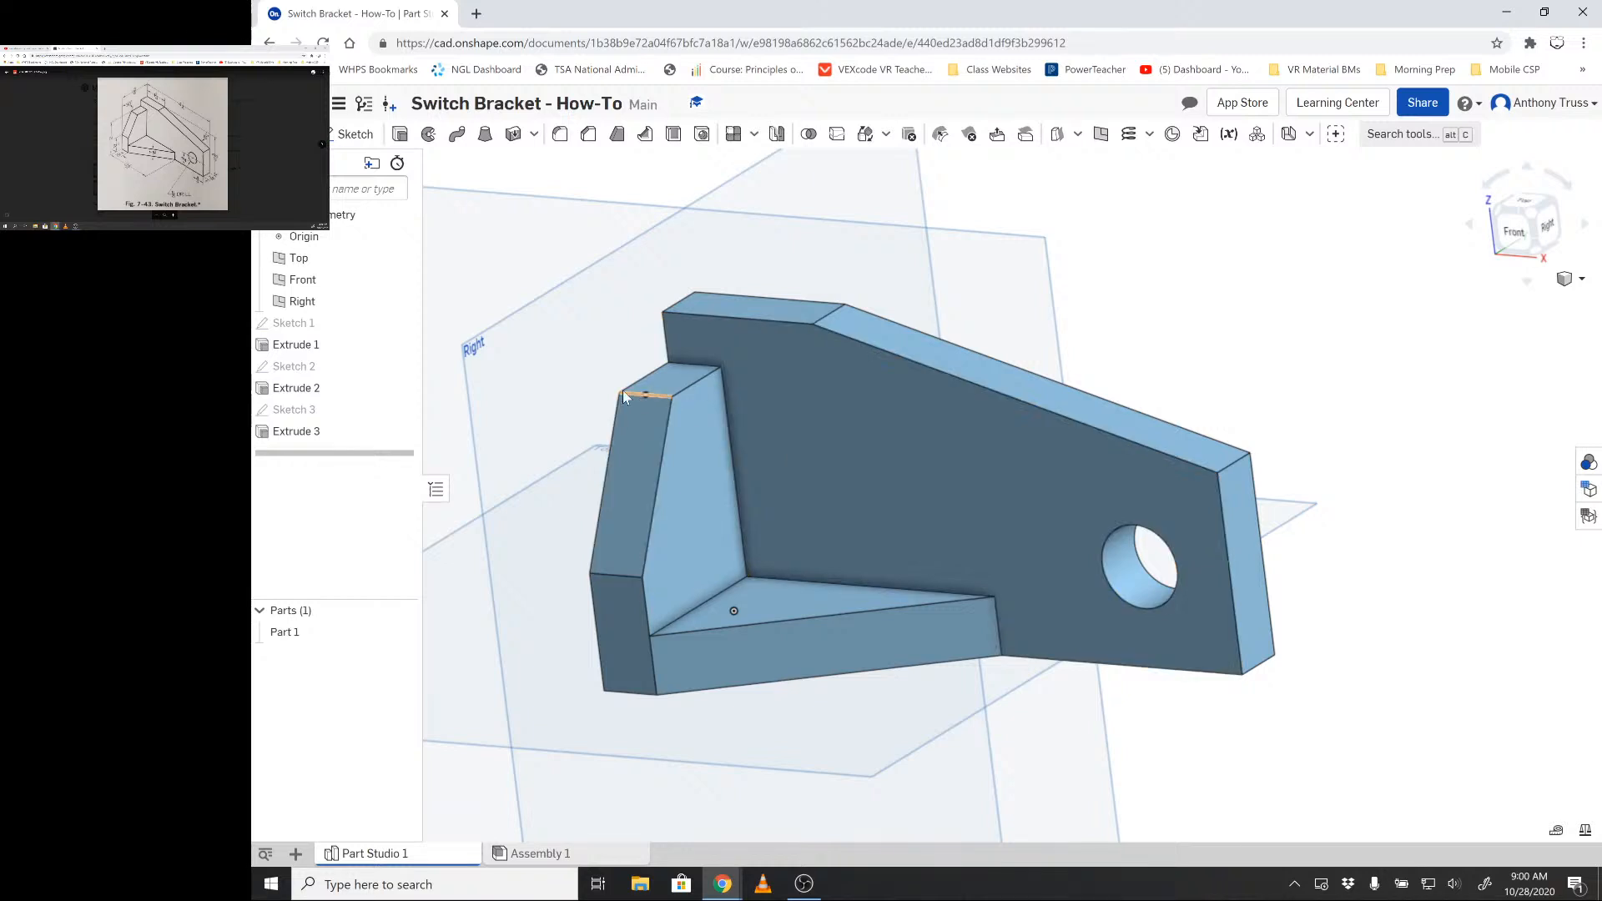
{"action": "left_click", "coordinate": [401, 257]}
{"action": "left_click", "coordinate": [402, 280]}
{"action": "left_click", "coordinate": [401, 301]}
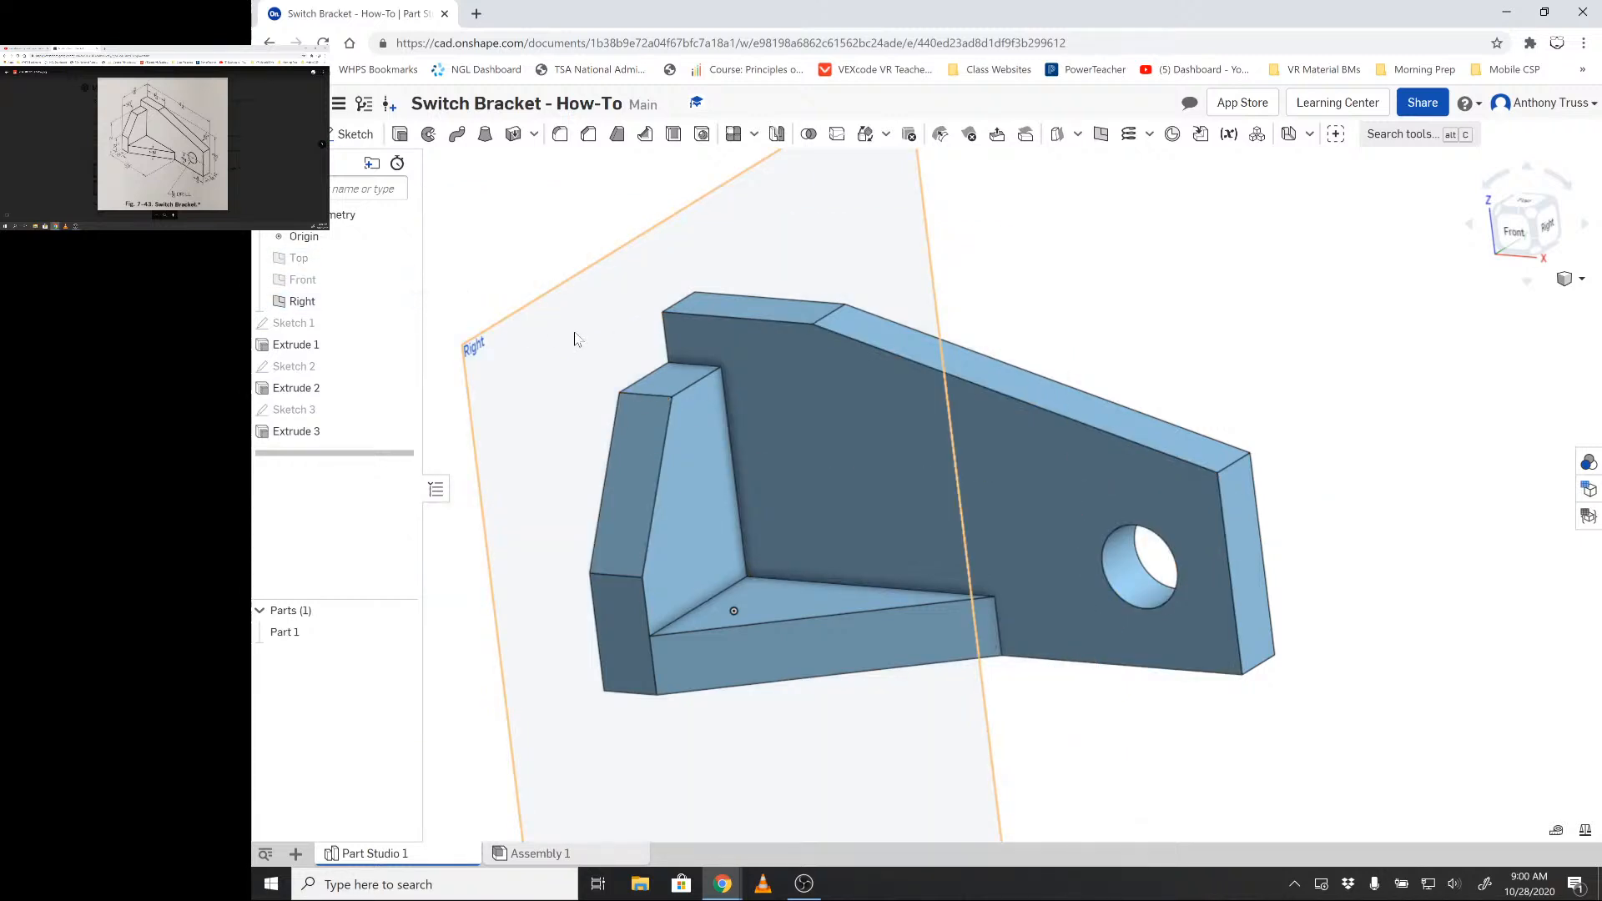
{"action": "scroll", "coordinate": [705, 470], "scroll_direction": "up", "scroll_amount": 3}
{"action": "scroll", "coordinate": [704, 473], "scroll_direction": "down", "scroll_amount": 5}
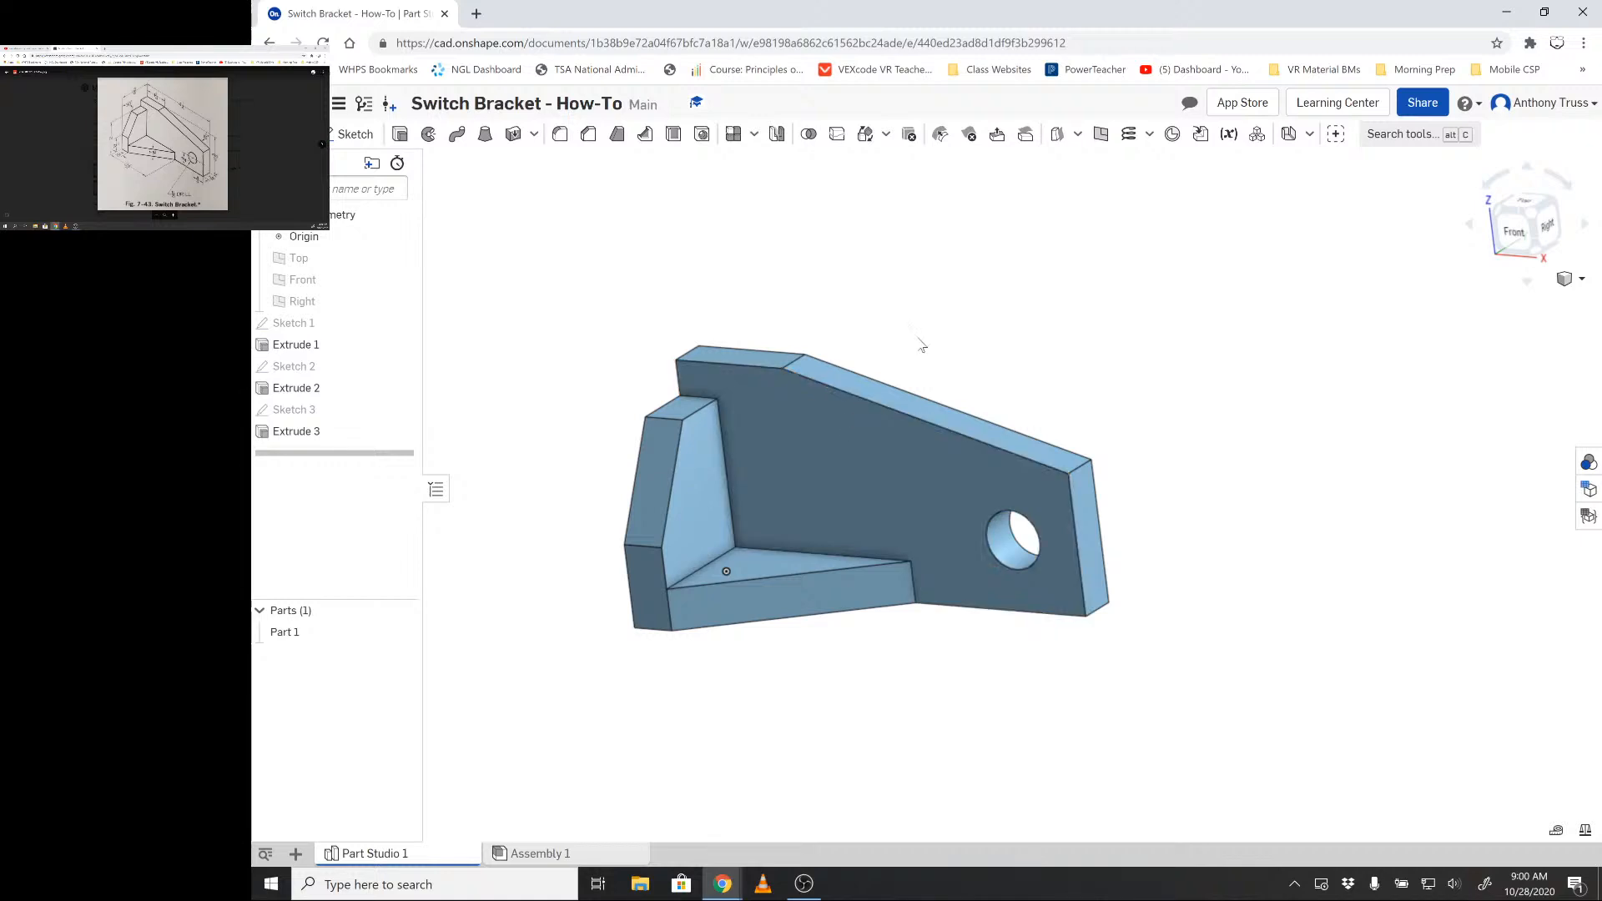
{"action": "right_click_drag", "start_coordinate": [960, 318], "coordinate": [944, 358]}
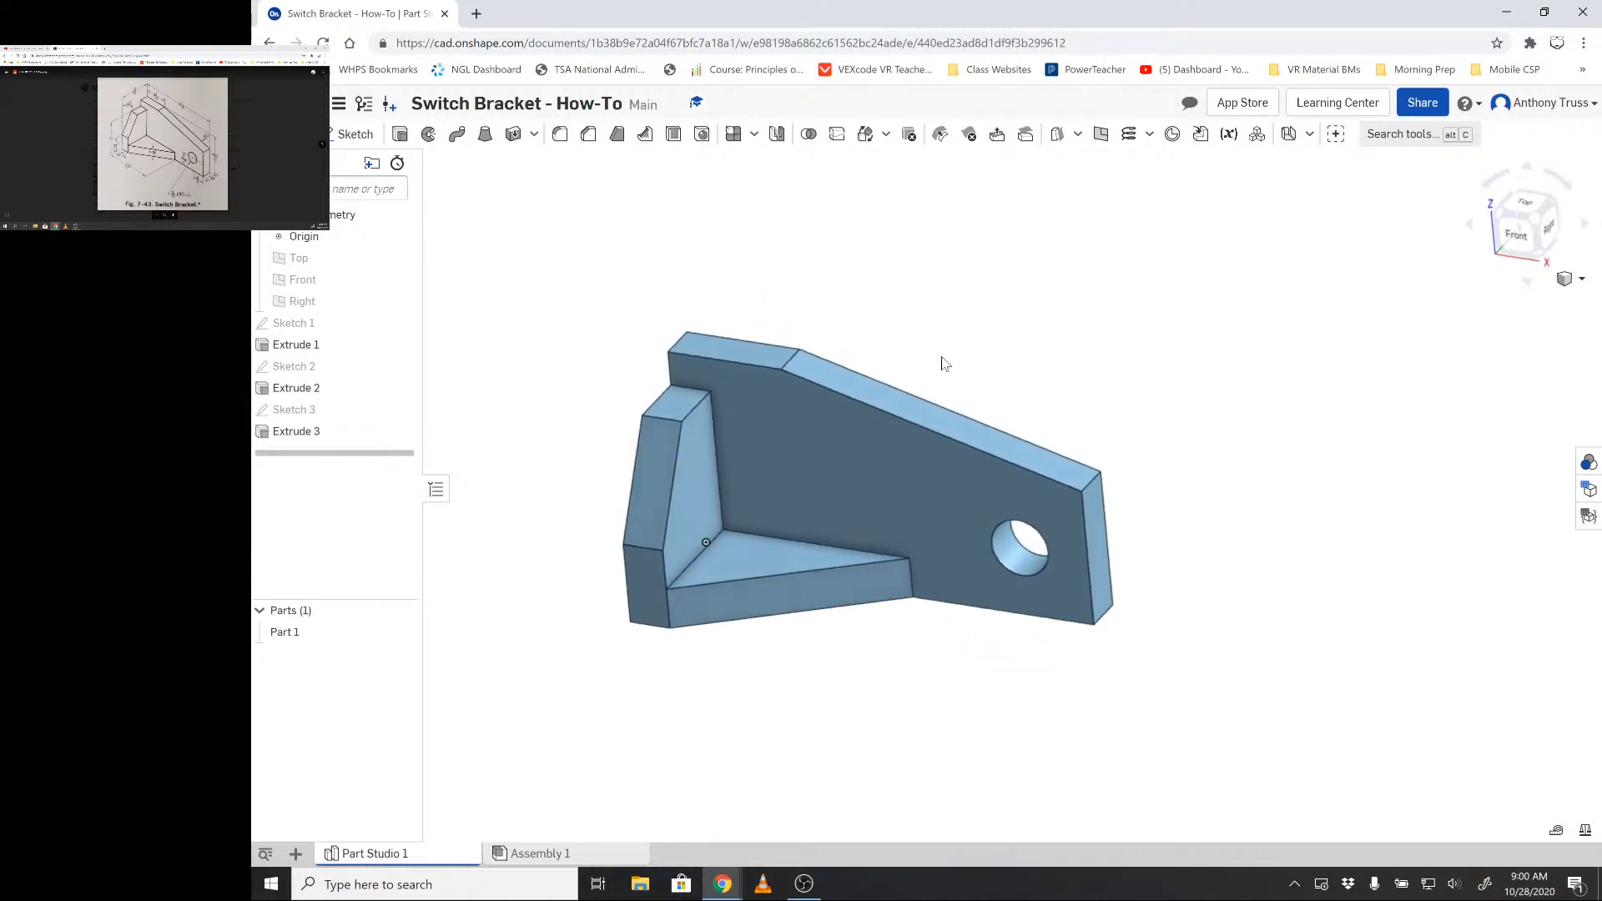
{"action": "scroll", "coordinate": [668, 518], "scroll_direction": "up", "scroll_amount": 2}
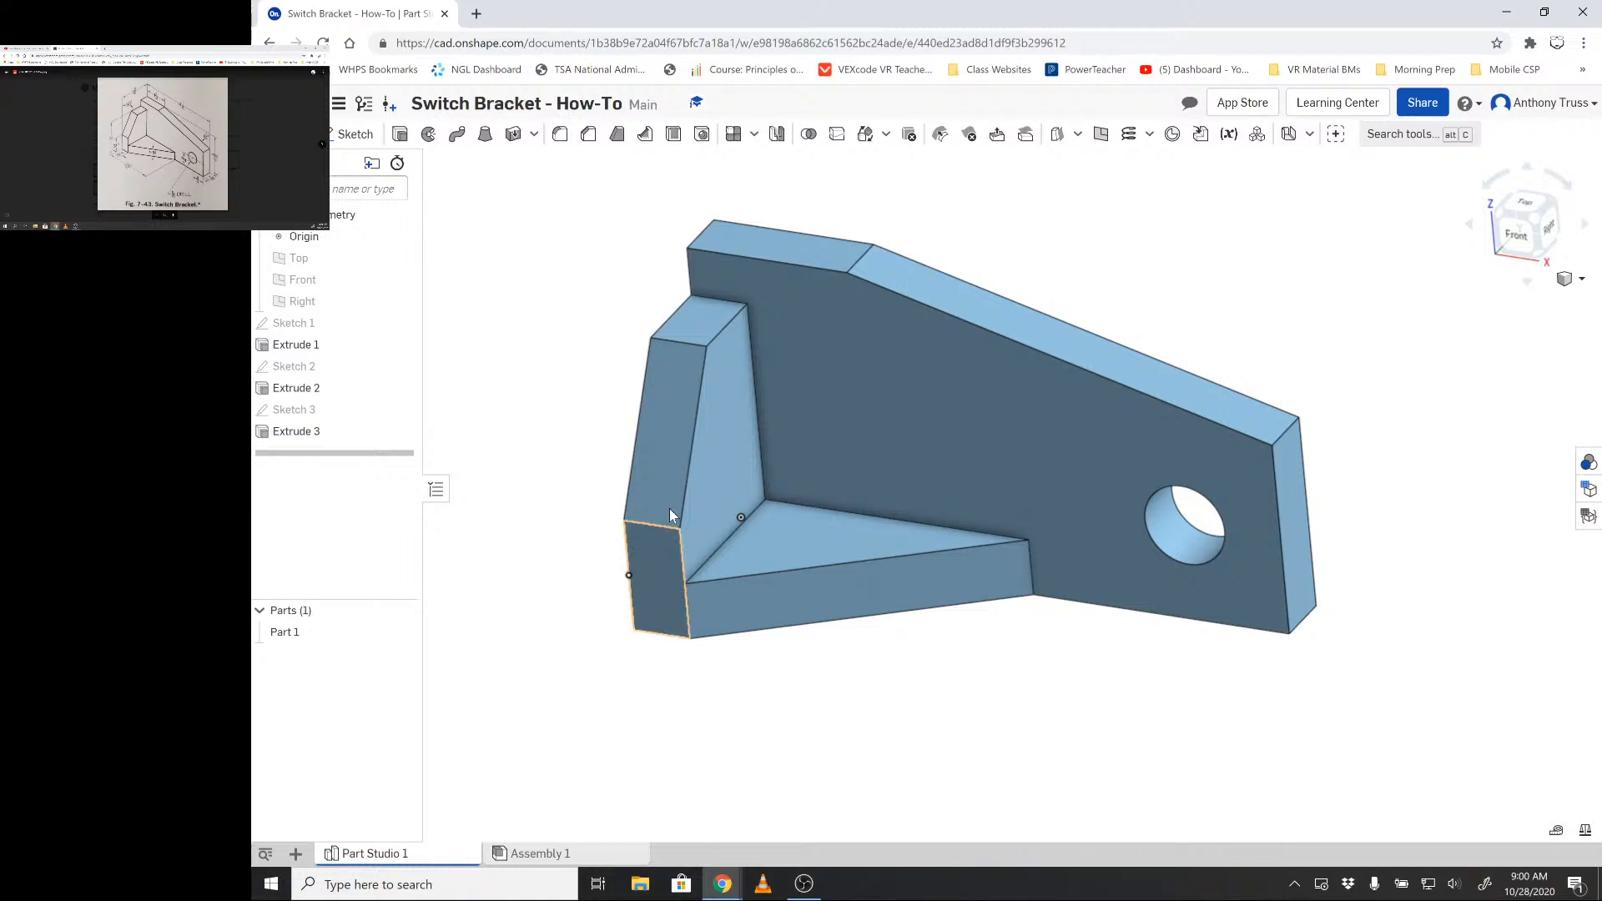
{"action": "right_click_drag", "start_coordinate": [1025, 298], "coordinate": [1051, 272]}
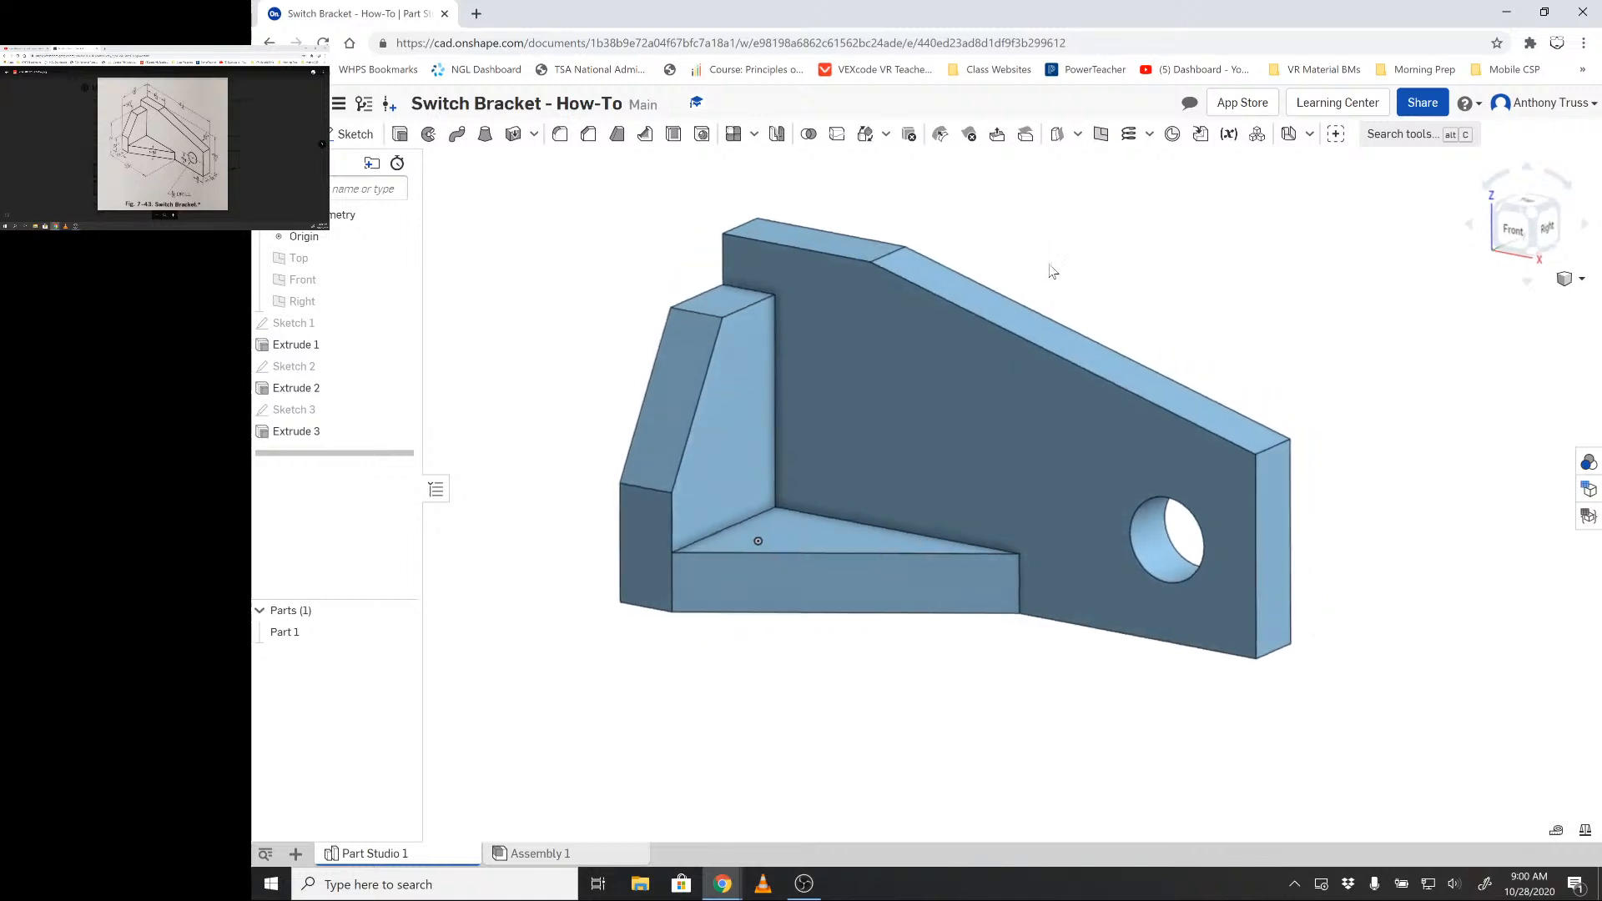